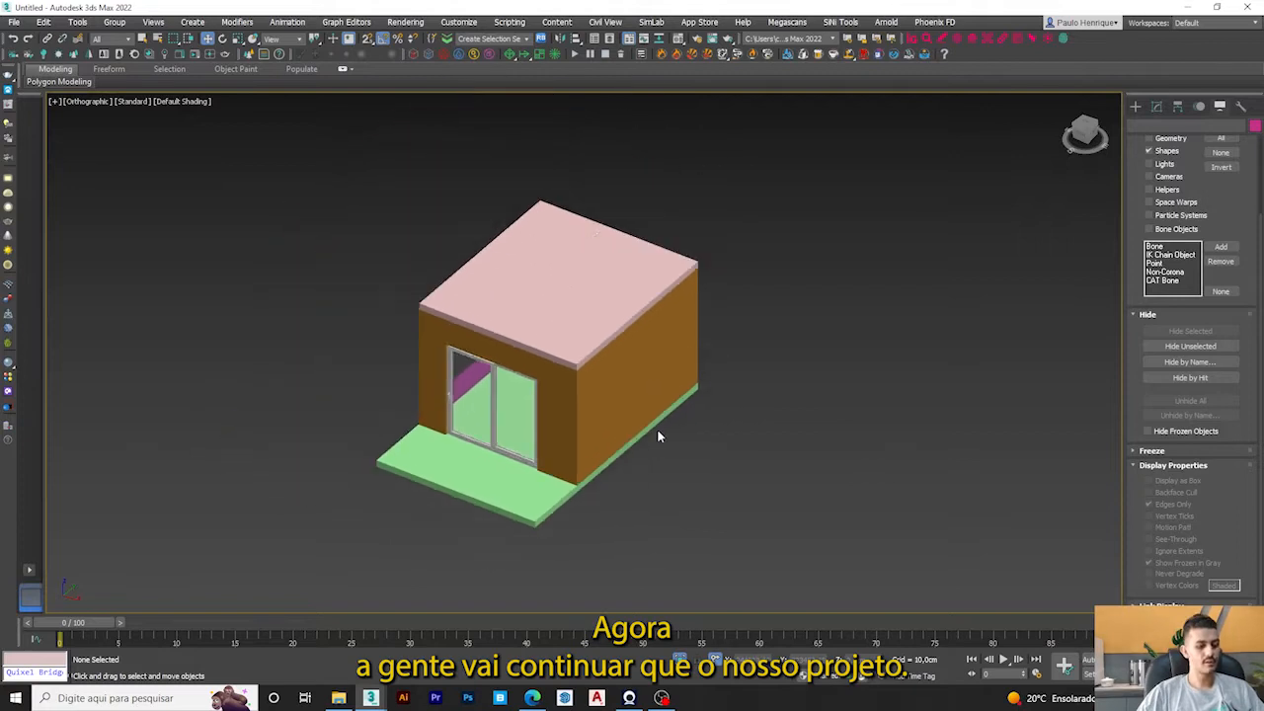
Examine the house model from several sides, including the sliding door frame and the roof slab.
{"action": "left_click", "coordinate": [617, 286]}
{"action": "middle_click_drag", "start_coordinate": [613, 361], "coordinate": [843, 356], "text": "alt"}
{"action": "left_click", "coordinate": [843, 355]}
{"action": "left_click_drag", "start_coordinate": [879, 178], "coordinate": [745, 468]}
{"action": "middle_click_drag", "start_coordinate": [744, 468], "coordinate": [679, 432]}
{"action": "scroll", "coordinate": [679, 431], "scroll_direction": "up", "scroll_amount": 2}
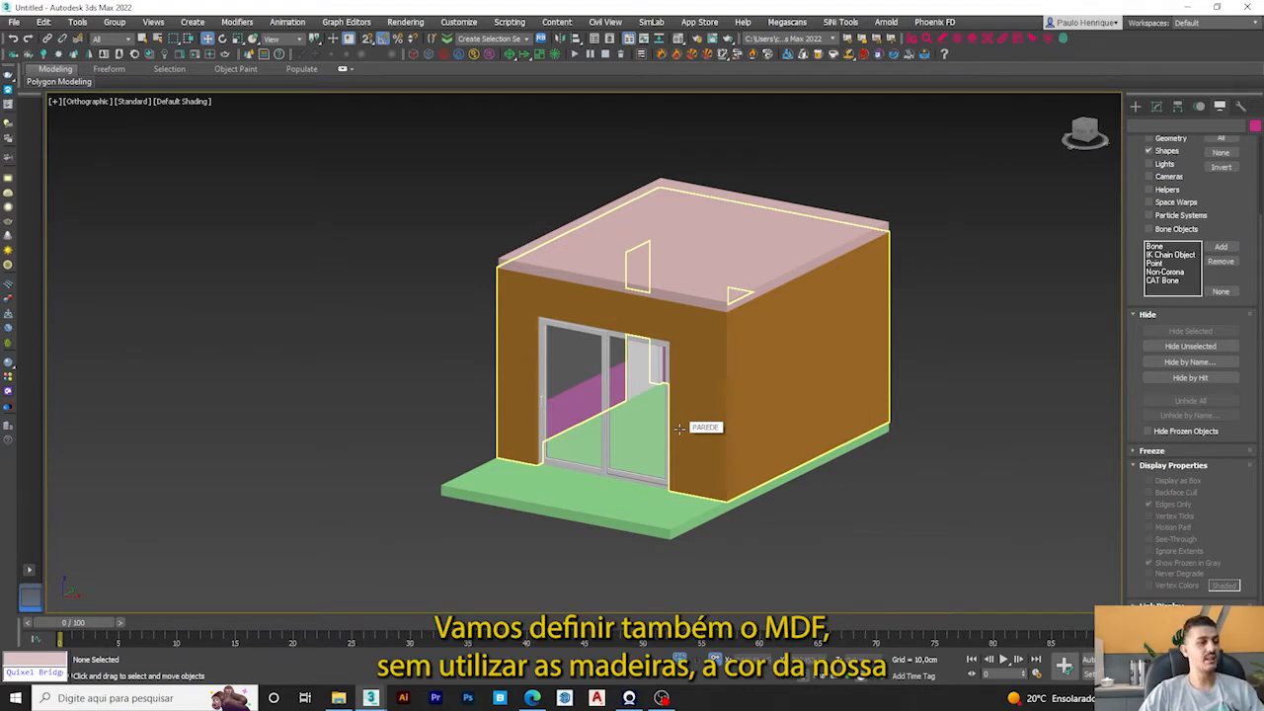
{"action": "left_click", "coordinate": [606, 336]}
{"action": "scroll", "coordinate": [604, 330], "scroll_direction": "up", "scroll_amount": 5}
{"action": "scroll", "coordinate": [602, 328], "scroll_direction": "up", "scroll_amount": 3}
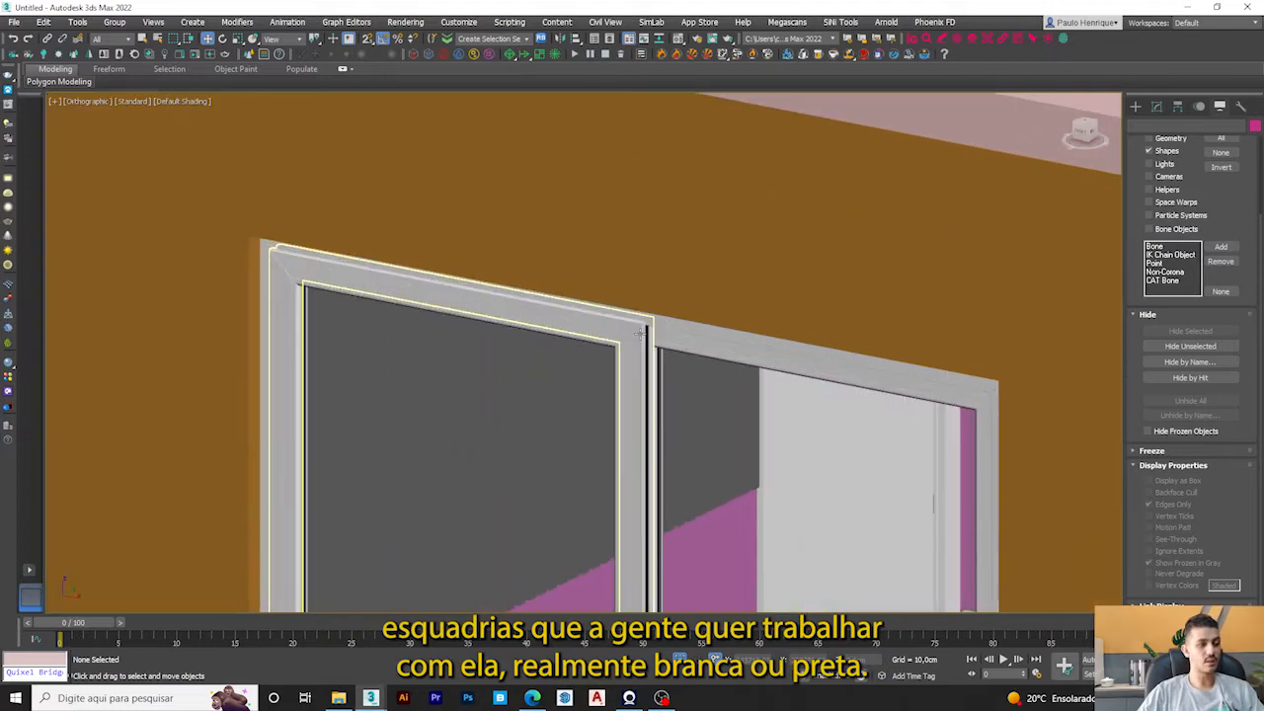
{"action": "scroll", "coordinate": [640, 331], "scroll_direction": "down", "scroll_amount": 8}
{"action": "left_click", "coordinate": [701, 263]}
{"action": "middle_click_drag", "start_coordinate": [701, 262], "coordinate": [678, 243], "text": "alt"}
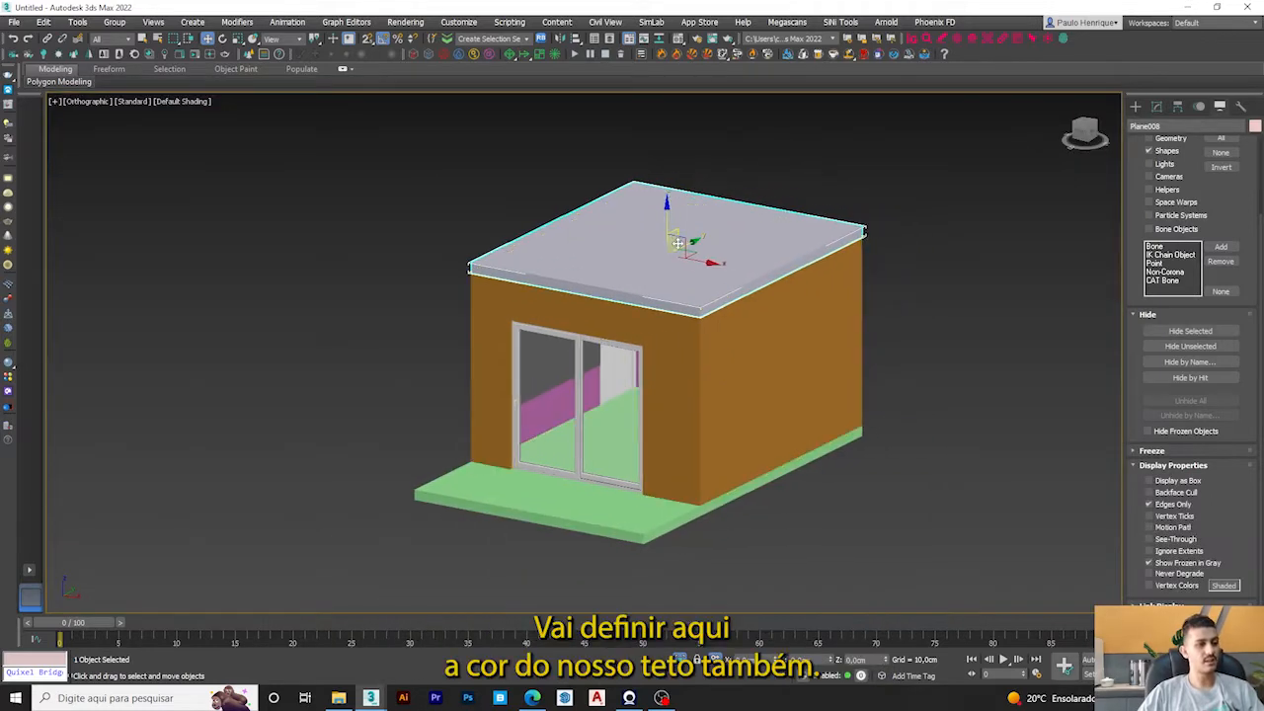
{"action": "left_click", "coordinate": [919, 399]}
{"action": "scroll", "coordinate": [741, 395], "scroll_direction": "down", "scroll_amount": 4}
{"action": "middle_click_drag", "start_coordinate": [730, 402], "coordinate": [654, 391], "text": "alt"}
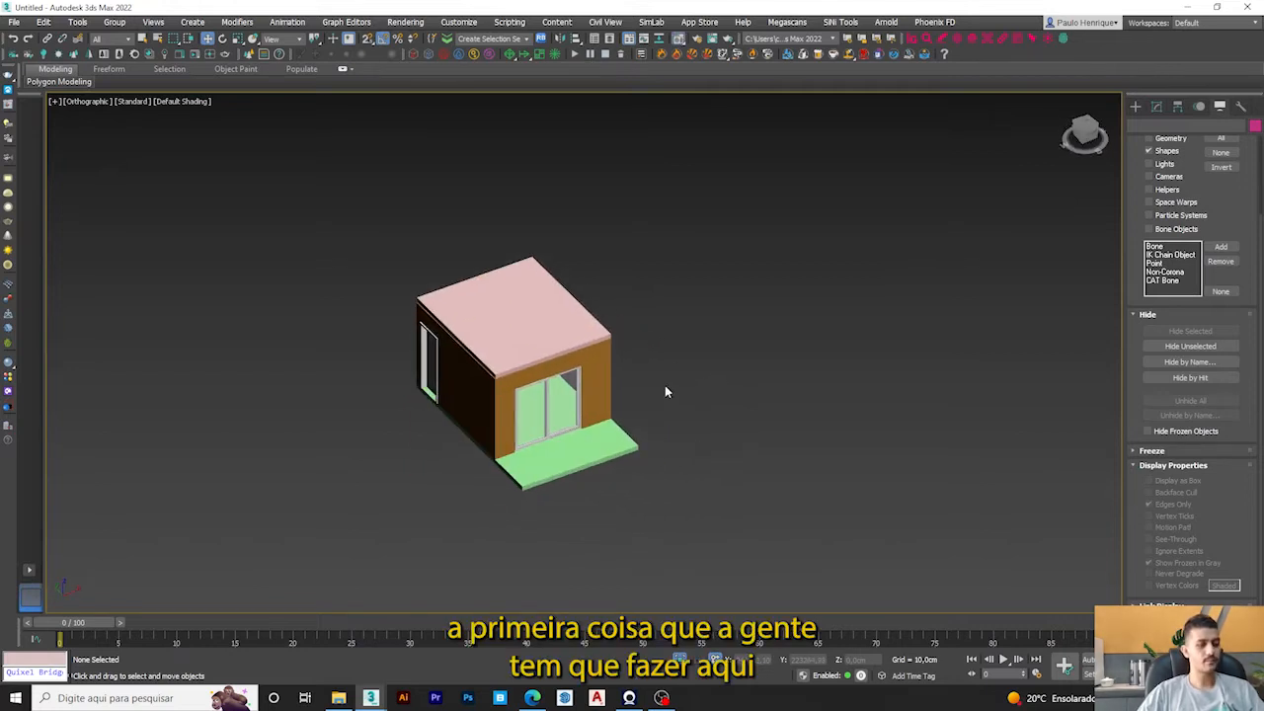
Open the Material Editor and move its window clear of the house model.
{"action": "key", "text": "m"}
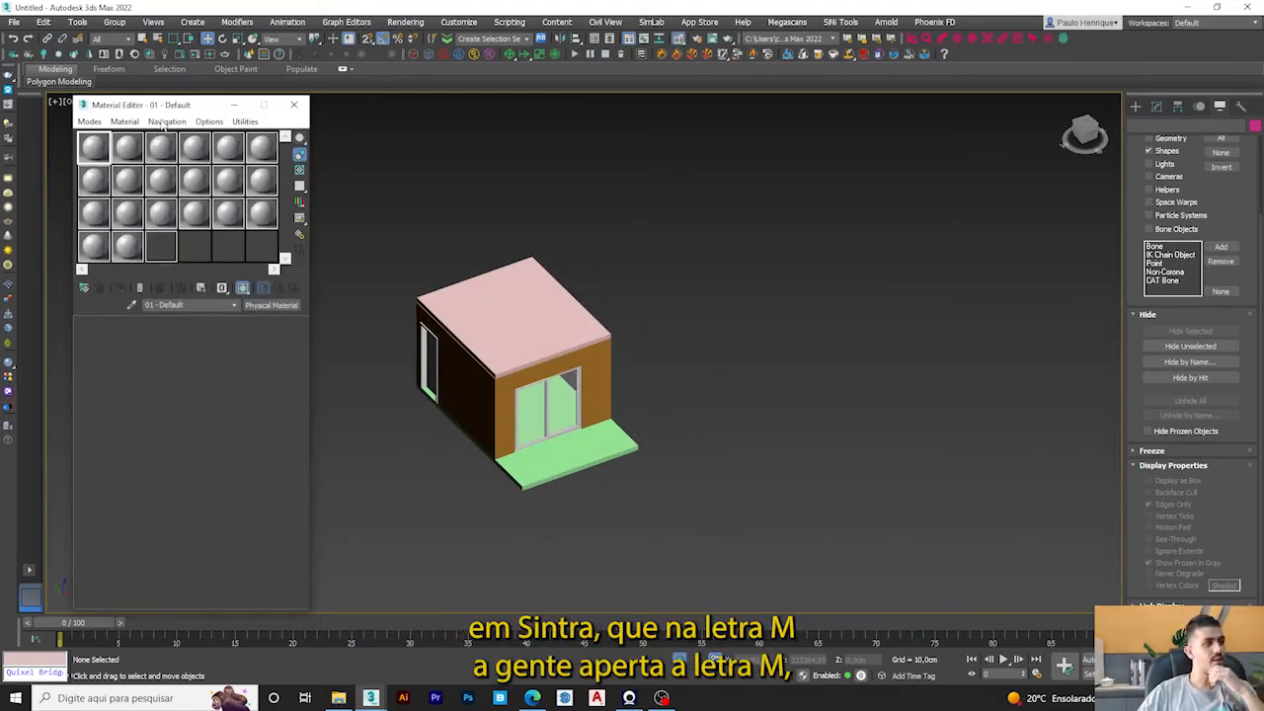
{"action": "left_click_drag", "start_coordinate": [151, 115], "coordinate": [151, 121]}
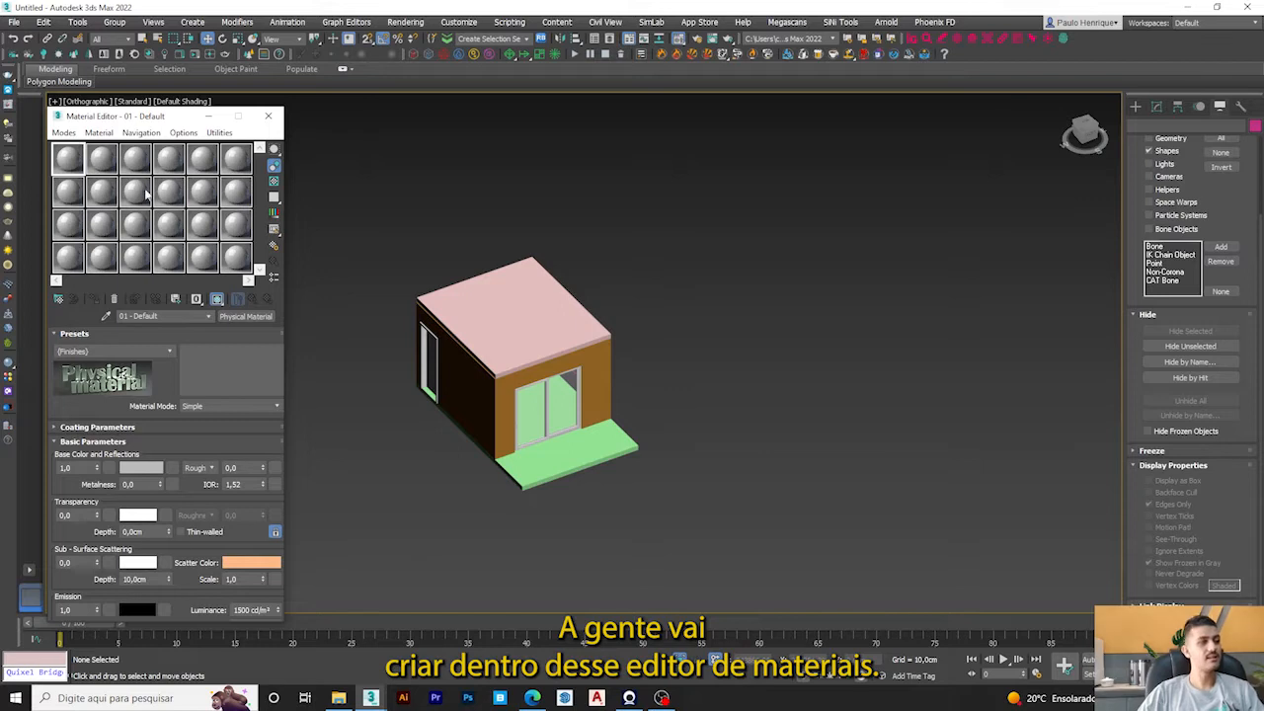
{"action": "left_click_drag", "start_coordinate": [96, 118], "coordinate": [98, 107]}
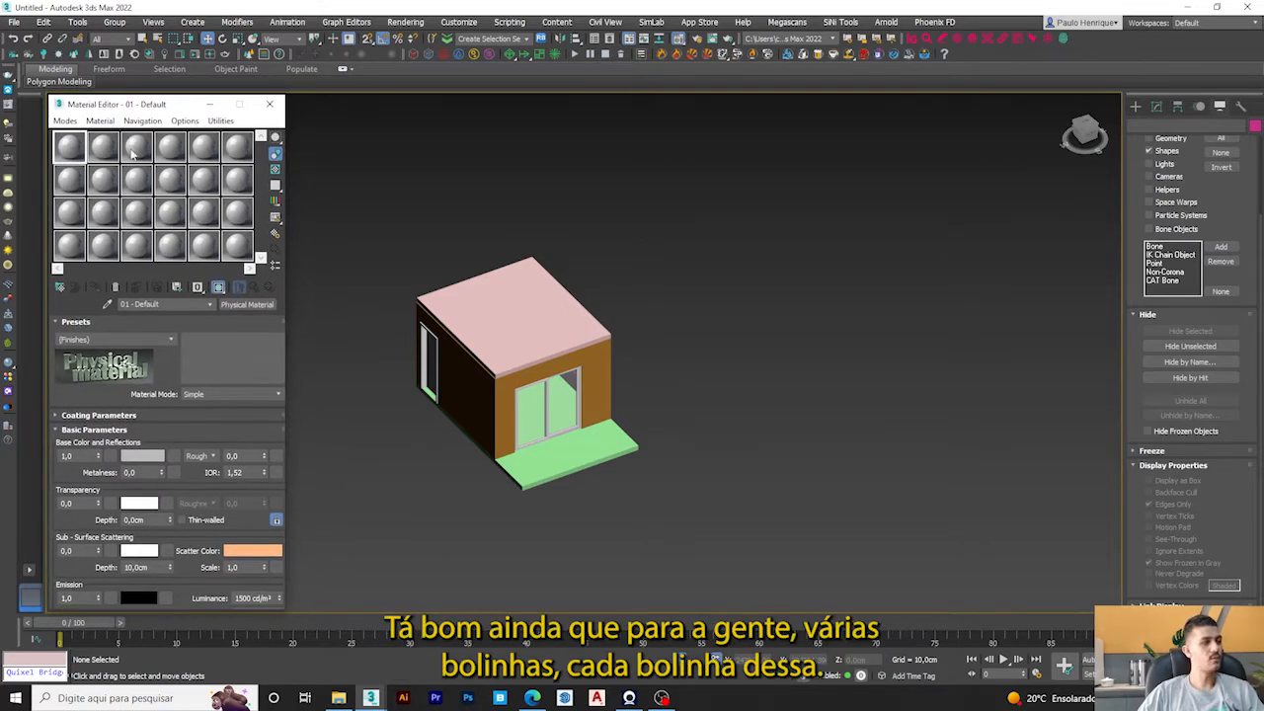
Look through the sample material slots in the Material Editor.
{"action": "left_click", "coordinate": [101, 145]}
{"action": "left_click", "coordinate": [137, 146]}
{"action": "left_click", "coordinate": [170, 147]}
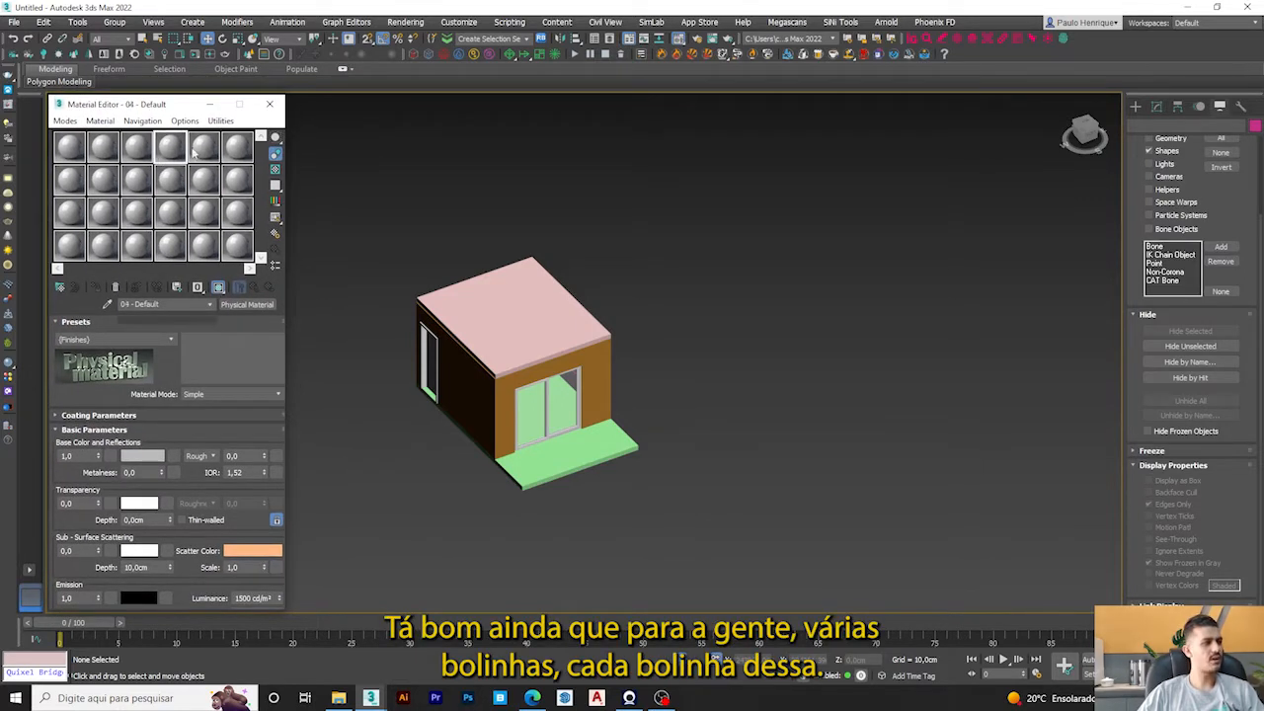
{"action": "left_click", "coordinate": [236, 148]}
{"action": "left_click", "coordinate": [237, 181]}
{"action": "left_click", "coordinate": [237, 213]}
{"action": "left_click", "coordinate": [236, 246]}
{"action": "left_click", "coordinate": [143, 249]}
{"action": "left_click", "coordinate": [76, 179]}
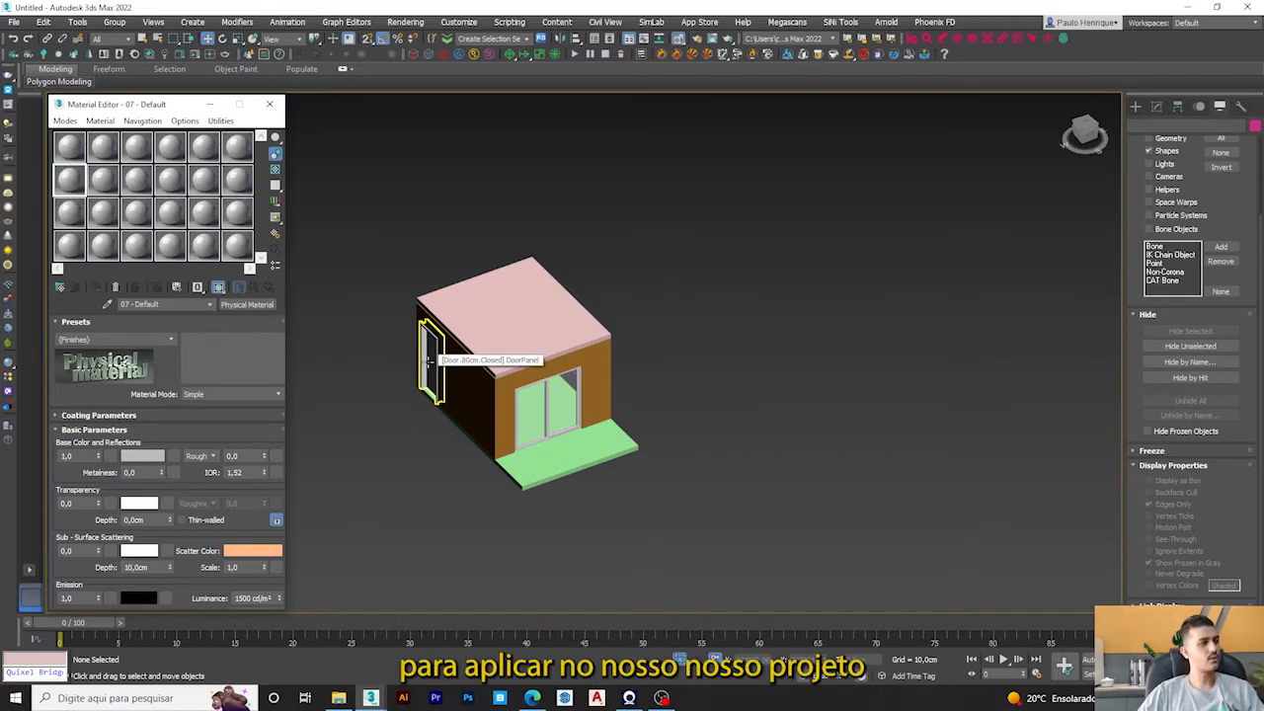
Reset the Compact Material Editor materials to Corona materials with Corona Converter, and close the converter.
{"action": "left_click", "coordinate": [505, 353]}
{"action": "scroll", "coordinate": [504, 356], "scroll_direction": "up", "scroll_amount": 5}
{"action": "scroll", "coordinate": [505, 355], "scroll_direction": "down", "scroll_amount": 4}
{"action": "middle_click_drag", "start_coordinate": [503, 355], "coordinate": [512, 326], "text": "alt"}
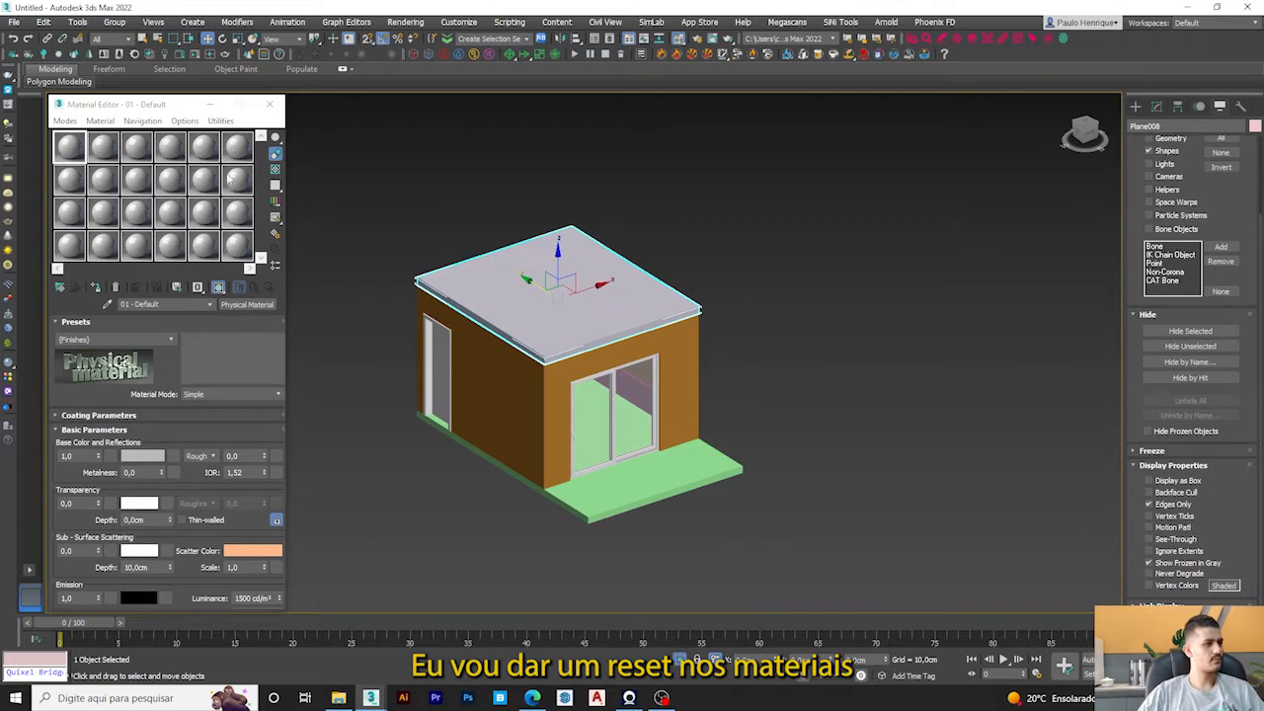
{"action": "left_click_drag", "start_coordinate": [937, 225], "coordinate": [459, 180]}
{"action": "left_click", "coordinate": [595, 217]}
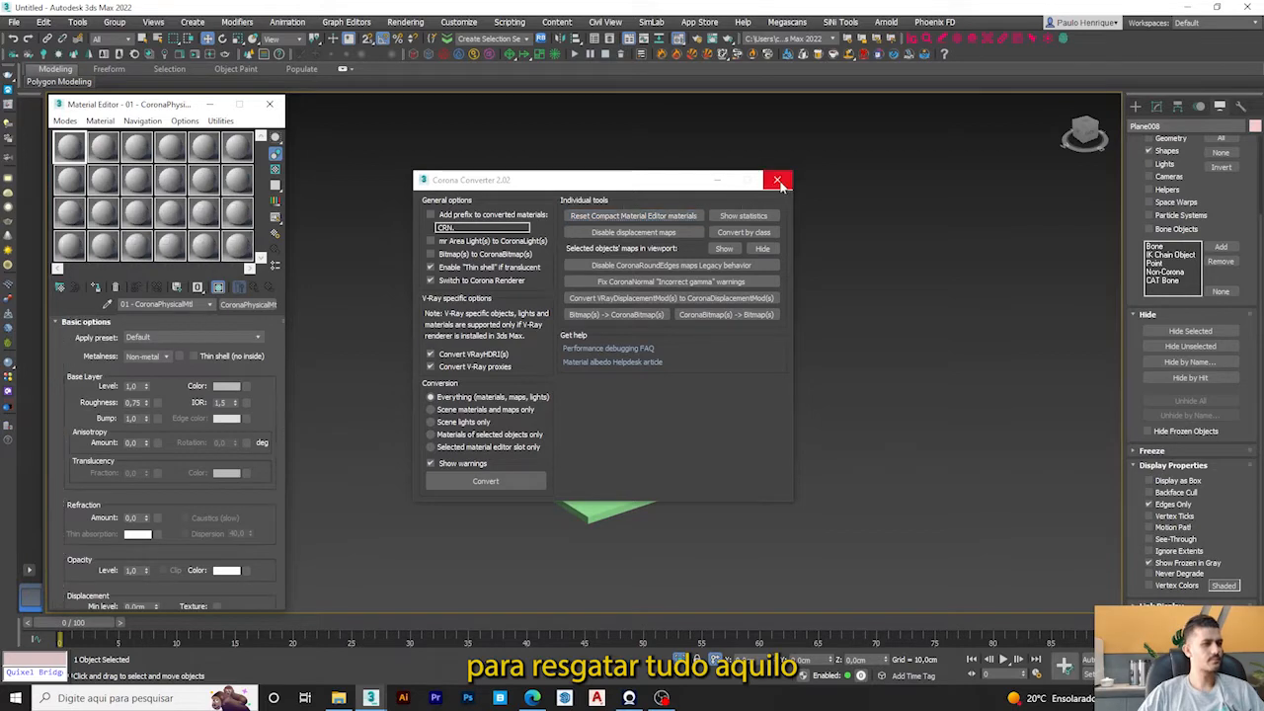
{"action": "left_click", "coordinate": [777, 180]}
{"action": "left_click", "coordinate": [760, 237]}
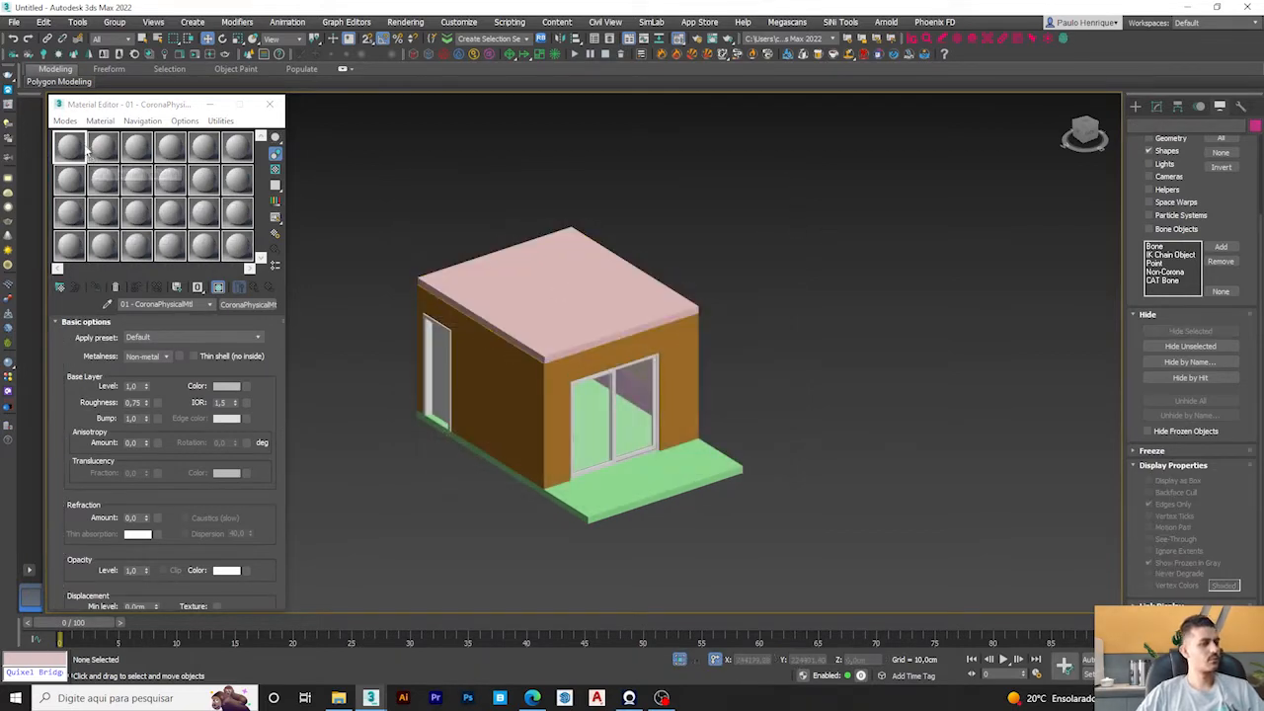
Review the walls, doors and roof slab around the house to see which surfaces need materials.
{"action": "middle_click_drag", "start_coordinate": [513, 326], "coordinate": [561, 327], "text": "alt"}
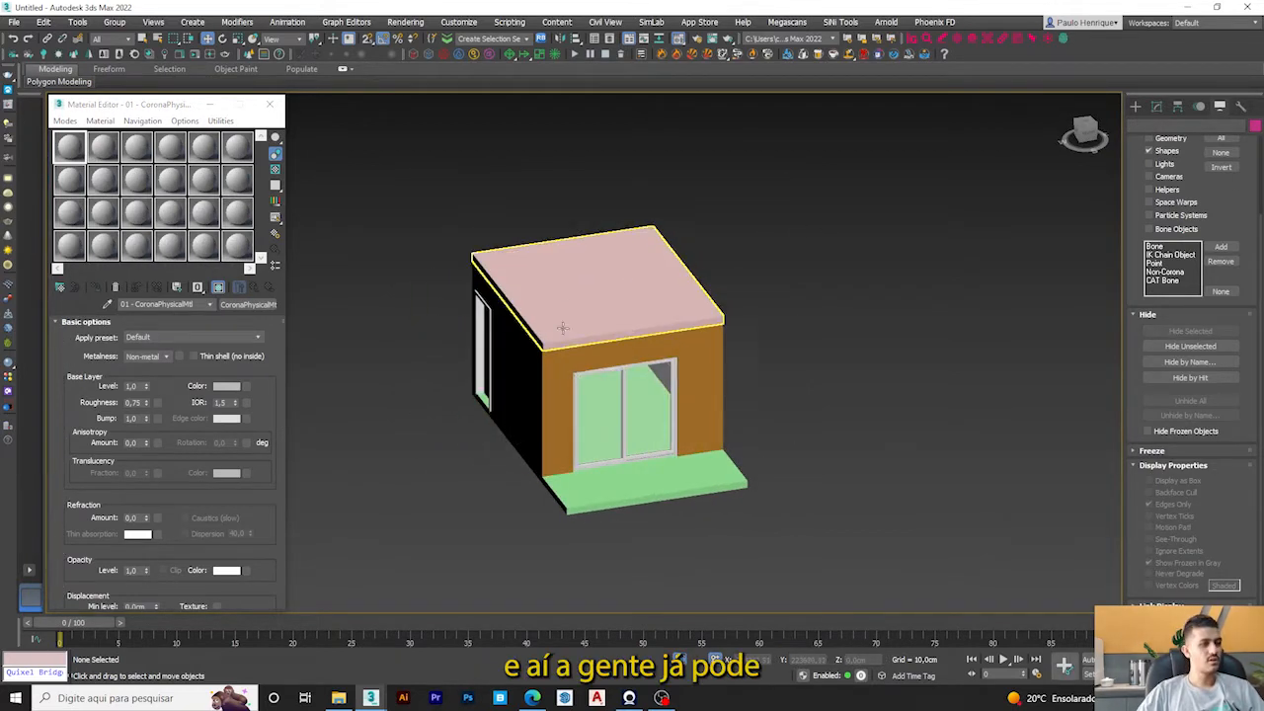
{"action": "scroll", "coordinate": [561, 327], "scroll_direction": "up", "scroll_amount": 2}
{"action": "scroll", "coordinate": [638, 349], "scroll_direction": "down", "scroll_amount": 2}
{"action": "middle_click_drag", "start_coordinate": [638, 350], "coordinate": [996, 382], "text": "alt"}
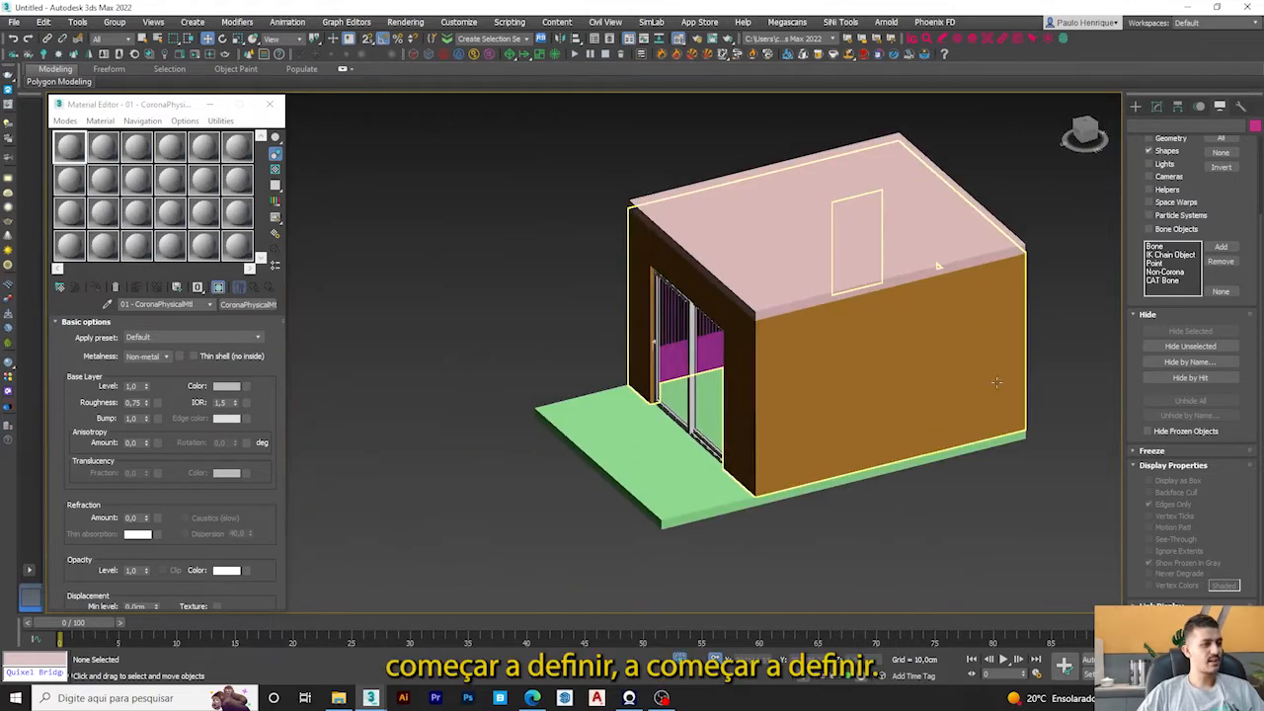
{"action": "scroll", "coordinate": [812, 313], "scroll_direction": "up", "scroll_amount": 4}
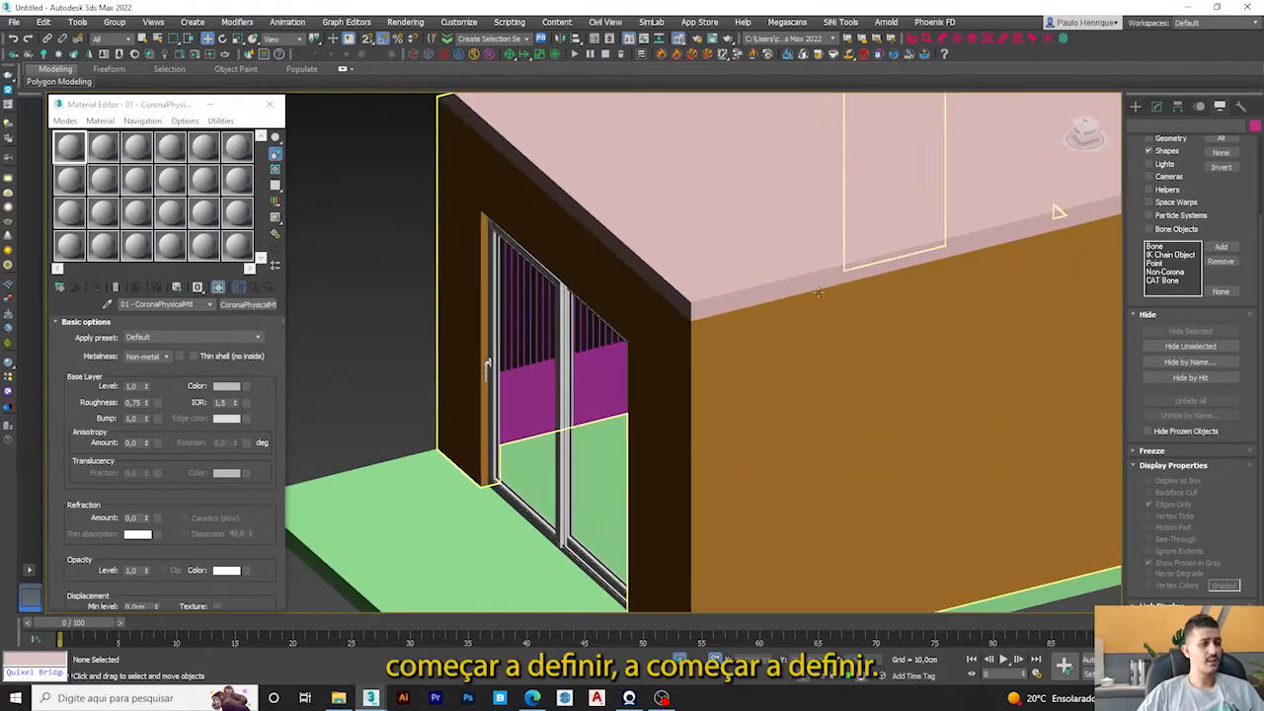
{"action": "scroll", "coordinate": [763, 277], "scroll_direction": "down", "scroll_amount": 5}
{"action": "left_click", "coordinate": [763, 277]}
{"action": "middle_click_drag", "start_coordinate": [763, 277], "coordinate": [675, 281], "text": "alt"}
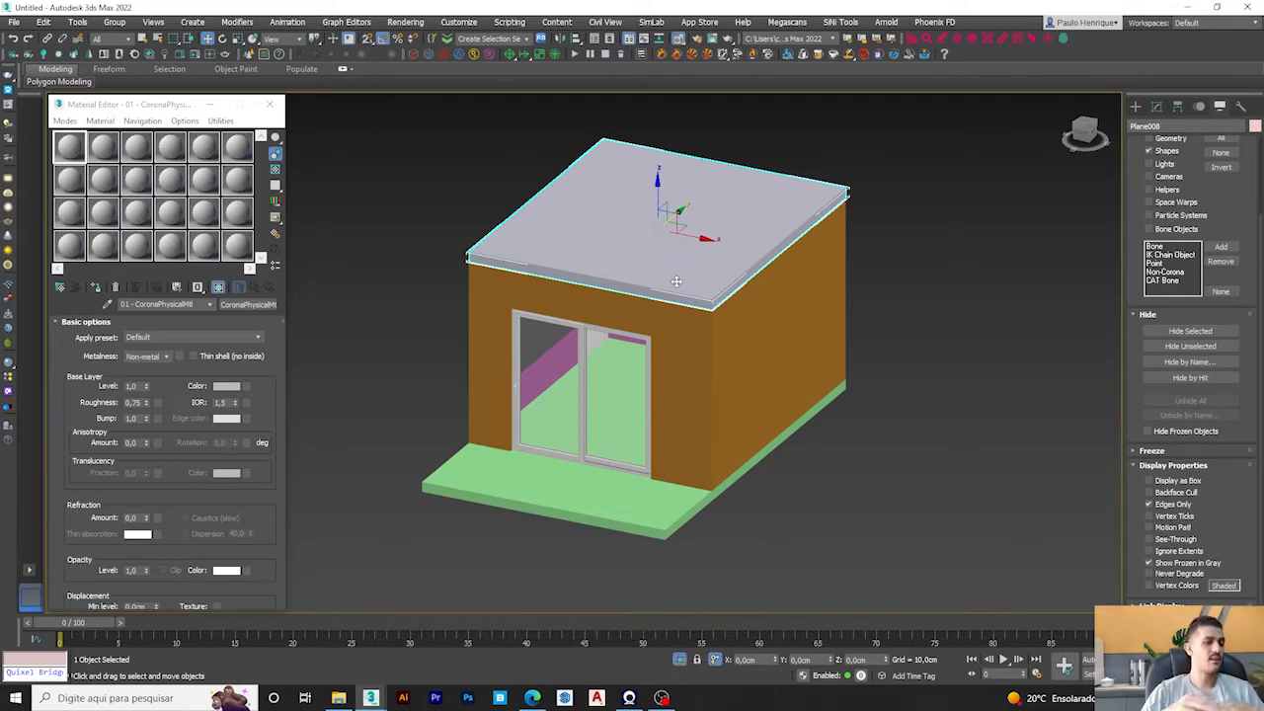
{"action": "left_click", "coordinate": [879, 182]}
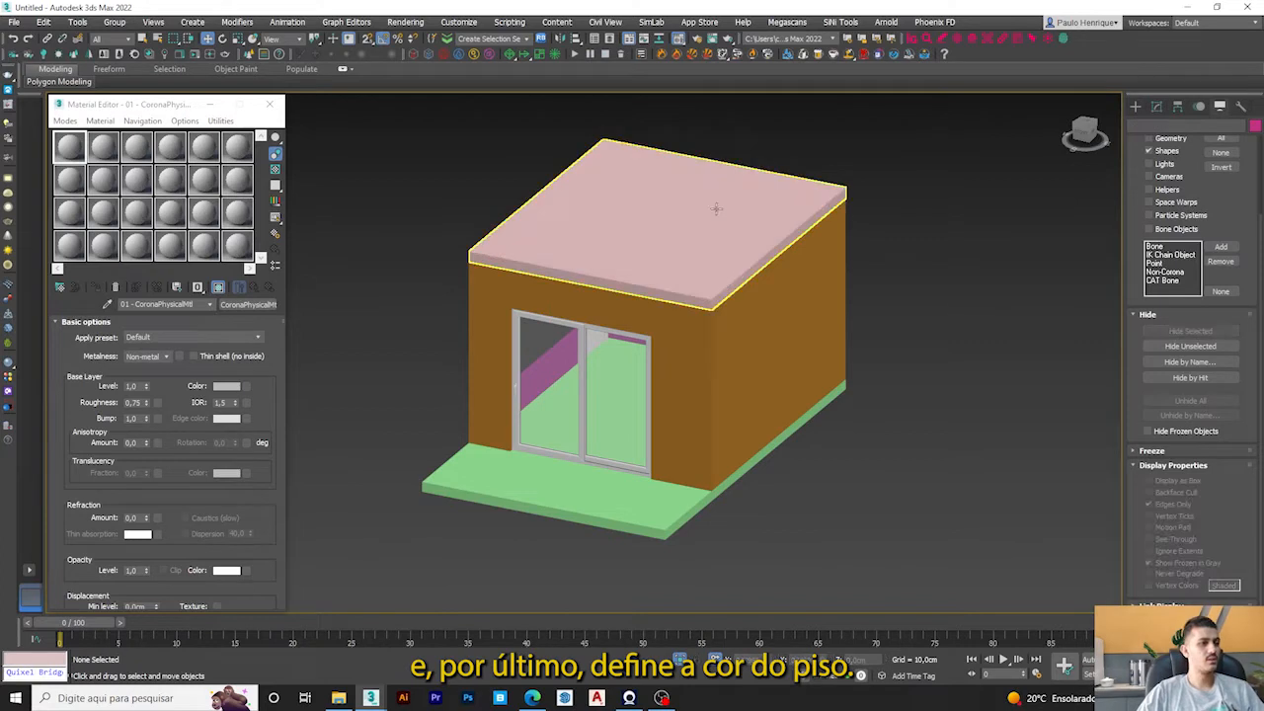
With the roof slab selected, set the first Corona material's base color to near-white, RGB 238, 238, 238.
{"action": "left_click", "coordinate": [592, 237]}
{"action": "scroll", "coordinate": [527, 288], "scroll_direction": "up", "scroll_amount": 5}
{"action": "scroll", "coordinate": [527, 288], "scroll_direction": "down", "scroll_amount": 3}
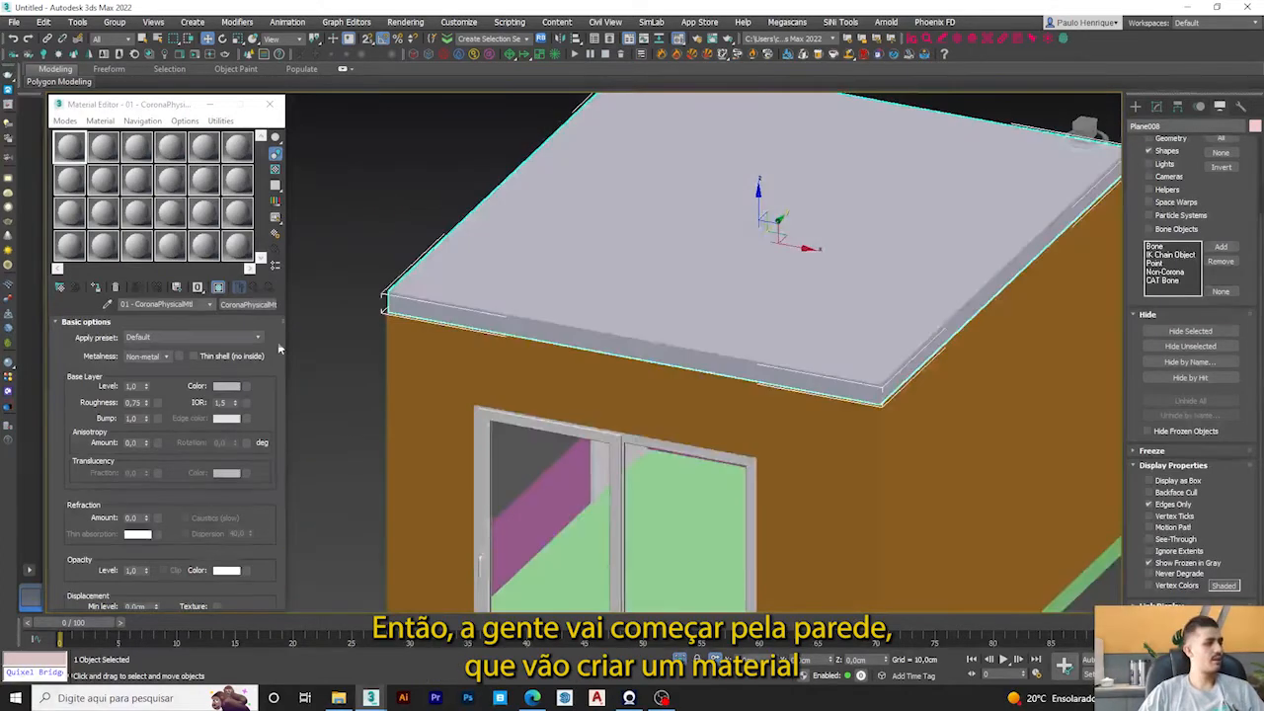
{"action": "scroll", "coordinate": [597, 411], "scroll_direction": "up", "scroll_amount": 1}
{"action": "middle_click_drag", "start_coordinate": [596, 411], "coordinate": [237, 388], "text": "alt"}
{"action": "left_click", "coordinate": [237, 388]}
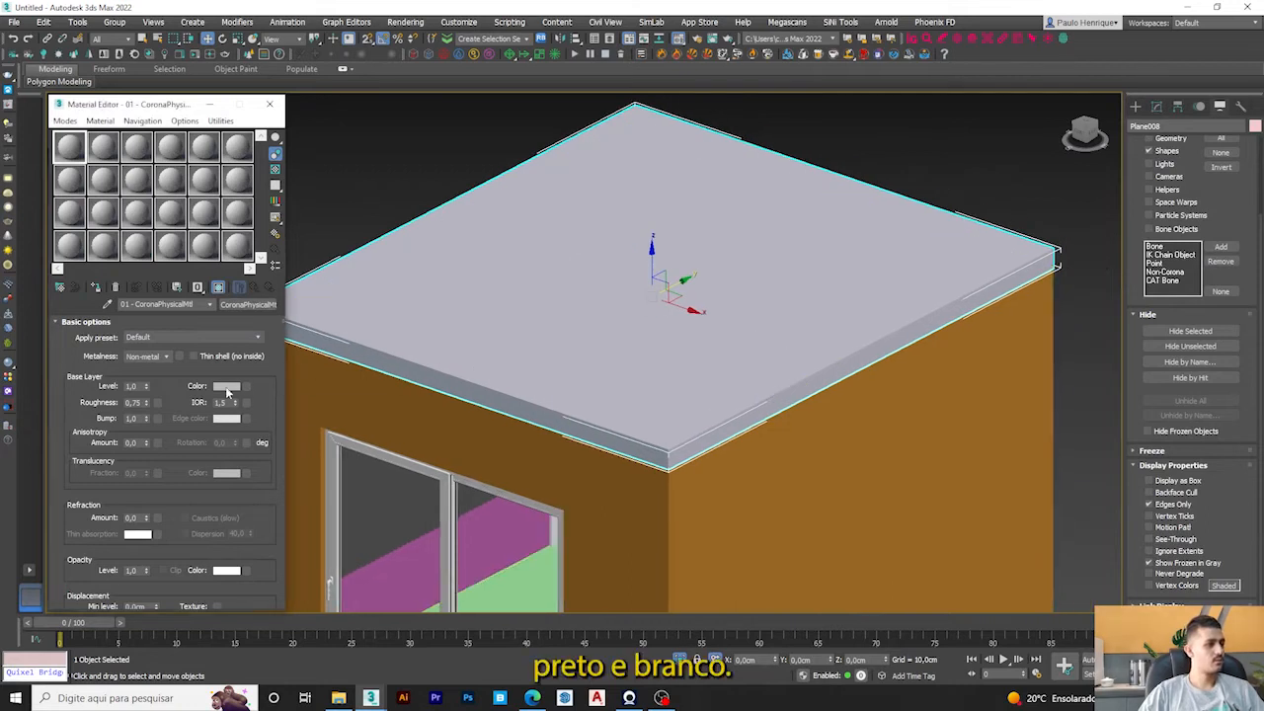
{"action": "left_click_drag", "start_coordinate": [502, 156], "coordinate": [506, 155]}
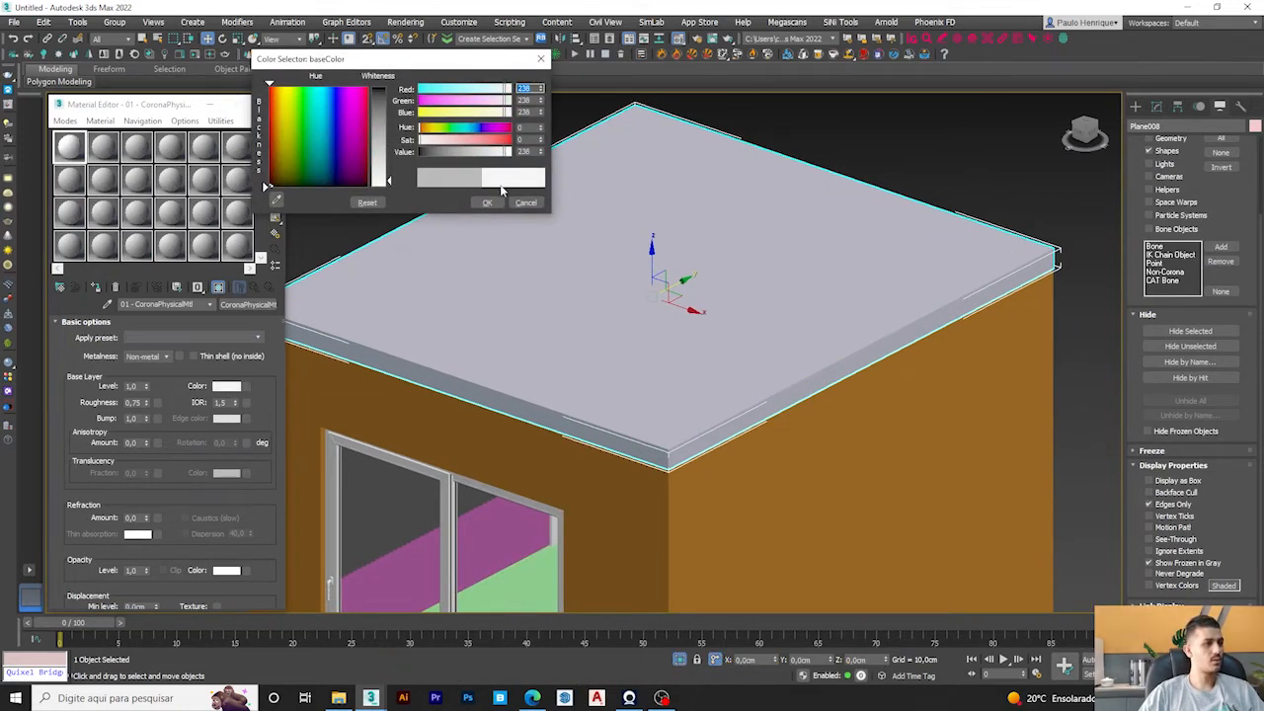
{"action": "left_click", "coordinate": [487, 202]}
Show an enlarged preview of the white material and place it beside the Material Editor.
{"action": "double_click", "coordinate": [71, 150]}
{"action": "left_click_drag", "start_coordinate": [945, 81], "coordinate": [357, 111]}
{"action": "middle_click_drag", "start_coordinate": [737, 306], "coordinate": [769, 314]}
{"action": "scroll", "coordinate": [810, 313], "scroll_direction": "down", "scroll_amount": 3}
{"action": "scroll", "coordinate": [769, 315], "scroll_direction": "up", "scroll_amount": 2}
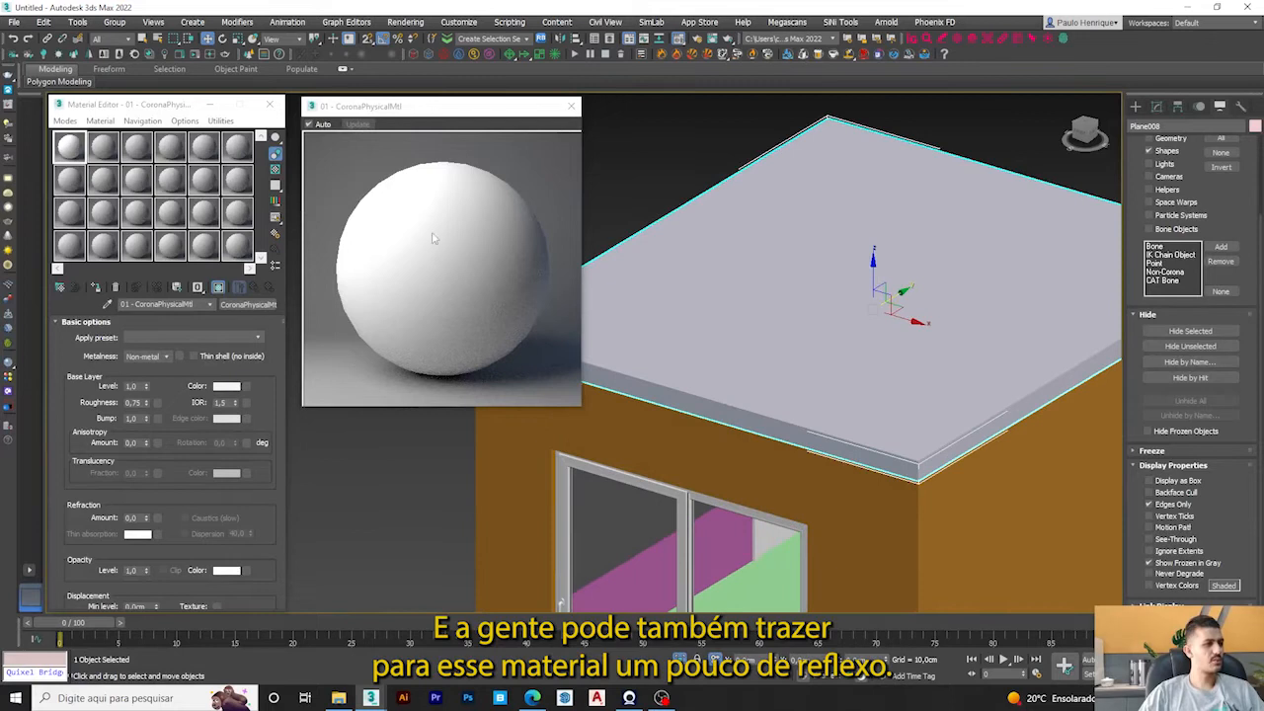
Try roughness values of 0,0 and 0,5 on the white material.
{"action": "double_click", "coordinate": [136, 402]}
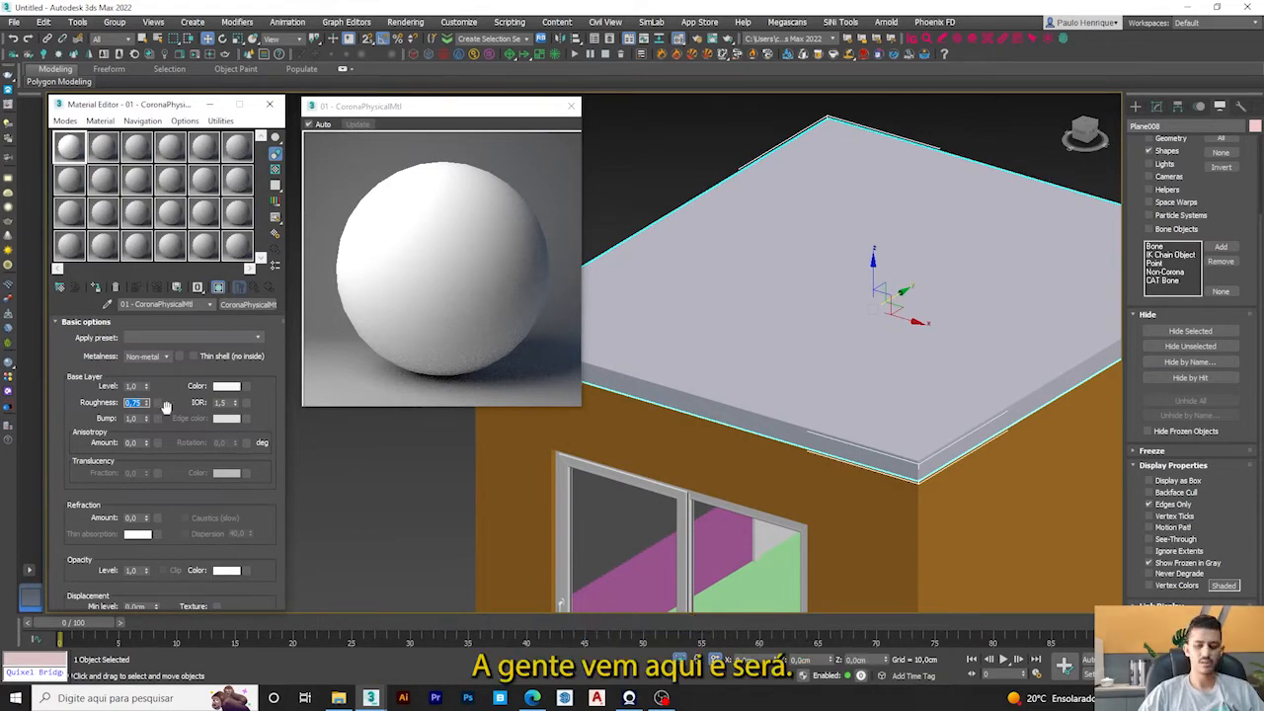
{"action": "type", "text": "0"}
{"action": "key", "text": "Return"}
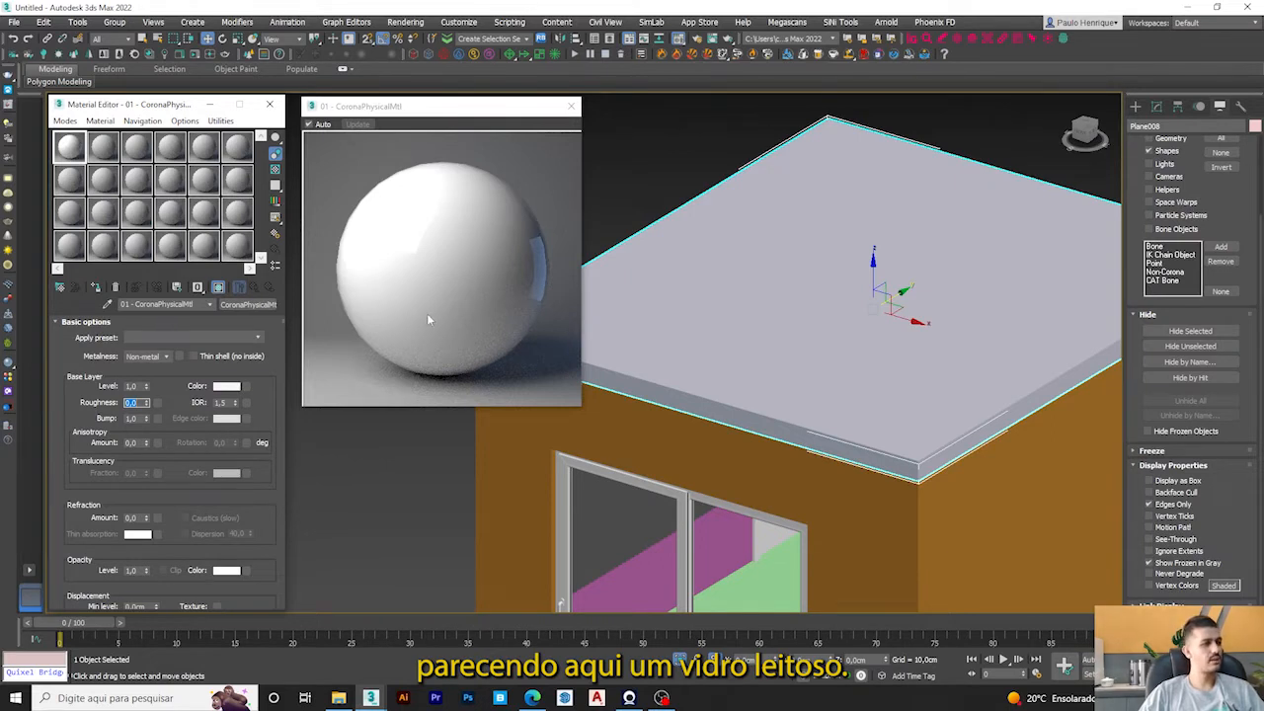
{"action": "type", "text": ","}
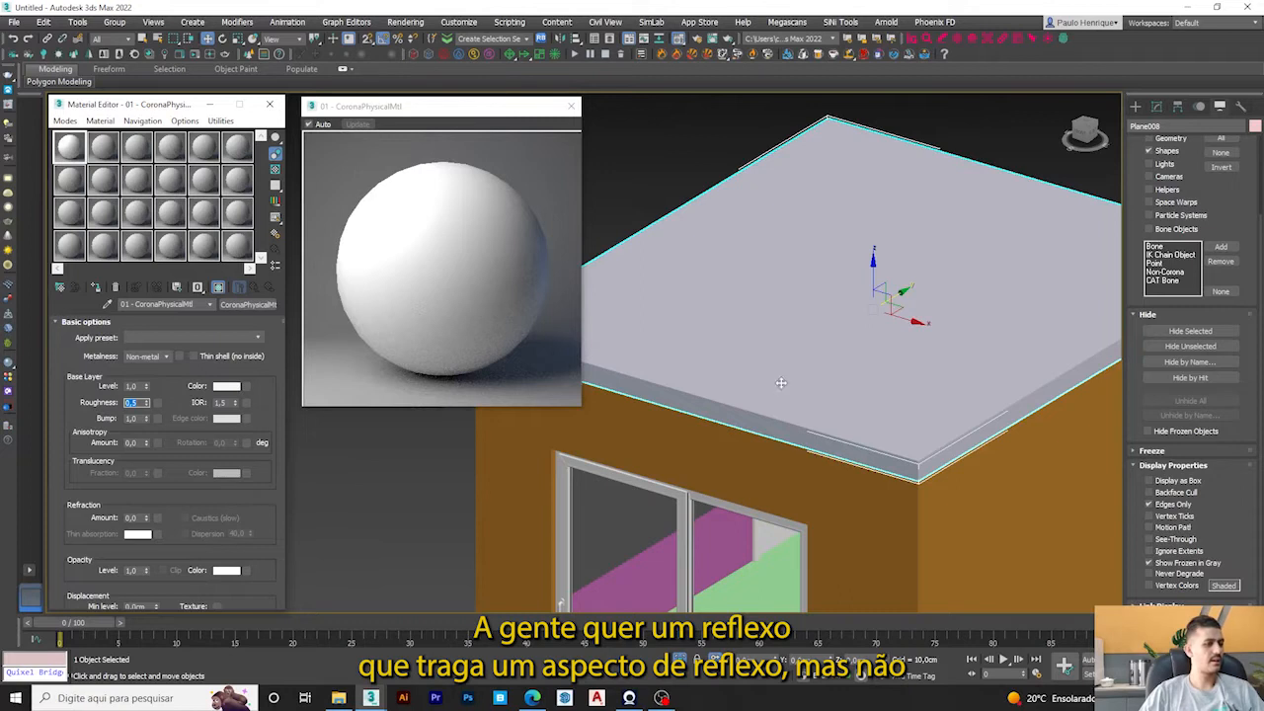
{"action": "scroll", "coordinate": [796, 395], "scroll_direction": "down", "scroll_amount": 5}
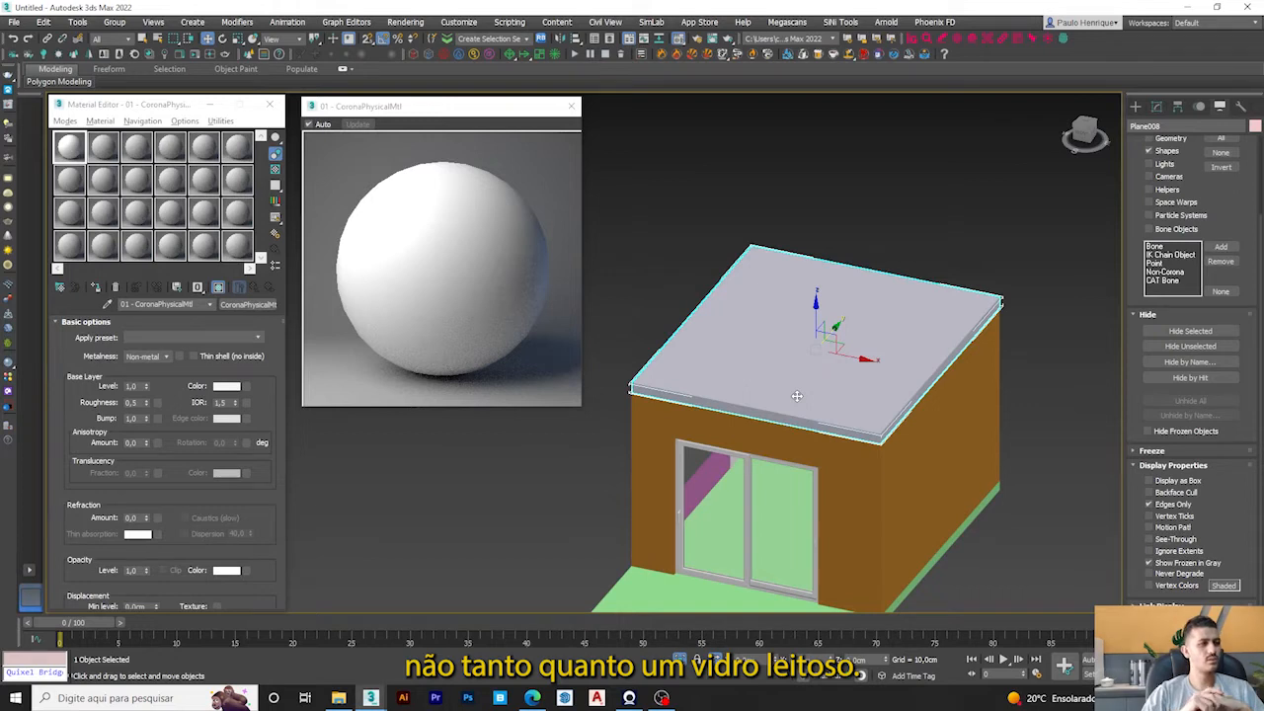
Set the white material's roughness to 0,6 and close the enlarged preview.
{"action": "double_click", "coordinate": [134, 402]}
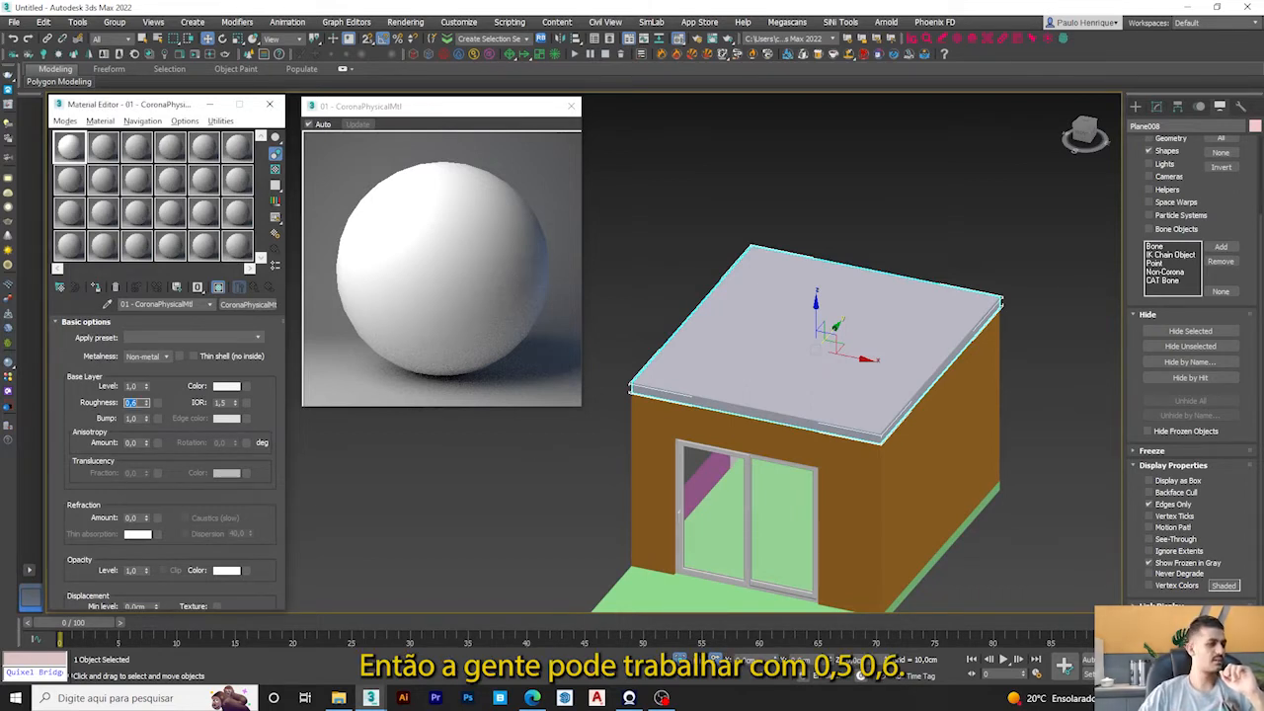
{"action": "type", "text": "0,6"}
{"action": "scroll", "coordinate": [697, 345], "scroll_direction": "up", "scroll_amount": 3}
{"action": "scroll", "coordinate": [697, 345], "scroll_direction": "down", "scroll_amount": 3}
{"action": "scroll", "coordinate": [697, 345], "scroll_direction": "up", "scroll_amount": 3}
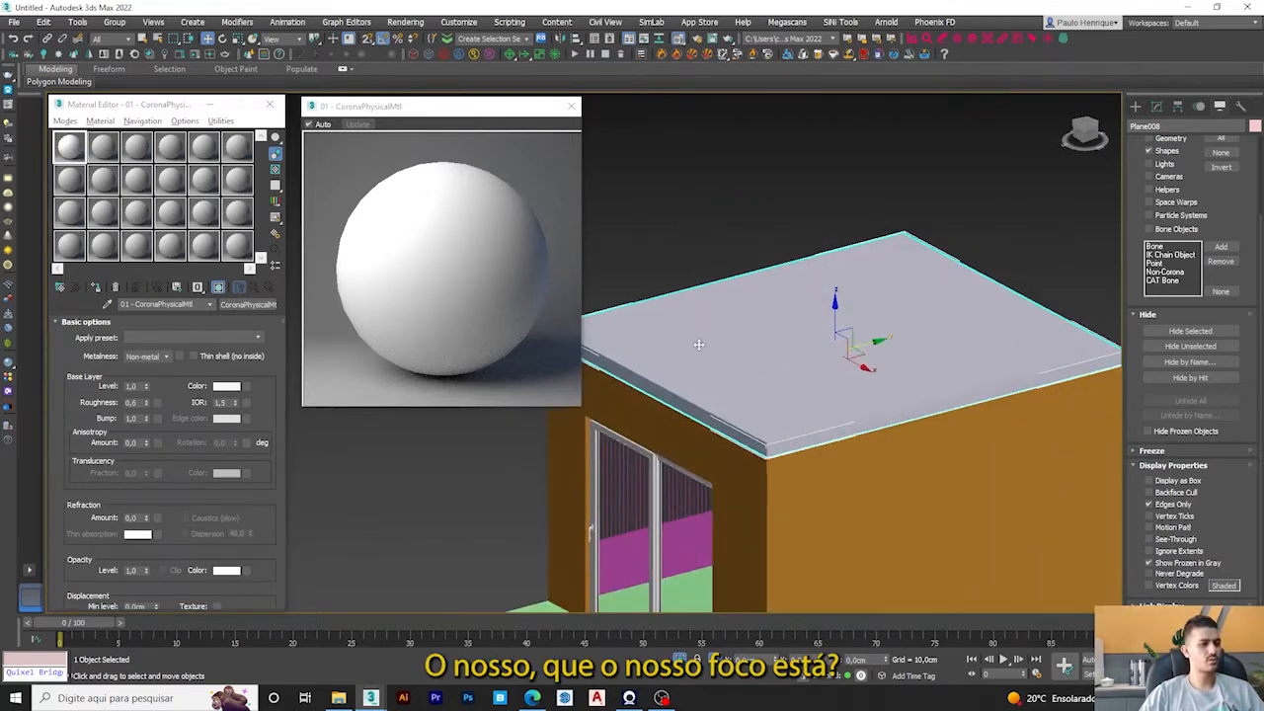
{"action": "scroll", "coordinate": [697, 344], "scroll_direction": "up", "scroll_amount": 1}
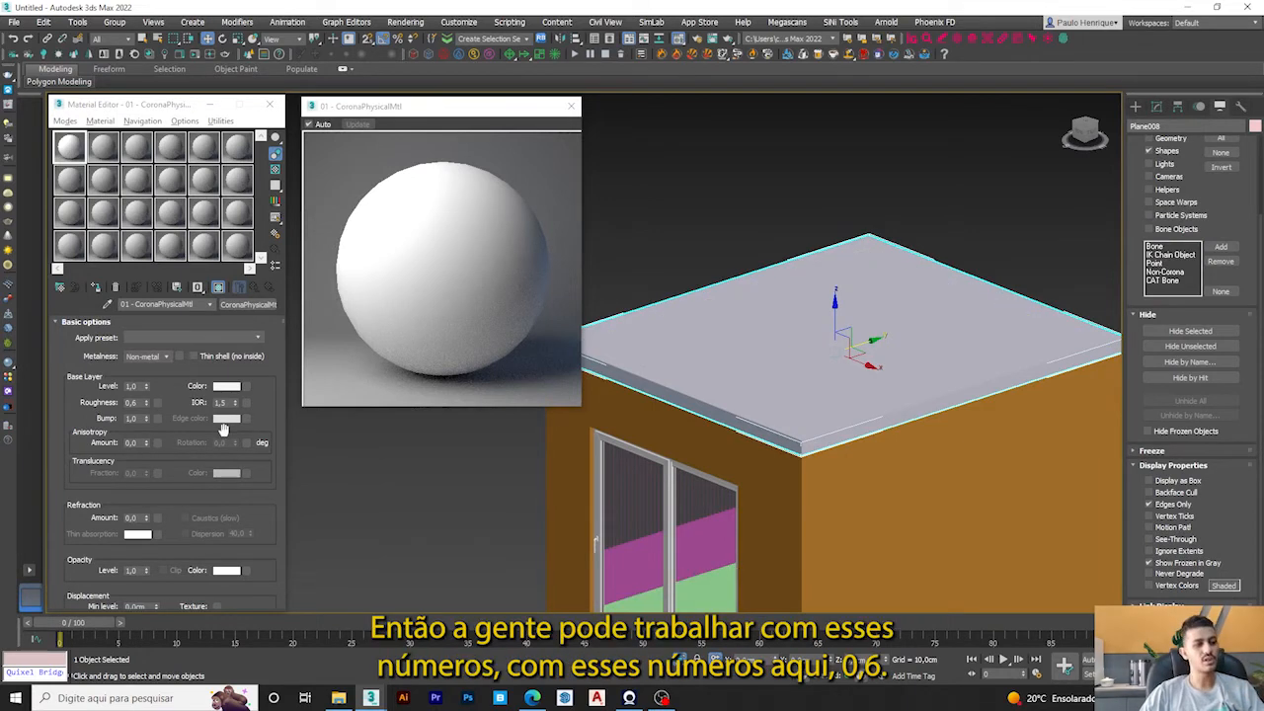
{"action": "double_click", "coordinate": [141, 403]}
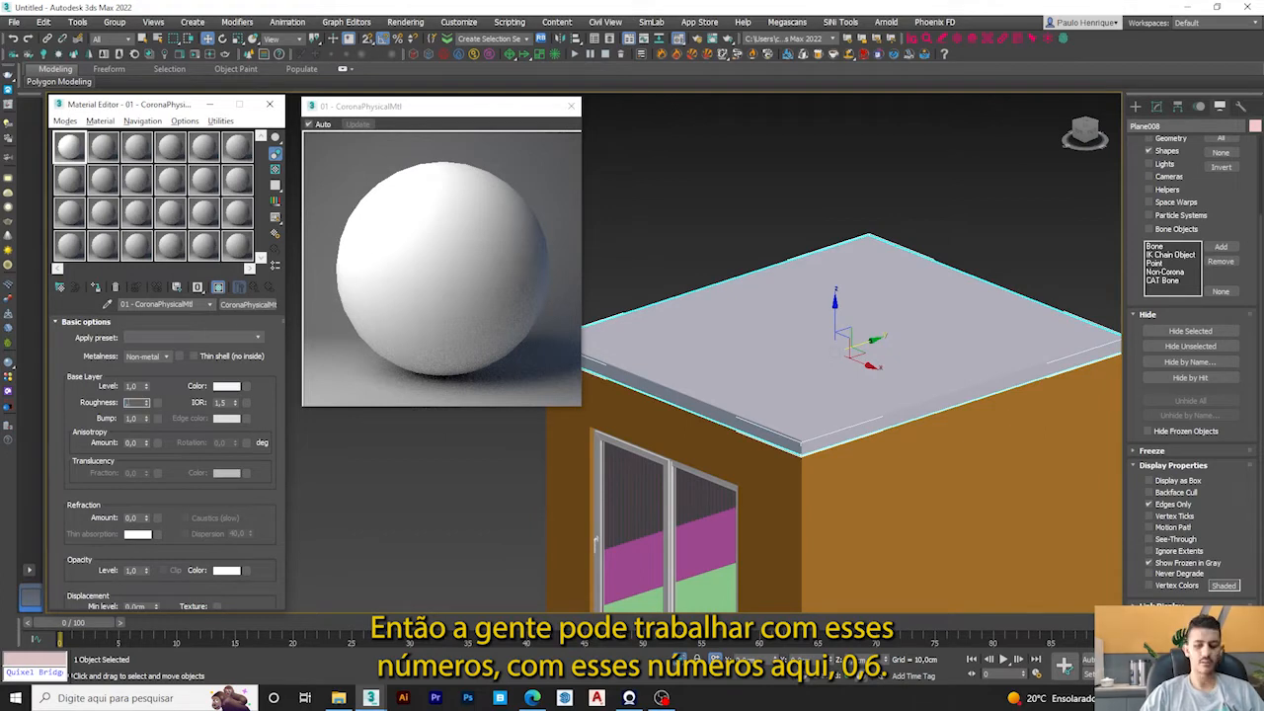
{"action": "left_click", "coordinate": [571, 106]}
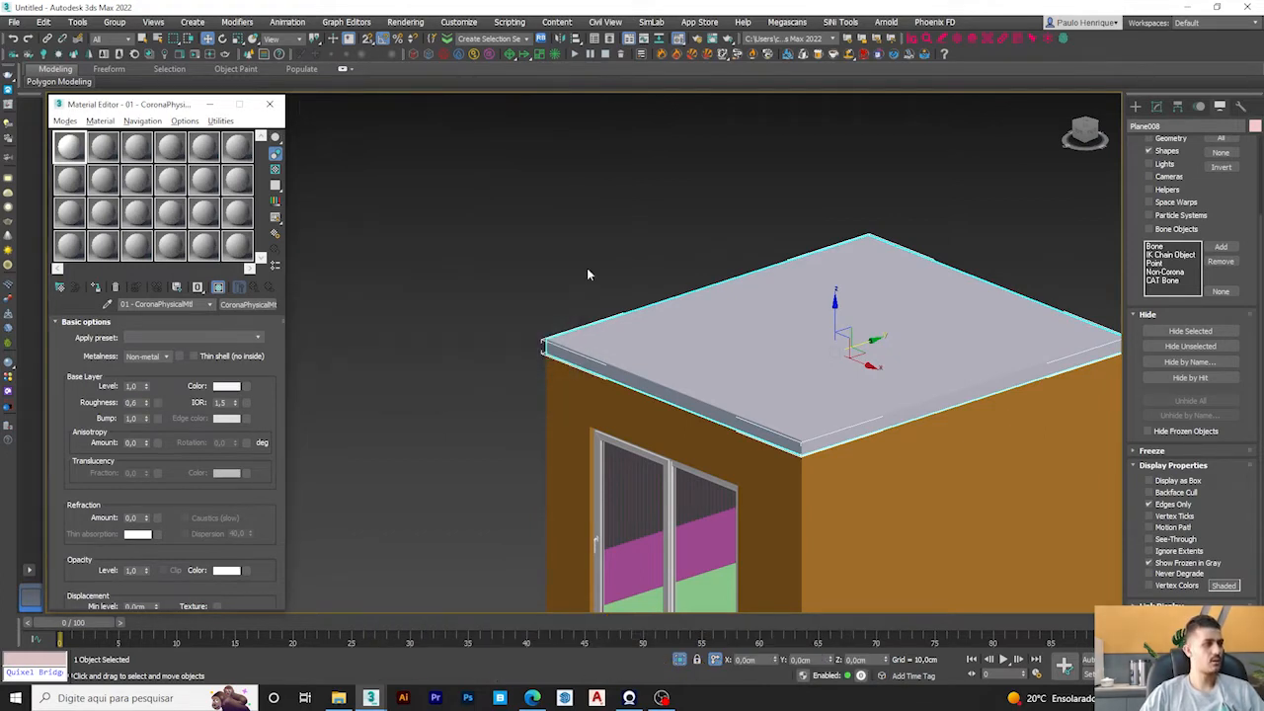
Assign the white material to the roof slab and hide the slab.
{"action": "scroll", "coordinate": [749, 363], "scroll_direction": "up", "scroll_amount": 5}
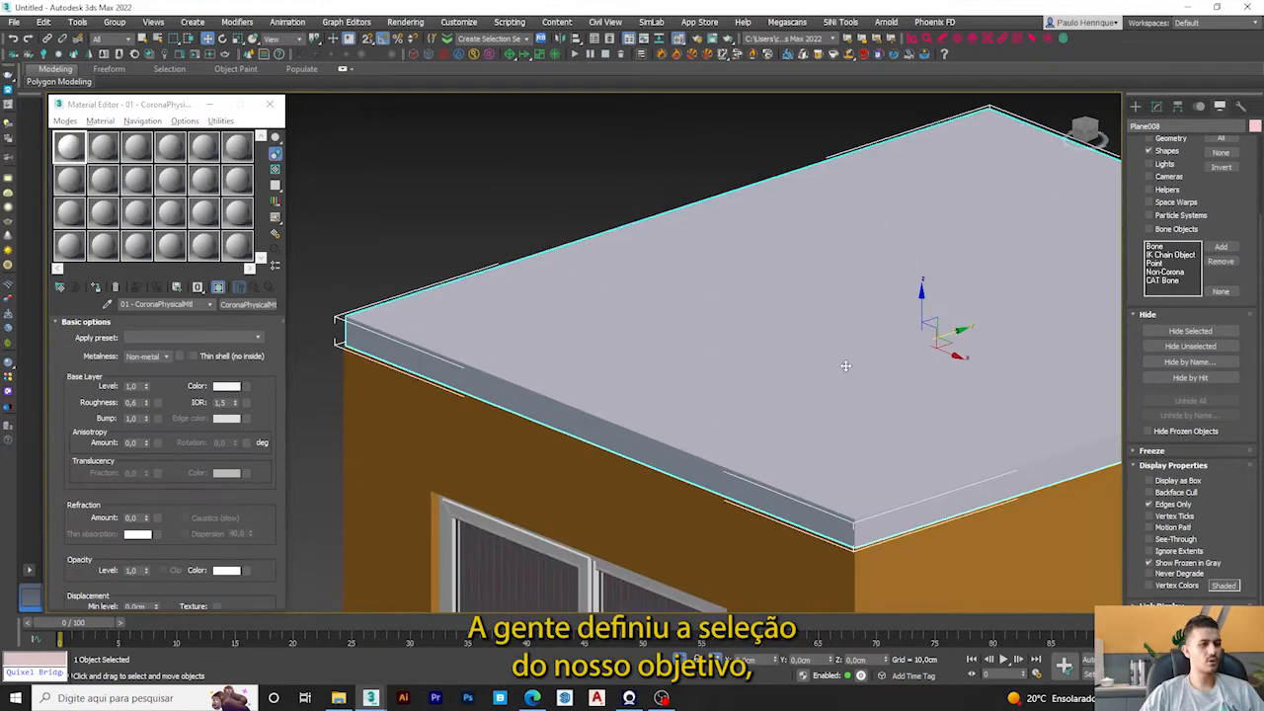
{"action": "key", "text": "ctrl+z"}
{"action": "mouse_move", "coordinate": [756, 330]}
{"action": "middle_mouse_down", "text": "alt"}
{"action": "mouse_move", "coordinate": [734, 280]}
{"action": "mouse_move", "coordinate": [772, 317]}
{"action": "middle_mouse_up", "text": "alt"}
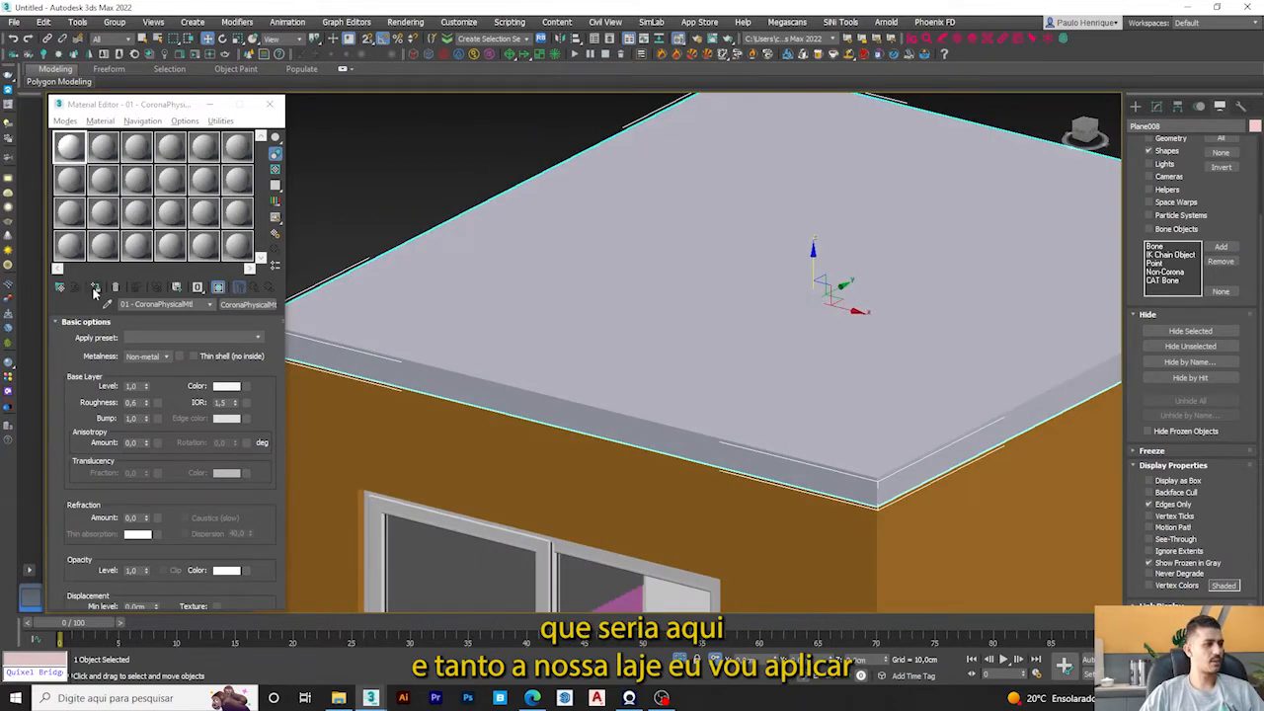
{"action": "left_click", "coordinate": [1190, 331]}
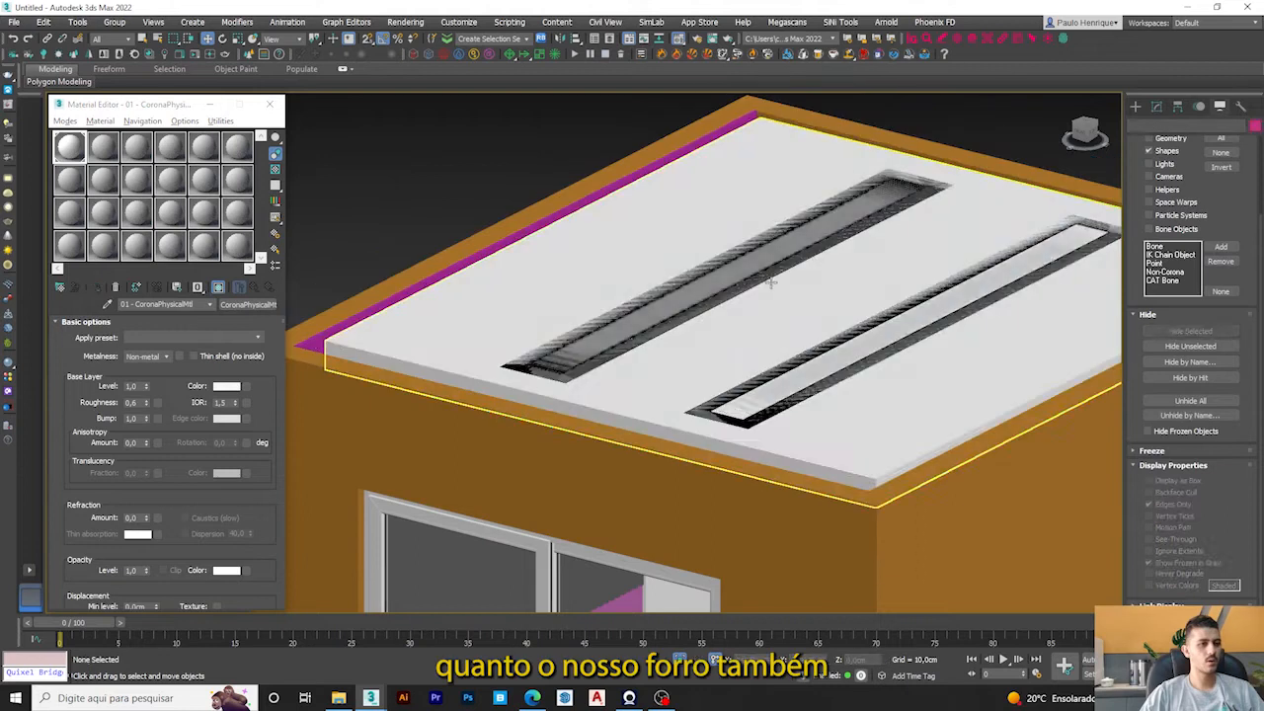
Assign the white material to the ceiling panel with the two long recesses and hide the panel.
{"action": "left_click", "coordinate": [770, 283]}
{"action": "left_click", "coordinate": [96, 288]}
{"action": "middle_click_drag", "start_coordinate": [664, 341], "coordinate": [777, 290], "text": "alt"}
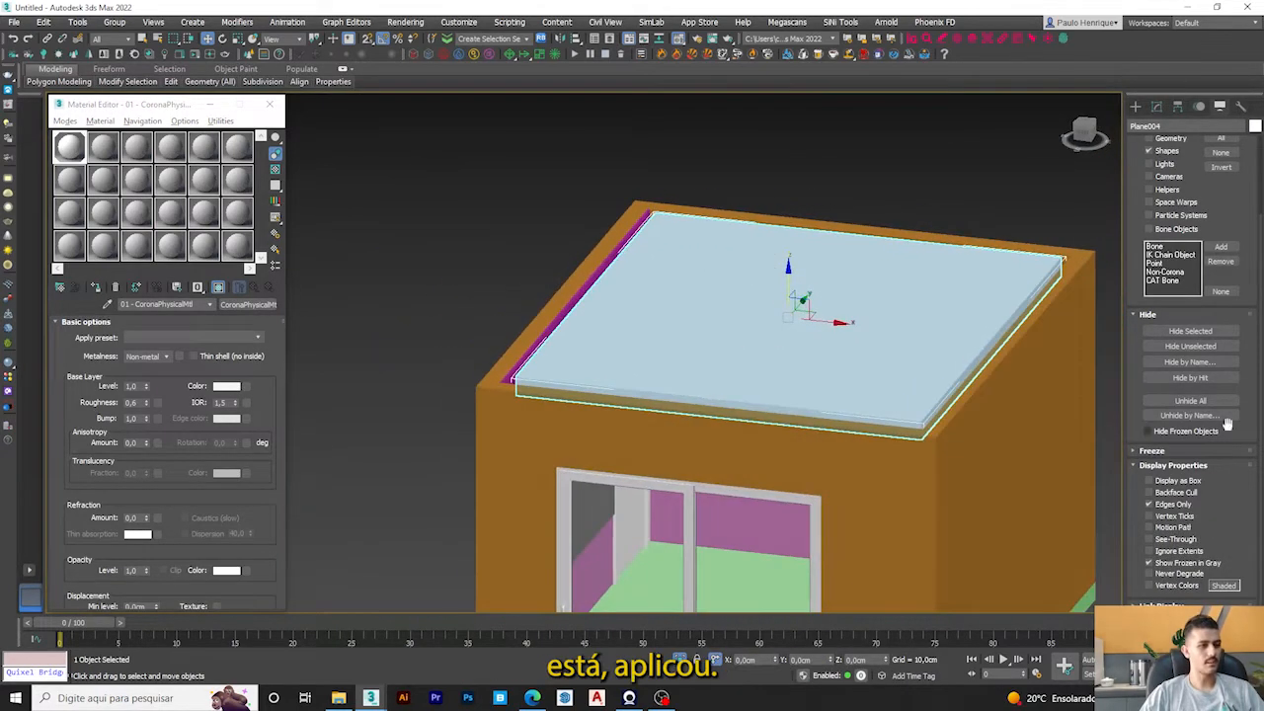
{"action": "left_click", "coordinate": [1189, 330]}
{"action": "middle_click_drag", "start_coordinate": [869, 325], "coordinate": [731, 320], "text": "alt"}
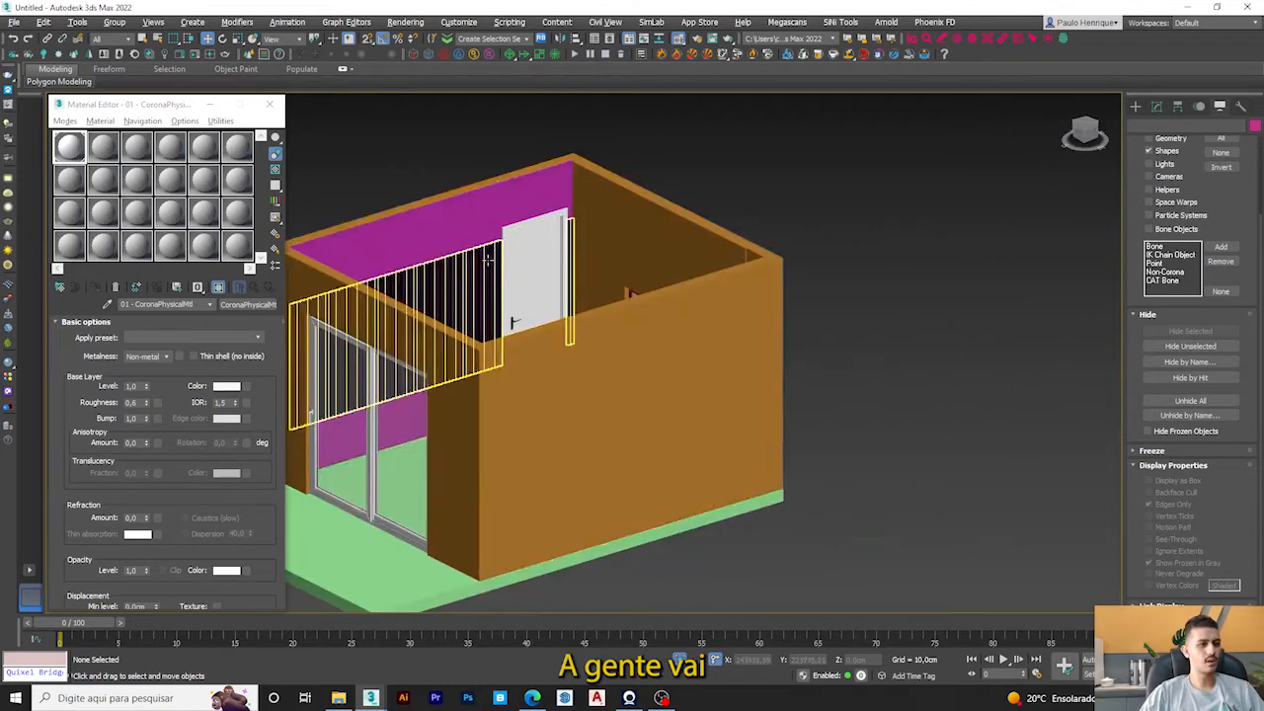
Undo hiding the ceiling panel and hide the panel again.
{"action": "left_click", "coordinate": [454, 208]}
{"action": "middle_click_drag", "start_coordinate": [490, 275], "coordinate": [817, 237]}
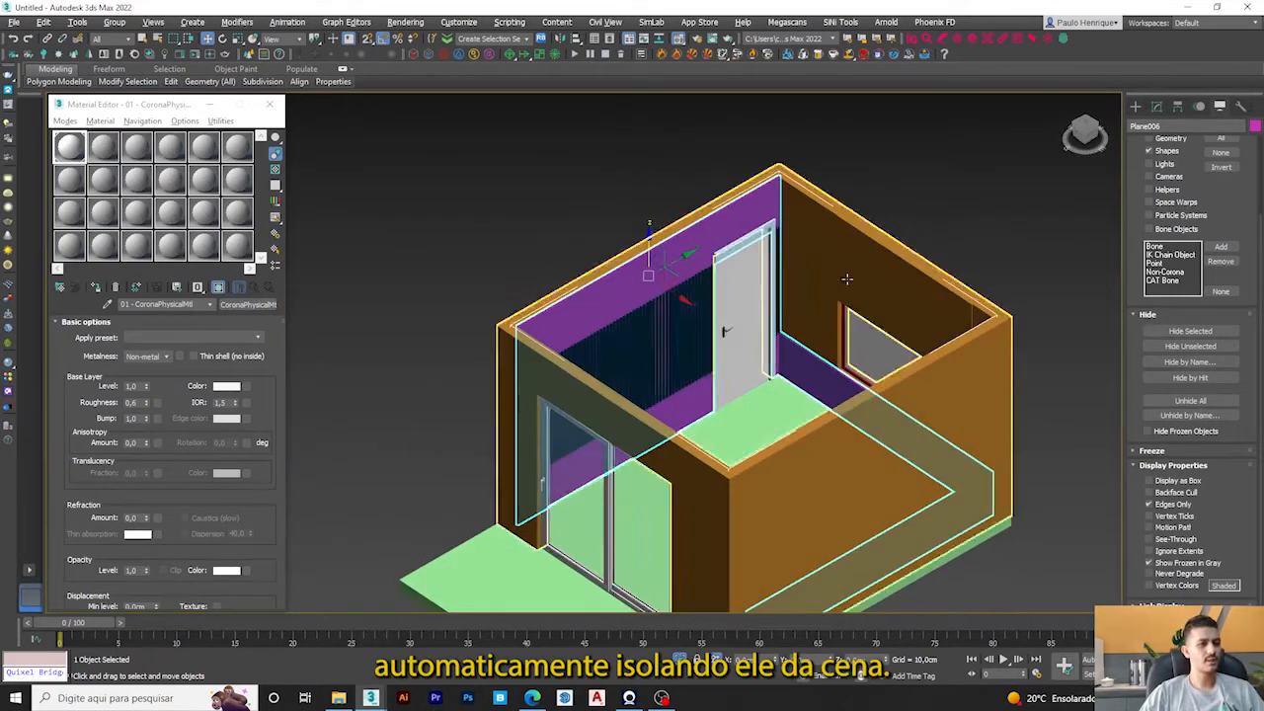
{"action": "key", "text": "ctrl+z"}
{"action": "key", "text": "ctrl+z"}
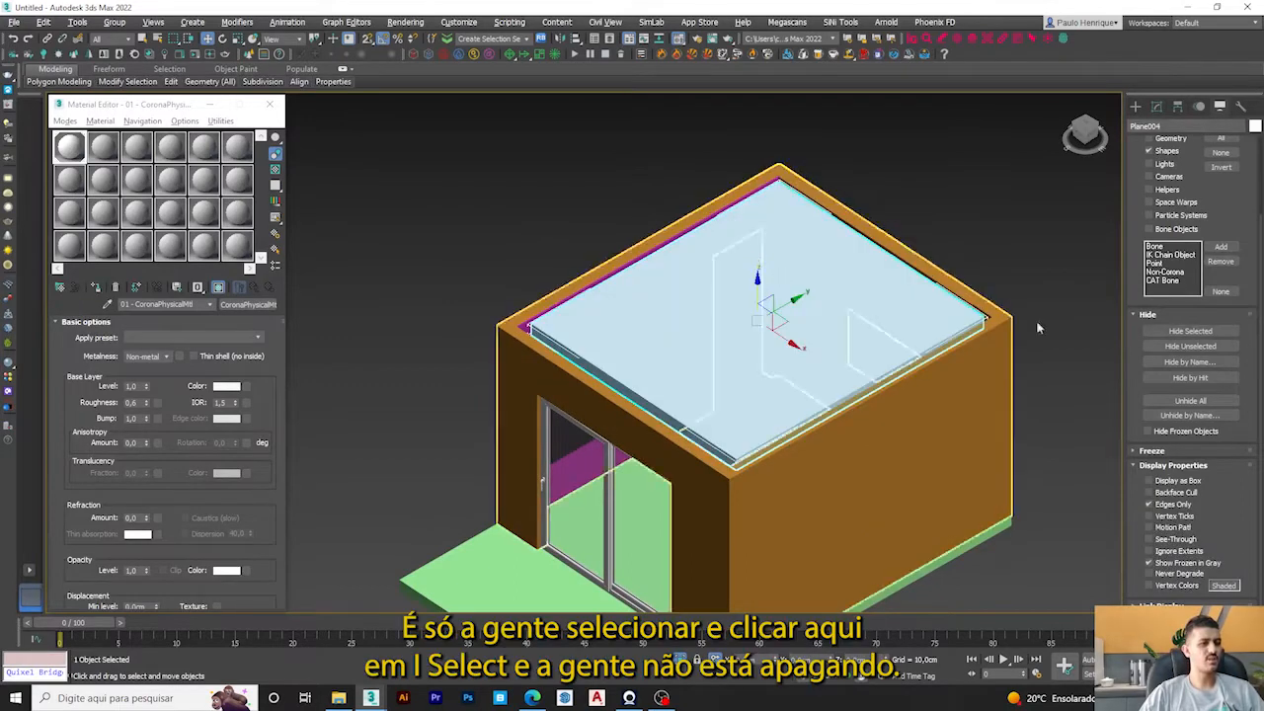
{"action": "left_click", "coordinate": [1189, 332]}
{"action": "middle_click_drag", "start_coordinate": [760, 287], "coordinate": [686, 283], "text": "alt"}
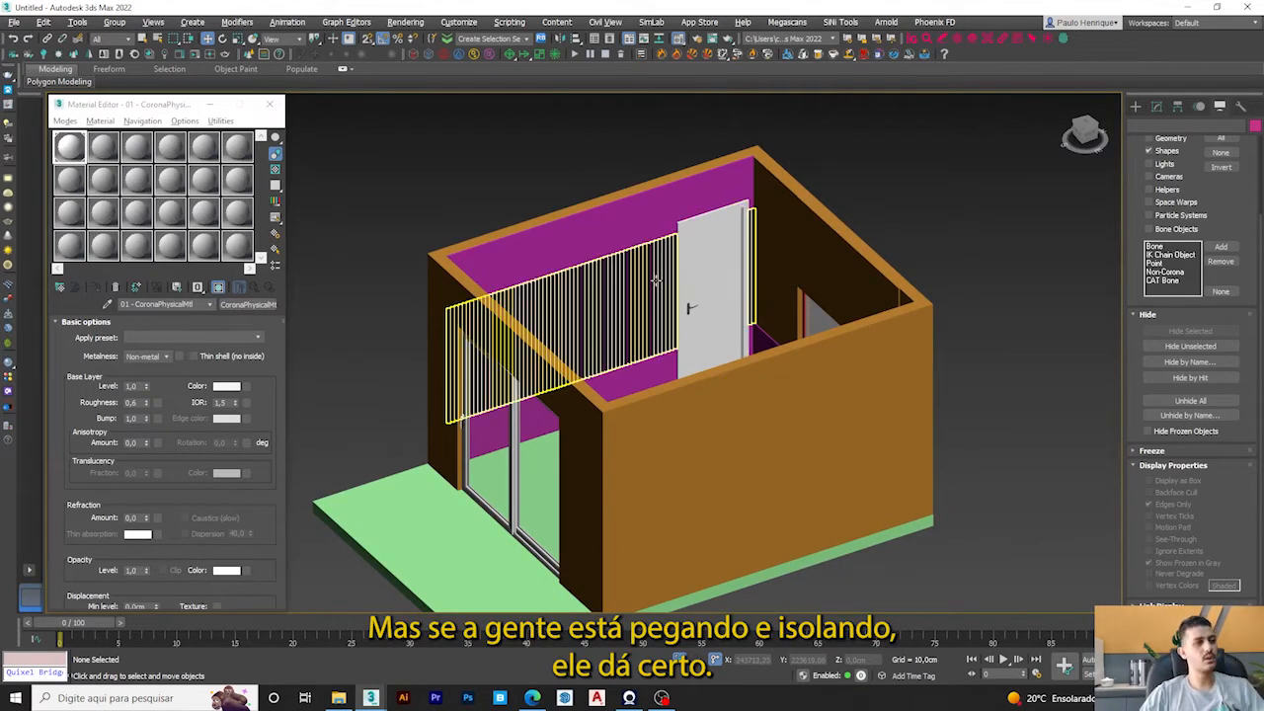
Select the white door in the back wall and hide it.
{"action": "left_click", "coordinate": [689, 267]}
{"action": "middle_click_drag", "start_coordinate": [689, 267], "coordinate": [708, 269], "text": "alt"}
{"action": "scroll", "coordinate": [708, 268], "scroll_direction": "up", "scroll_amount": 5}
{"action": "left_click", "coordinate": [1189, 335]}
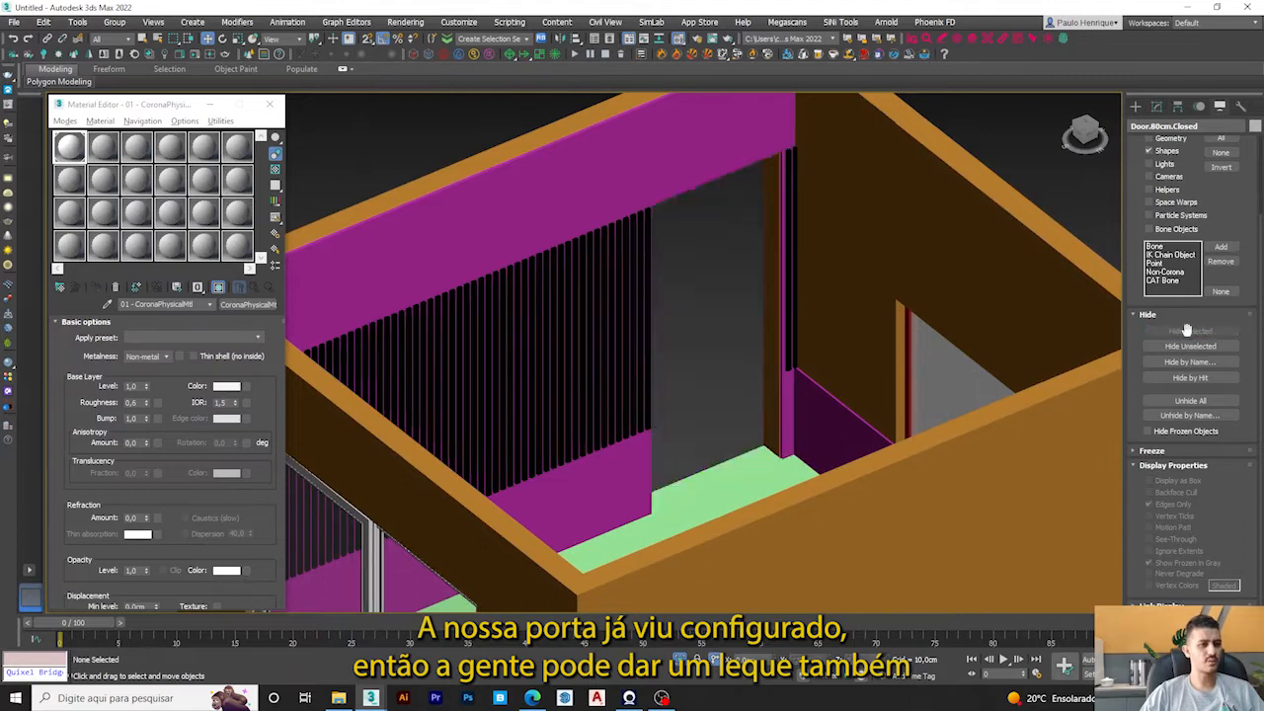
Select the purple wall panel that surrounds the slats and the door opening.
{"action": "scroll", "coordinate": [773, 308], "scroll_direction": "down", "scroll_amount": 6}
{"action": "scroll", "coordinate": [653, 422], "scroll_direction": "up", "scroll_amount": 2}
{"action": "middle_click_drag", "start_coordinate": [653, 423], "coordinate": [645, 375]}
{"action": "scroll", "coordinate": [626, 309], "scroll_direction": "up", "scroll_amount": 4}
{"action": "scroll", "coordinate": [626, 309], "scroll_direction": "up", "scroll_amount": 3}
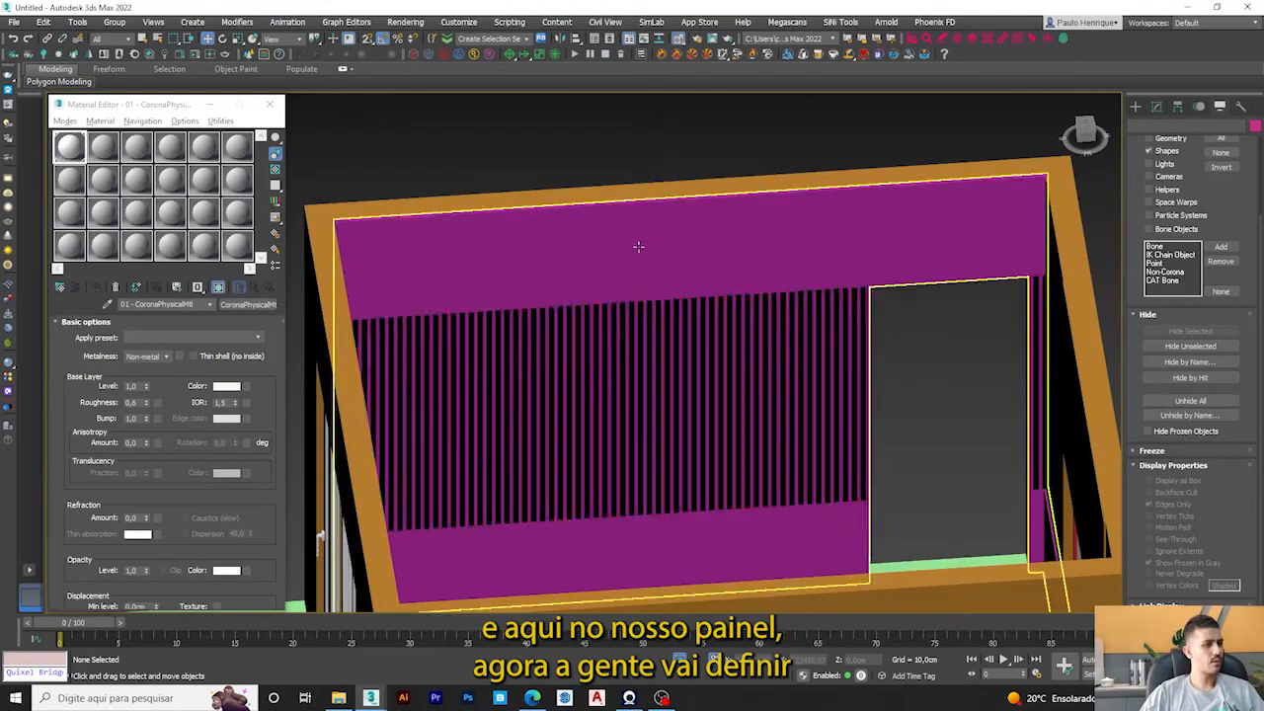
{"action": "left_click", "coordinate": [637, 246]}
{"action": "scroll", "coordinate": [695, 259], "scroll_direction": "down", "scroll_amount": 5}
{"action": "middle_click_drag", "start_coordinate": [695, 258], "coordinate": [555, 304], "text": "alt"}
{"action": "middle_click_drag", "start_coordinate": [745, 304], "coordinate": [642, 289], "text": "alt"}
{"action": "scroll", "coordinate": [583, 262], "scroll_direction": "up", "scroll_amount": 5}
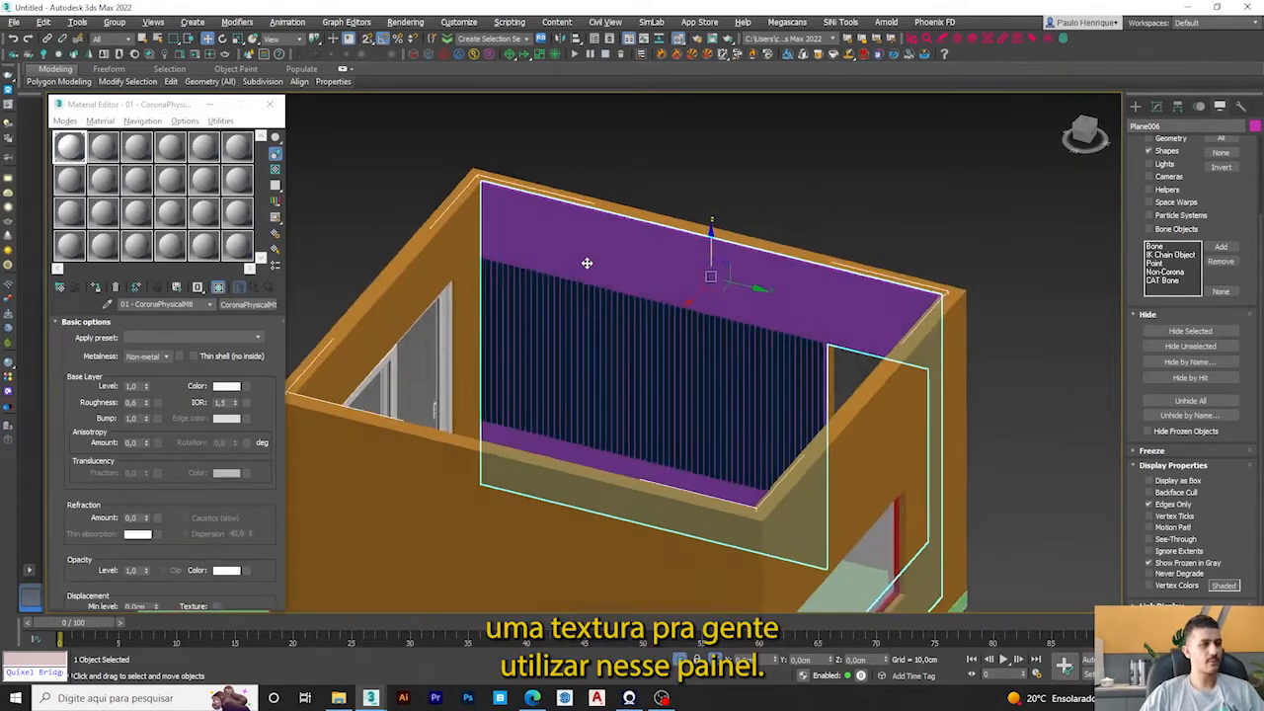
Activate the second Corona material sample for the wall panel and check its base colour setting.
{"action": "left_click", "coordinate": [104, 150]}
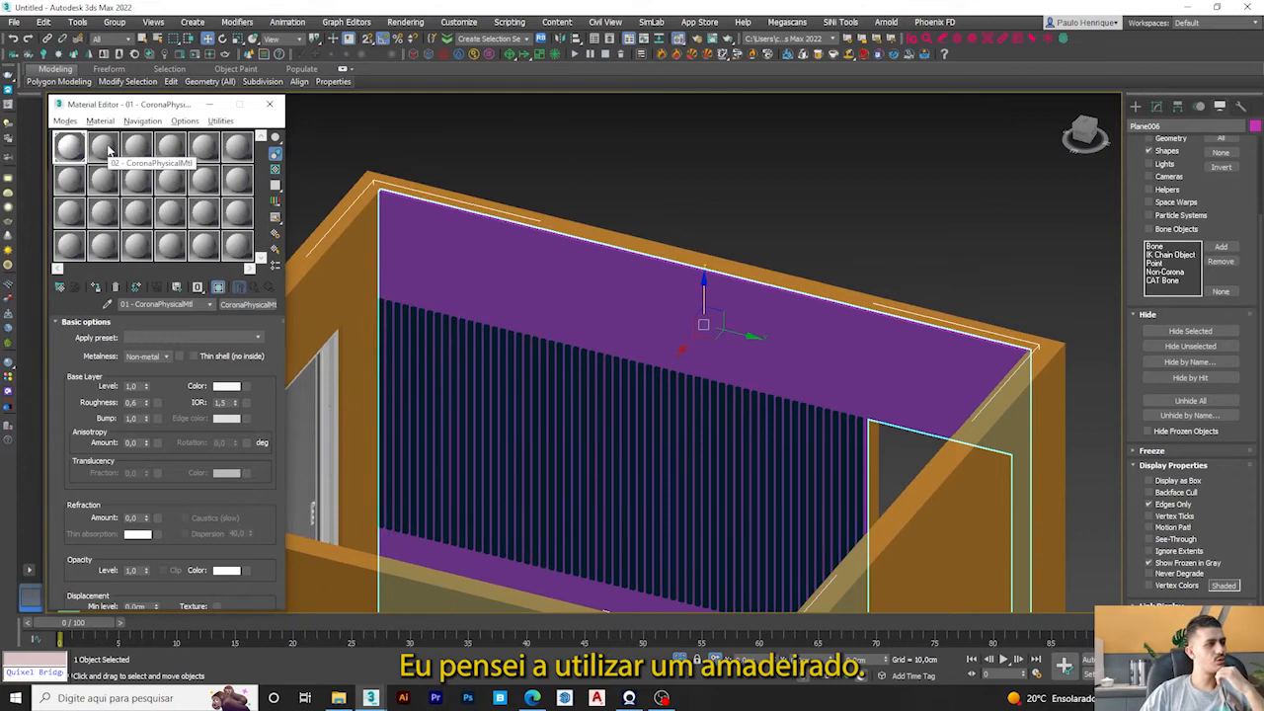
{"action": "scroll", "coordinate": [626, 319], "scroll_direction": "down", "scroll_amount": 3}
{"action": "middle_click_drag", "start_coordinate": [620, 324], "coordinate": [658, 325], "text": "alt"}
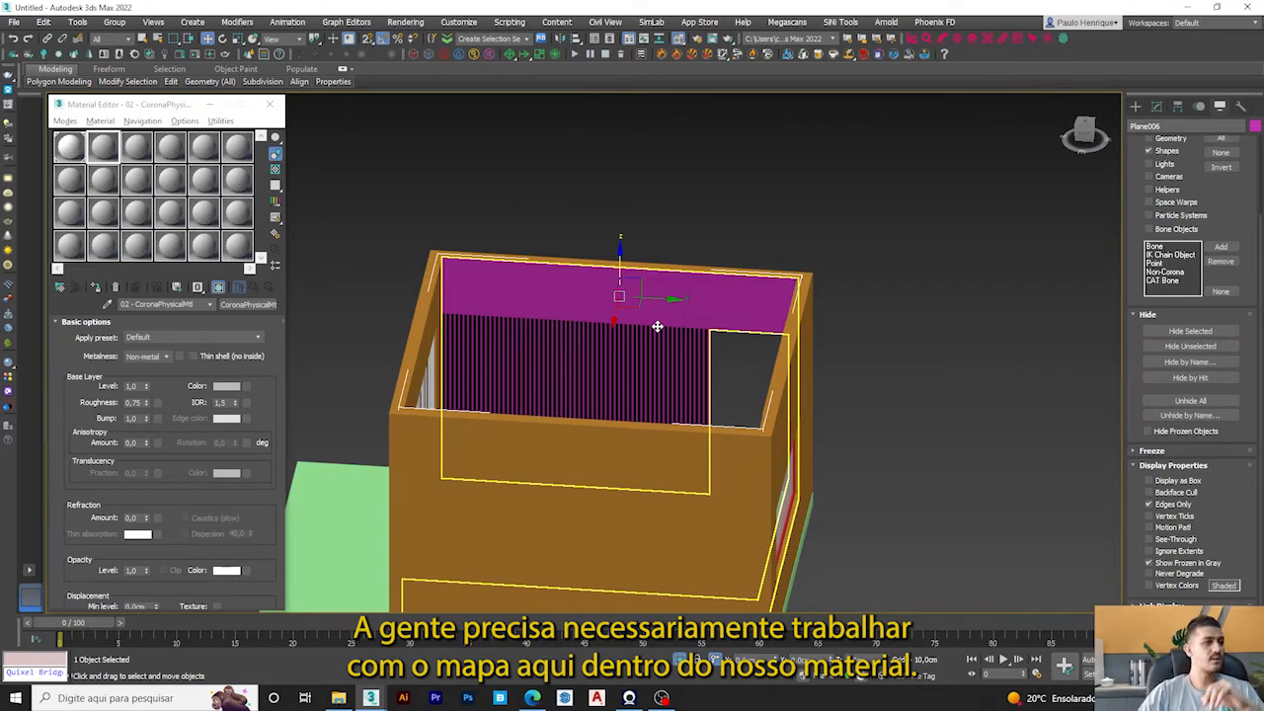
{"action": "scroll", "coordinate": [647, 316], "scroll_direction": "up", "scroll_amount": 4}
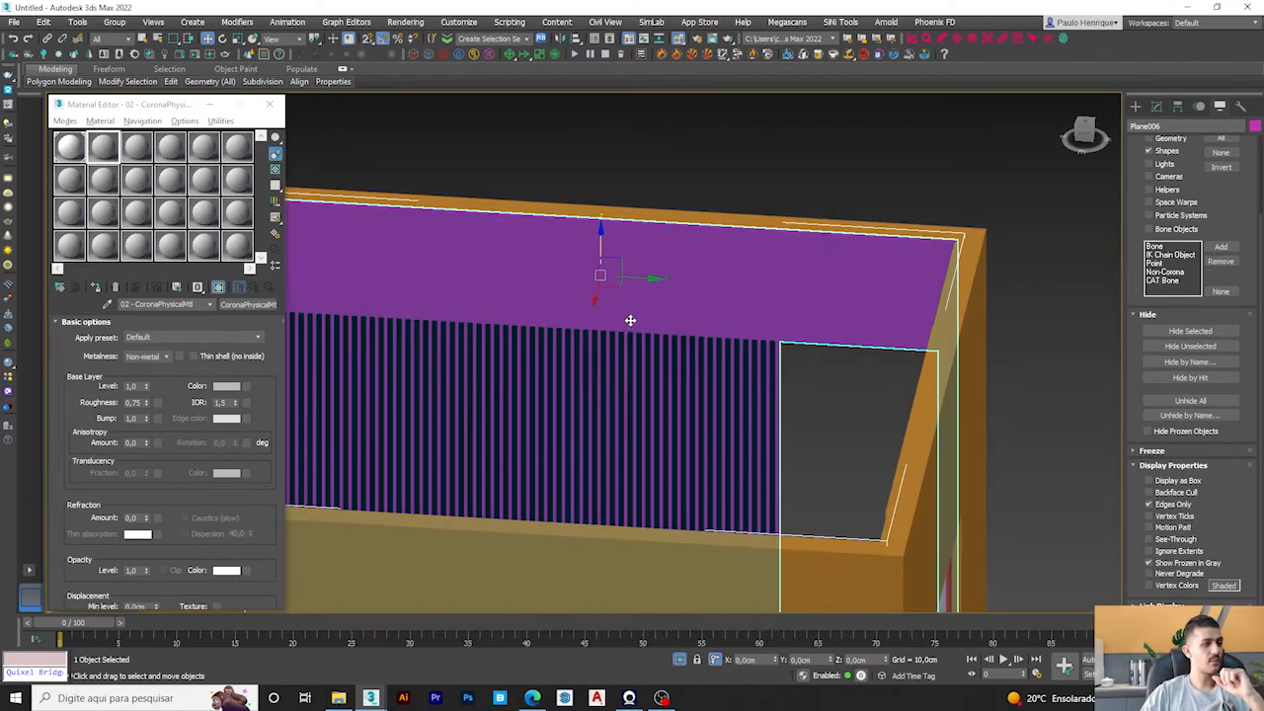
{"action": "left_click", "coordinate": [105, 151]}
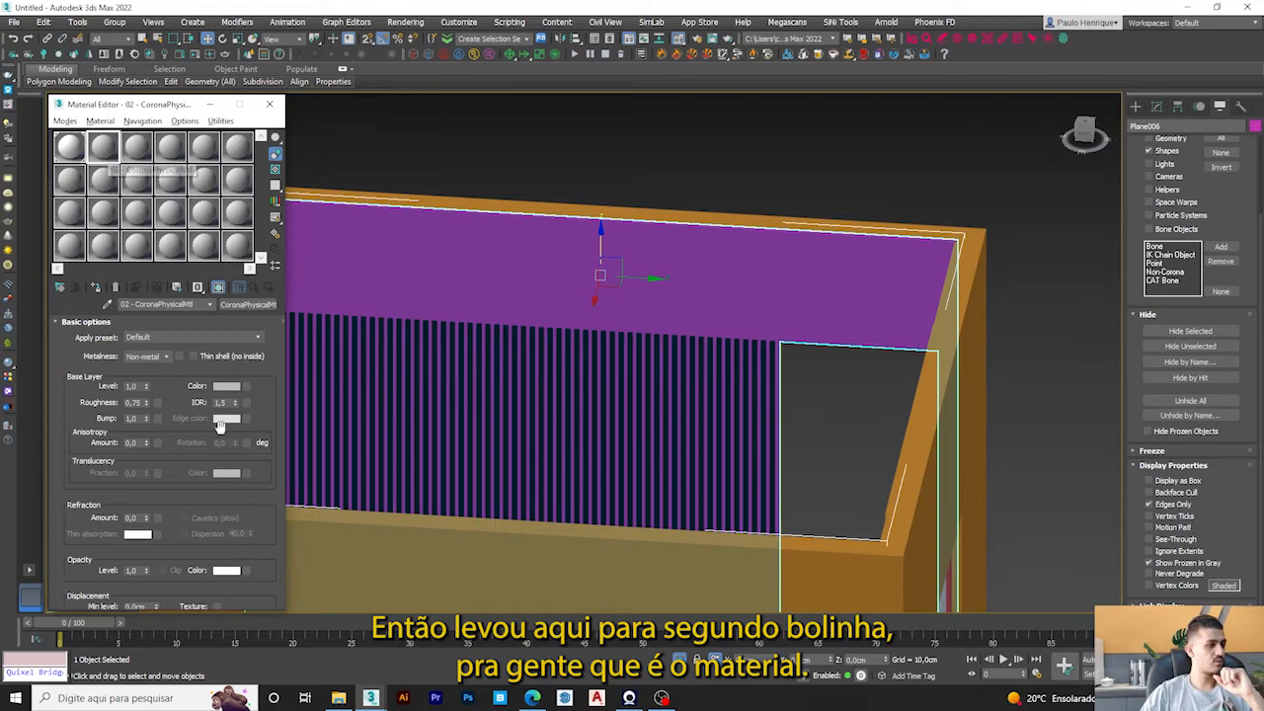
{"action": "left_click", "coordinate": [237, 386]}
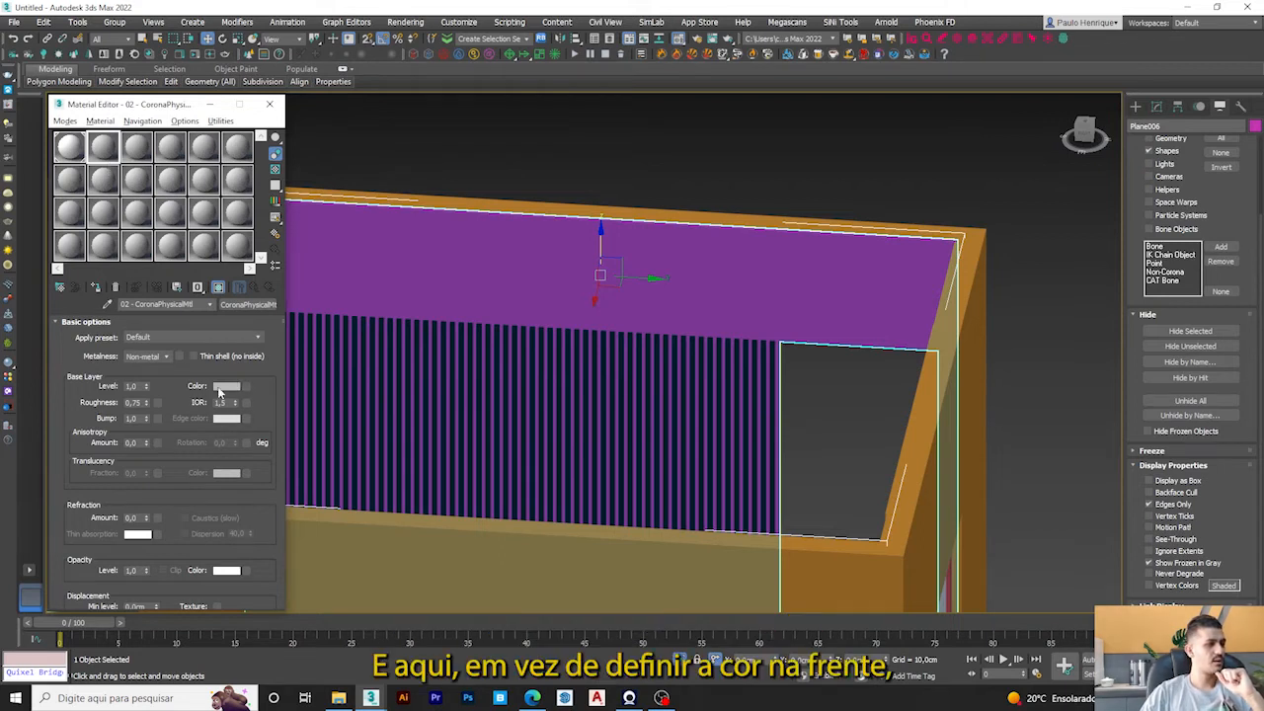
{"action": "left_click", "coordinate": [526, 202]}
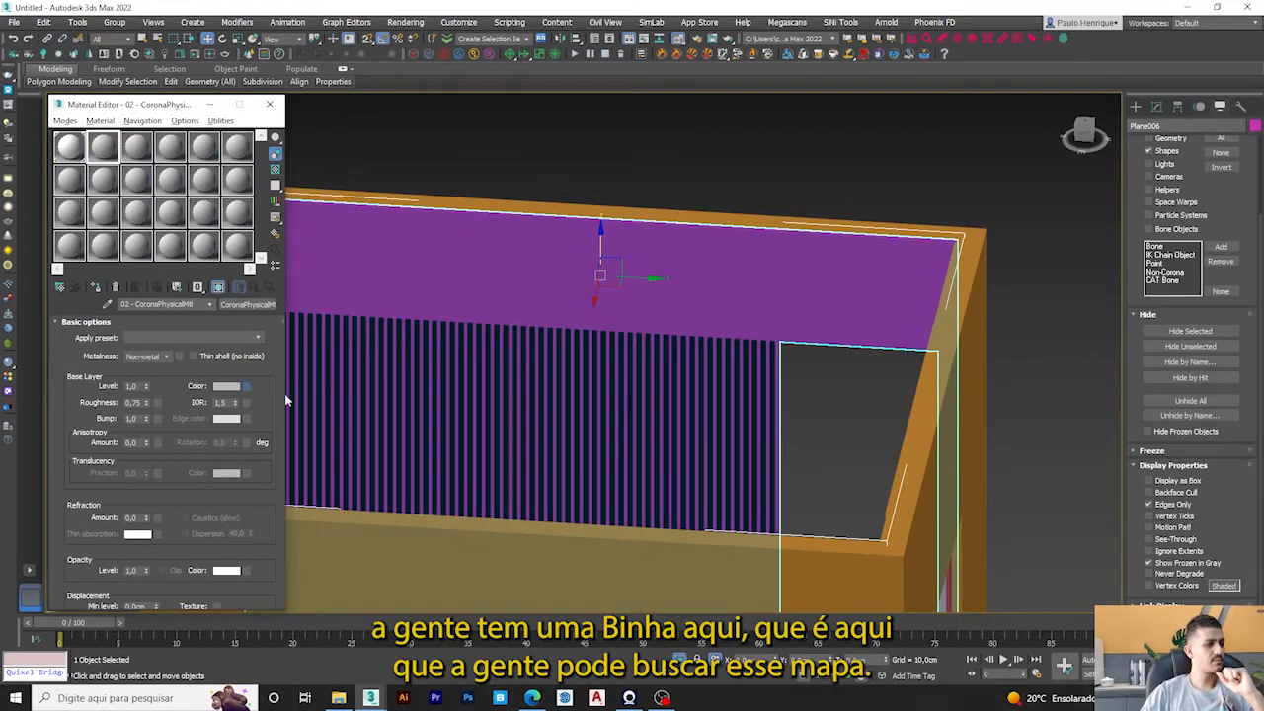
Add a CoronaBitmap map to the base colour of the second material.
{"action": "left_click", "coordinate": [247, 386]}
{"action": "left_click_drag", "start_coordinate": [434, 109], "coordinate": [350, 129]}
{"action": "left_click", "coordinate": [350, 162]}
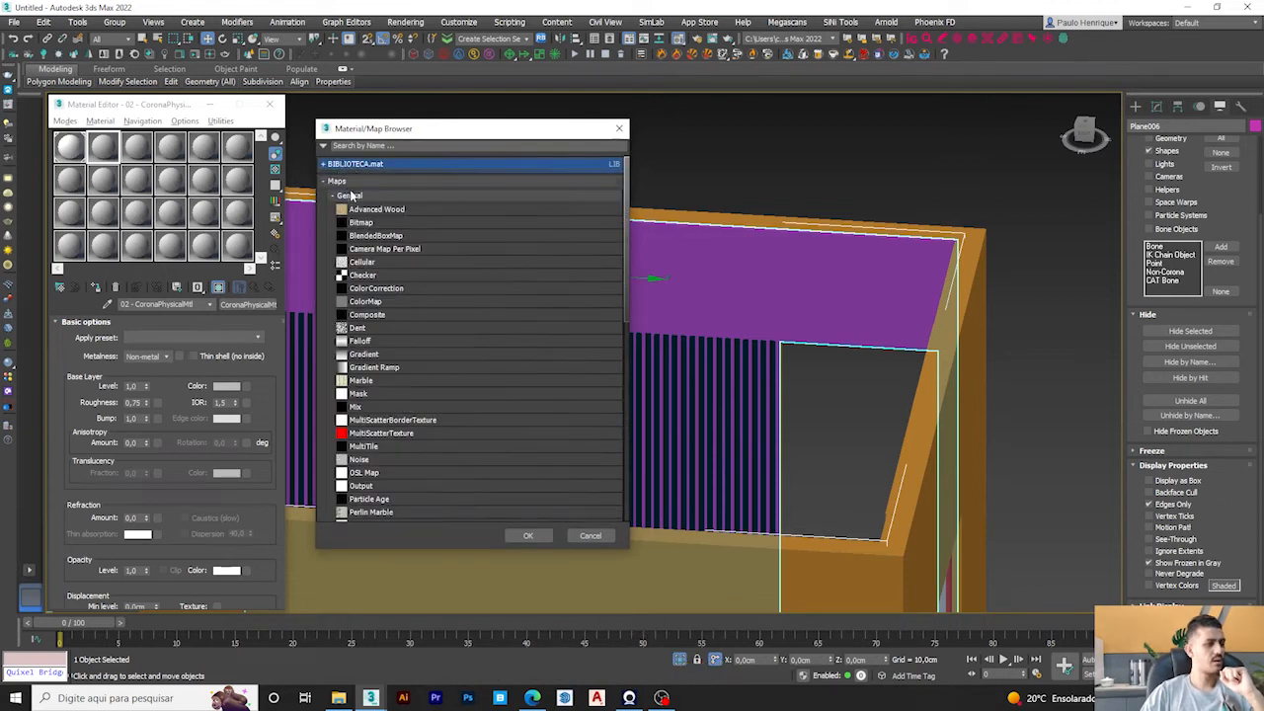
{"action": "left_click", "coordinate": [355, 195]}
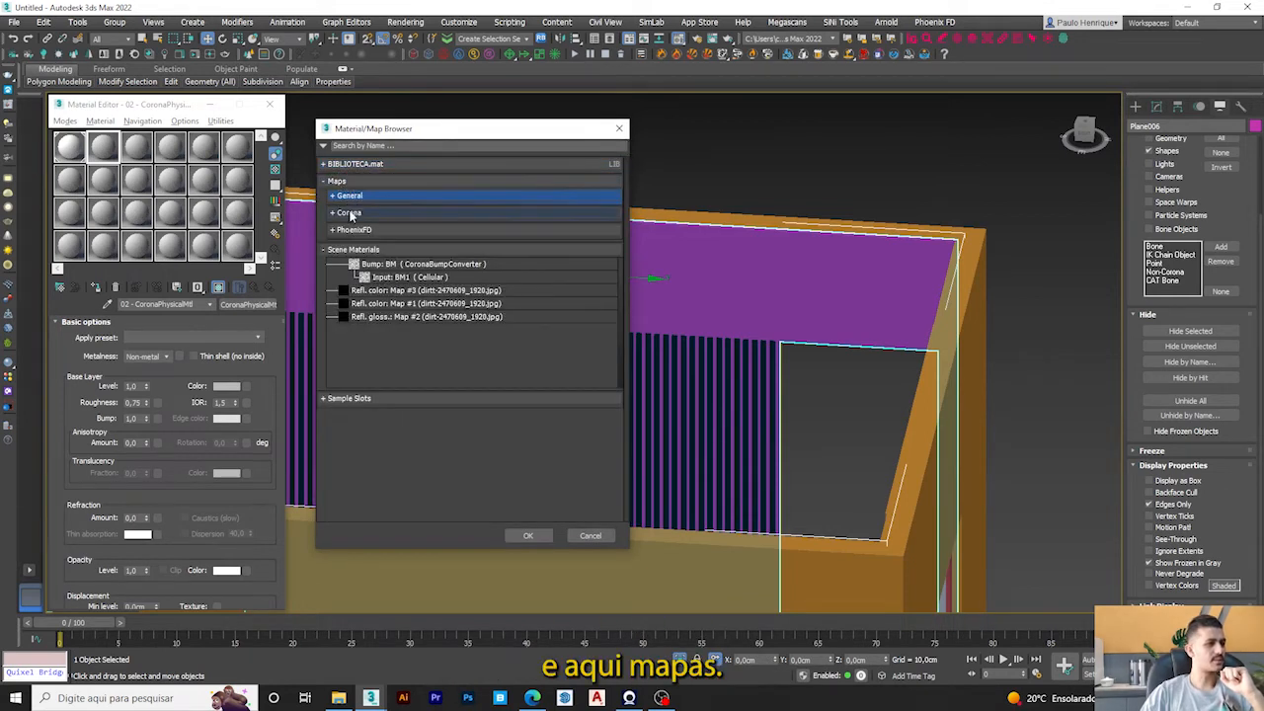
{"action": "left_click", "coordinate": [342, 213]}
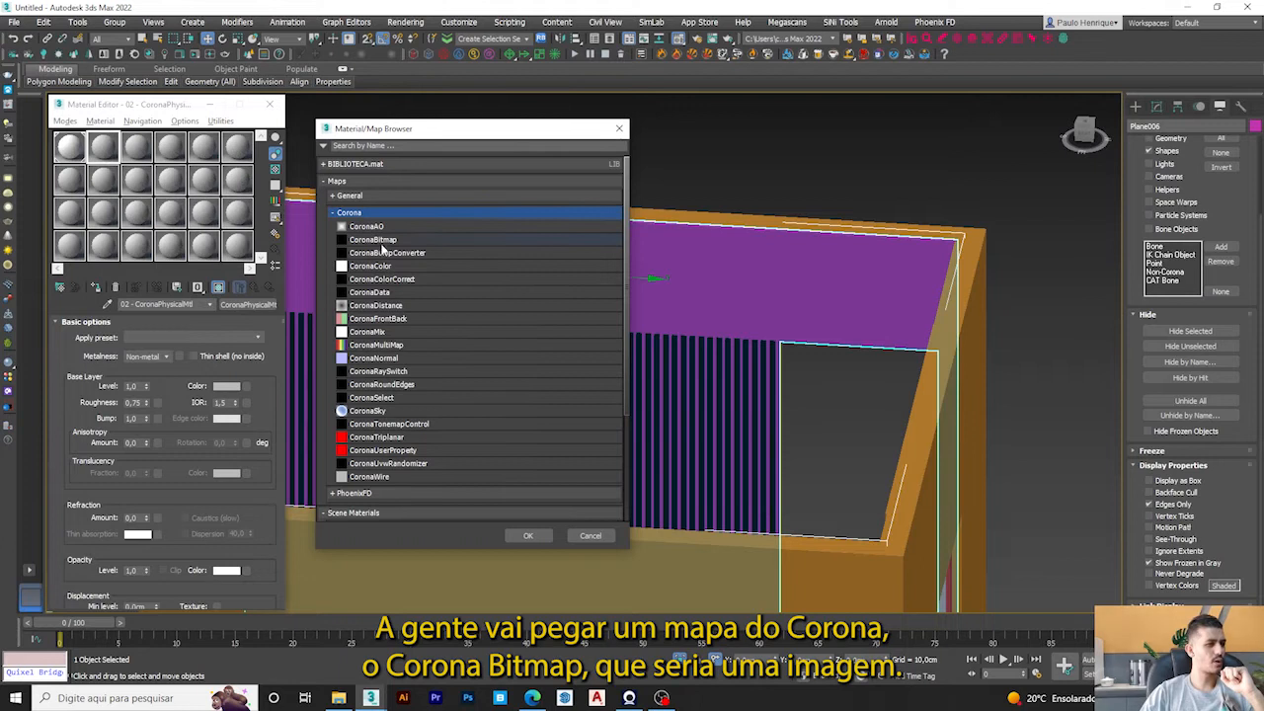
{"action": "double_click", "coordinate": [385, 240]}
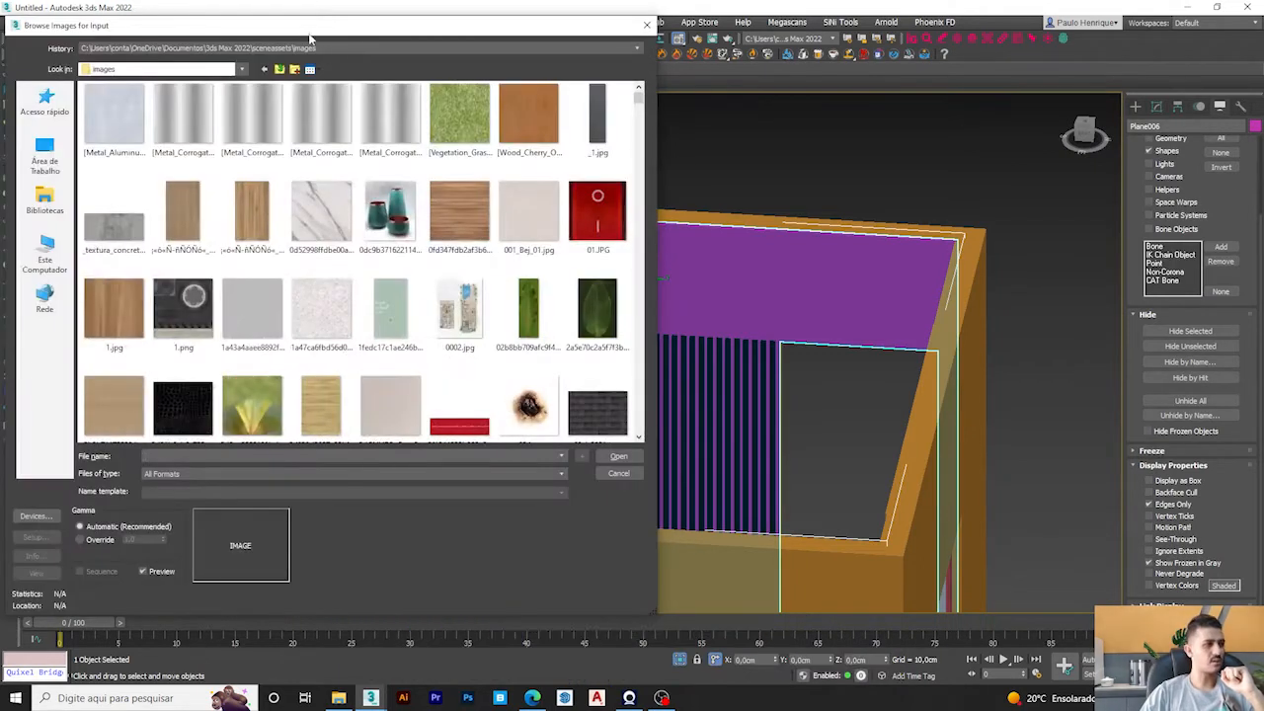
Browse to the MDF folder inside TEXTURAS on the BLOCOS E TEXTURAS (D:) drive.
{"action": "left_click_drag", "start_coordinate": [309, 38], "coordinate": [690, 43]}
{"action": "left_click", "coordinate": [425, 264]}
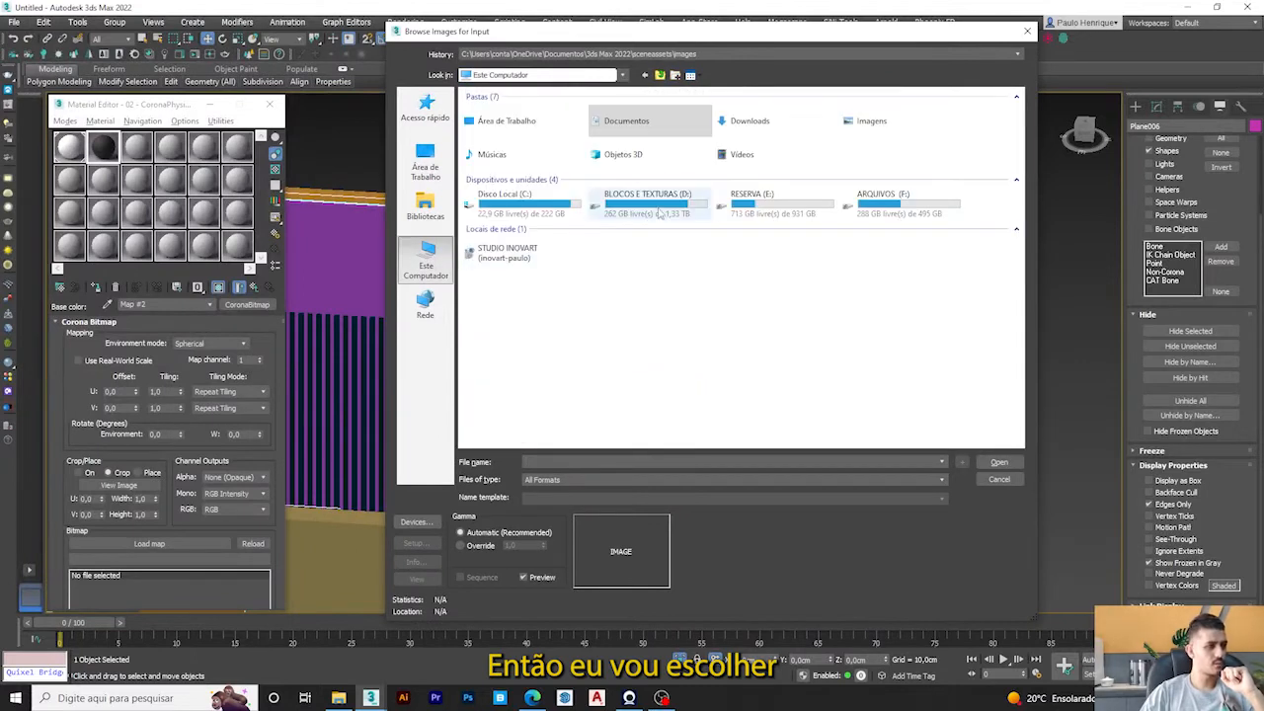
{"action": "double_click", "coordinate": [652, 203]}
{"action": "double_click", "coordinate": [536, 111]}
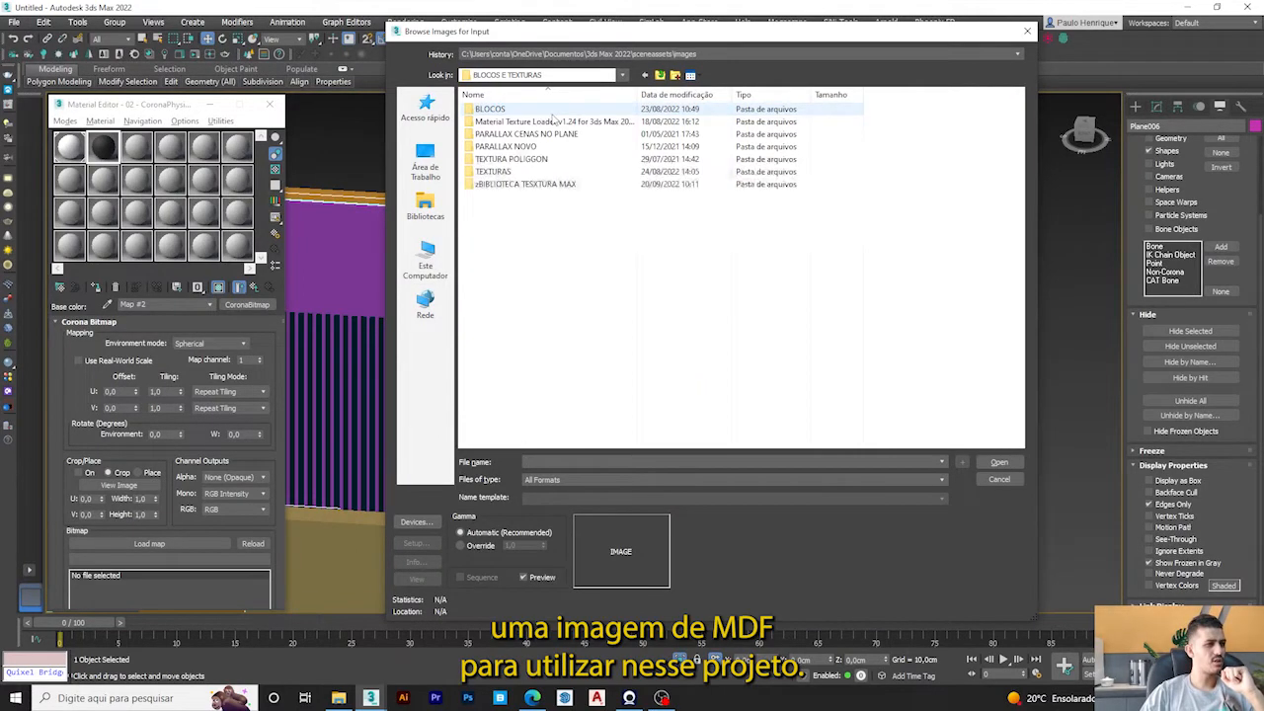
{"action": "double_click", "coordinate": [492, 171]}
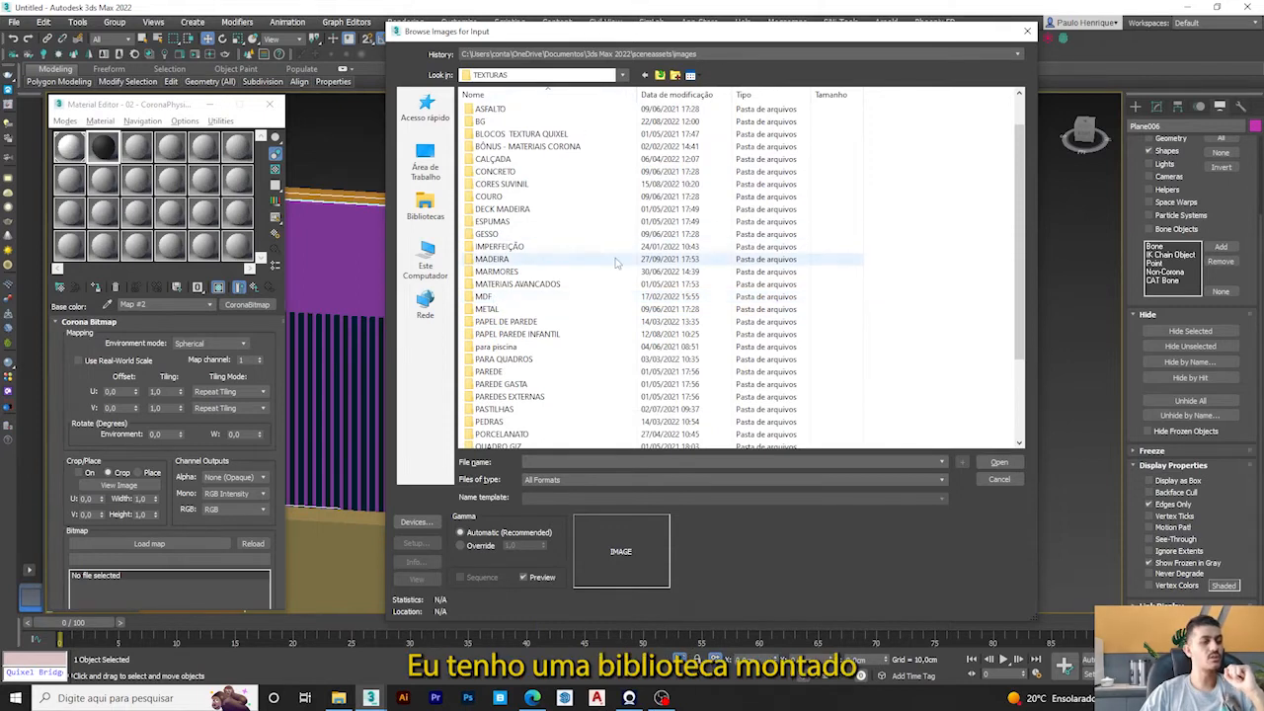
{"action": "double_click", "coordinate": [484, 298]}
{"action": "left_click_drag", "start_coordinate": [1020, 175], "coordinate": [1023, 139]}
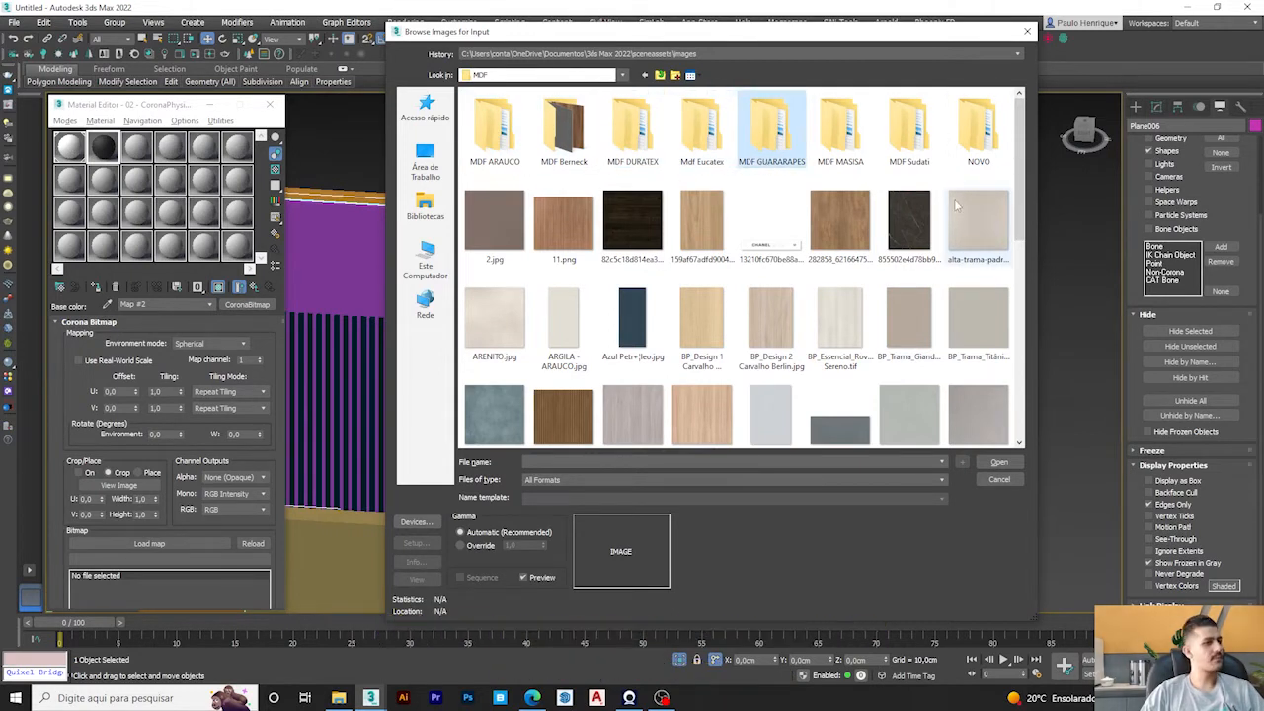
{"action": "mouse_move", "coordinate": [1018, 170]}
{"action": "left_mouse_down"}
{"action": "mouse_move", "coordinate": [1018, 188]}
{"action": "mouse_move", "coordinate": [1018, 149]}
{"action": "left_mouse_up"}
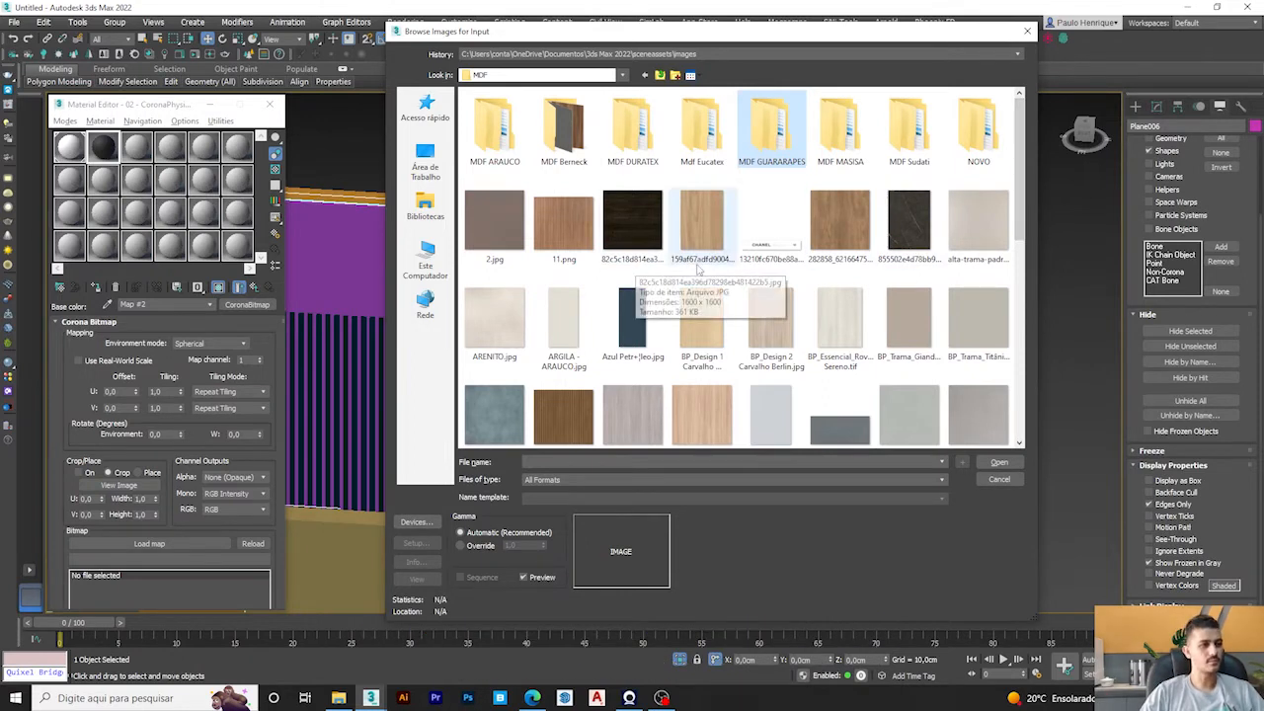
{"action": "left_click", "coordinate": [834, 242]}
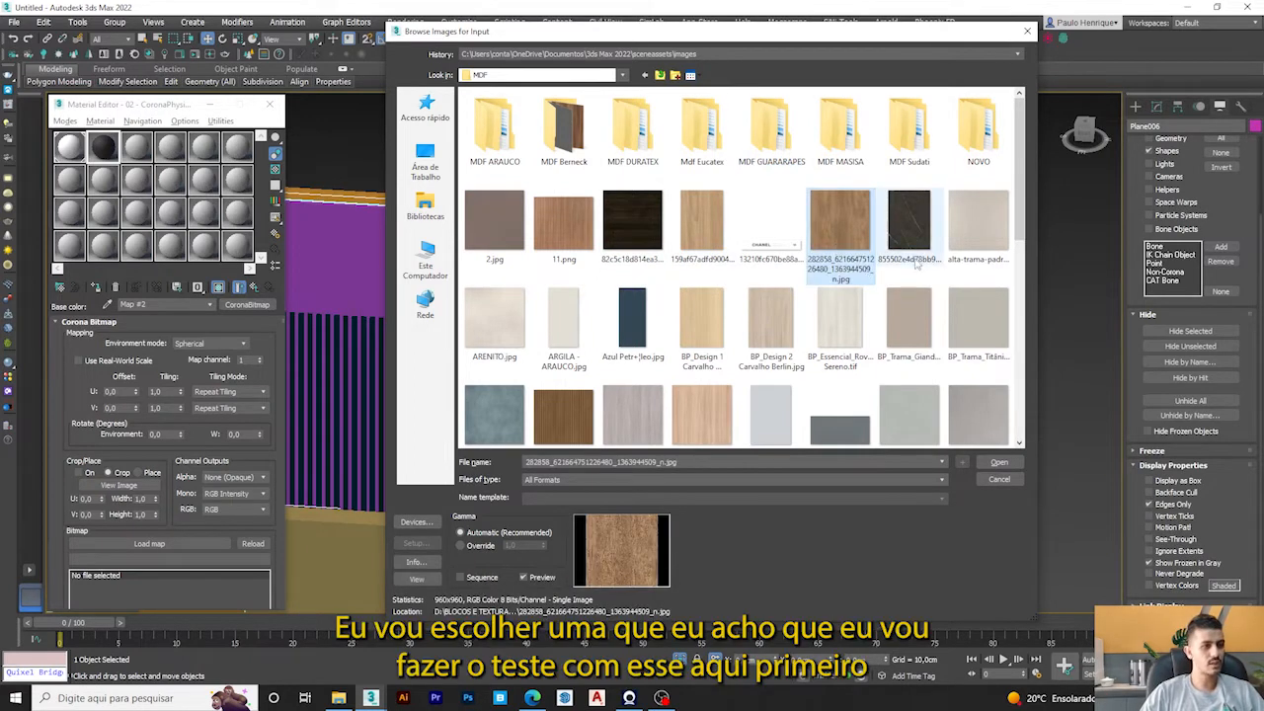
{"action": "left_click", "coordinate": [992, 462]}
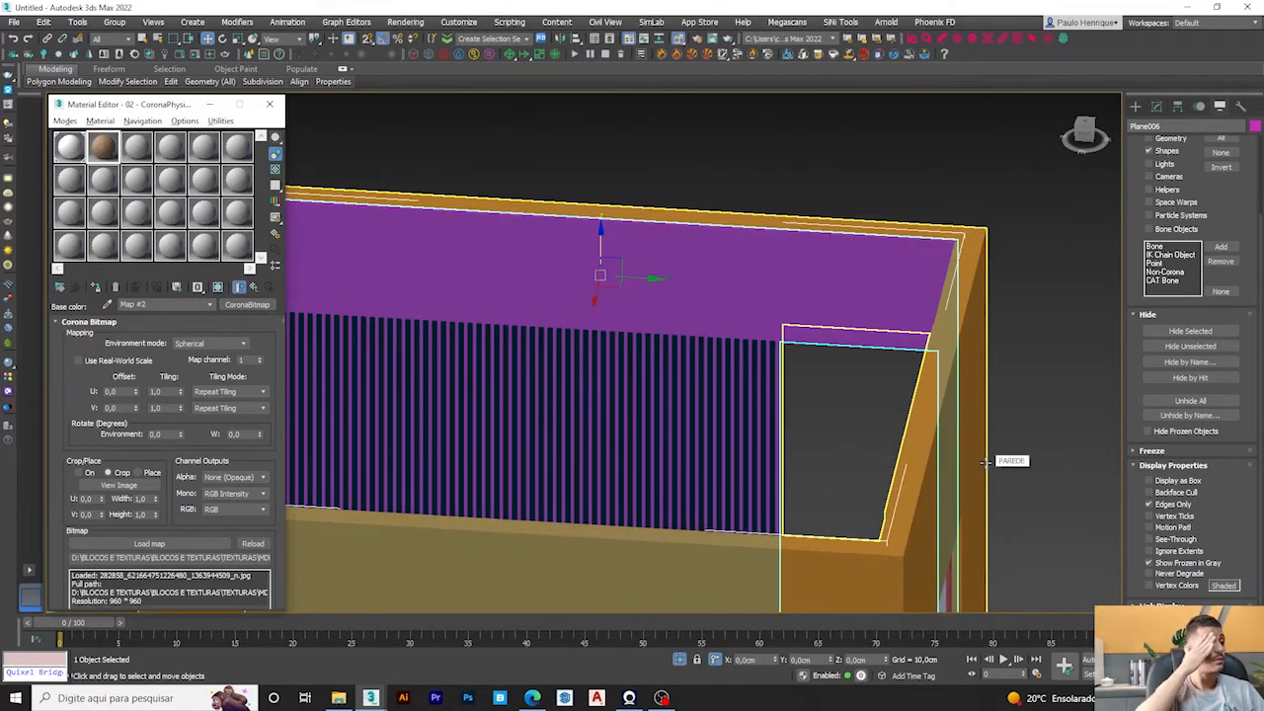
Show an enlarged preview of the wood material and return from the bitmap to the material's basic options.
{"action": "double_click", "coordinate": [102, 147]}
{"action": "left_click_drag", "start_coordinate": [404, 117], "coordinate": [389, 114]}
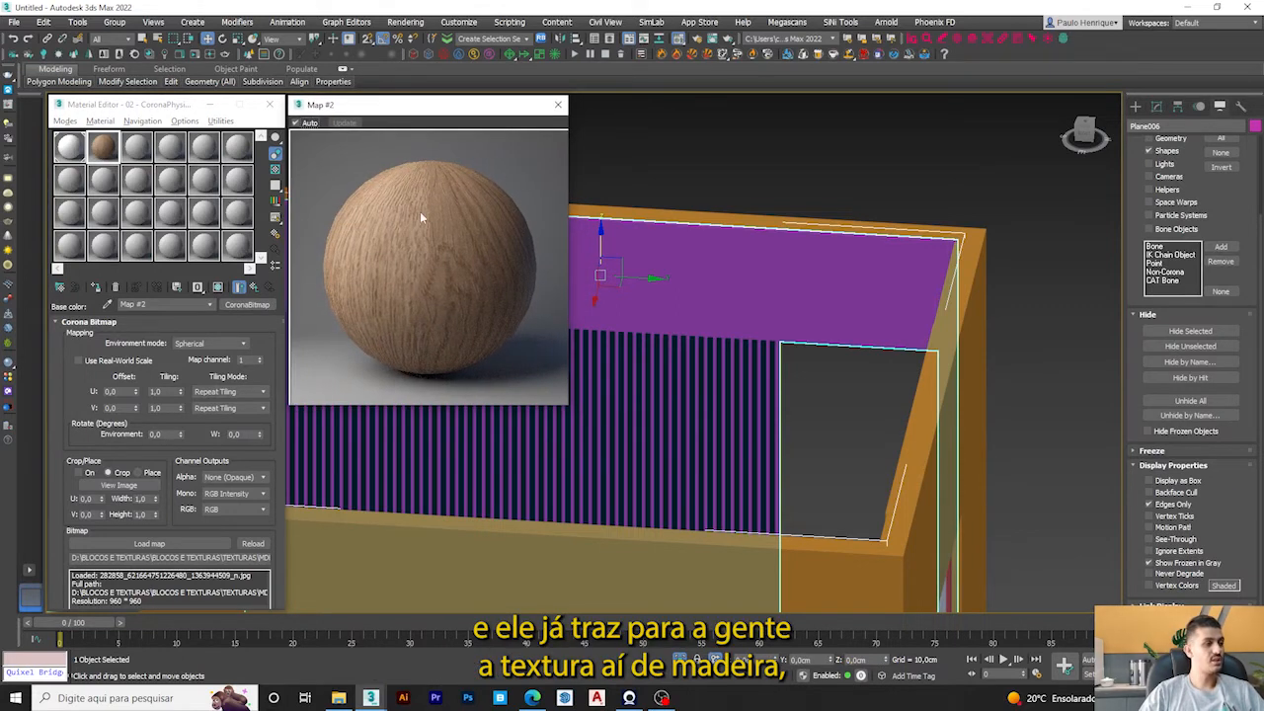
{"action": "left_click", "coordinate": [239, 286]}
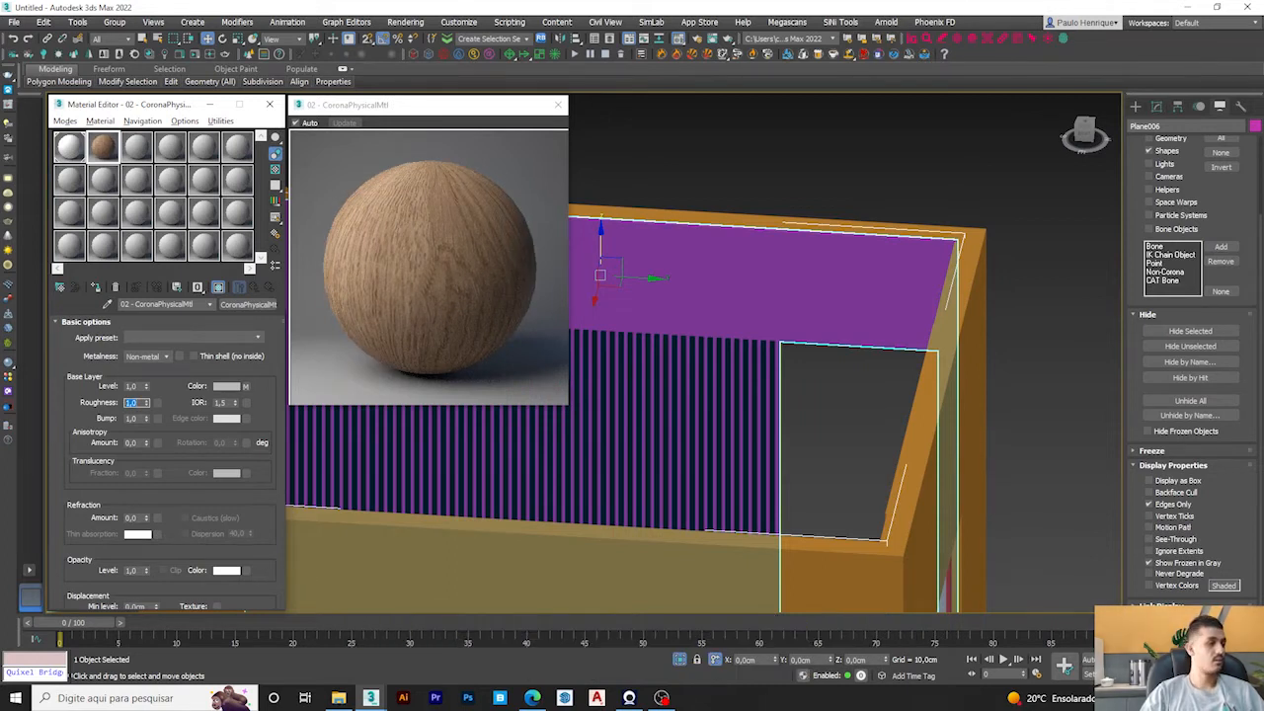
Try roughness values of 0,0, 0,3, 0,7 and 0,5 on the wood material.
{"action": "key", "text": "Return"}
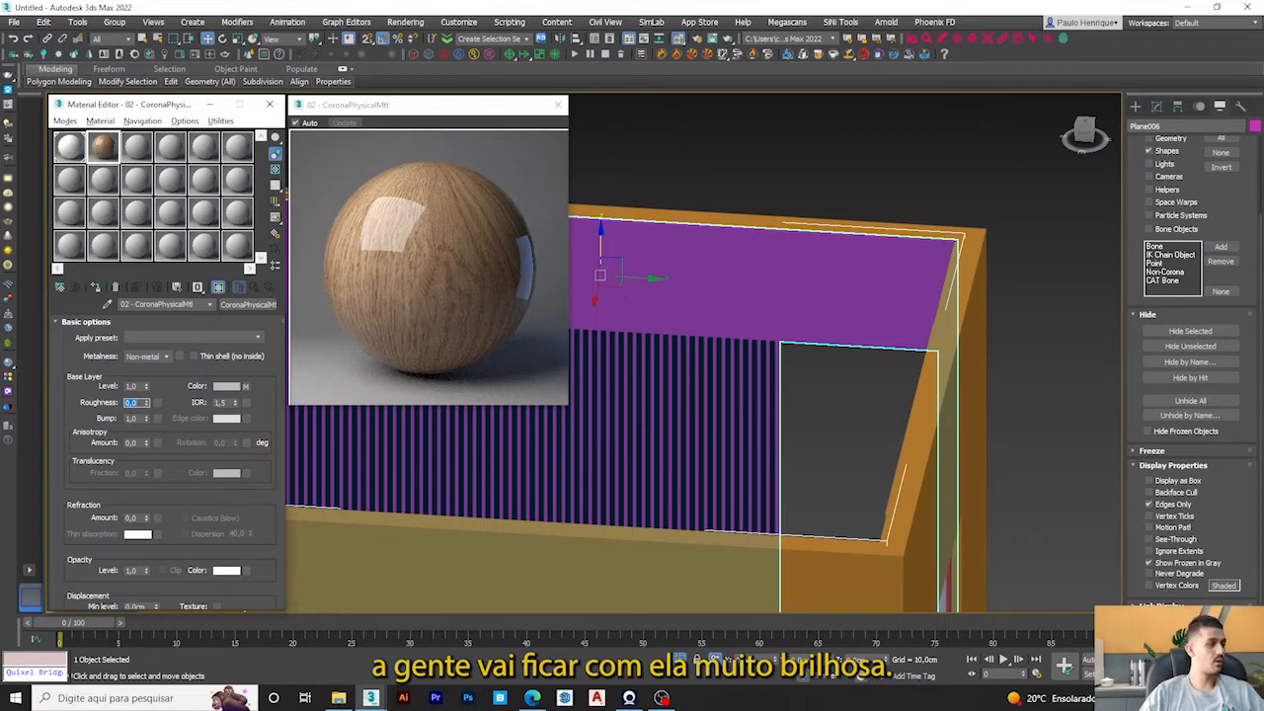
{"action": "type", "text": ","}
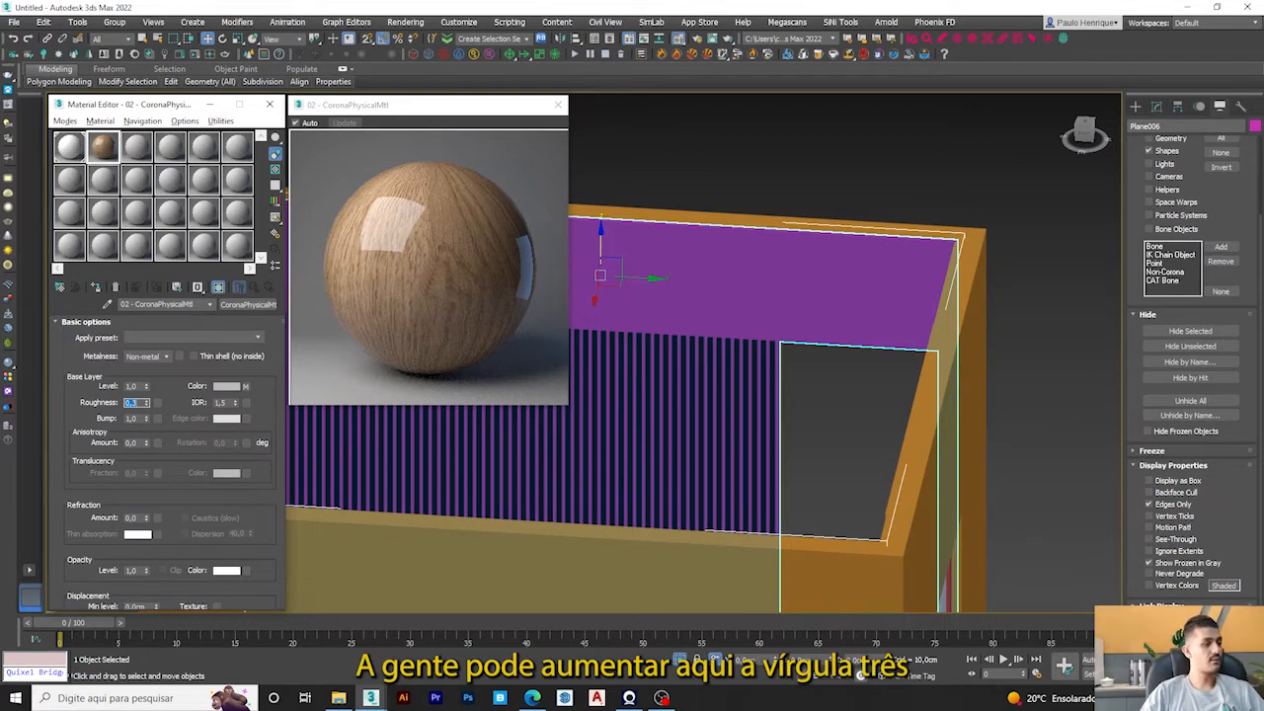
{"action": "type", "text": ","}
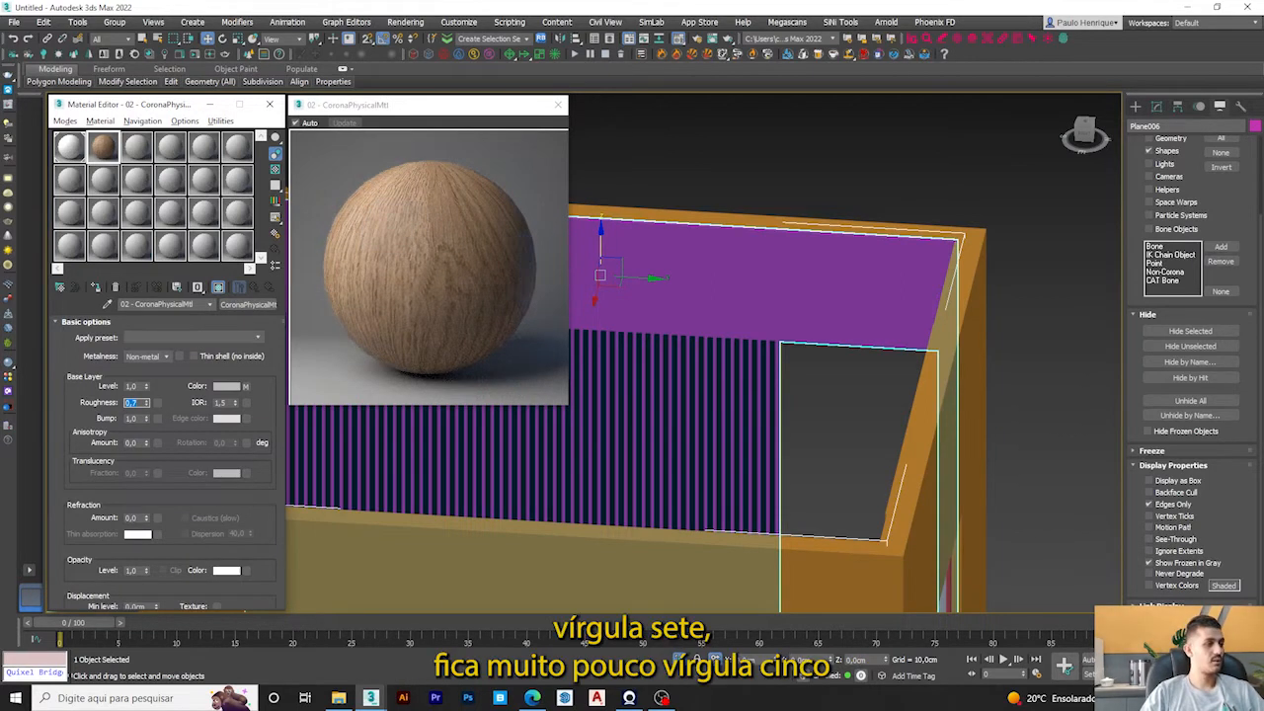
{"action": "type", "text": ","}
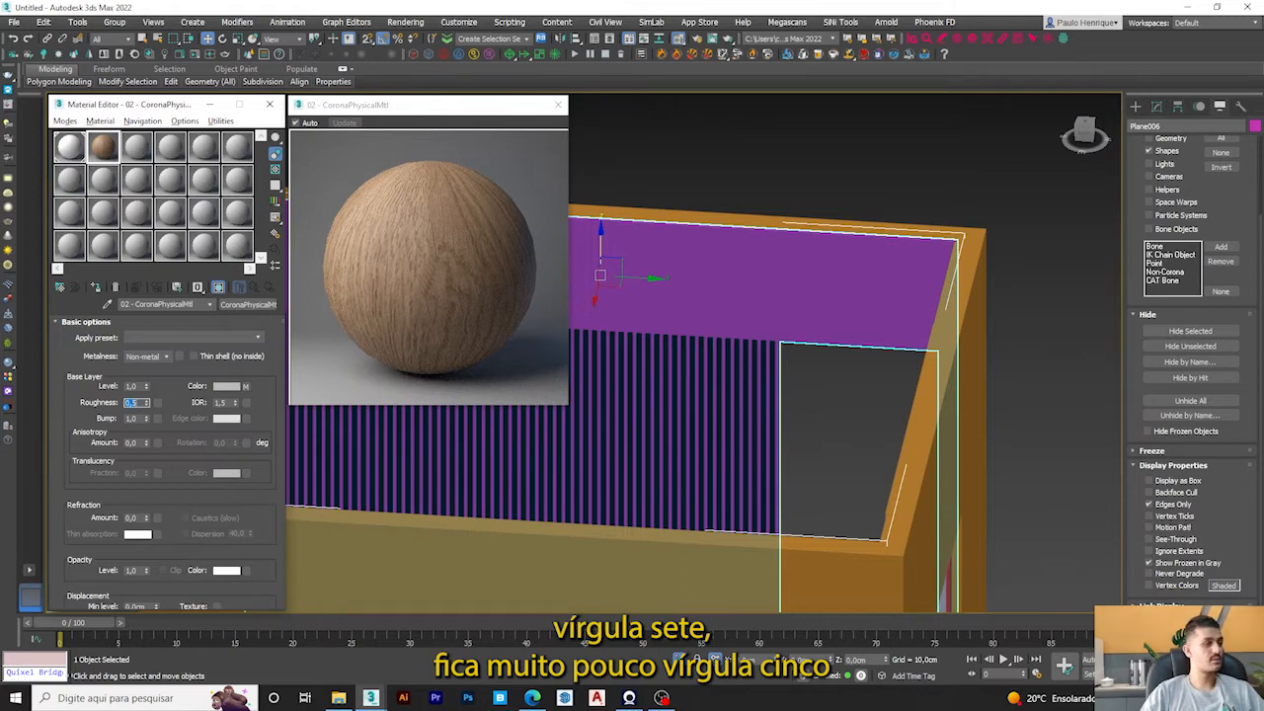
Set the wood material's roughness to 0,4 and close the enlarged preview.
{"action": "type", "text": ","}
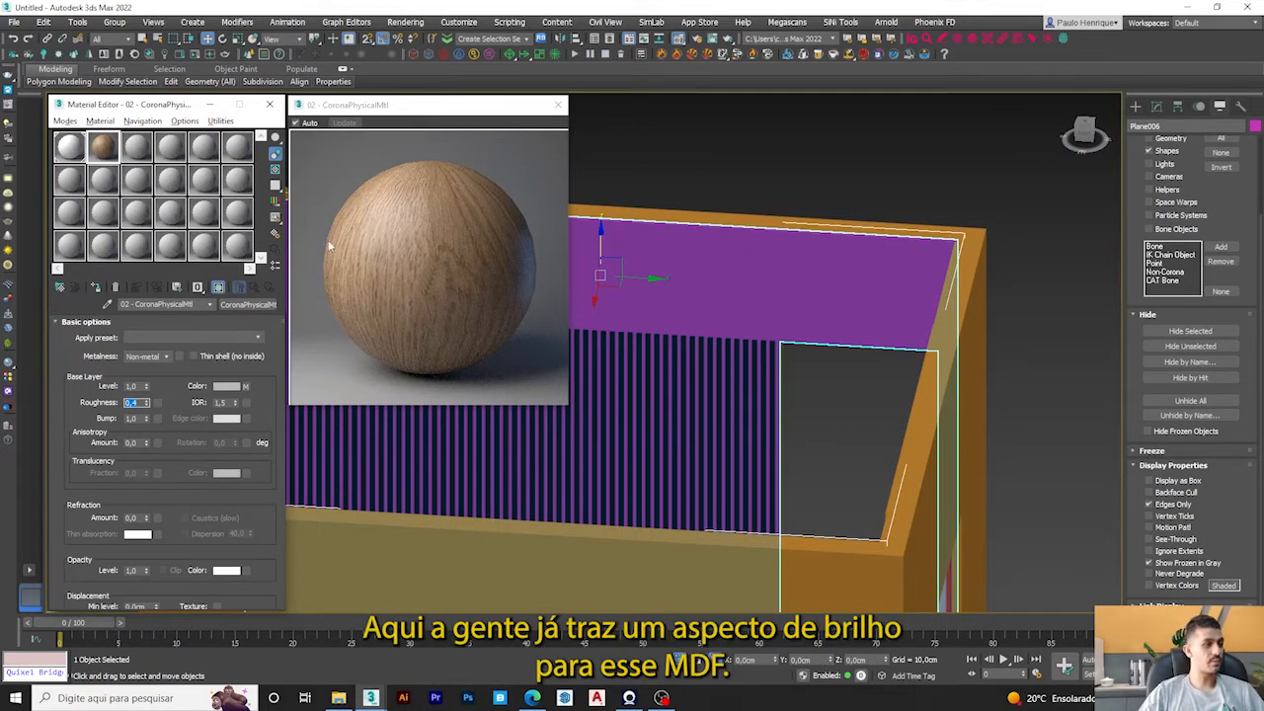
{"action": "left_click", "coordinate": [559, 105]}
Undo the accidental change in the viewport and assign the wood material to the selected wall panel.
{"action": "scroll", "coordinate": [533, 252], "scroll_direction": "down", "scroll_amount": 5}
{"action": "left_click_drag", "start_coordinate": [636, 214], "coordinate": [642, 143]}
{"action": "key", "text": "ctrl+z"}
{"action": "scroll", "coordinate": [587, 231], "scroll_direction": "up", "scroll_amount": 5}
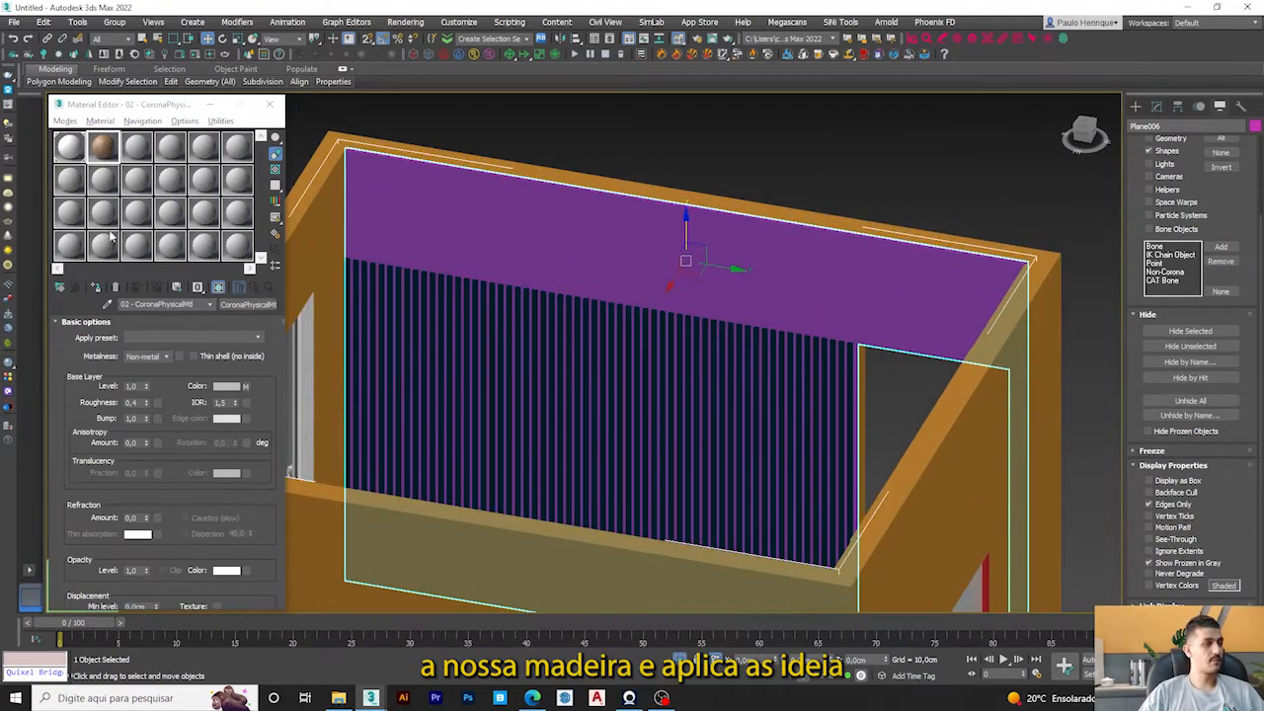
{"action": "left_click", "coordinate": [97, 286]}
Examine how the wood texture is scaled and oriented on the wall panel, above and below the slats.
{"action": "scroll", "coordinate": [545, 302], "scroll_direction": "down", "scroll_amount": 5}
{"action": "middle_click_drag", "start_coordinate": [545, 302], "coordinate": [643, 319], "text": "alt"}
{"action": "scroll", "coordinate": [578, 332], "scroll_direction": "up", "scroll_amount": 3}
{"action": "scroll", "coordinate": [683, 342], "scroll_direction": "down", "scroll_amount": 3}
{"action": "scroll", "coordinate": [670, 294], "scroll_direction": "up", "scroll_amount": 3}
{"action": "scroll", "coordinate": [691, 314], "scroll_direction": "up", "scroll_amount": 3}
{"action": "middle_click_drag", "start_coordinate": [780, 281], "coordinate": [712, 245]}
{"action": "scroll", "coordinate": [712, 246], "scroll_direction": "down", "scroll_amount": 3}
{"action": "scroll", "coordinate": [731, 273], "scroll_direction": "up", "scroll_amount": 3}
{"action": "scroll", "coordinate": [586, 248], "scroll_direction": "down", "scroll_amount": 3}
{"action": "scroll", "coordinate": [528, 186], "scroll_direction": "up", "scroll_amount": 3}
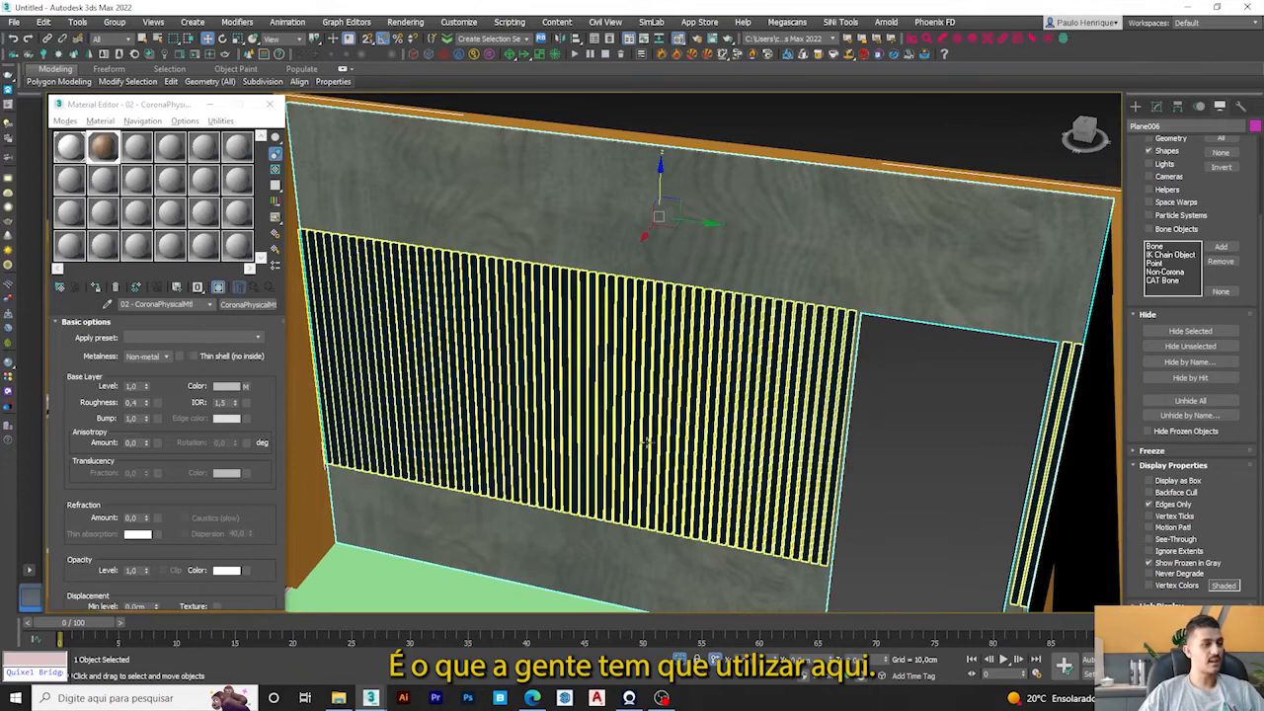
{"action": "middle_click_drag", "start_coordinate": [551, 380], "coordinate": [567, 411]}
{"action": "middle_click_drag", "start_coordinate": [573, 272], "coordinate": [603, 261]}
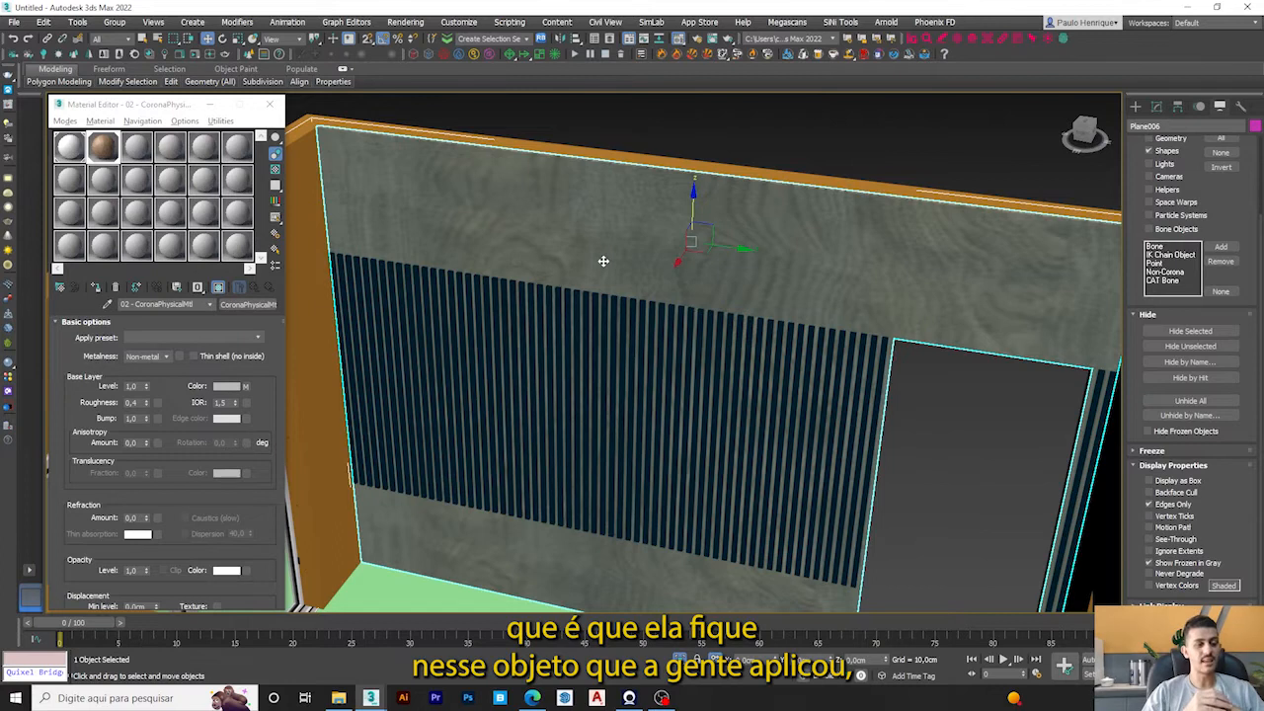
Apply a UVW Map modifier to the selected wood wall panel.
{"action": "scroll", "coordinate": [620, 276], "scroll_direction": "down", "scroll_amount": 3}
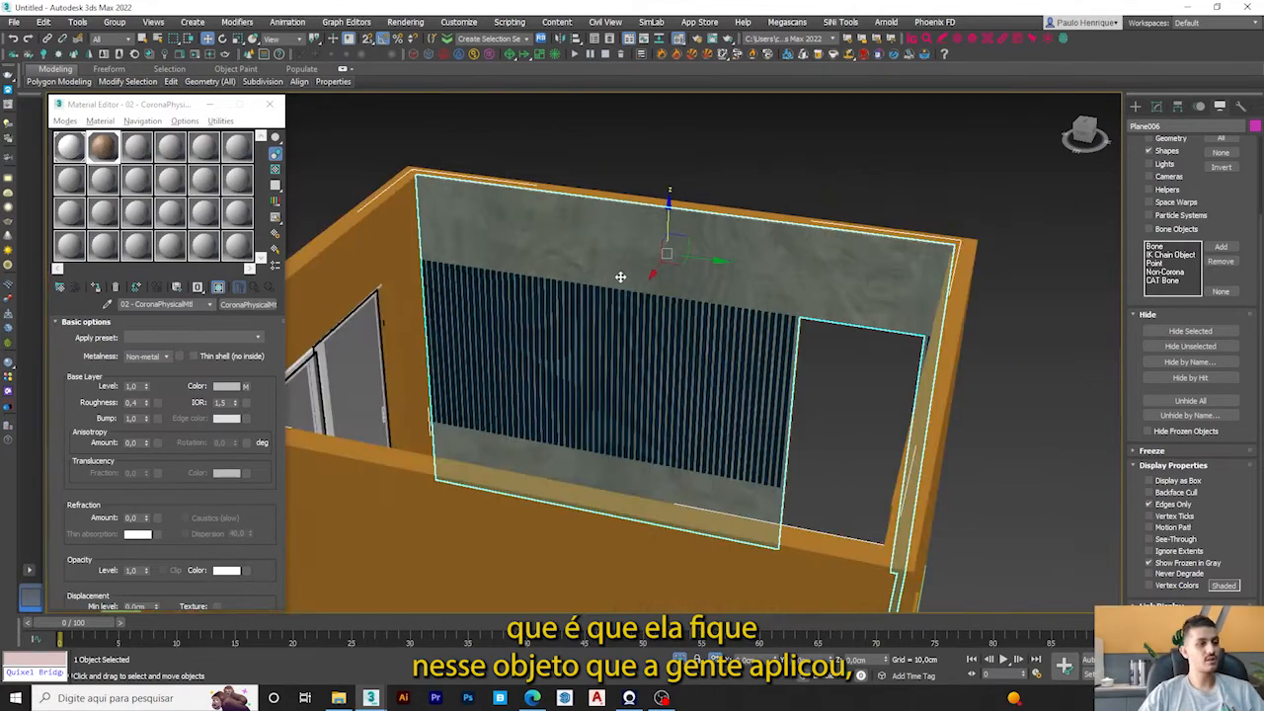
{"action": "scroll", "coordinate": [619, 275], "scroll_direction": "up", "scroll_amount": 3}
{"action": "middle_click_drag", "start_coordinate": [618, 274], "coordinate": [635, 228]}
{"action": "left_click", "coordinate": [236, 22]}
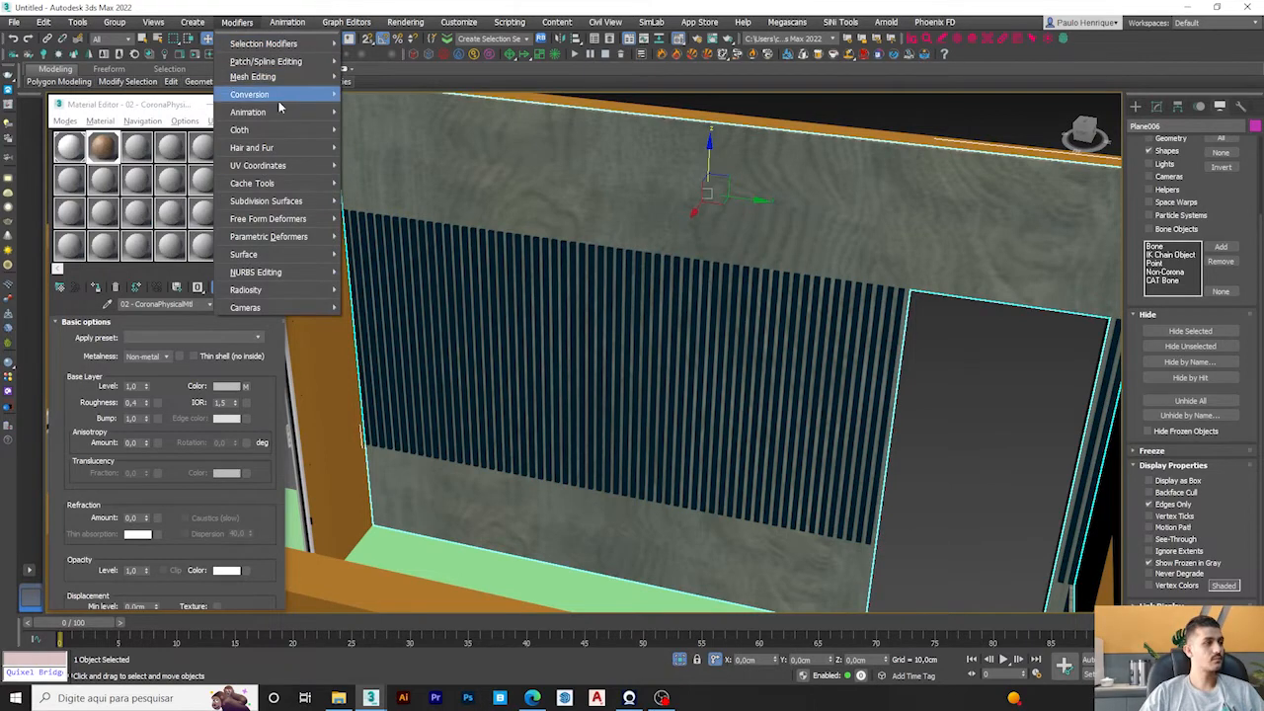
{"action": "mouse_move", "coordinate": [290, 166]}
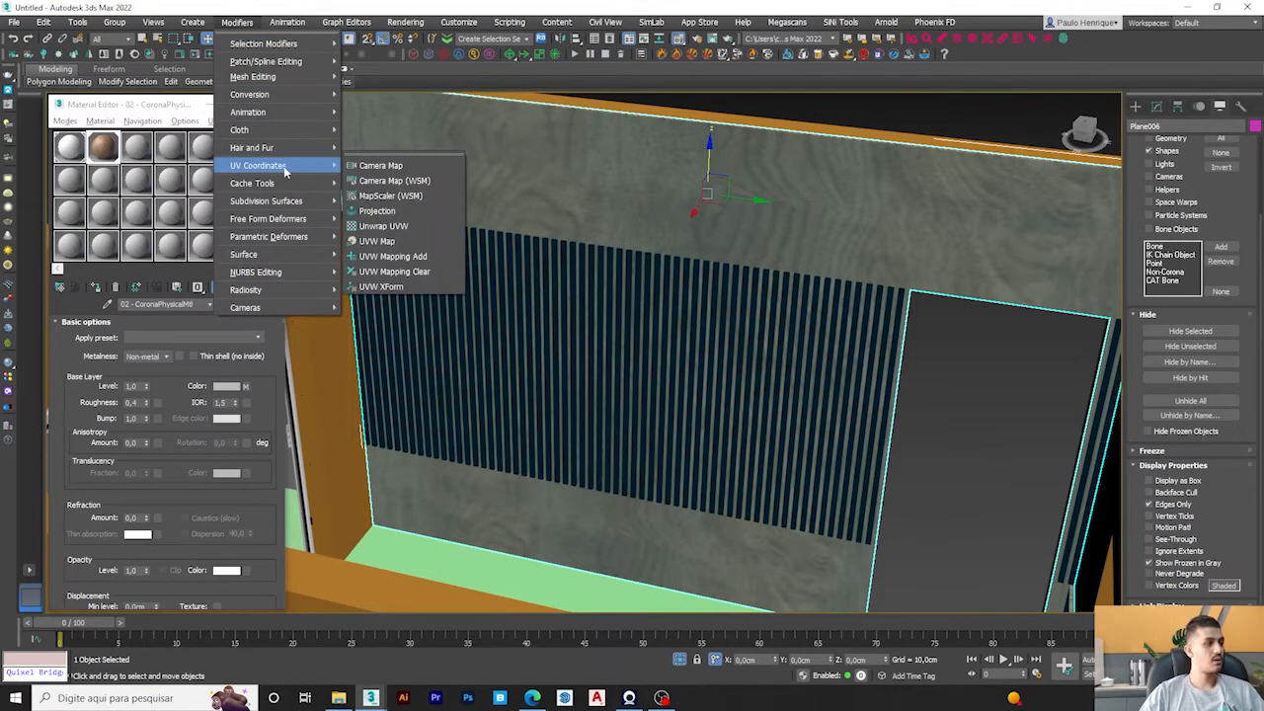
{"action": "left_click", "coordinate": [382, 244]}
{"action": "scroll", "coordinate": [671, 327], "scroll_direction": "down", "scroll_amount": 3}
{"action": "middle_click_drag", "start_coordinate": [672, 327], "coordinate": [726, 265], "text": "alt"}
{"action": "scroll", "coordinate": [725, 264], "scroll_direction": "up", "scroll_amount": 3}
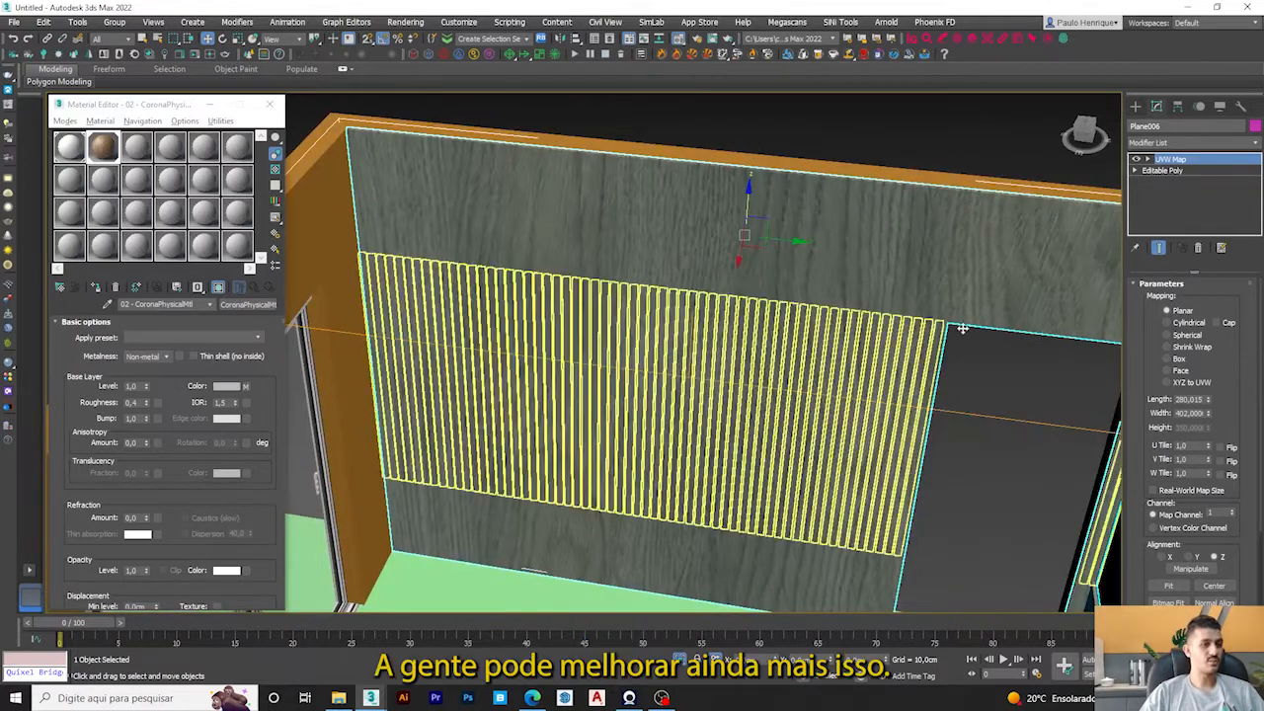
Switch the panel's UVW mapping to Box and set its length to 458,077 and width to 174,146.
{"action": "middle_click_drag", "start_coordinate": [913, 405], "coordinate": [805, 345]}
{"action": "left_click", "coordinate": [1168, 359]}
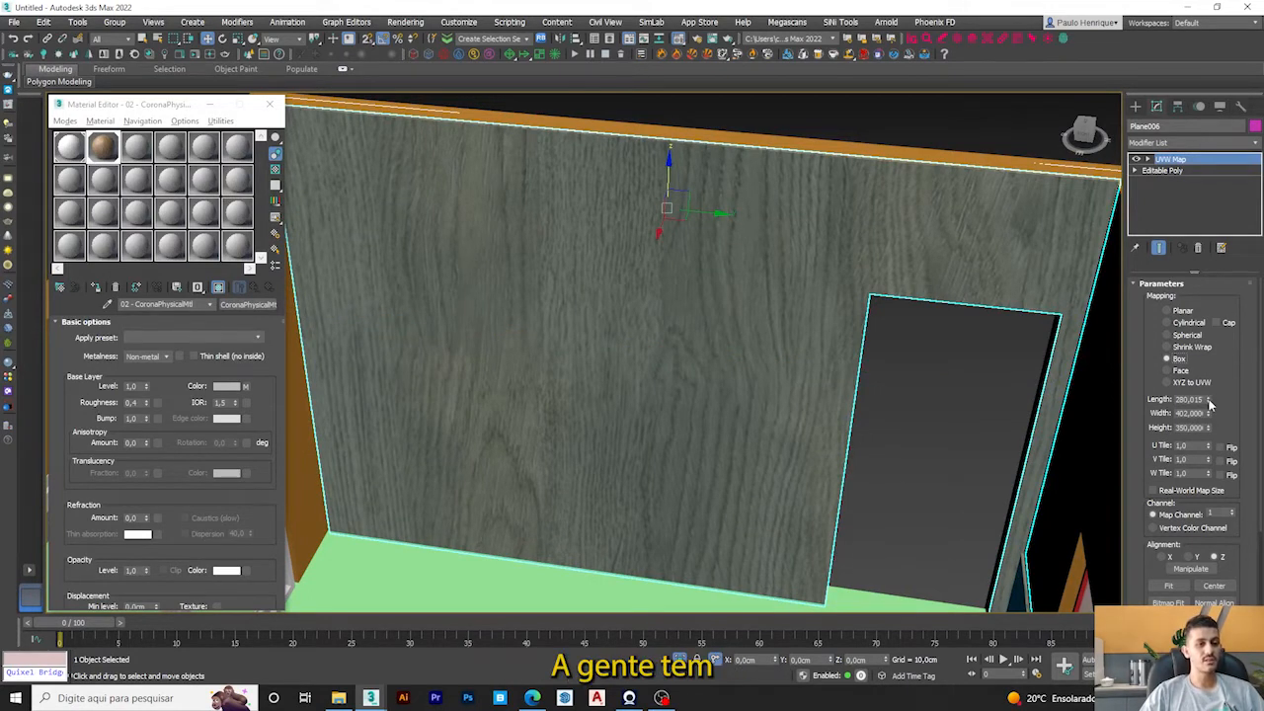
{"action": "left_click_drag", "start_coordinate": [1210, 403], "coordinate": [1205, 446]}
{"action": "scroll", "coordinate": [646, 358], "scroll_direction": "down", "scroll_amount": 4}
{"action": "middle_click_drag", "start_coordinate": [647, 357], "coordinate": [753, 314], "text": "alt"}
{"action": "scroll", "coordinate": [622, 327], "scroll_direction": "up", "scroll_amount": 5}
{"action": "scroll", "coordinate": [680, 349], "scroll_direction": "down", "scroll_amount": 4}
{"action": "scroll", "coordinate": [776, 358], "scroll_direction": "up", "scroll_amount": 4}
{"action": "scroll", "coordinate": [694, 290], "scroll_direction": "down", "scroll_amount": 3}
{"action": "scroll", "coordinate": [677, 293], "scroll_direction": "up", "scroll_amount": 3}
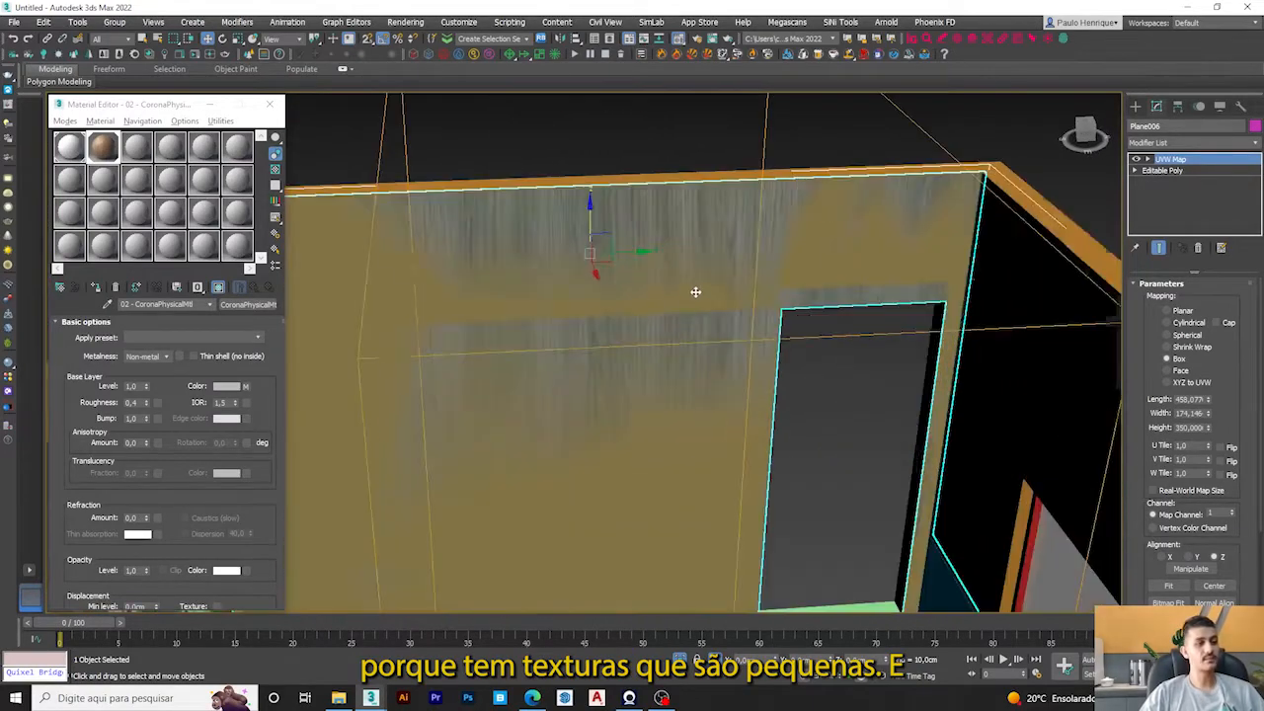
Inspect from the top view how the wood panel sits against the wall and the slats.
{"action": "scroll", "coordinate": [657, 302], "scroll_direction": "down", "scroll_amount": 3}
{"action": "middle_click_drag", "start_coordinate": [658, 302], "coordinate": [598, 306], "text": "alt"}
{"action": "scroll", "coordinate": [668, 265], "scroll_direction": "up", "scroll_amount": 3}
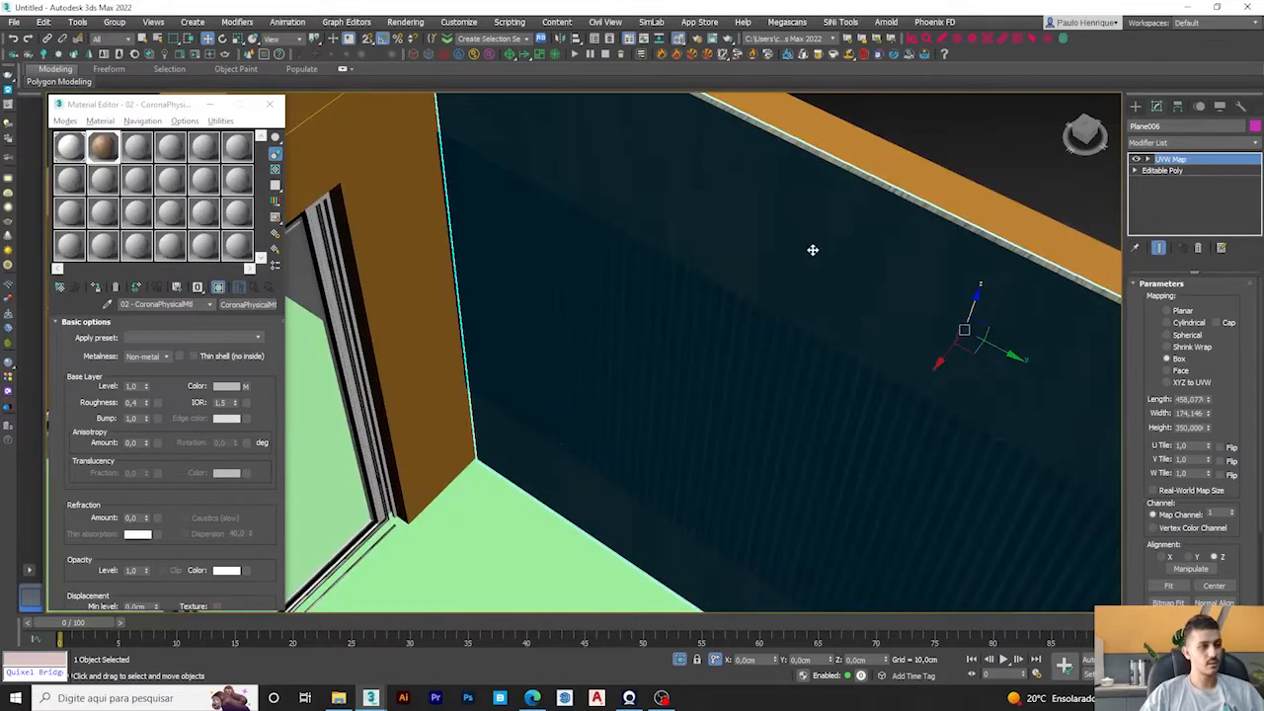
{"action": "middle_click_drag", "start_coordinate": [813, 251], "coordinate": [662, 271]}
{"action": "scroll", "coordinate": [703, 270], "scroll_direction": "up", "scroll_amount": 2}
{"action": "middle_click_drag", "start_coordinate": [812, 288], "coordinate": [643, 316]}
{"action": "scroll", "coordinate": [644, 316], "scroll_direction": "down", "scroll_amount": 1}
{"action": "key", "text": "t"}
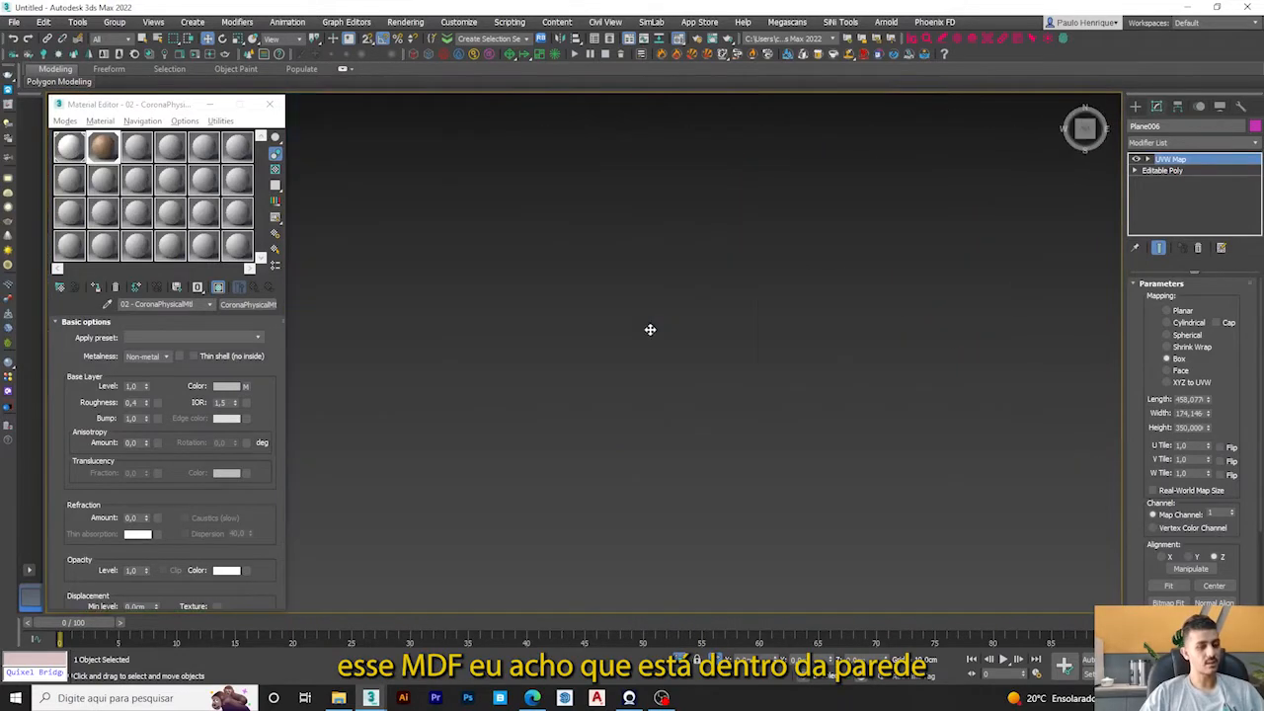
{"action": "scroll", "coordinate": [642, 324], "scroll_direction": "down", "scroll_amount": 5}
{"action": "scroll", "coordinate": [561, 218], "scroll_direction": "up", "scroll_amount": 3}
{"action": "middle_click_drag", "start_coordinate": [561, 217], "coordinate": [564, 251]}
{"action": "scroll", "coordinate": [568, 456], "scroll_direction": "up", "scroll_amount": 3}
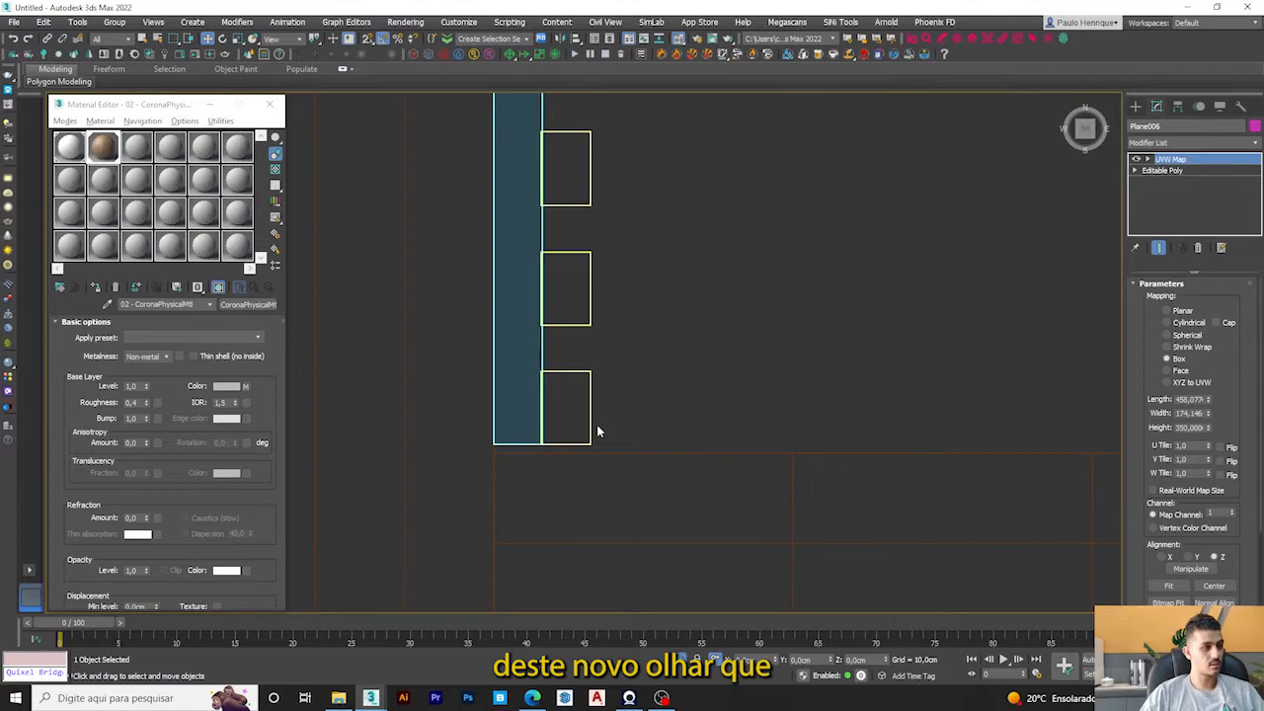
Select the slats and the panel together, check both in perspective, and clear the selection.
{"action": "left_click", "coordinate": [622, 371]}
{"action": "left_click", "coordinate": [521, 413]}
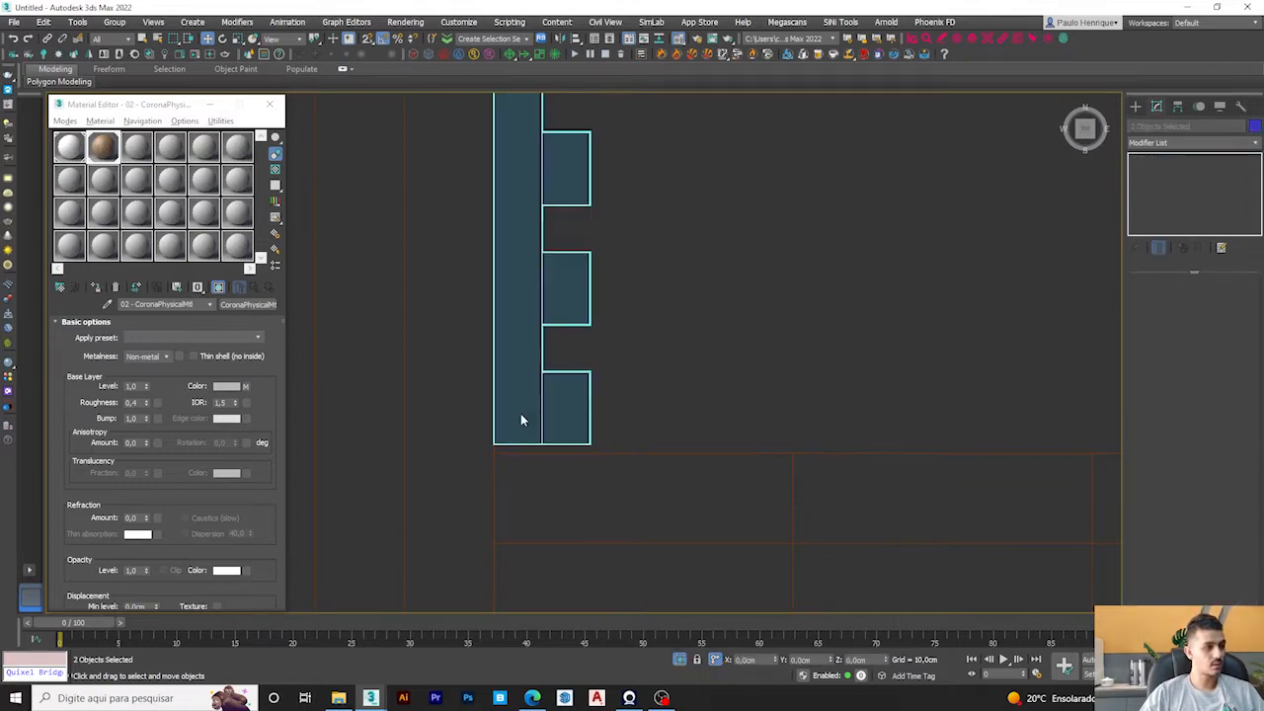
{"action": "scroll", "coordinate": [520, 412], "scroll_direction": "down", "scroll_amount": 3}
{"action": "middle_click_drag", "start_coordinate": [520, 413], "coordinate": [615, 580], "text": "alt"}
{"action": "scroll", "coordinate": [625, 234], "scroll_direction": "up", "scroll_amount": 3}
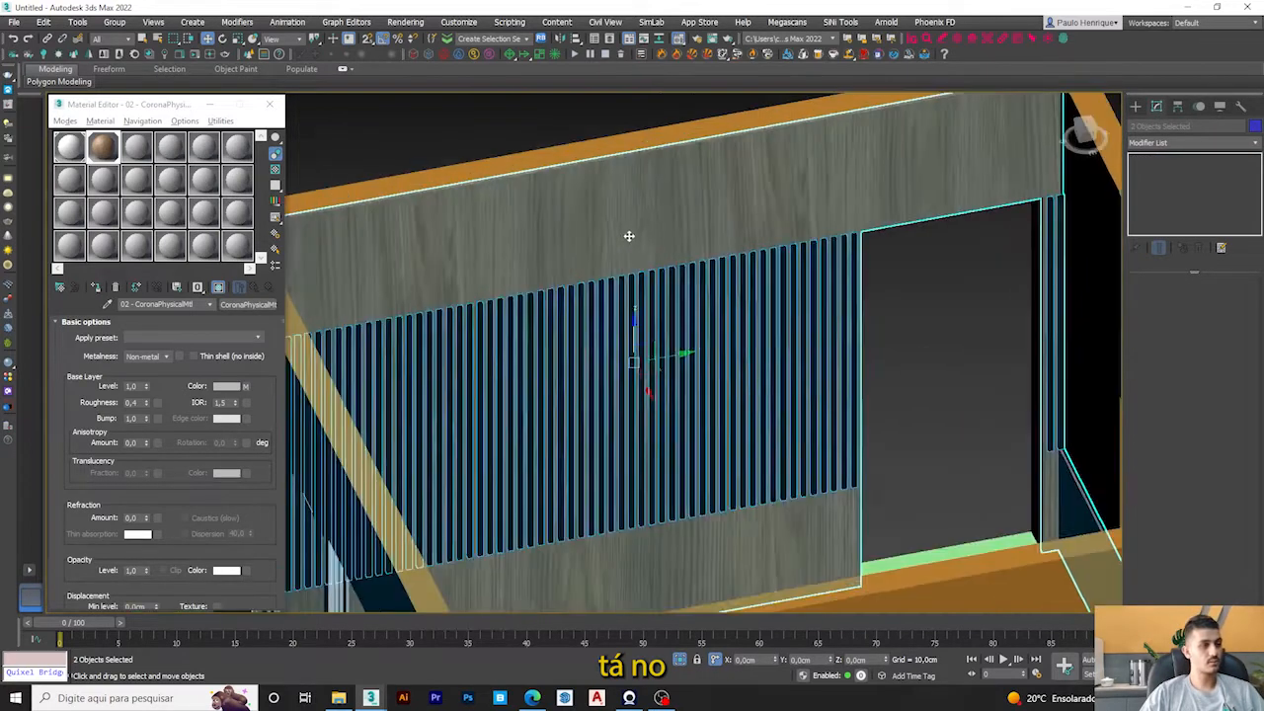
{"action": "scroll", "coordinate": [623, 248], "scroll_direction": "down", "scroll_amount": 3}
{"action": "mouse_move", "coordinate": [623, 248]}
{"action": "middle_mouse_down", "text": "alt"}
{"action": "mouse_move", "coordinate": [576, 231]}
{"action": "mouse_move", "coordinate": [820, 350]}
{"action": "middle_mouse_up", "text": "alt"}
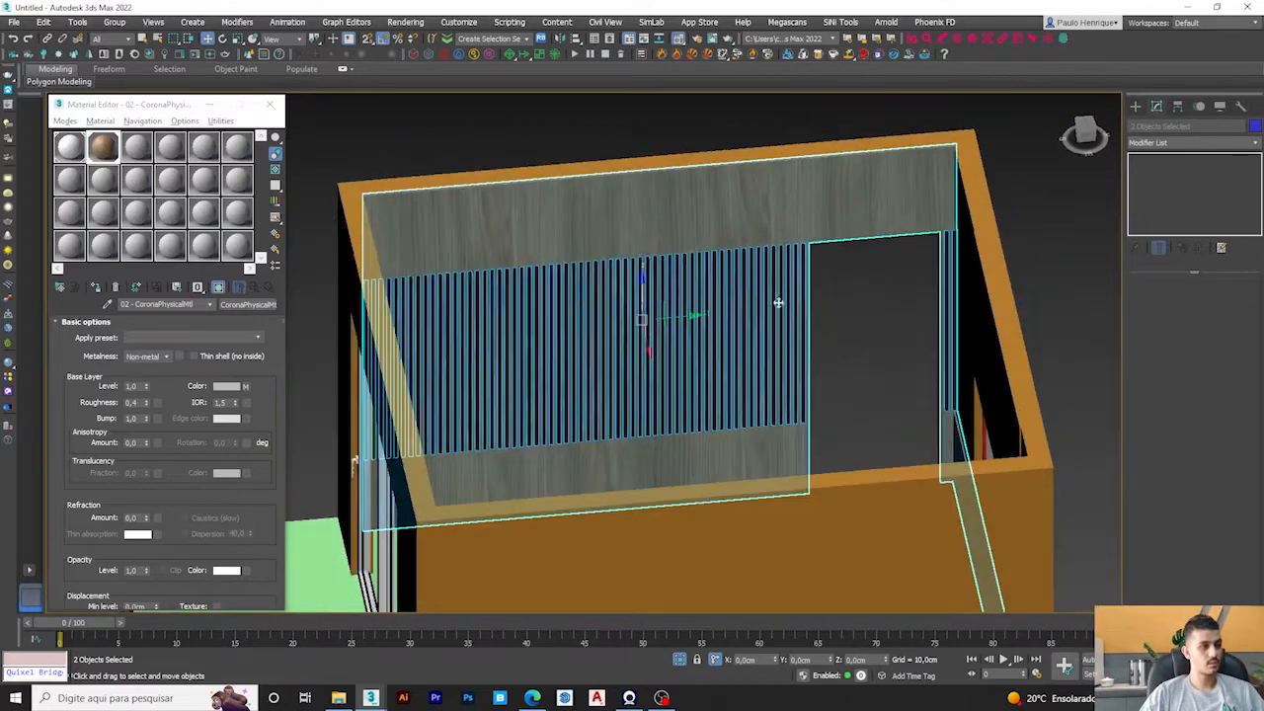
{"action": "left_click", "coordinate": [820, 350]}
{"action": "scroll", "coordinate": [820, 351], "scroll_direction": "up", "scroll_amount": 3}
{"action": "scroll", "coordinate": [832, 349], "scroll_direction": "down", "scroll_amount": 2}
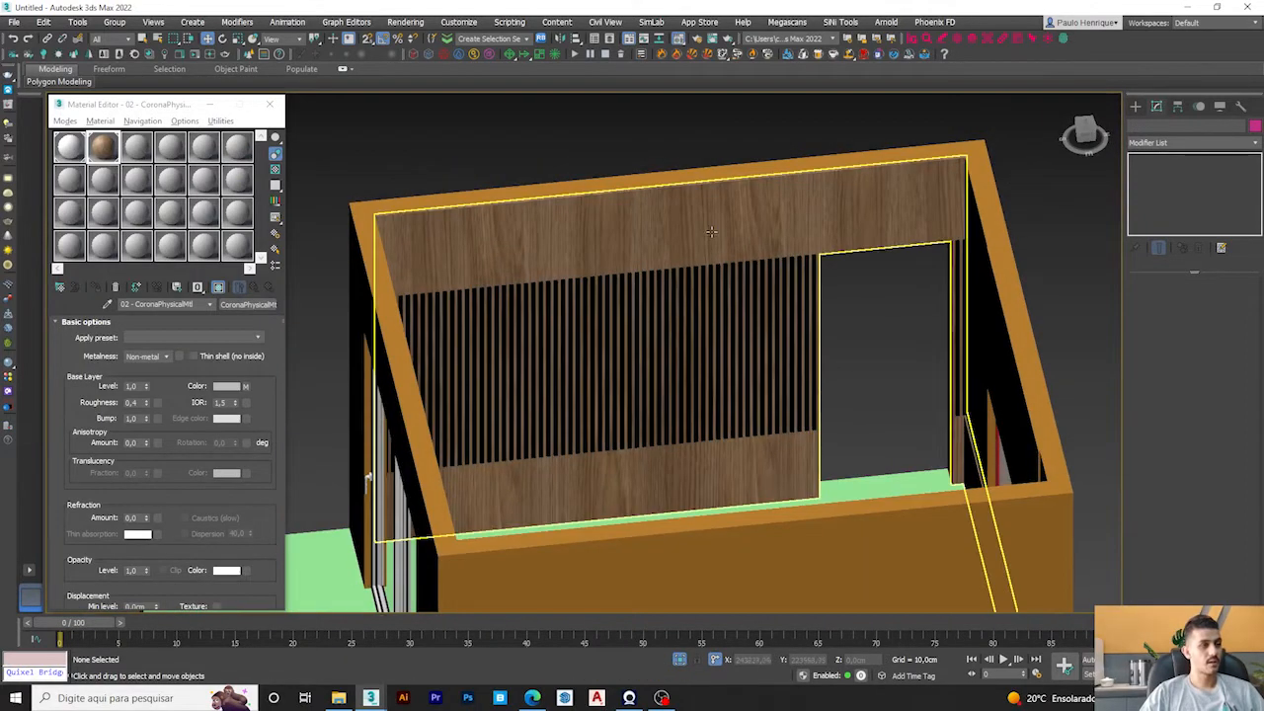
{"action": "left_click", "coordinate": [828, 359]}
{"action": "left_click", "coordinate": [900, 325]}
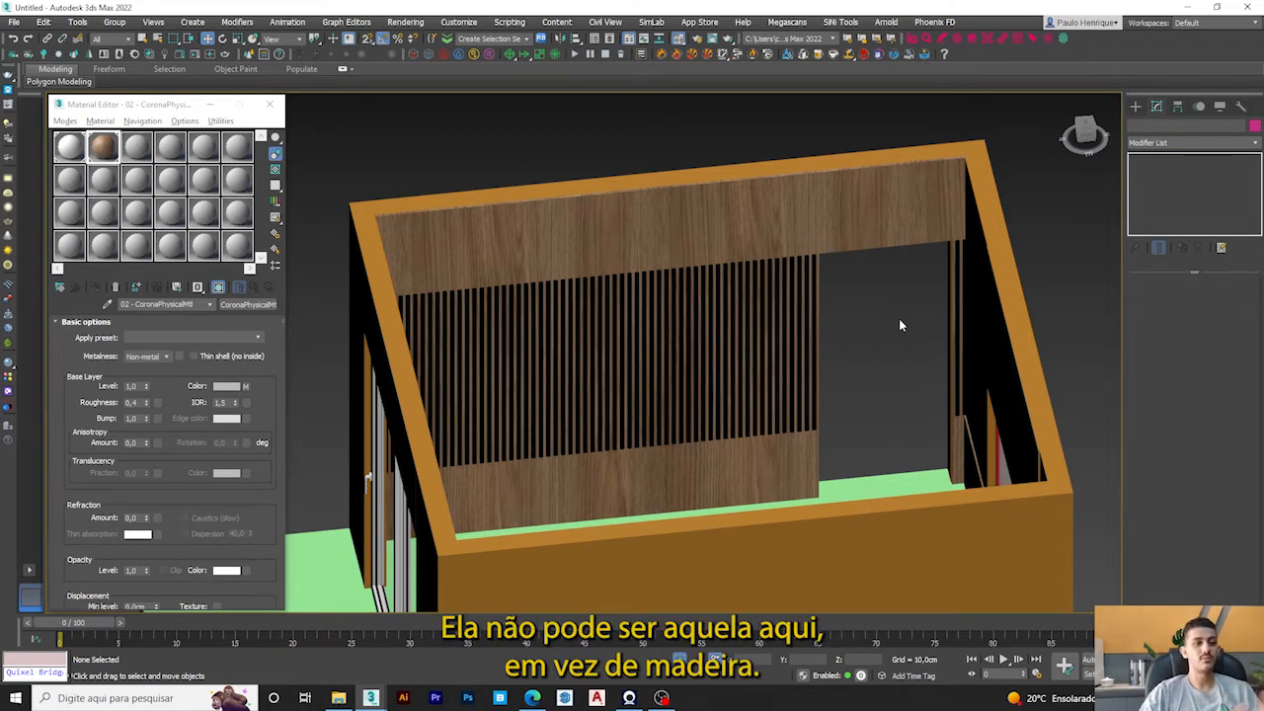
Set the wall panel's box mapping to length 338,977 and width 151,855, and deselect the panel.
{"action": "left_click", "coordinate": [713, 215]}
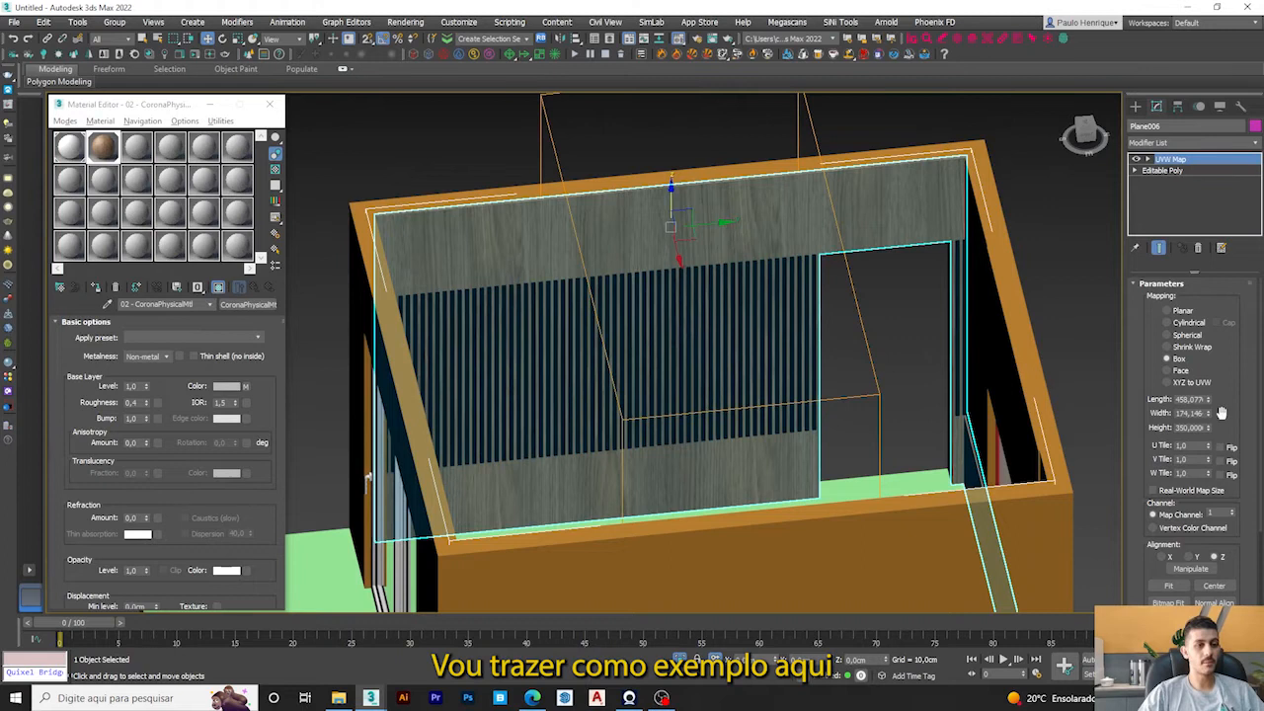
{"action": "left_click_drag", "start_coordinate": [1207, 412], "coordinate": [48, 404]}
{"action": "middle_click_drag", "start_coordinate": [765, 335], "coordinate": [637, 353], "text": "alt"}
{"action": "left_click", "coordinate": [718, 148]}
{"action": "scroll", "coordinate": [695, 201], "scroll_direction": "up", "scroll_amount": 3}
{"action": "left_click", "coordinate": [681, 247]}
{"action": "scroll", "coordinate": [681, 247], "scroll_direction": "down", "scroll_amount": 3}
{"action": "middle_click_drag", "start_coordinate": [681, 247], "coordinate": [685, 286], "text": "alt"}
{"action": "left_click_drag", "start_coordinate": [1209, 401], "coordinate": [1206, 412]}
{"action": "middle_click_drag", "start_coordinate": [883, 434], "coordinate": [849, 414], "text": "alt"}
{"action": "scroll", "coordinate": [637, 317], "scroll_direction": "up", "scroll_amount": 3}
{"action": "middle_click_drag", "start_coordinate": [636, 317], "coordinate": [692, 330]}
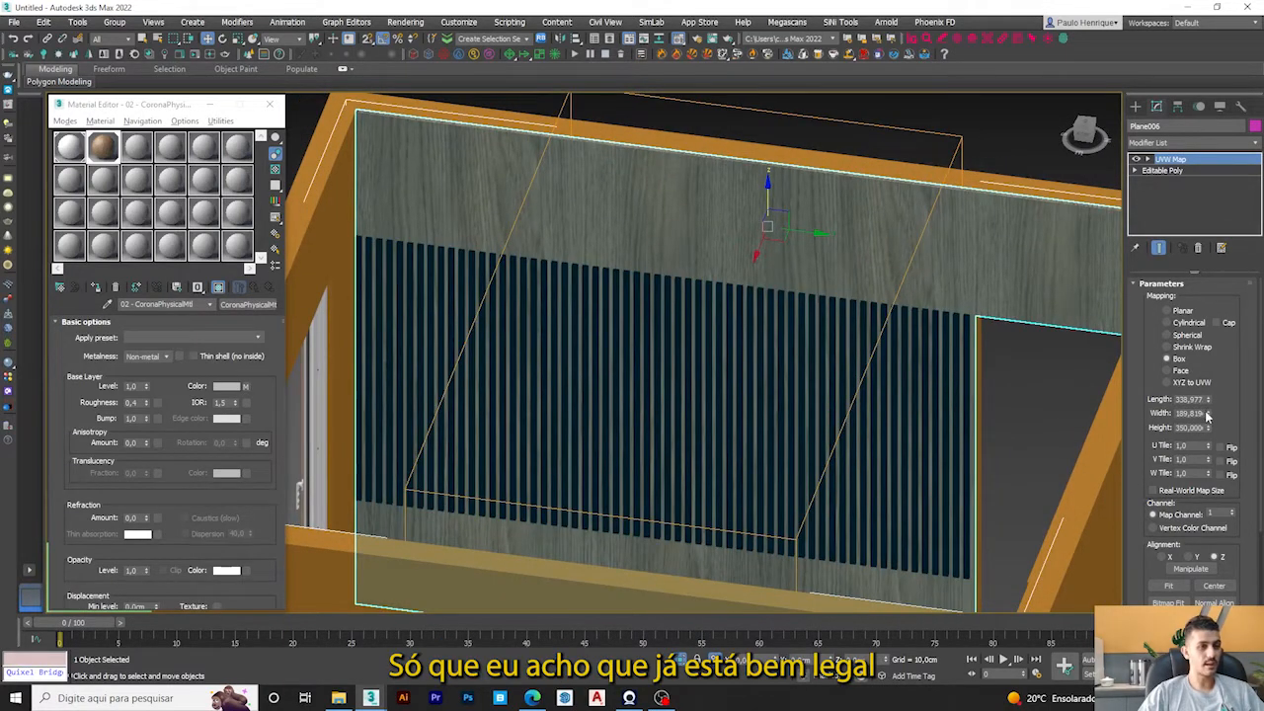
{"action": "left_click_drag", "start_coordinate": [1206, 415], "coordinate": [1206, 428]}
{"action": "middle_click_drag", "start_coordinate": [688, 280], "coordinate": [591, 252]}
{"action": "left_click", "coordinate": [909, 340]}
Reselect the panel and examine the wood grain direction on each of its sides, including the low section under the window.
{"action": "scroll", "coordinate": [839, 326], "scroll_direction": "down", "scroll_amount": 5}
{"action": "middle_click_drag", "start_coordinate": [773, 312], "coordinate": [681, 257], "text": "alt"}
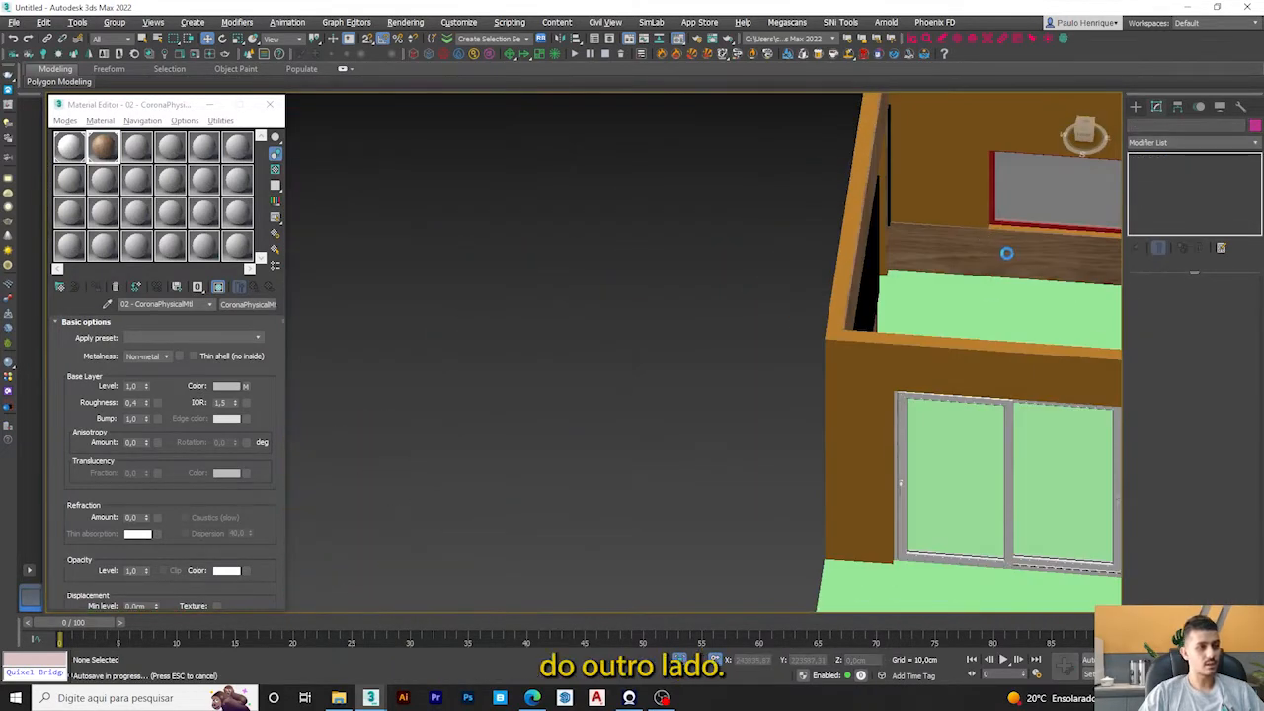
{"action": "left_click", "coordinate": [859, 395]}
{"action": "scroll", "coordinate": [722, 285], "scroll_direction": "down", "scroll_amount": 3}
{"action": "middle_click_drag", "start_coordinate": [859, 395], "coordinate": [523, 316], "text": "alt"}
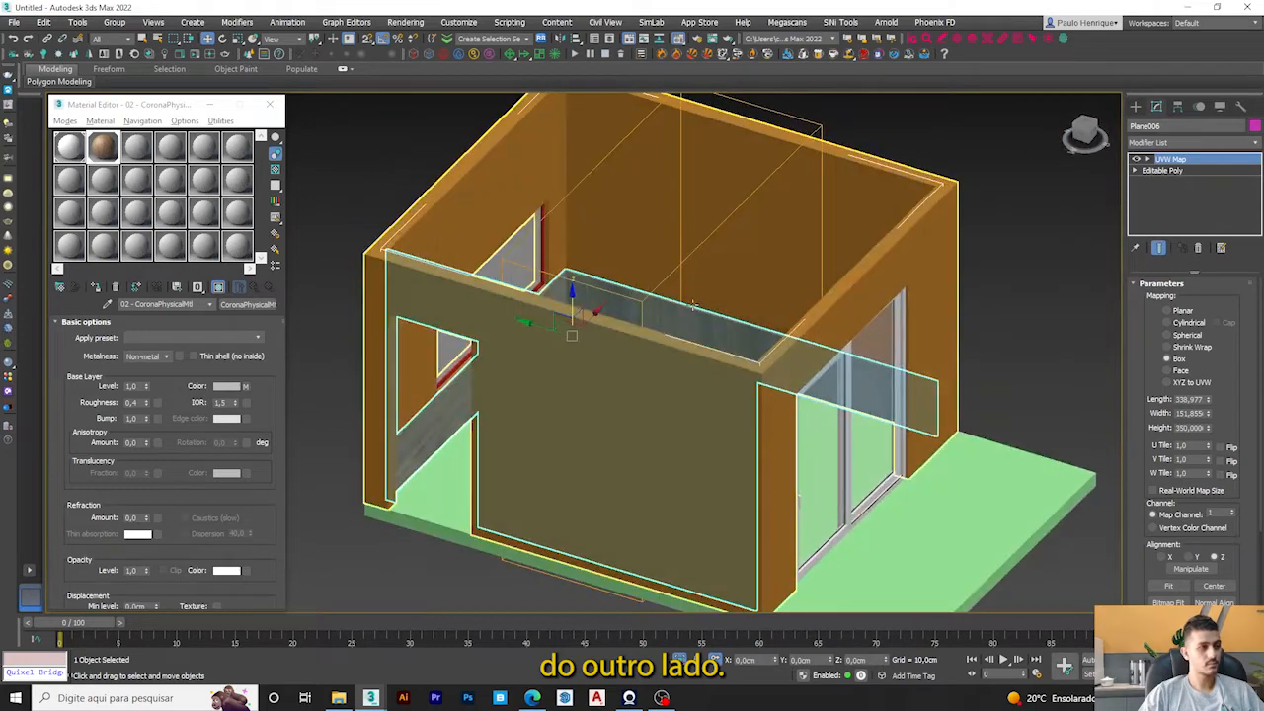
{"action": "scroll", "coordinate": [655, 309], "scroll_direction": "up", "scroll_amount": 5}
{"action": "middle_click_drag", "start_coordinate": [654, 309], "coordinate": [736, 193], "text": "alt"}
{"action": "scroll", "coordinate": [842, 252], "scroll_direction": "up", "scroll_amount": 3}
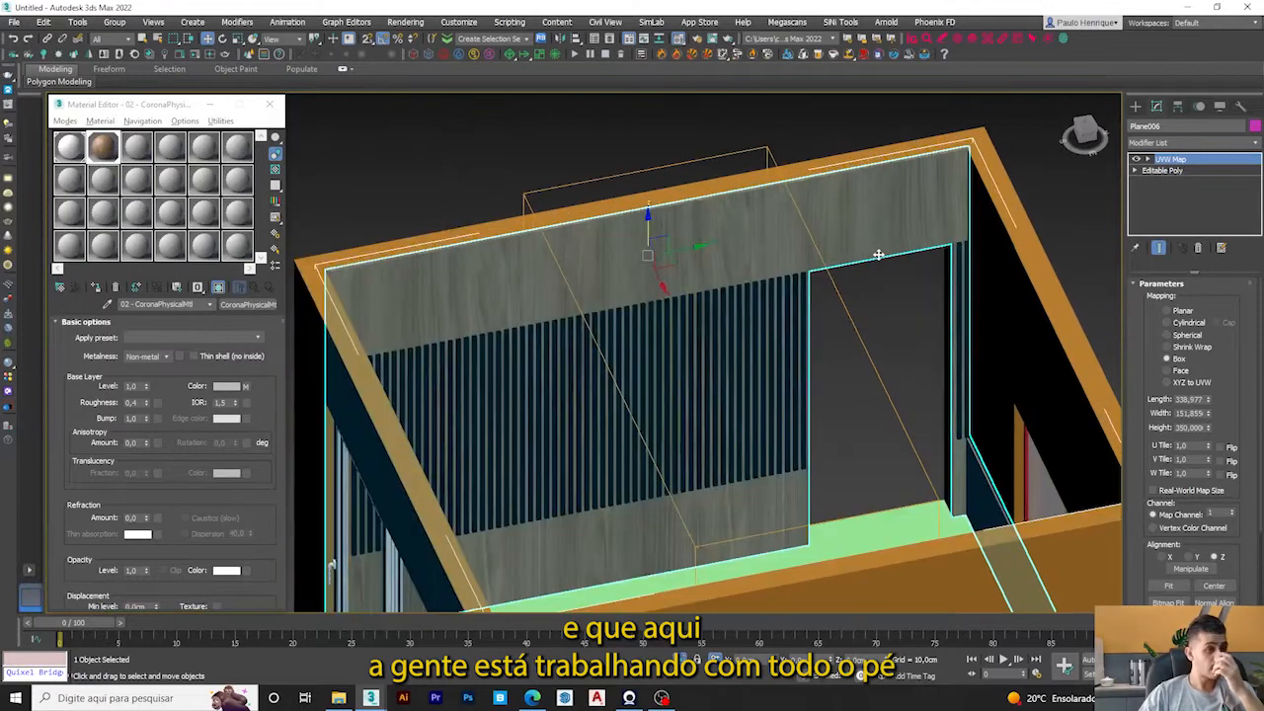
{"action": "middle_click_drag", "start_coordinate": [779, 338], "coordinate": [820, 327], "text": "alt"}
{"action": "scroll", "coordinate": [651, 333], "scroll_direction": "up", "scroll_amount": 5}
{"action": "middle_click_drag", "start_coordinate": [651, 332], "coordinate": [771, 386], "text": "alt"}
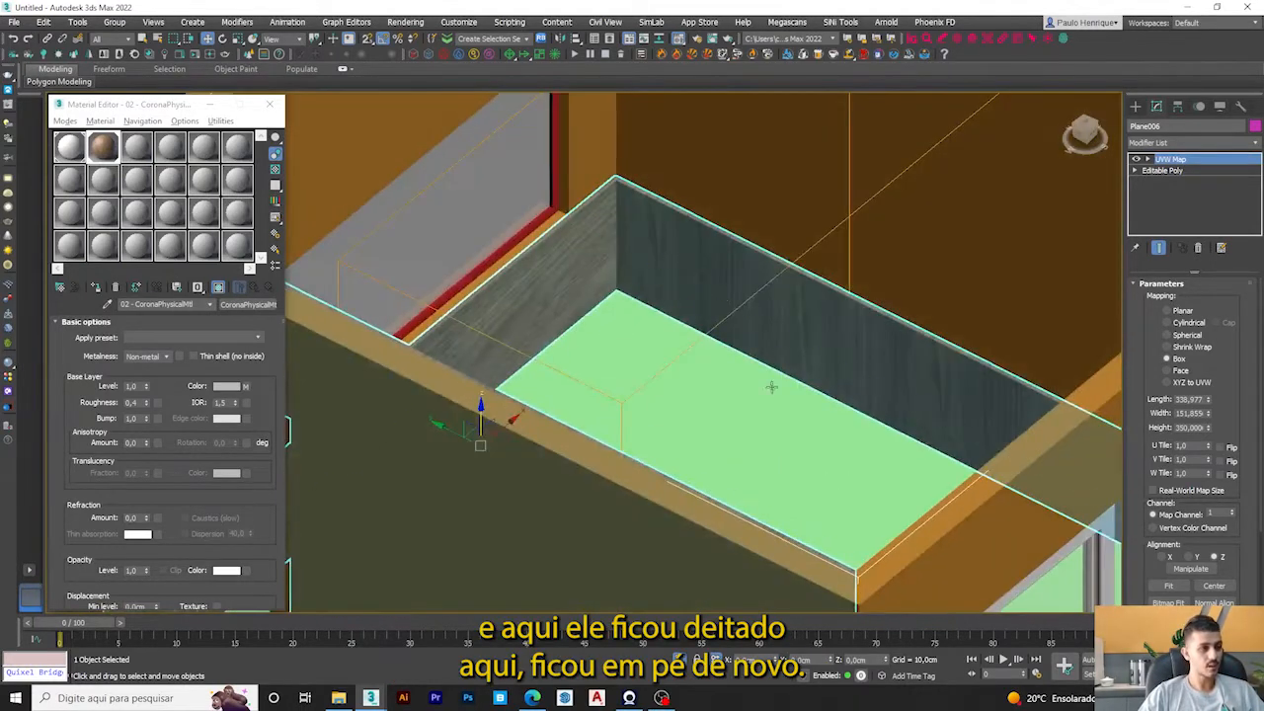
{"action": "middle_click_drag", "start_coordinate": [819, 316], "coordinate": [695, 331], "text": "alt"}
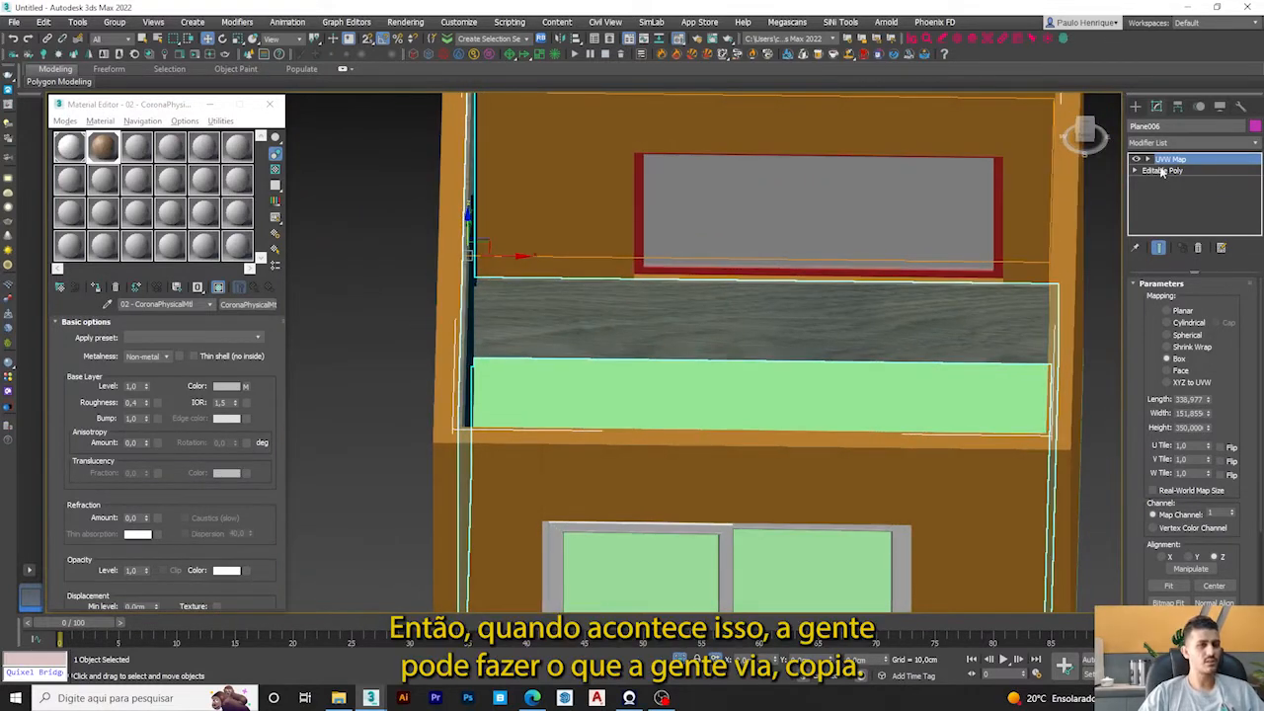
Copy the panel's UVW Map modifier and select the low polygon under the window in the Editable Poly.
{"action": "right_click", "coordinate": [1167, 163]}
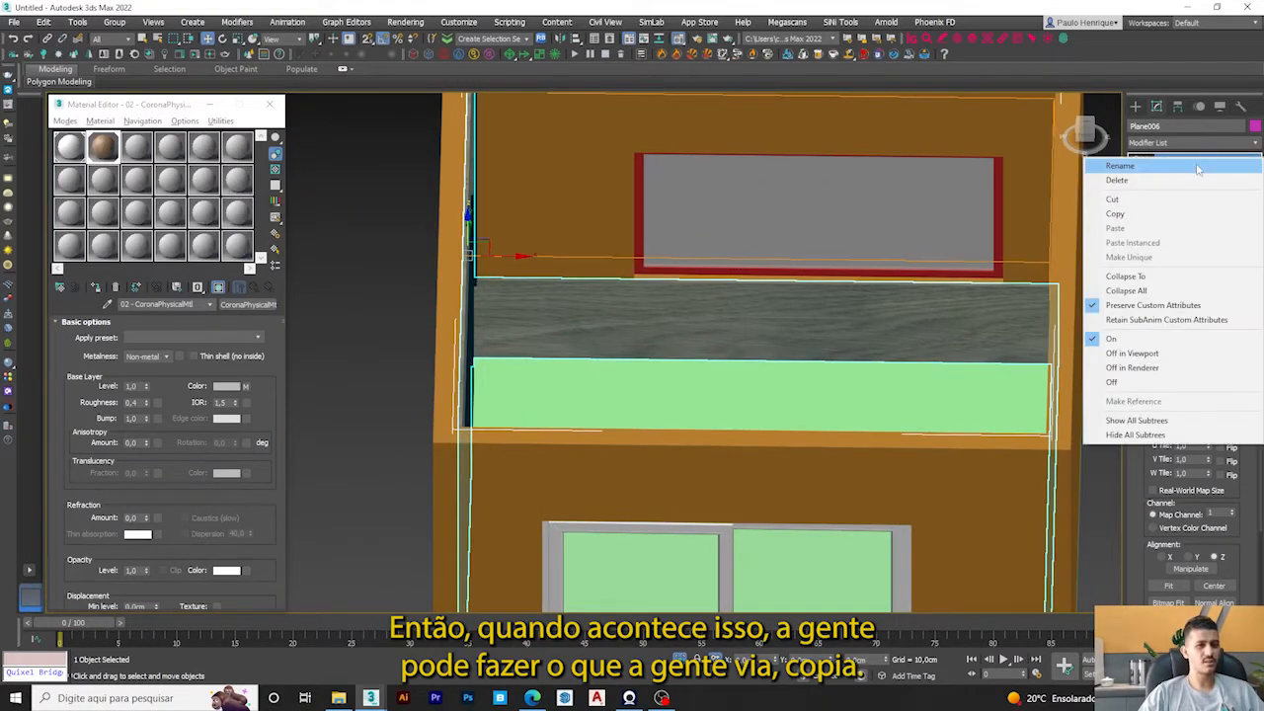
{"action": "left_click", "coordinate": [1129, 215]}
{"action": "middle_click_drag", "start_coordinate": [849, 308], "coordinate": [803, 308], "text": "alt"}
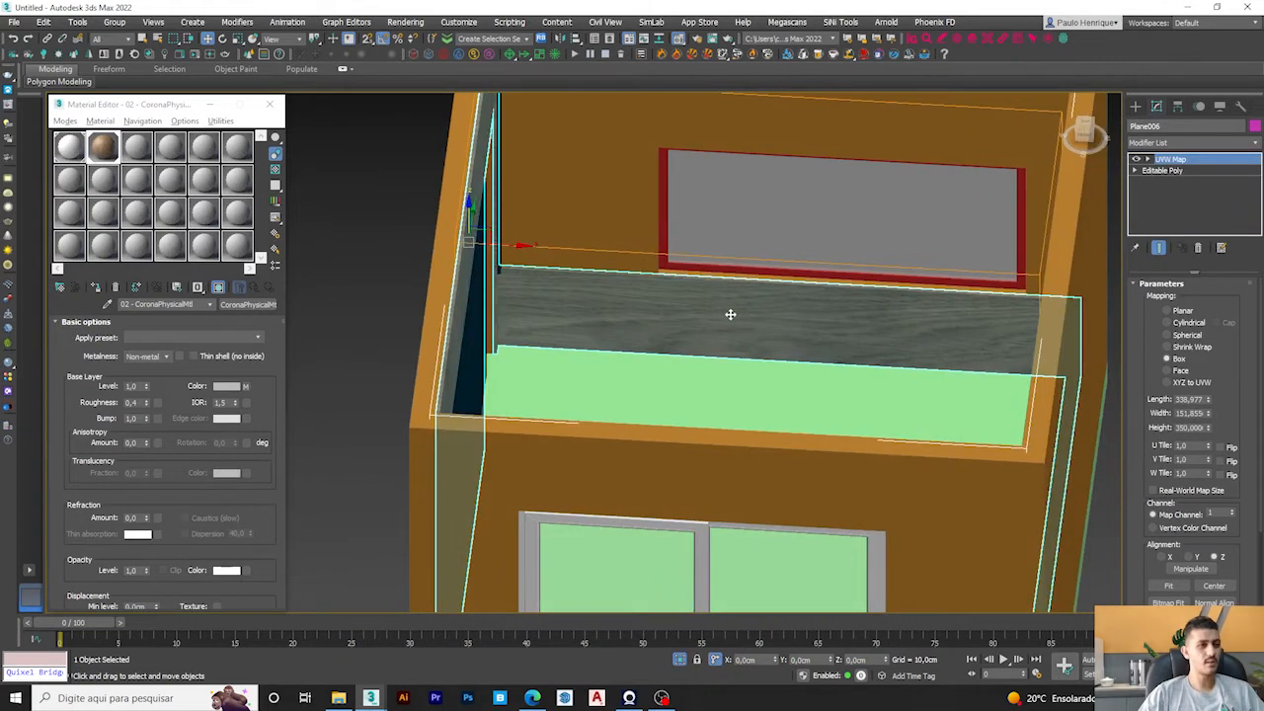
{"action": "left_click", "coordinate": [1161, 170]}
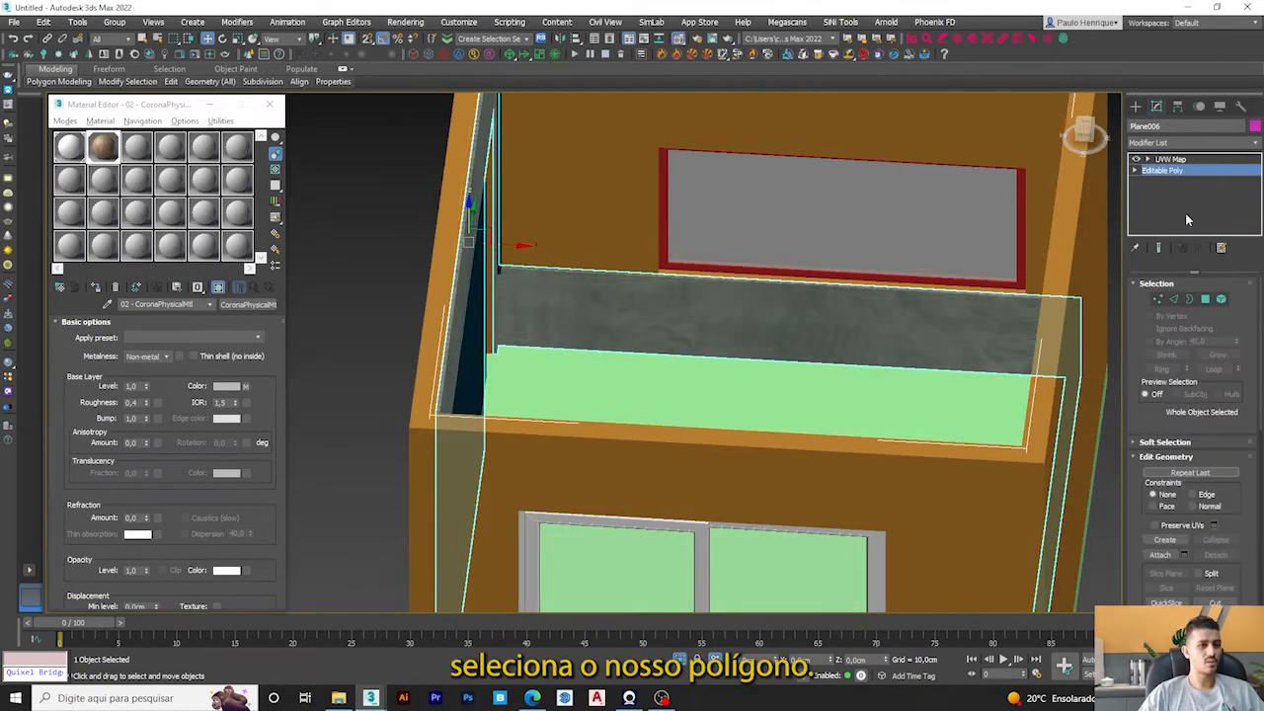
{"action": "left_click", "coordinate": [1203, 300]}
{"action": "left_click", "coordinate": [870, 328]}
{"action": "middle_click_drag", "start_coordinate": [798, 325], "coordinate": [780, 296], "text": "alt"}
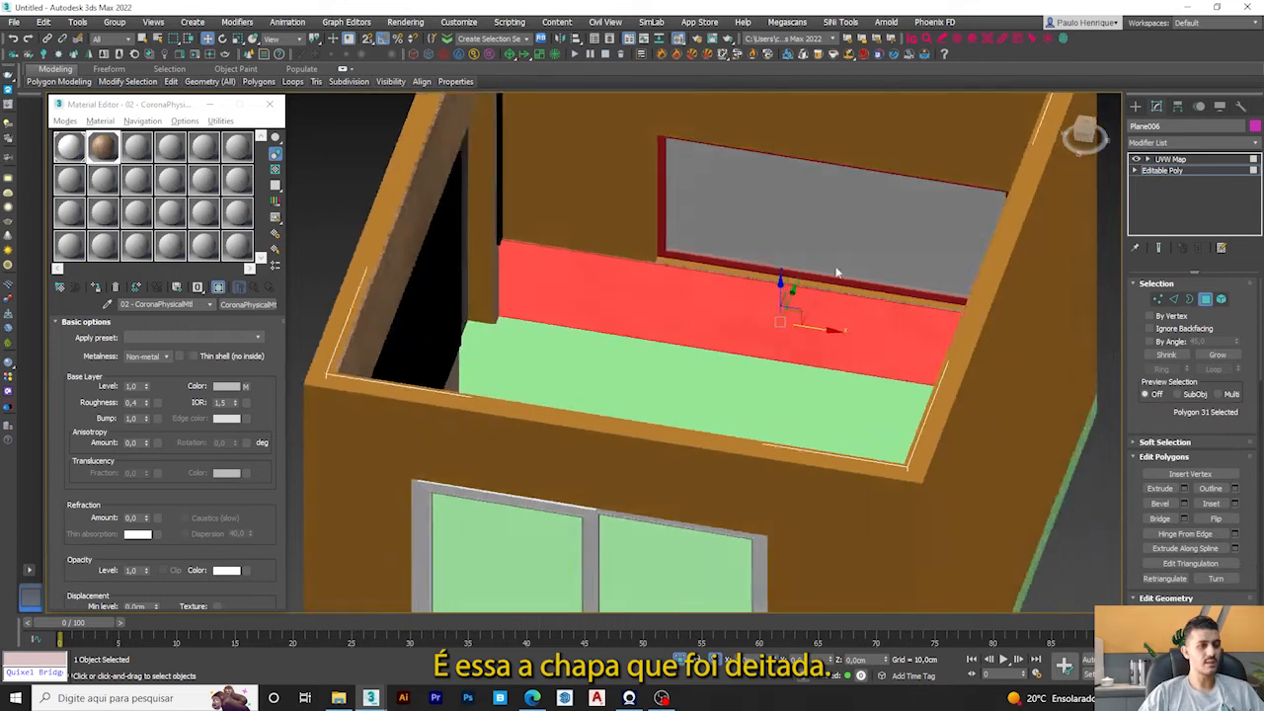
{"action": "scroll", "coordinate": [846, 279], "scroll_direction": "up", "scroll_amount": 3}
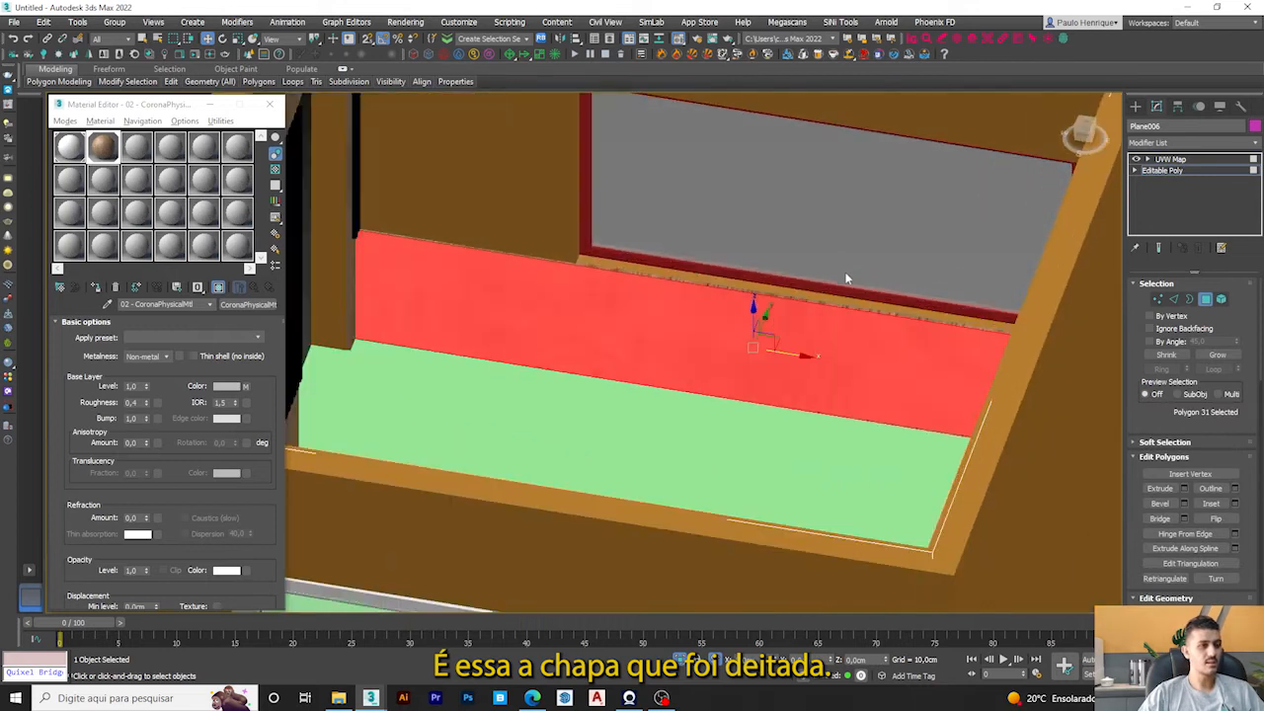
Paste the UVW Map for the selected polygon, align it to the X axis, and leave polygon editing.
{"action": "right_click", "coordinate": [1158, 213]}
{"action": "left_click", "coordinate": [1124, 263]}
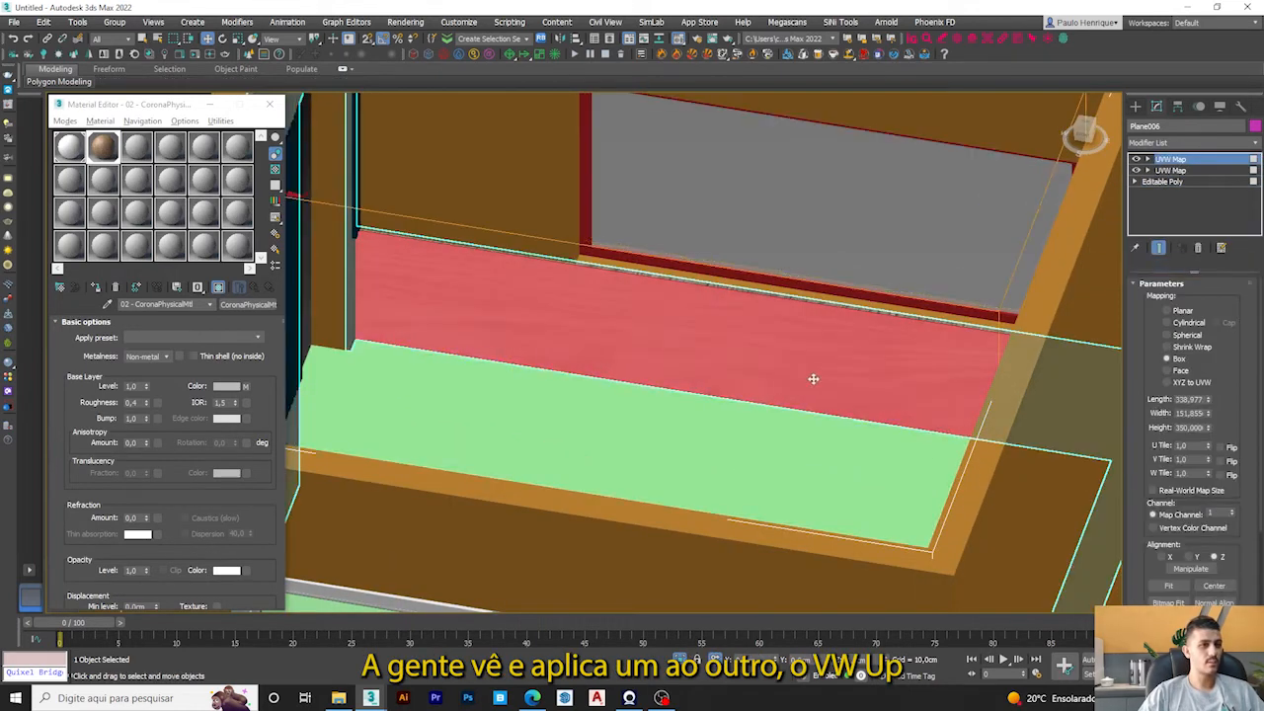
{"action": "scroll", "coordinate": [701, 351], "scroll_direction": "up", "scroll_amount": 5}
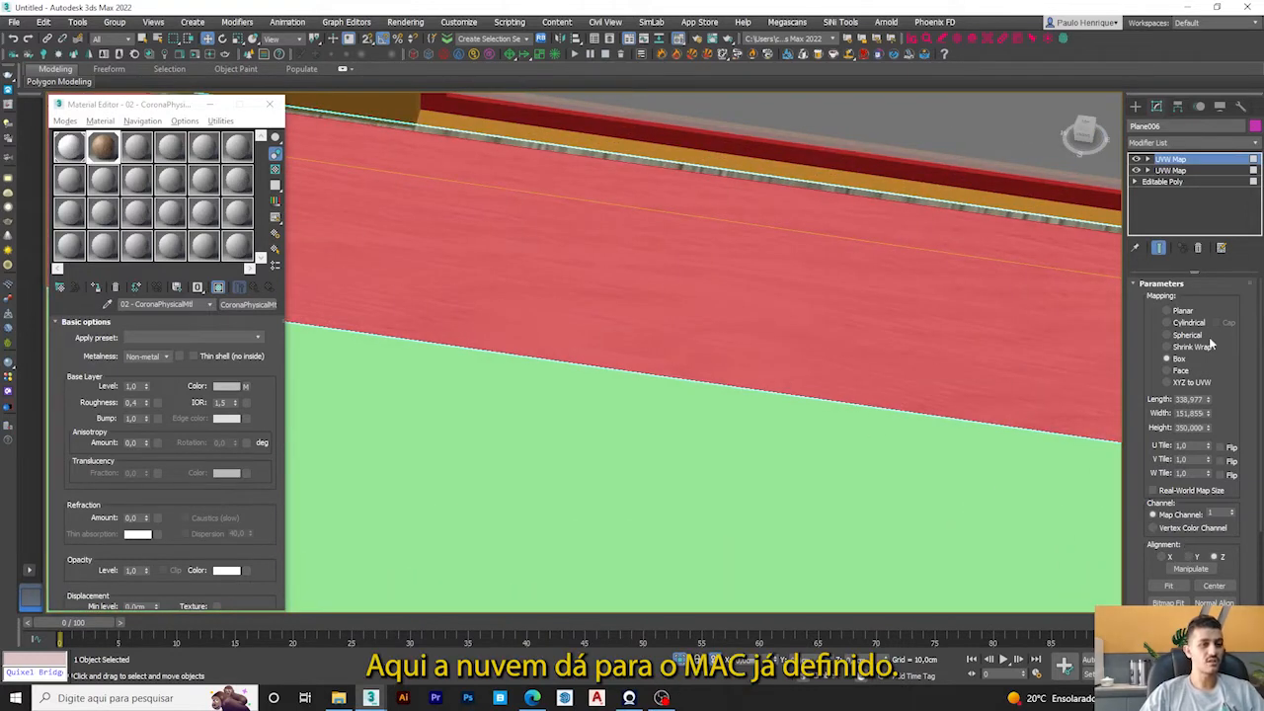
{"action": "left_click", "coordinate": [1163, 557]}
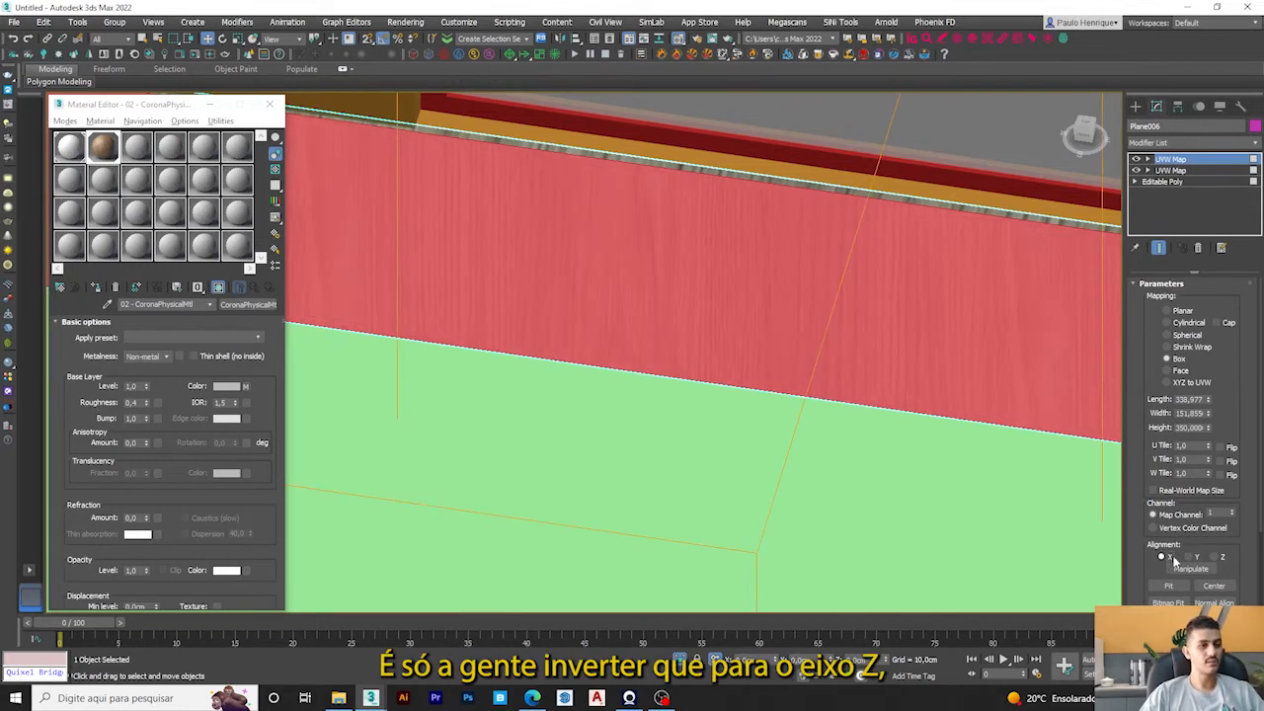
{"action": "key", "text": "1"}
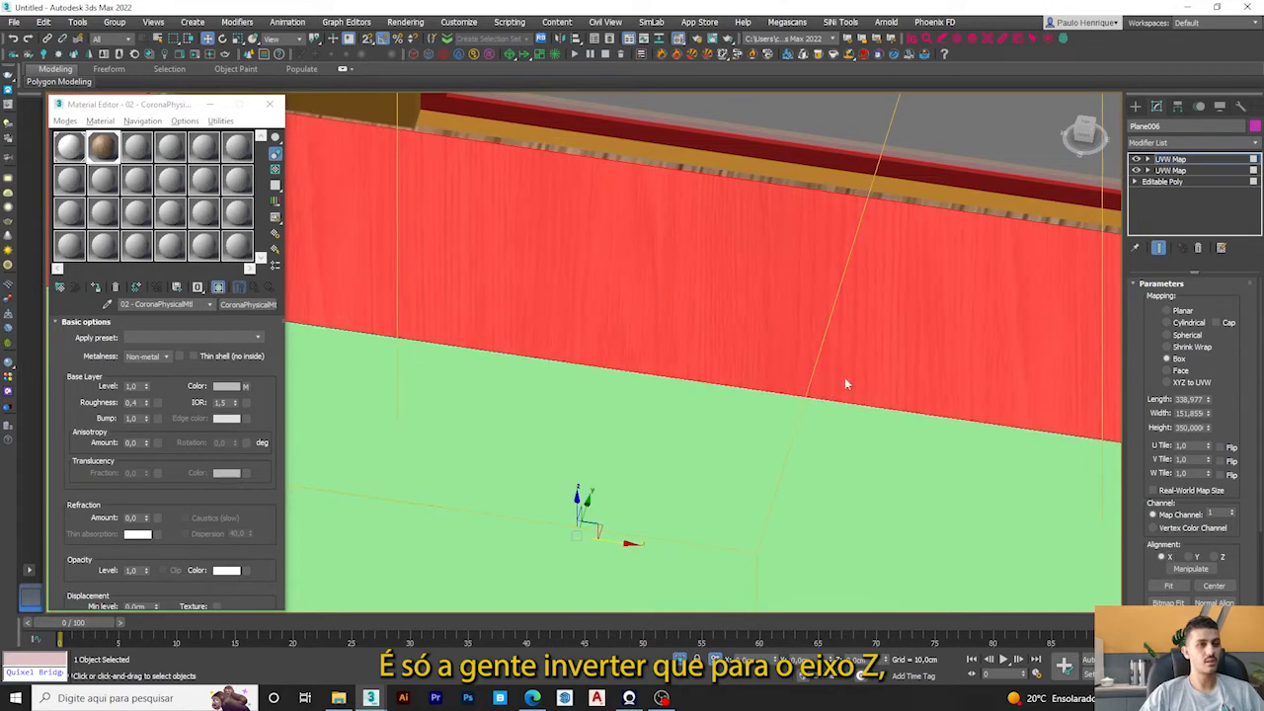
{"action": "left_click", "coordinate": [1163, 182]}
{"action": "left_click", "coordinate": [1204, 303]}
{"action": "scroll", "coordinate": [856, 285], "scroll_direction": "down", "scroll_amount": 6}
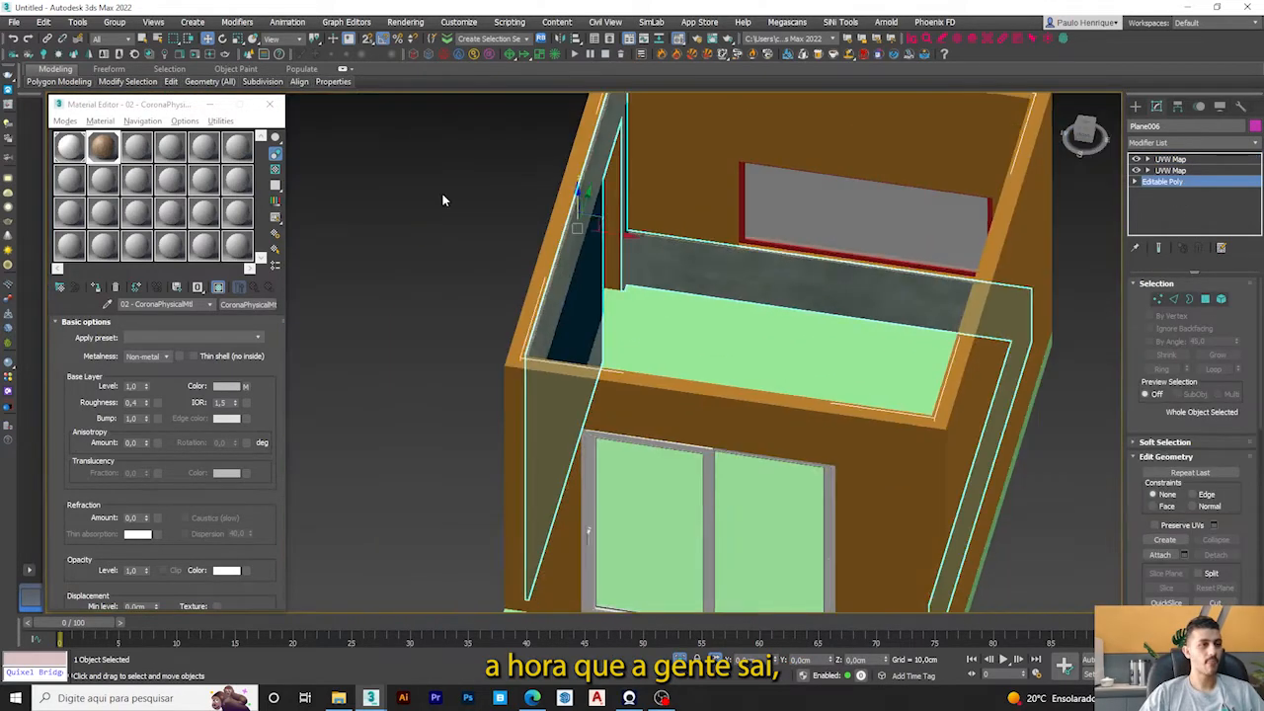
Examine the wood grain direction on the slatted wall panel and compare the two UVW Map modifiers in its stack.
{"action": "left_click", "coordinate": [444, 201]}
{"action": "scroll", "coordinate": [715, 259], "scroll_direction": "up", "scroll_amount": 3}
{"action": "scroll", "coordinate": [640, 269], "scroll_direction": "down", "scroll_amount": 2}
{"action": "middle_click_drag", "start_coordinate": [640, 268], "coordinate": [523, 286], "text": "alt"}
{"action": "mouse_move", "coordinate": [523, 286]}
{"action": "middle_mouse_down"}
{"action": "mouse_move", "coordinate": [618, 316]}
{"action": "mouse_move", "coordinate": [451, 386]}
{"action": "mouse_move", "coordinate": [651, 333]}
{"action": "mouse_move", "coordinate": [717, 294]}
{"action": "mouse_move", "coordinate": [523, 272]}
{"action": "middle_mouse_up"}
{"action": "scroll", "coordinate": [691, 271], "scroll_direction": "down", "scroll_amount": 3}
{"action": "middle_click_drag", "start_coordinate": [691, 270], "coordinate": [736, 444]}
{"action": "left_click", "coordinate": [694, 228]}
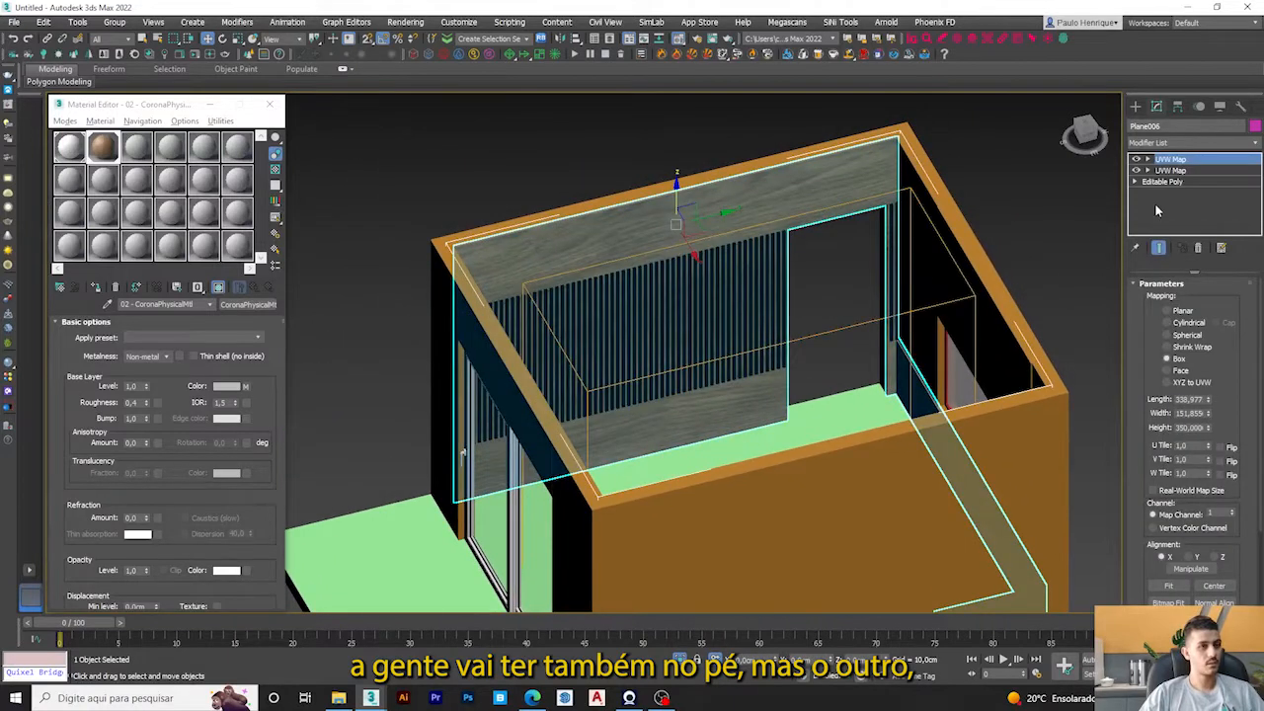
{"action": "left_click", "coordinate": [1167, 171]}
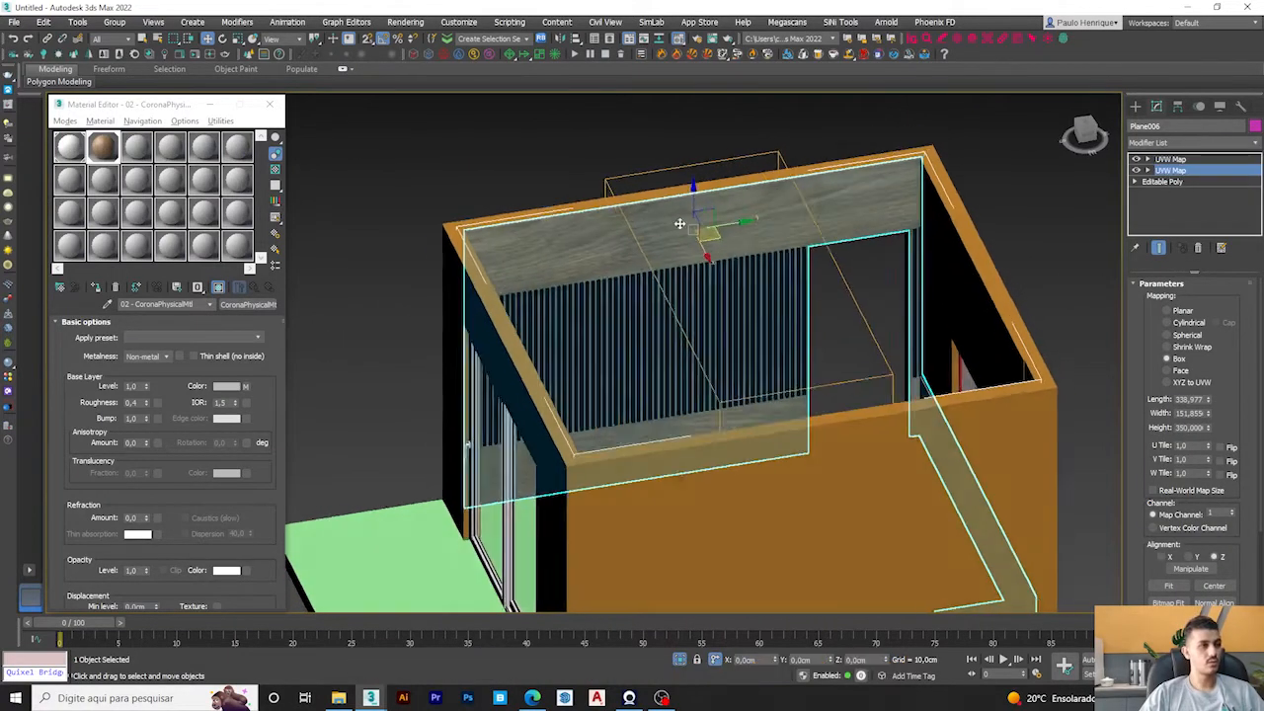
{"action": "left_click", "coordinate": [1167, 171]}
{"action": "scroll", "coordinate": [724, 246], "scroll_direction": "up", "scroll_amount": 2}
{"action": "scroll", "coordinate": [721, 259], "scroll_direction": "down", "scroll_amount": 2}
{"action": "middle_click_drag", "start_coordinate": [682, 298], "coordinate": [734, 328], "text": "alt"}
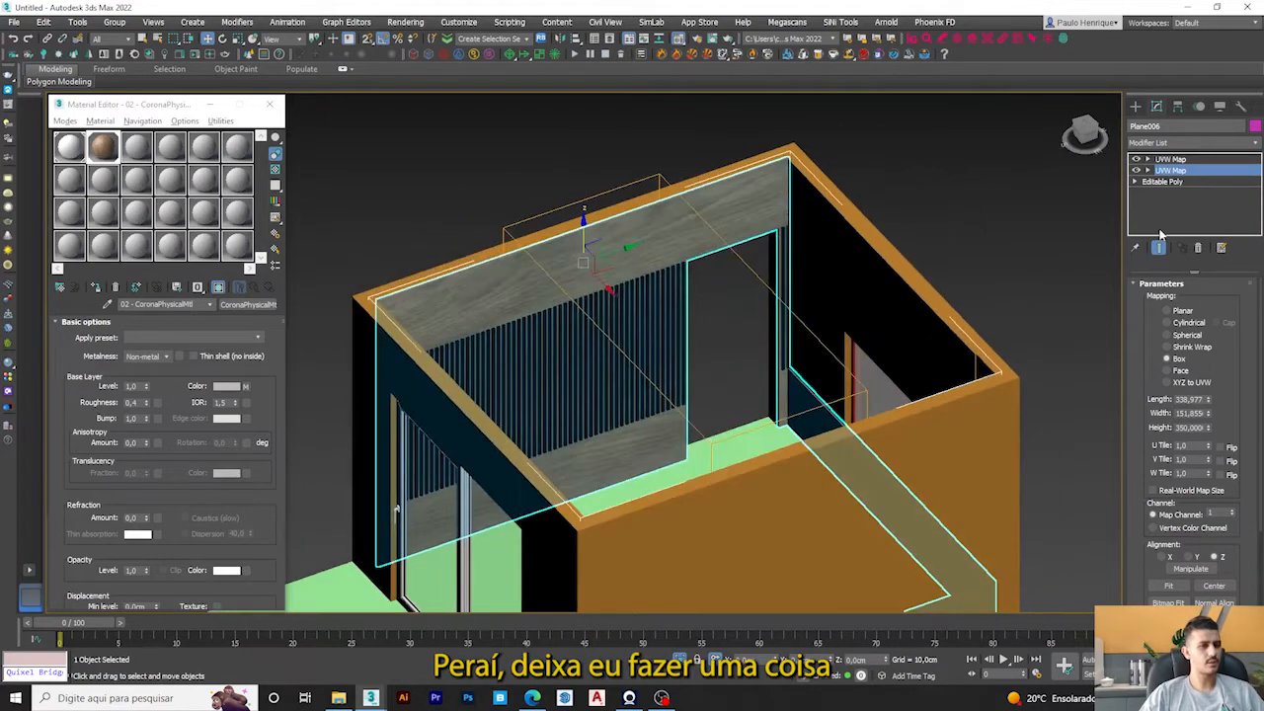
Cut the upper UVW Map from the panel's modifier stack and return to the Editable Poly level.
{"action": "right_click", "coordinate": [1170, 162]}
{"action": "left_click", "coordinate": [1137, 197]}
{"action": "left_click", "coordinate": [1175, 170]}
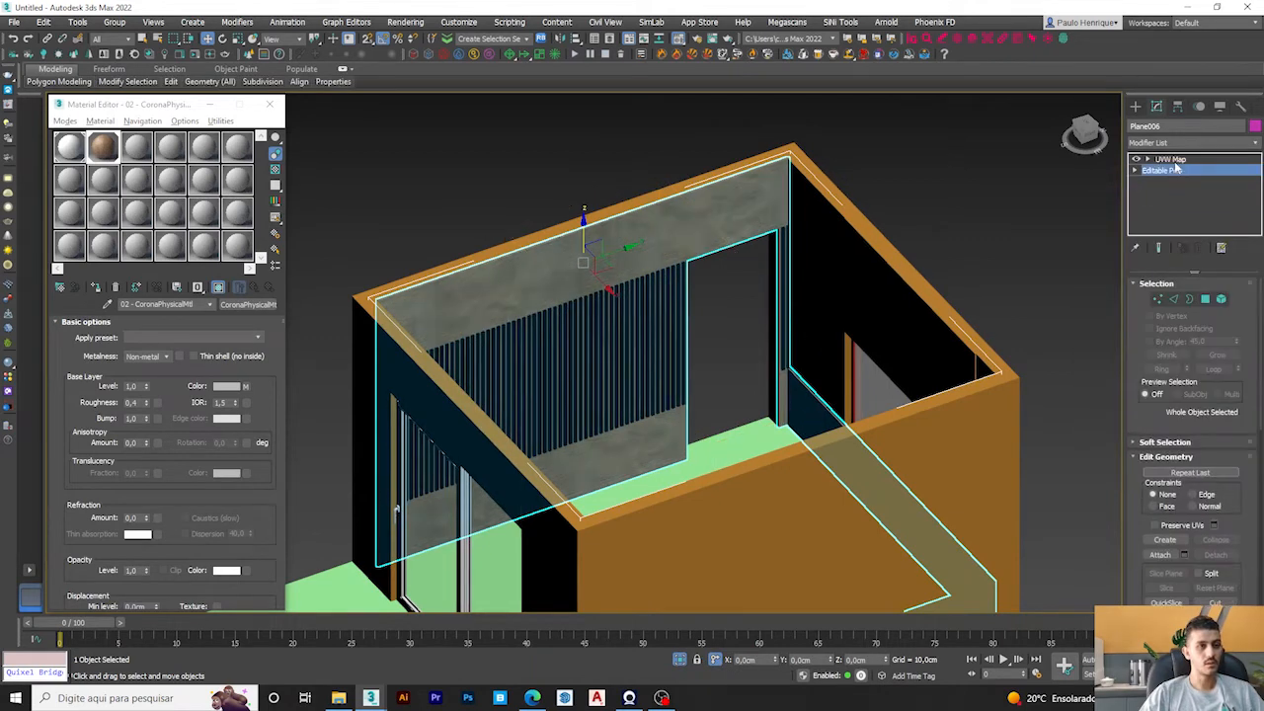
Replace the panel's UVW Map with a freshly pasted copy and set its alignment to the Z axis.
{"action": "left_click", "coordinate": [1168, 160]}
{"action": "right_click", "coordinate": [1172, 164]}
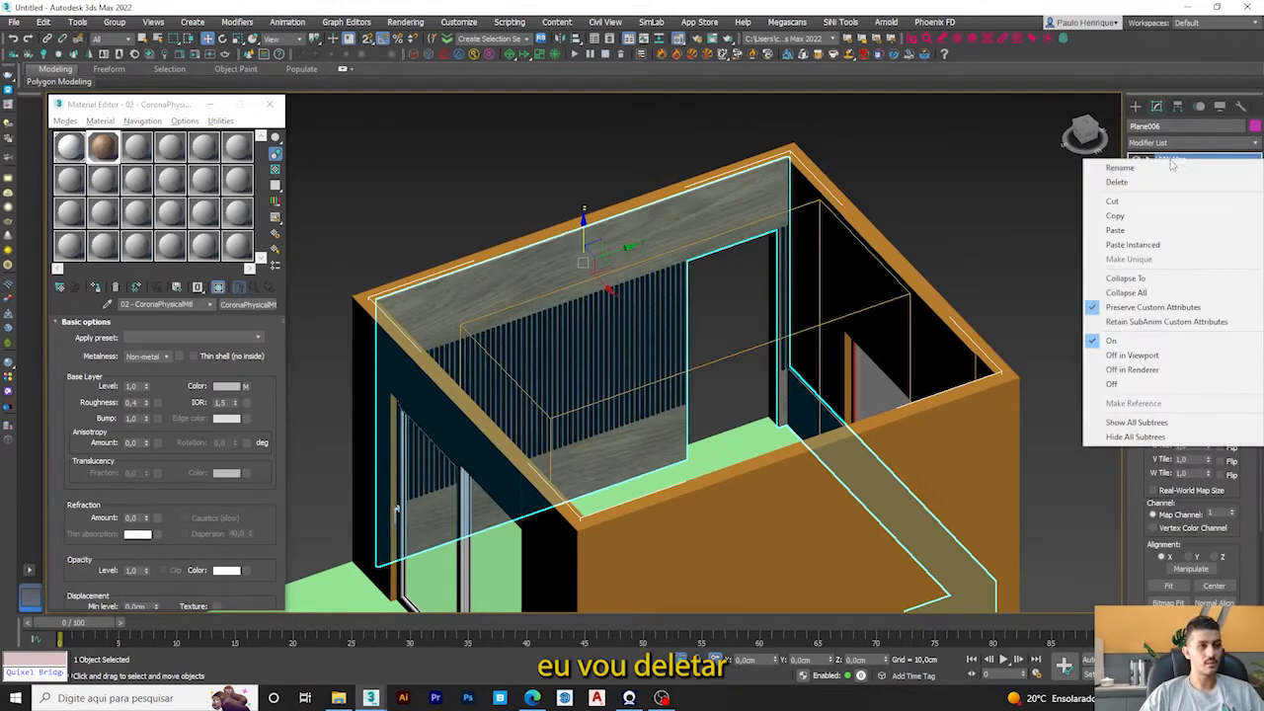
{"action": "left_click", "coordinate": [1133, 183]}
{"action": "right_click", "coordinate": [1173, 194]}
{"action": "left_click", "coordinate": [1174, 195]}
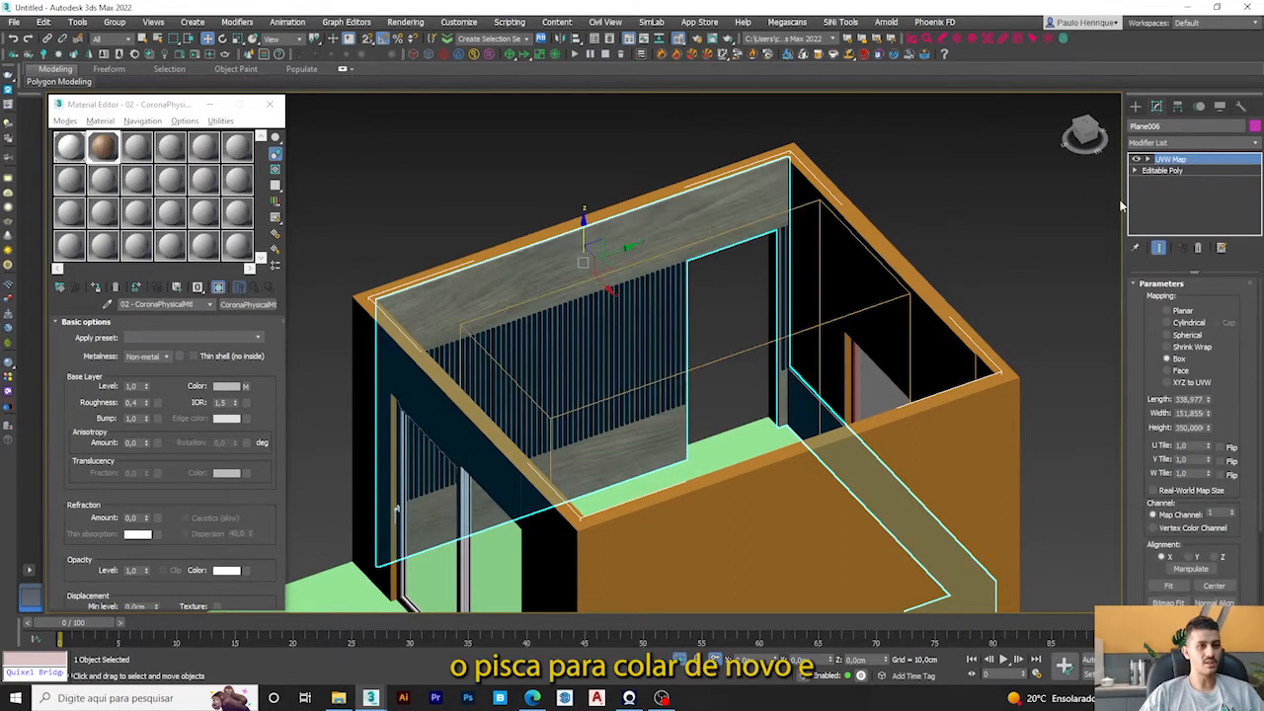
{"action": "left_click", "coordinate": [1078, 163]}
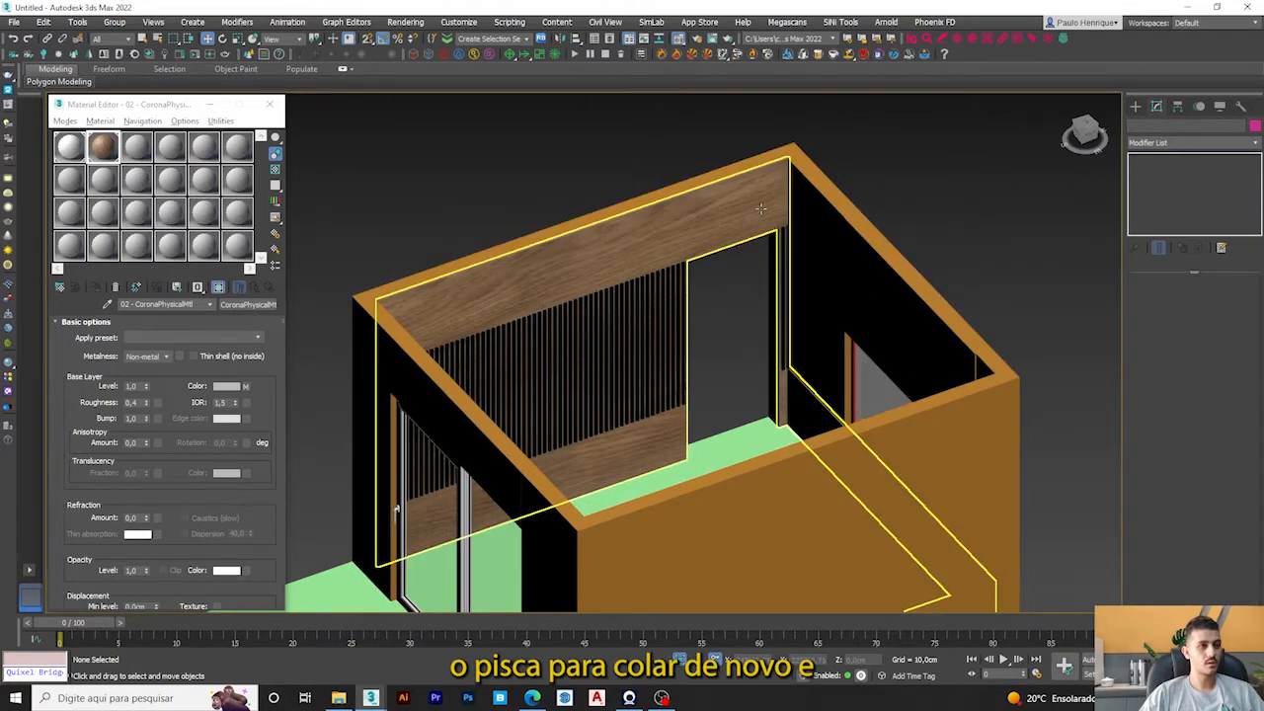
{"action": "left_click", "coordinate": [632, 232]}
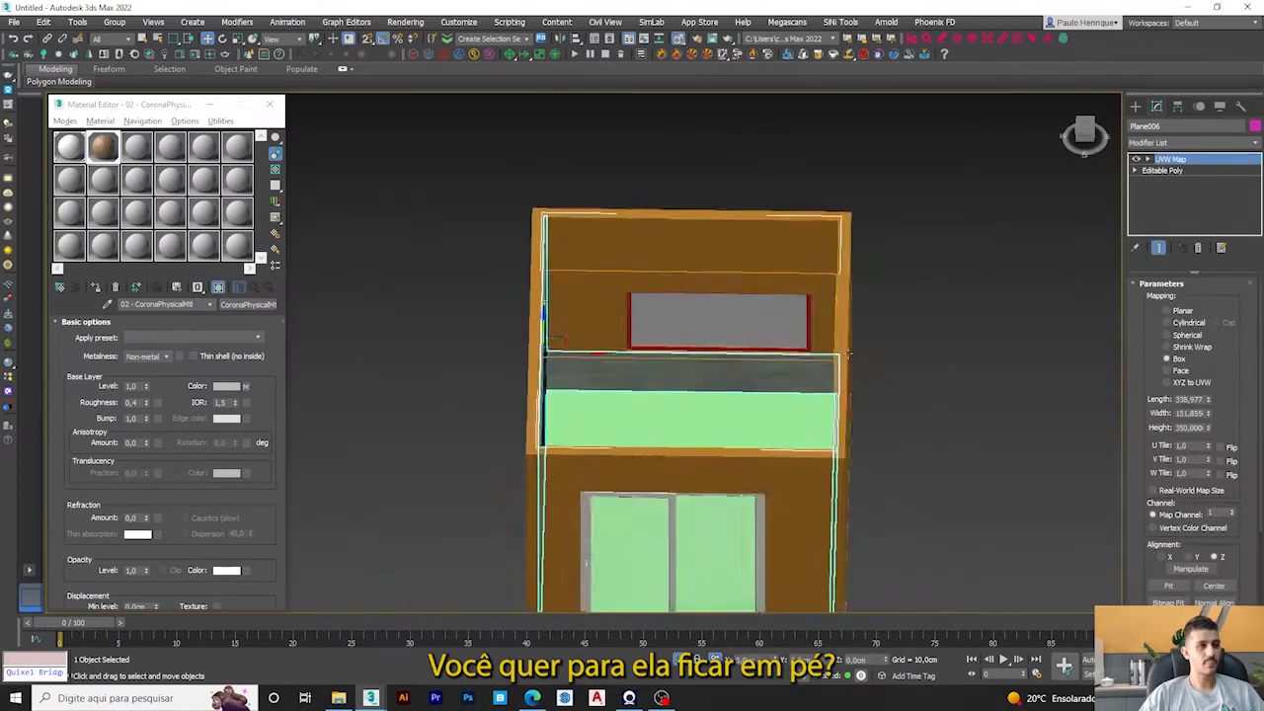
Select the low strip under the window at polygon level and paste the copied UVW Map for it.
{"action": "scroll", "coordinate": [705, 369], "scroll_direction": "up", "scroll_amount": 6}
{"action": "scroll", "coordinate": [691, 375], "scroll_direction": "down", "scroll_amount": 2}
{"action": "middle_click_drag", "start_coordinate": [702, 369], "coordinate": [757, 309]}
{"action": "scroll", "coordinate": [671, 299], "scroll_direction": "up", "scroll_amount": 5}
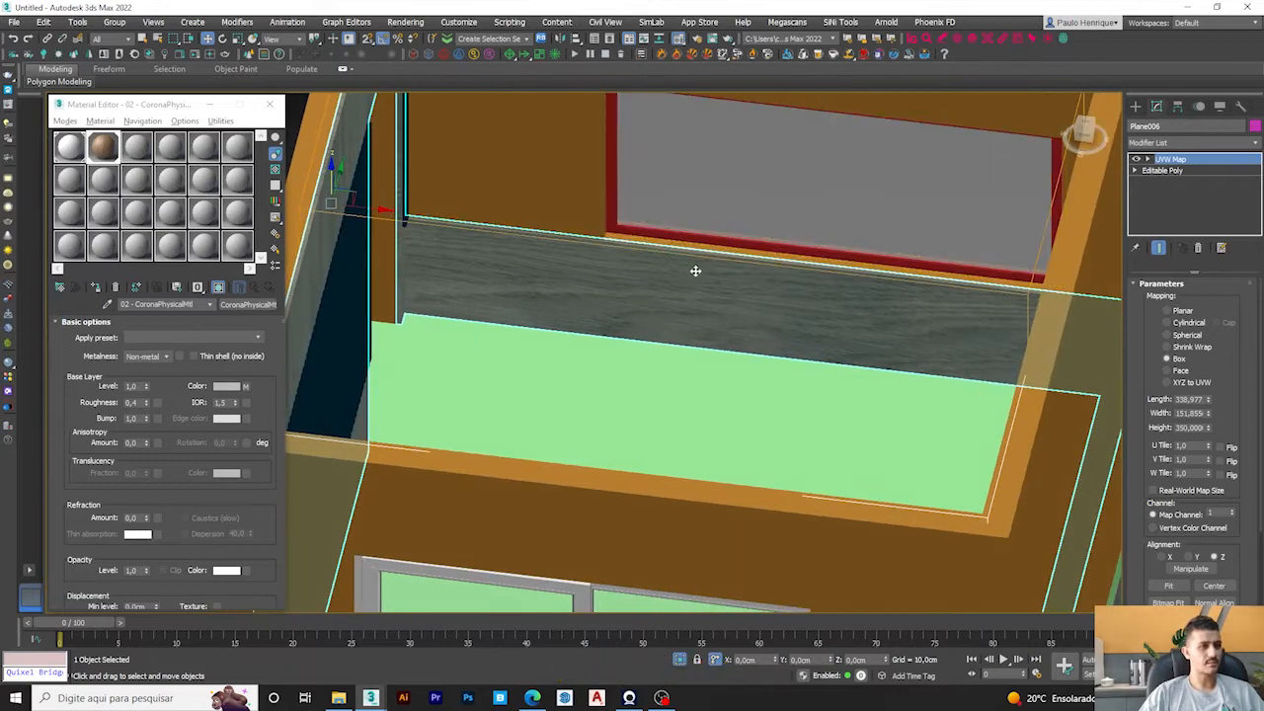
{"action": "left_click", "coordinate": [1166, 171]}
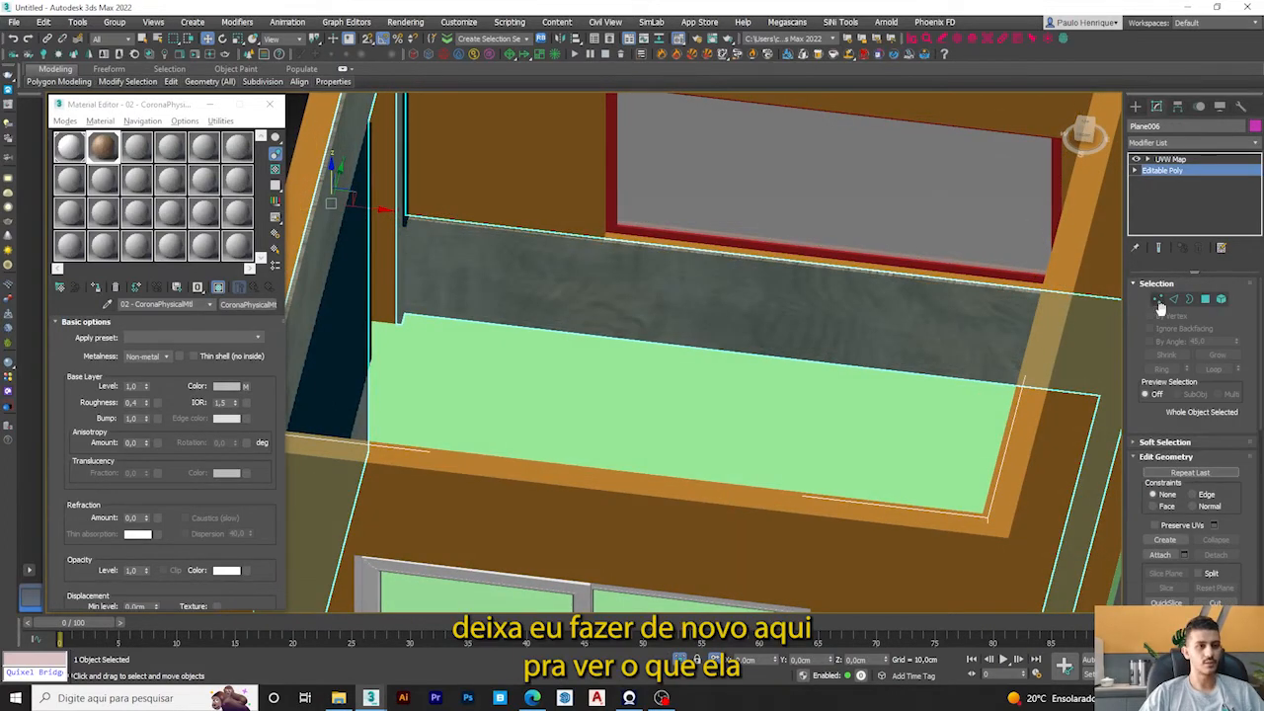
{"action": "left_click", "coordinate": [1202, 300]}
{"action": "middle_click_drag", "start_coordinate": [593, 273], "coordinate": [869, 298], "text": "alt"}
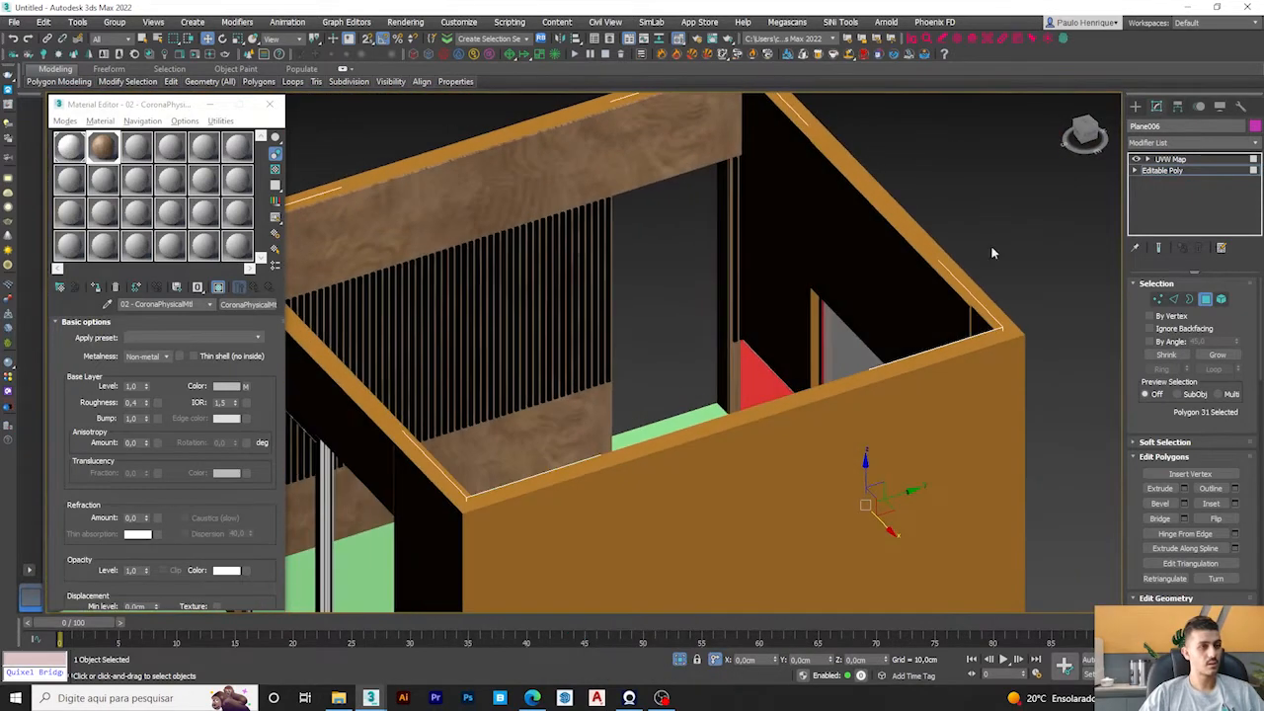
{"action": "right_click", "coordinate": [1157, 201]}
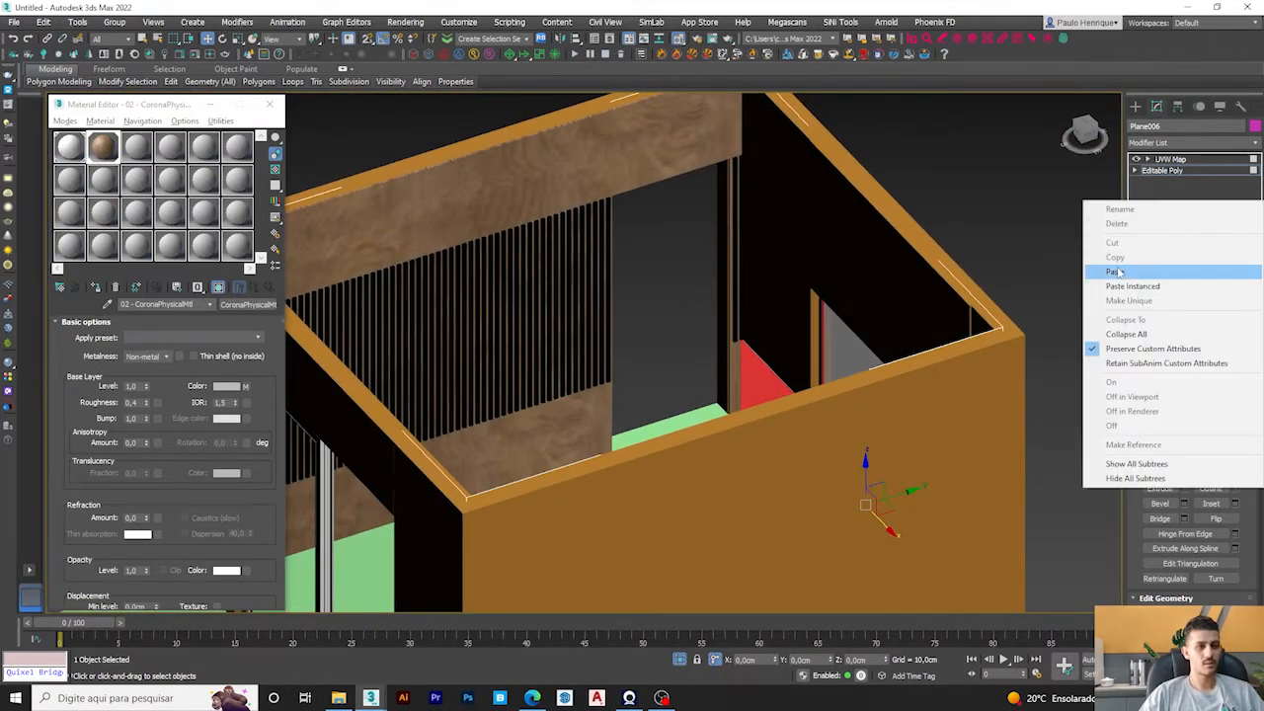
{"action": "left_click", "coordinate": [1126, 267]}
{"action": "middle_click_drag", "start_coordinate": [663, 296], "coordinate": [750, 330], "text": "alt"}
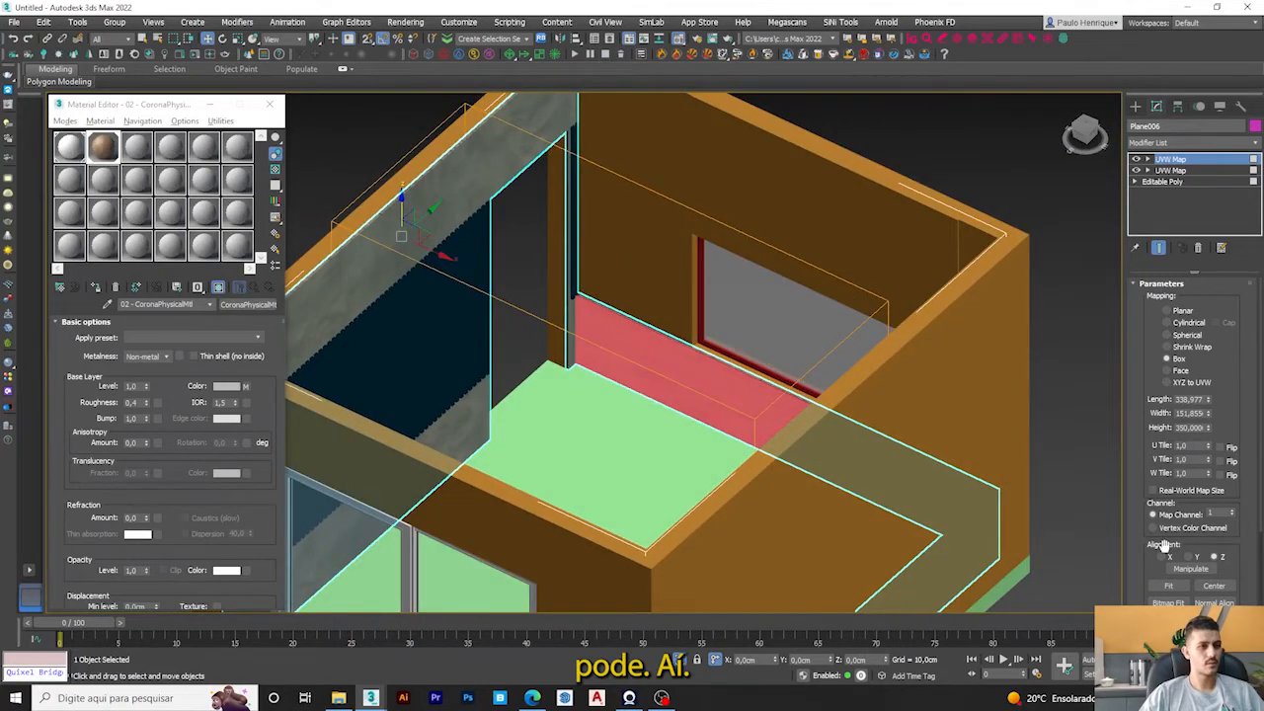
Remove the upper UVW Map from the panel's modifier stack.
{"action": "key", "text": "Delete"}
{"action": "right_click", "coordinate": [1165, 187]}
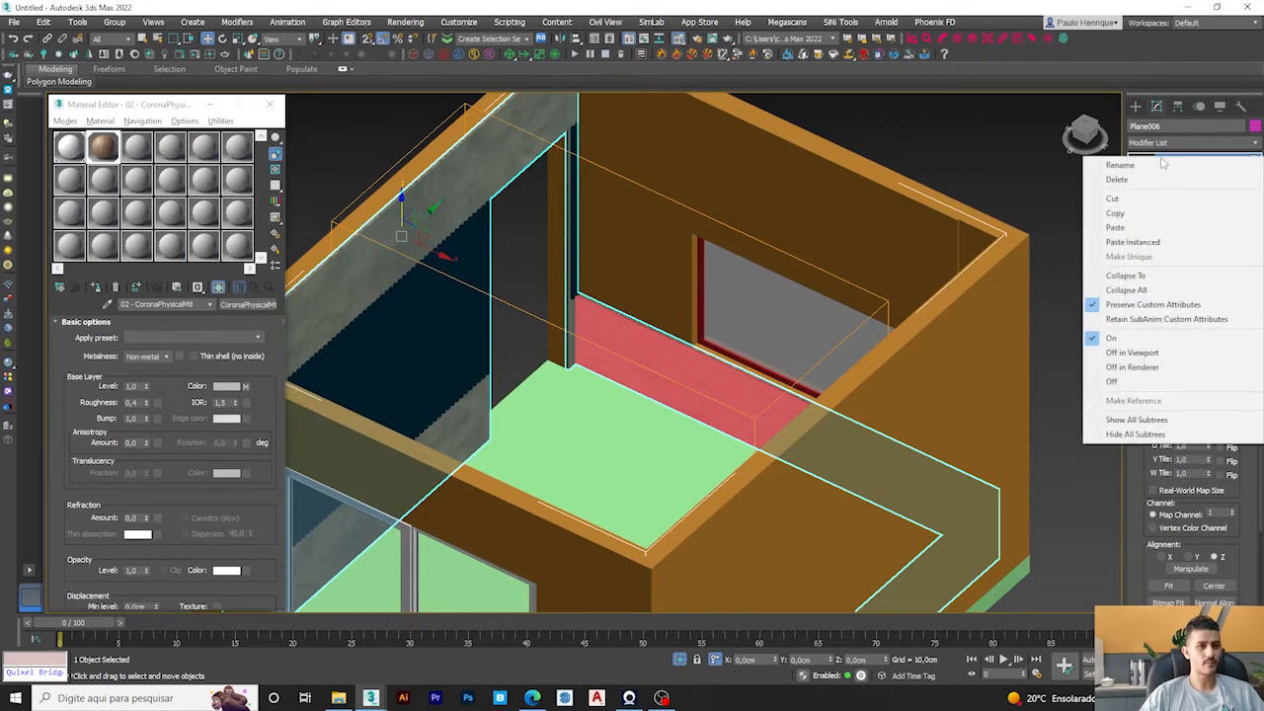
{"action": "right_click", "coordinate": [1166, 211]}
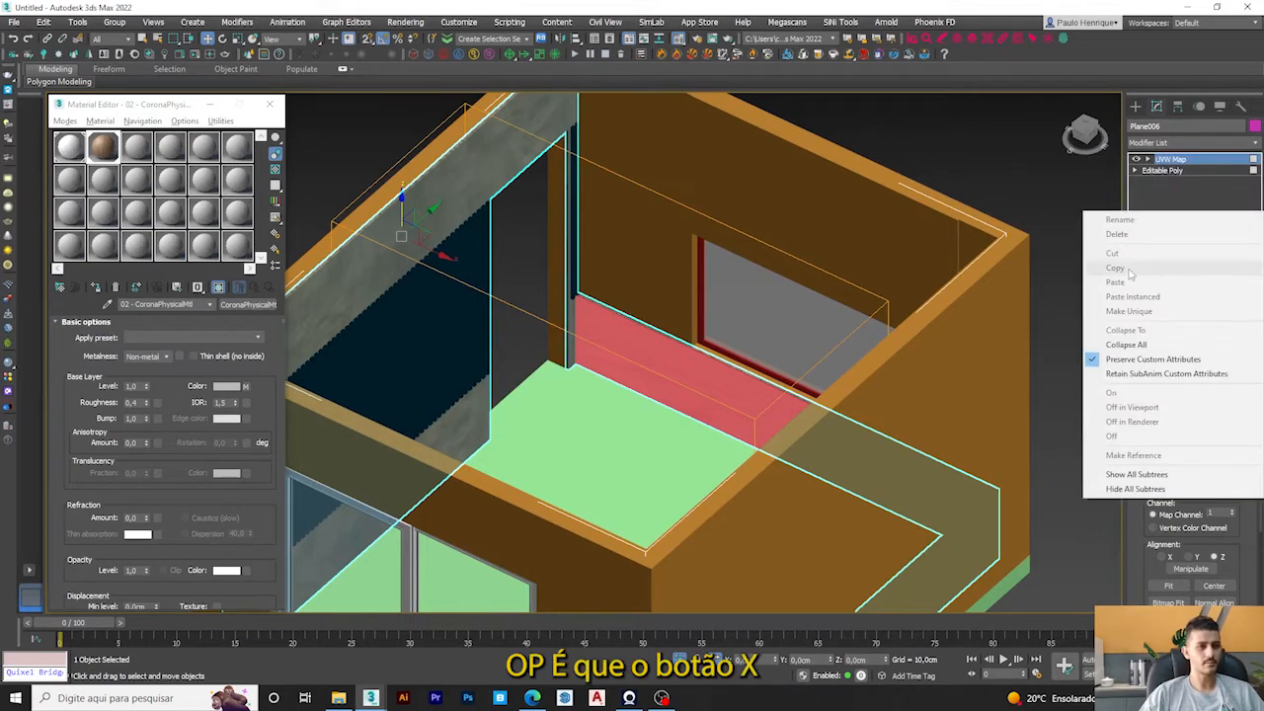
{"action": "left_click", "coordinate": [1166, 192]}
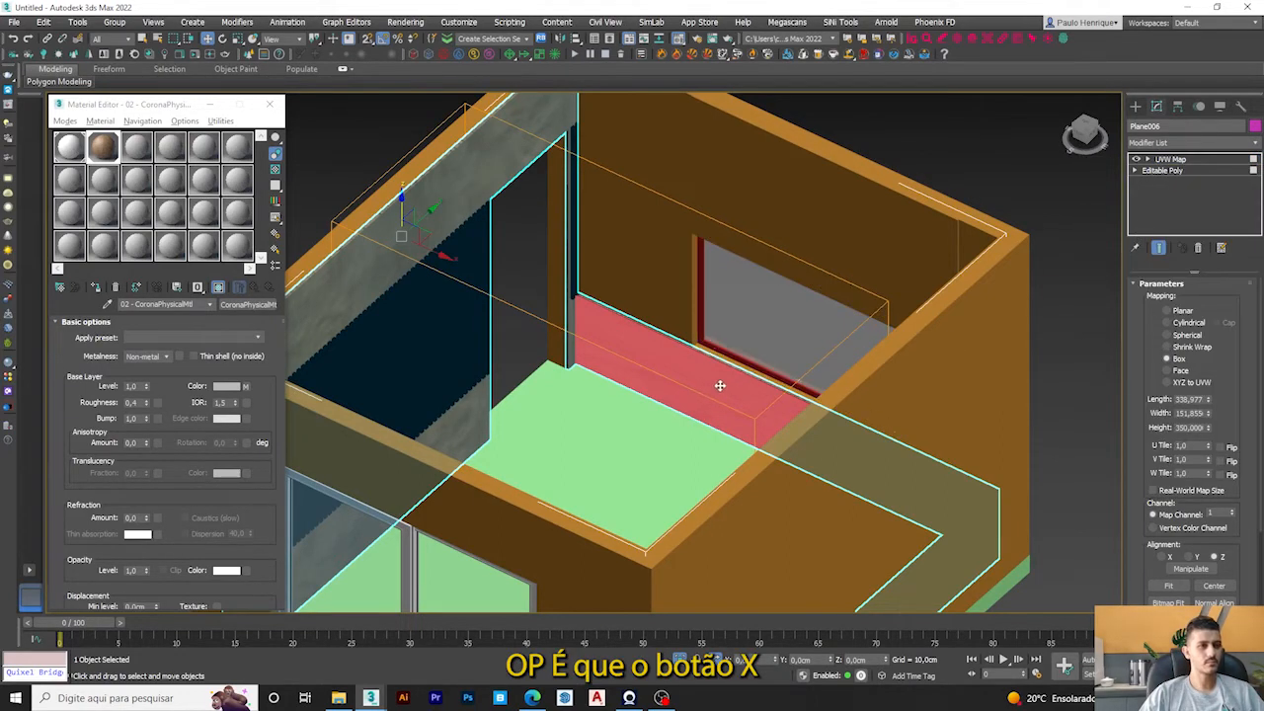
Paste the UVW Map for the selected polygon under the window again and align it to the X axis.
{"action": "middle_click_drag", "start_coordinate": [720, 386], "coordinate": [743, 383], "text": "alt"}
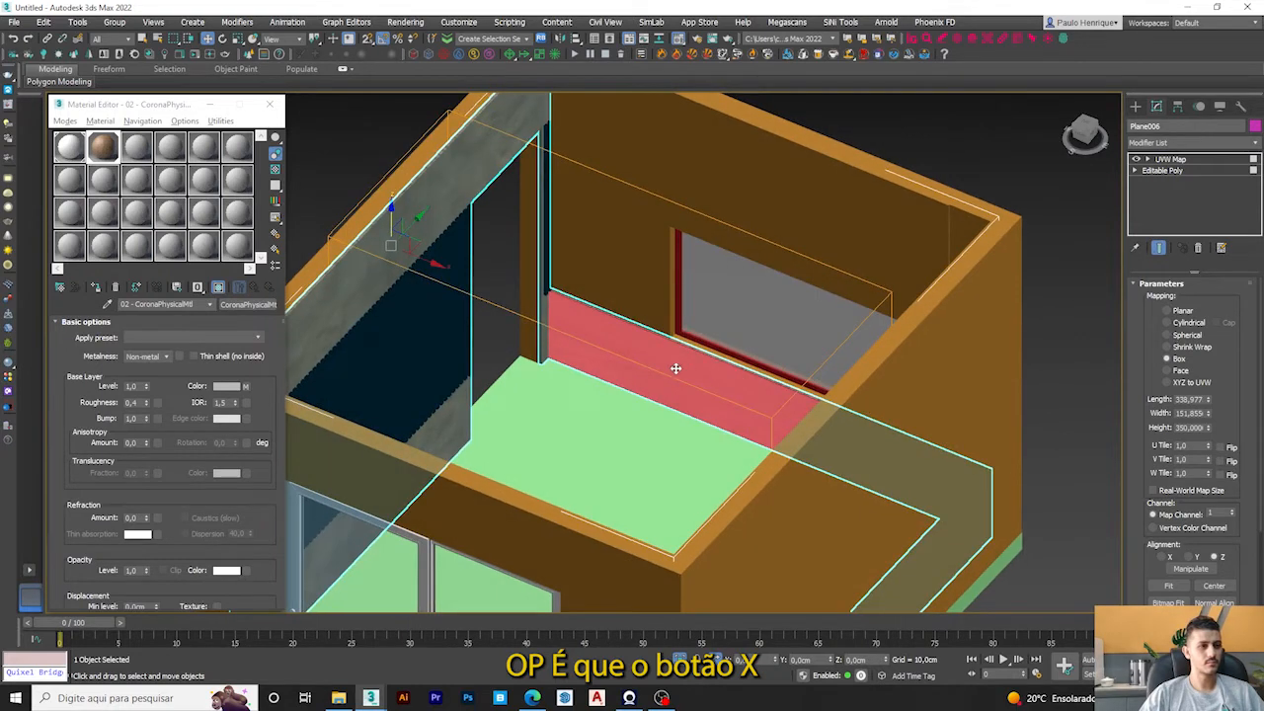
{"action": "left_click", "coordinate": [1165, 170]}
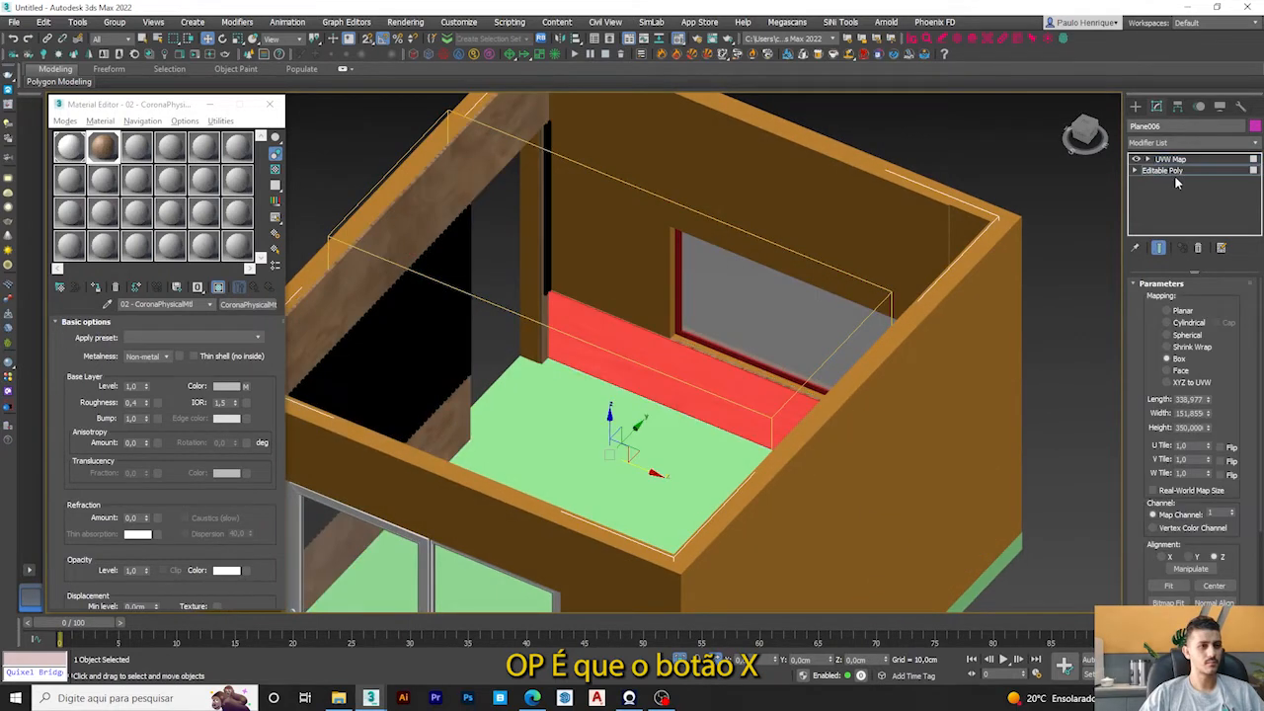
{"action": "left_click", "coordinate": [1174, 174]}
{"action": "right_click", "coordinate": [1175, 208]}
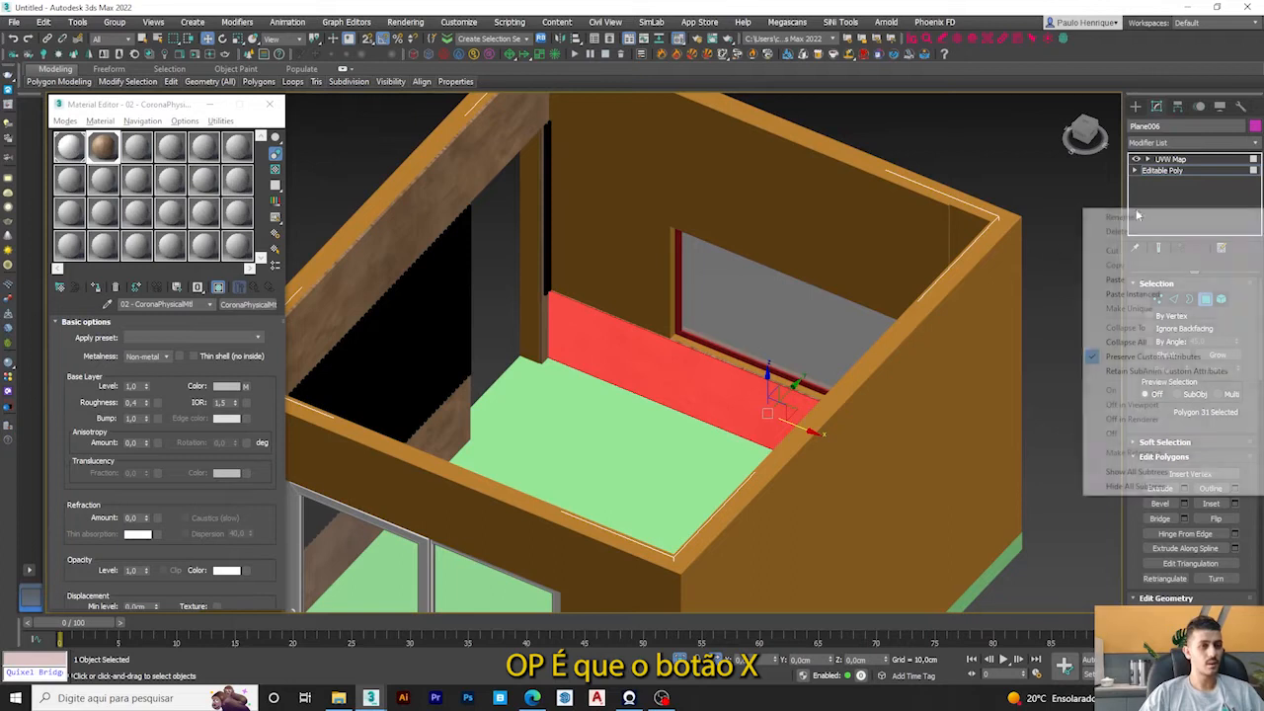
{"action": "left_click", "coordinate": [1120, 279]}
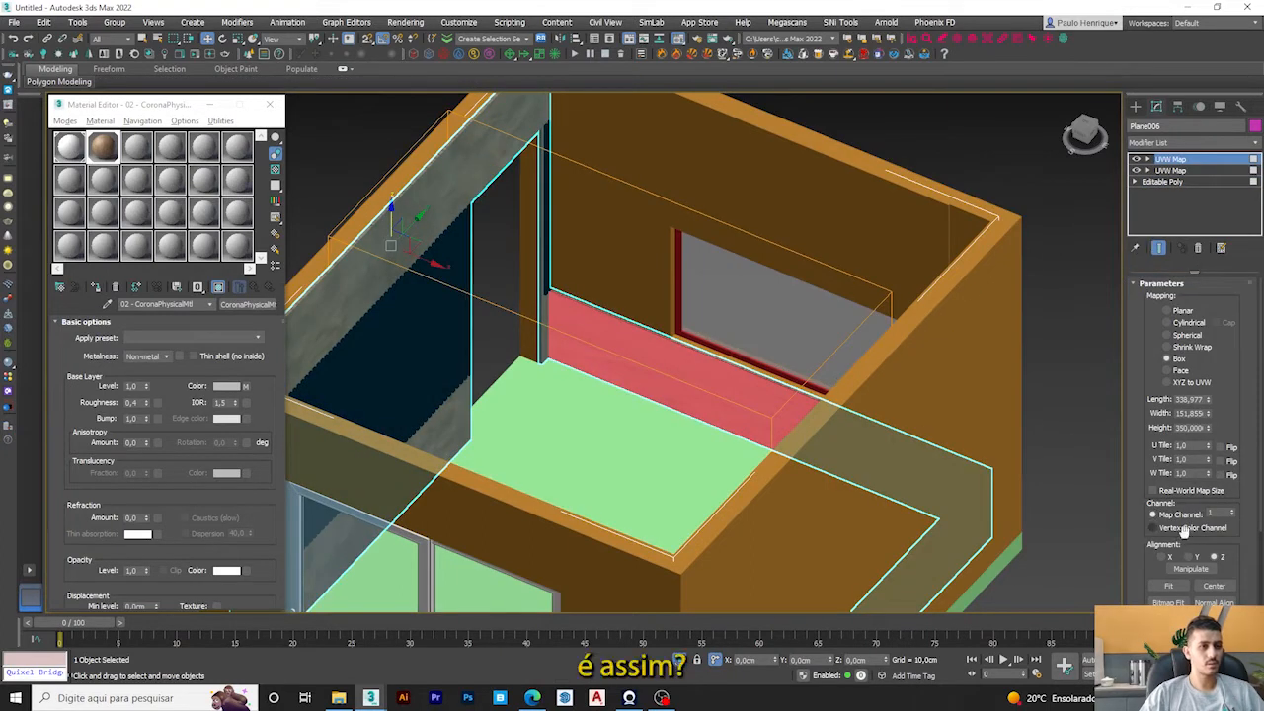
{"action": "left_click", "coordinate": [1166, 558]}
{"action": "middle_click_drag", "start_coordinate": [735, 346], "coordinate": [610, 345], "text": "alt"}
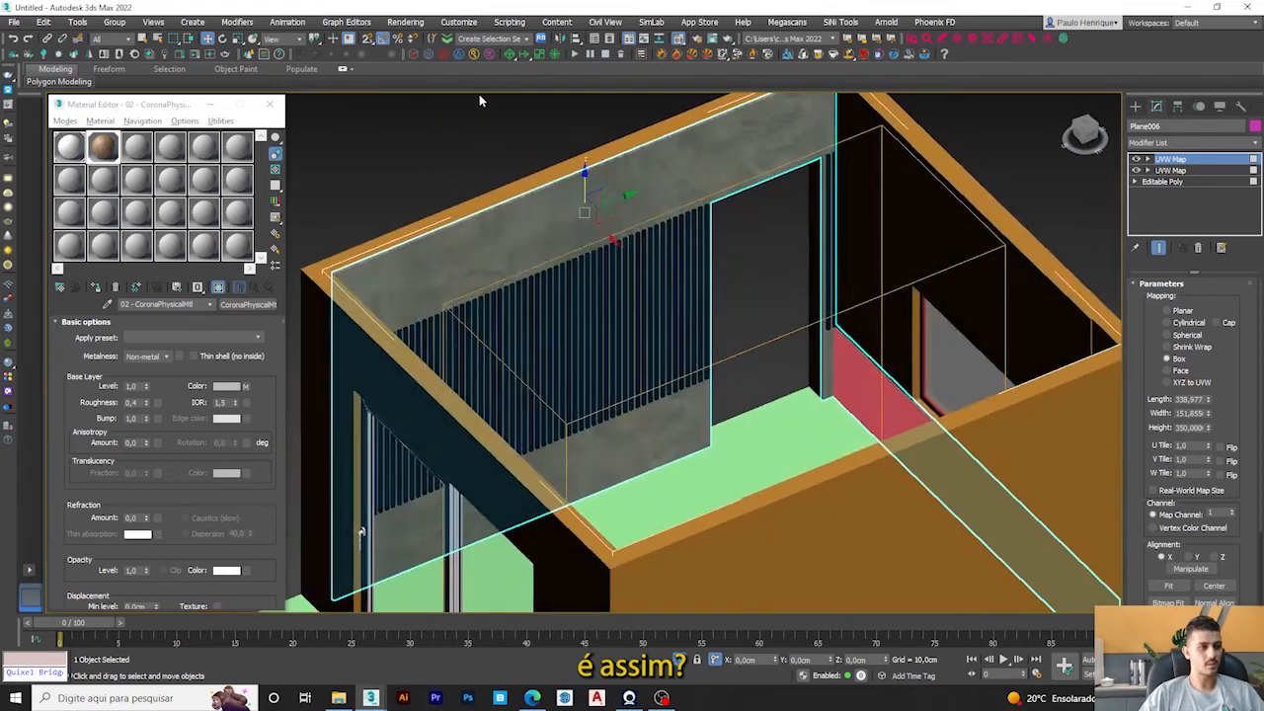
Examine the wood grain direction on the slatted wall panel and on the strip under the window.
{"action": "left_click", "coordinate": [479, 97]}
{"action": "left_click", "coordinate": [835, 358]}
{"action": "left_click", "coordinate": [542, 124]}
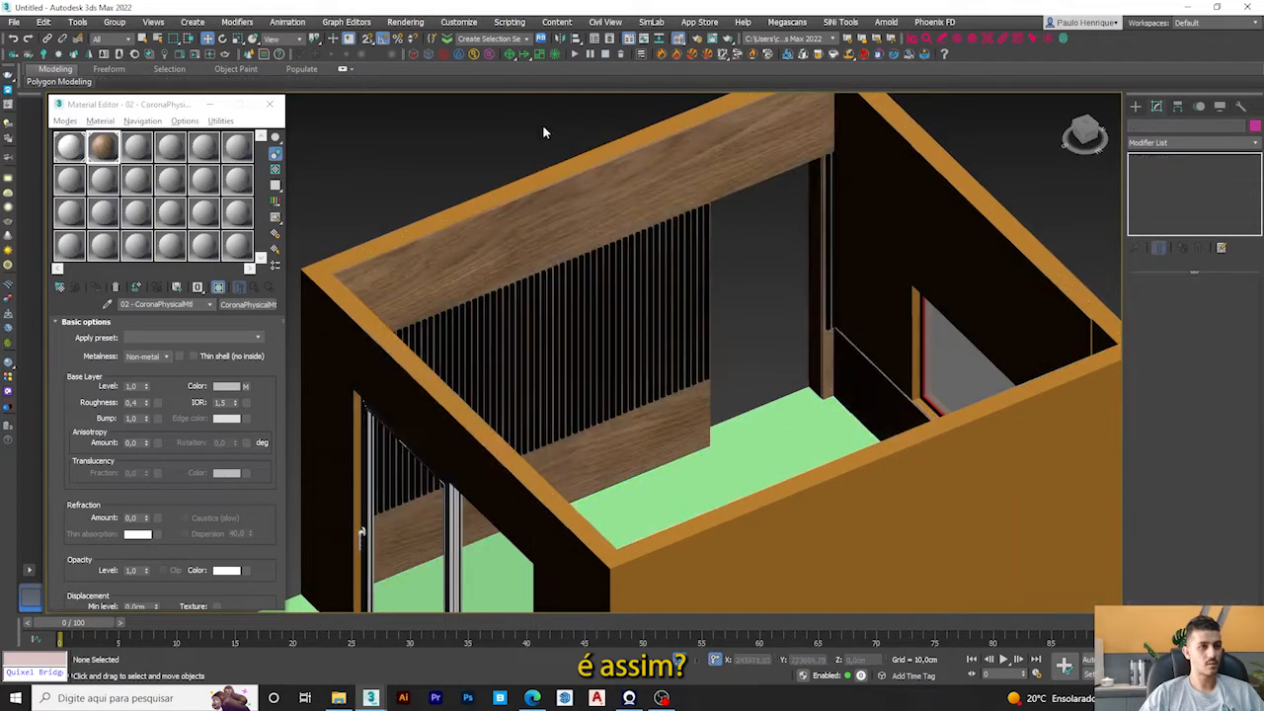
{"action": "scroll", "coordinate": [746, 337], "scroll_direction": "down", "scroll_amount": 4}
{"action": "middle_click_drag", "start_coordinate": [727, 338], "coordinate": [617, 320], "text": "alt"}
{"action": "scroll", "coordinate": [580, 181], "scroll_direction": "up", "scroll_amount": 4}
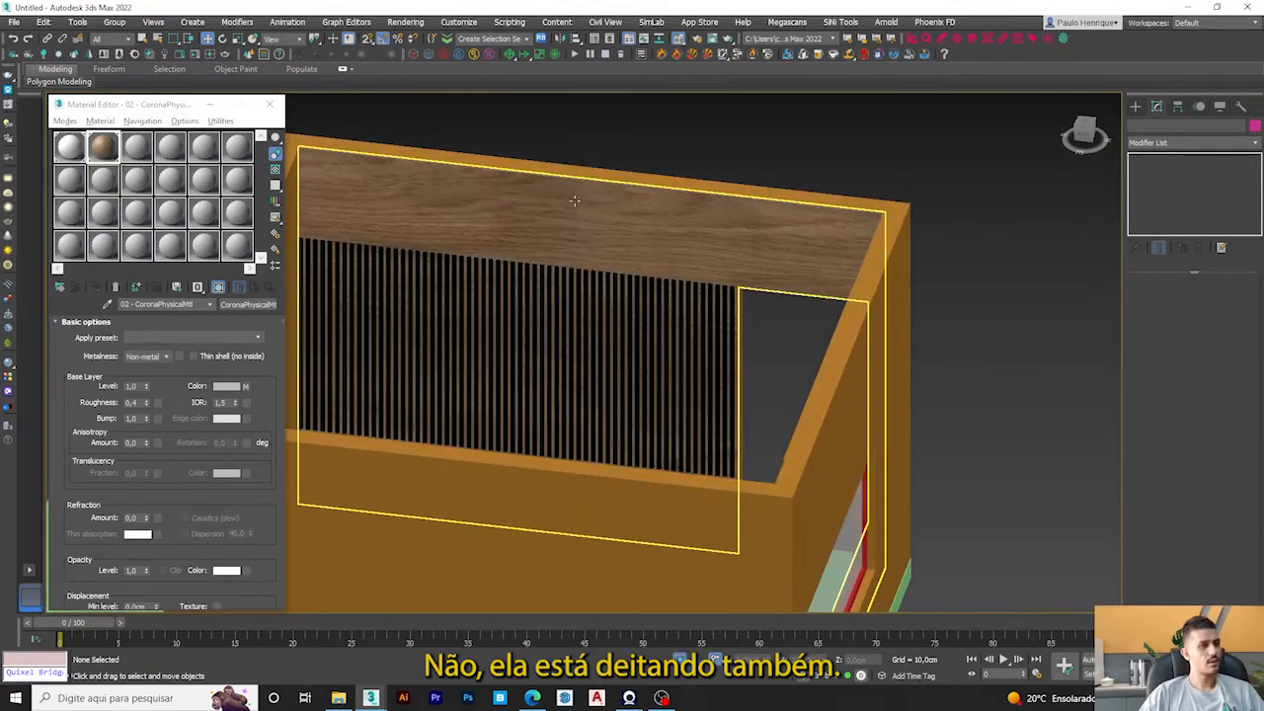
{"action": "left_click", "coordinate": [574, 201]}
{"action": "scroll", "coordinate": [575, 202], "scroll_direction": "down", "scroll_amount": 4}
{"action": "middle_click_drag", "start_coordinate": [575, 202], "coordinate": [740, 334], "text": "alt"}
{"action": "scroll", "coordinate": [655, 321], "scroll_direction": "up", "scroll_amount": 3}
{"action": "scroll", "coordinate": [741, 334], "scroll_direction": "up", "scroll_amount": 3}
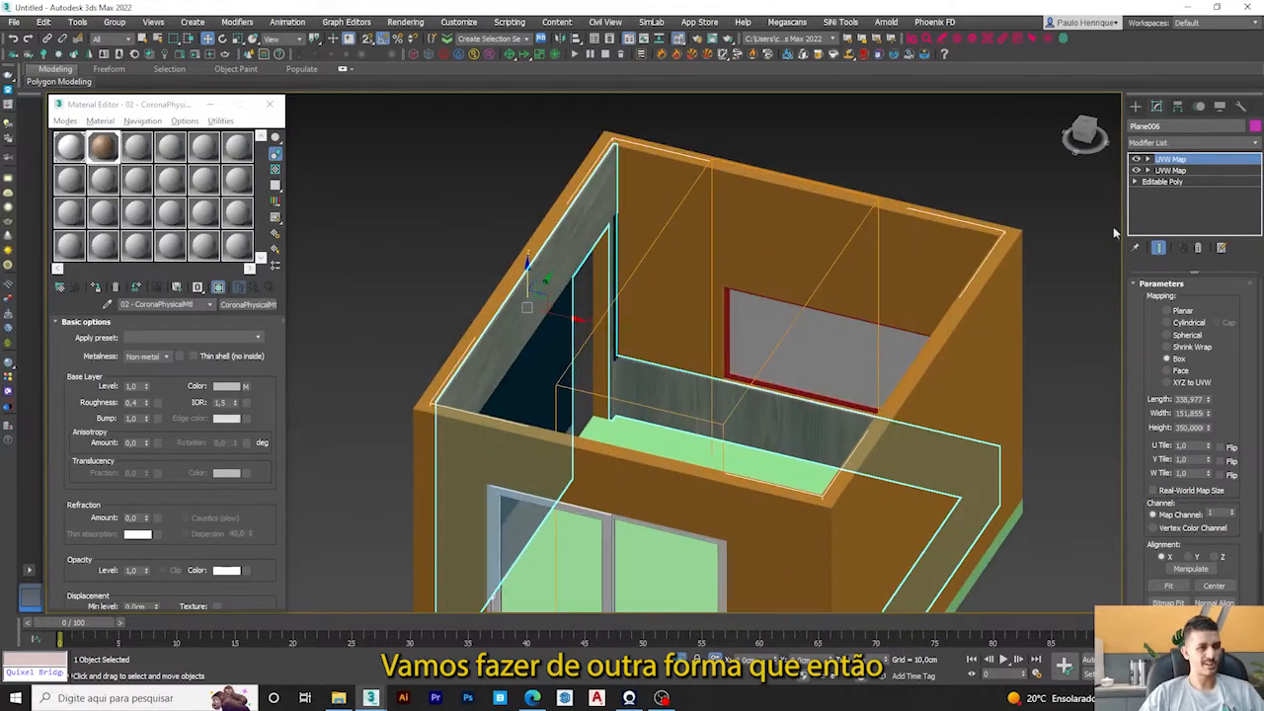
Delete both UVW Map modifiers from the panel so only the Editable Poly remains, then deselect it.
{"action": "right_click", "coordinate": [1180, 162]}
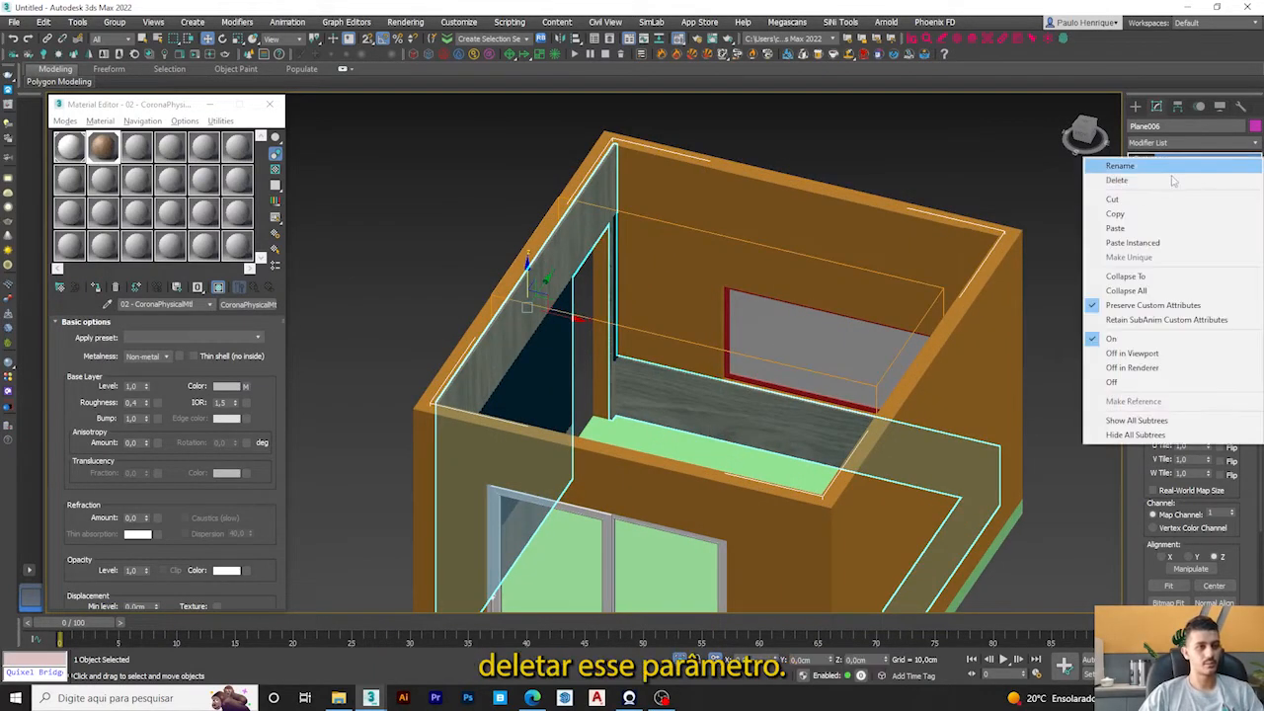
{"action": "left_click", "coordinate": [1171, 183]}
{"action": "left_click", "coordinate": [731, 145]}
{"action": "left_click", "coordinate": [584, 236]}
{"action": "left_click", "coordinate": [582, 233]}
{"action": "middle_click_drag", "start_coordinate": [583, 233], "coordinate": [537, 235], "text": "alt"}
{"action": "right_click", "coordinate": [1168, 197]}
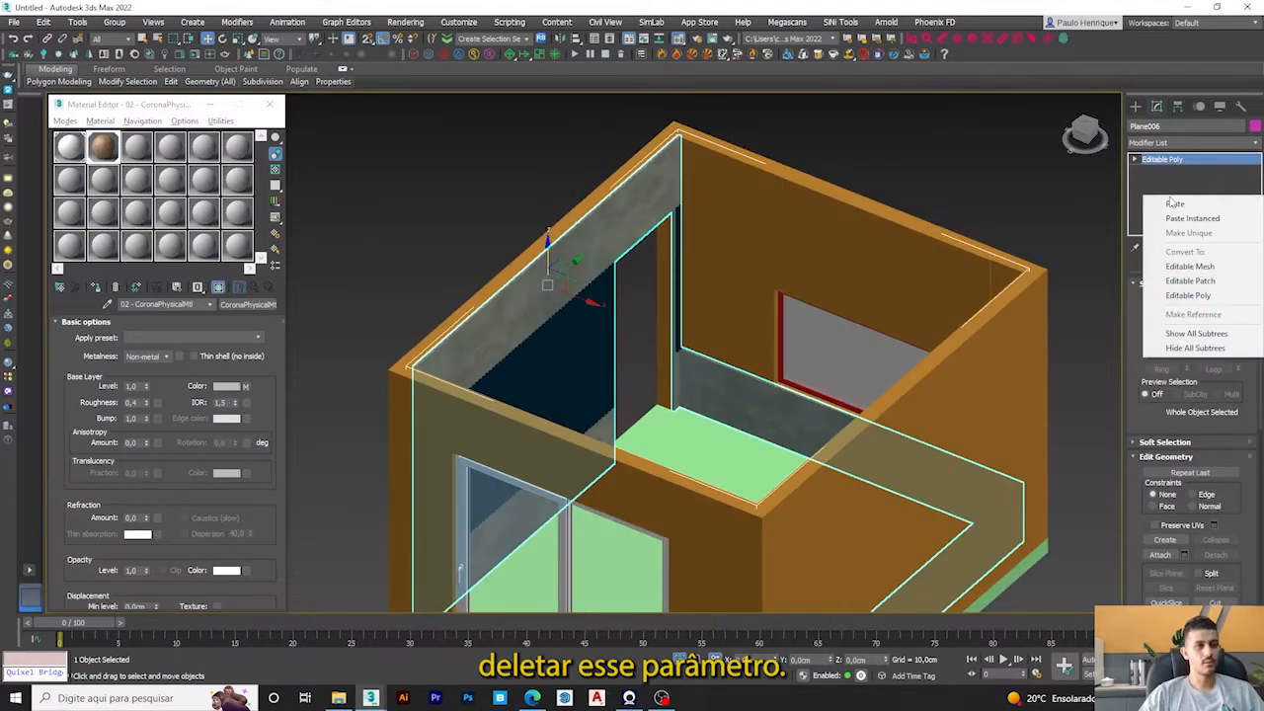
{"action": "left_click", "coordinate": [1066, 211]}
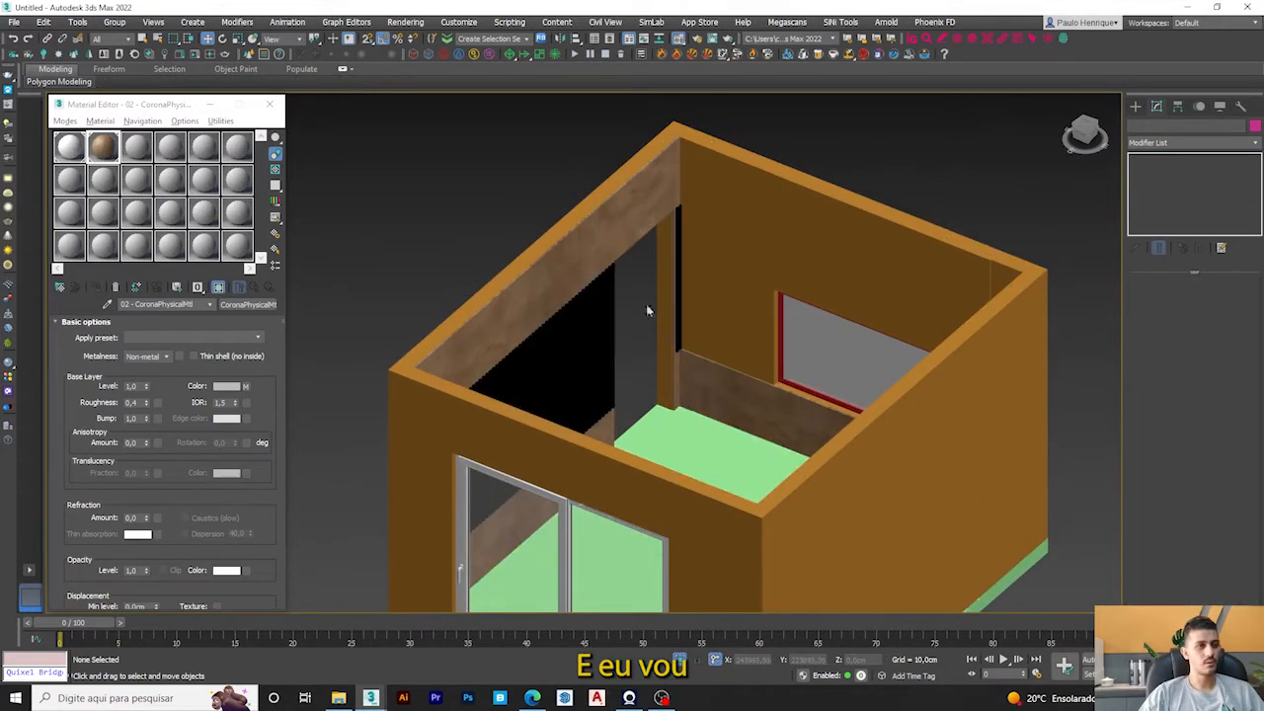
Select the panel's polygons under the window and detach them as a separate object.
{"action": "left_click", "coordinate": [647, 208]}
{"action": "left_click", "coordinate": [1205, 298]}
{"action": "middle_click_drag", "start_coordinate": [987, 326], "coordinate": [875, 366], "text": "alt"}
{"action": "scroll", "coordinate": [810, 377], "scroll_direction": "up", "scroll_amount": 5}
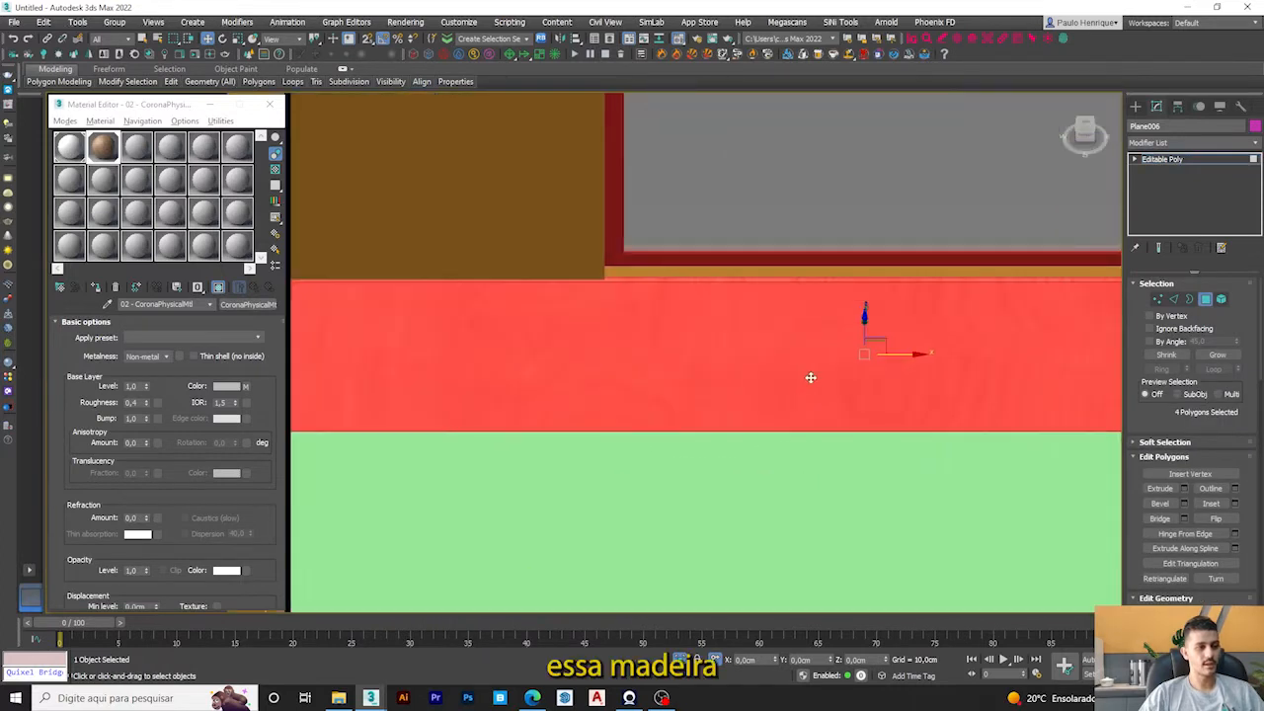
{"action": "scroll", "coordinate": [1224, 528], "scroll_direction": "down", "scroll_amount": 3}
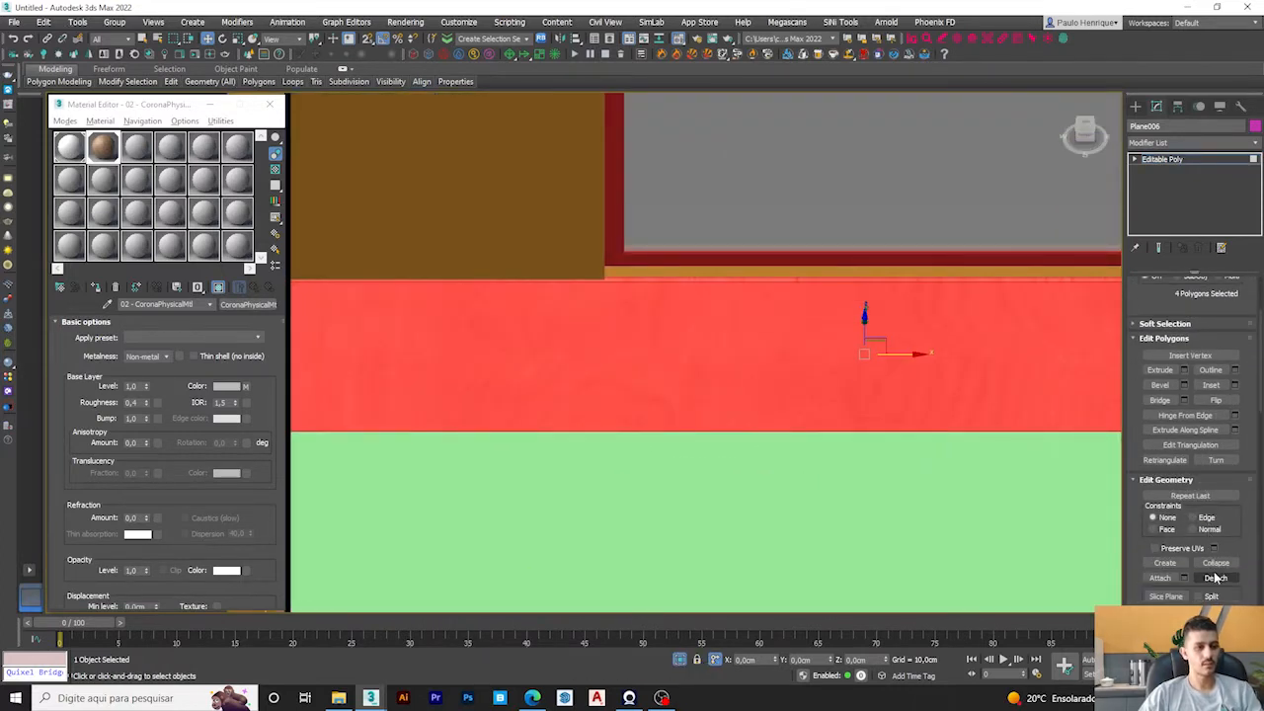
{"action": "left_click", "coordinate": [1216, 578]}
{"action": "key", "text": "Return"}
Paste the copied UVW Map onto the remaining slatted wall panel and align it to the Z axis.
{"action": "scroll", "coordinate": [846, 285], "scroll_direction": "down", "scroll_amount": 5}
{"action": "middle_click_drag", "start_coordinate": [846, 285], "coordinate": [674, 259], "text": "alt"}
{"action": "scroll", "coordinate": [693, 332], "scroll_direction": "up", "scroll_amount": 4}
{"action": "right_click", "coordinate": [1145, 205]}
{"action": "left_click", "coordinate": [1175, 262]}
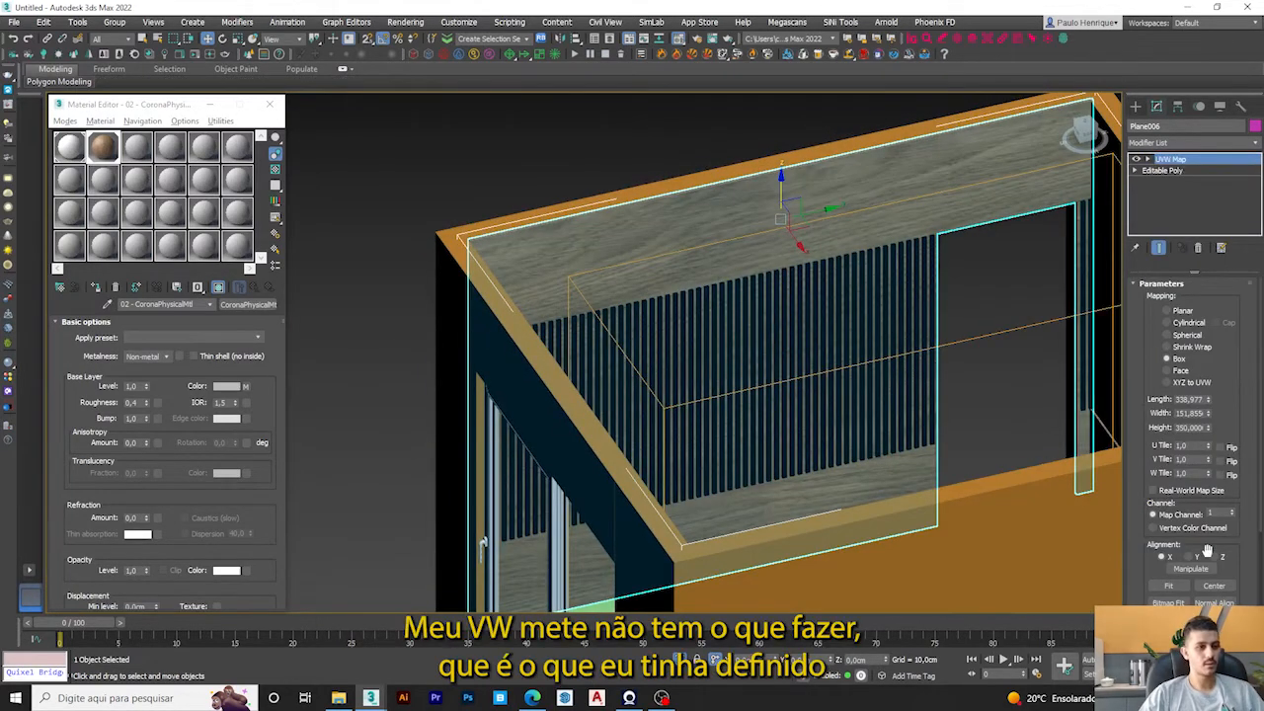
{"action": "scroll", "coordinate": [1030, 428], "scroll_direction": "up", "scroll_amount": 3}
{"action": "left_click", "coordinate": [1030, 428]}
Paste the UVW Map onto the detached strip under the window, keeping its X alignment, and check the grain.
{"action": "middle_click_drag", "start_coordinate": [1030, 428], "coordinate": [708, 289], "text": "alt"}
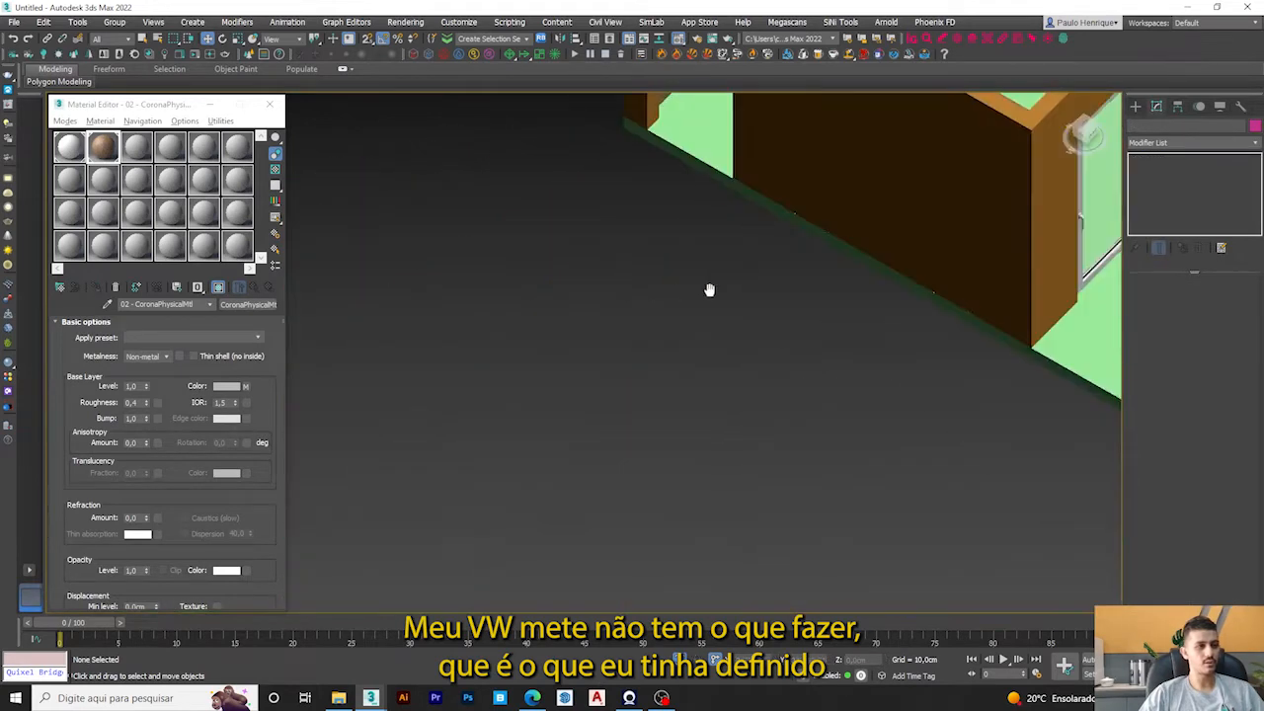
{"action": "scroll", "coordinate": [709, 289], "scroll_direction": "down", "scroll_amount": 5}
{"action": "left_click", "coordinate": [629, 265]}
{"action": "scroll", "coordinate": [630, 265], "scroll_direction": "up", "scroll_amount": 2}
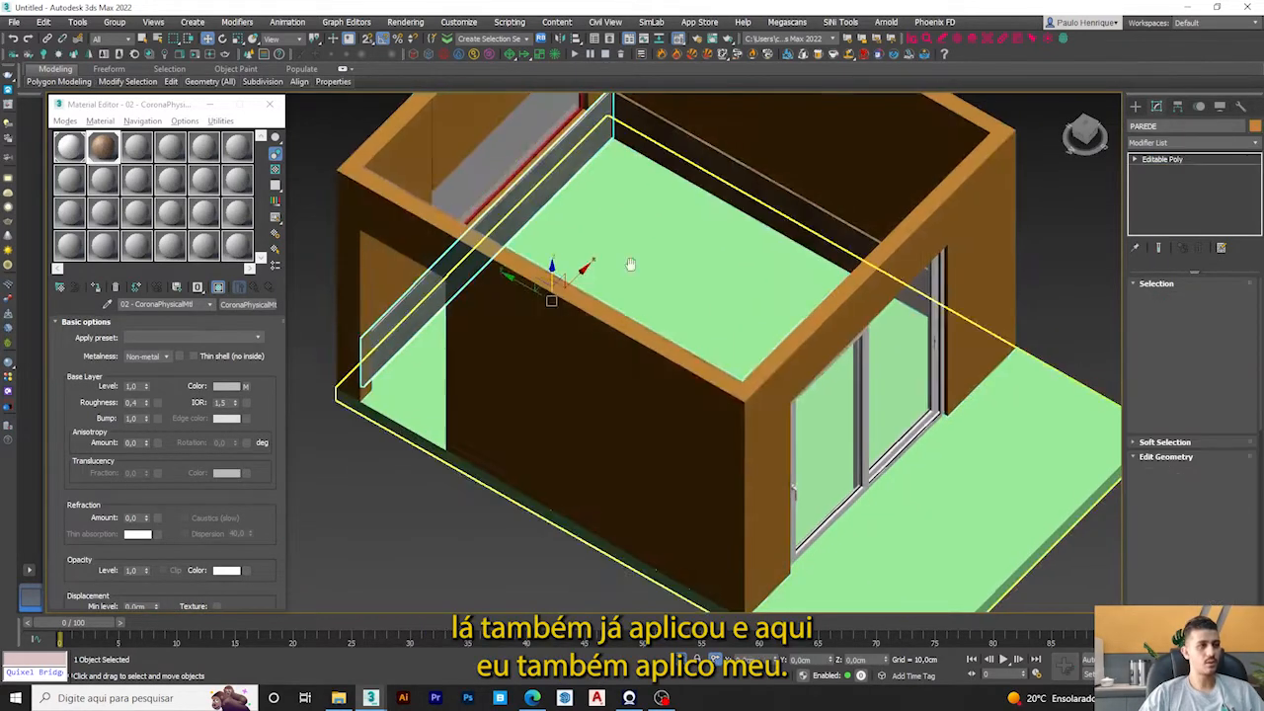
{"action": "scroll", "coordinate": [630, 265], "scroll_direction": "up", "scroll_amount": 4}
{"action": "left_click", "coordinate": [655, 423]}
{"action": "right_click", "coordinate": [1189, 192]}
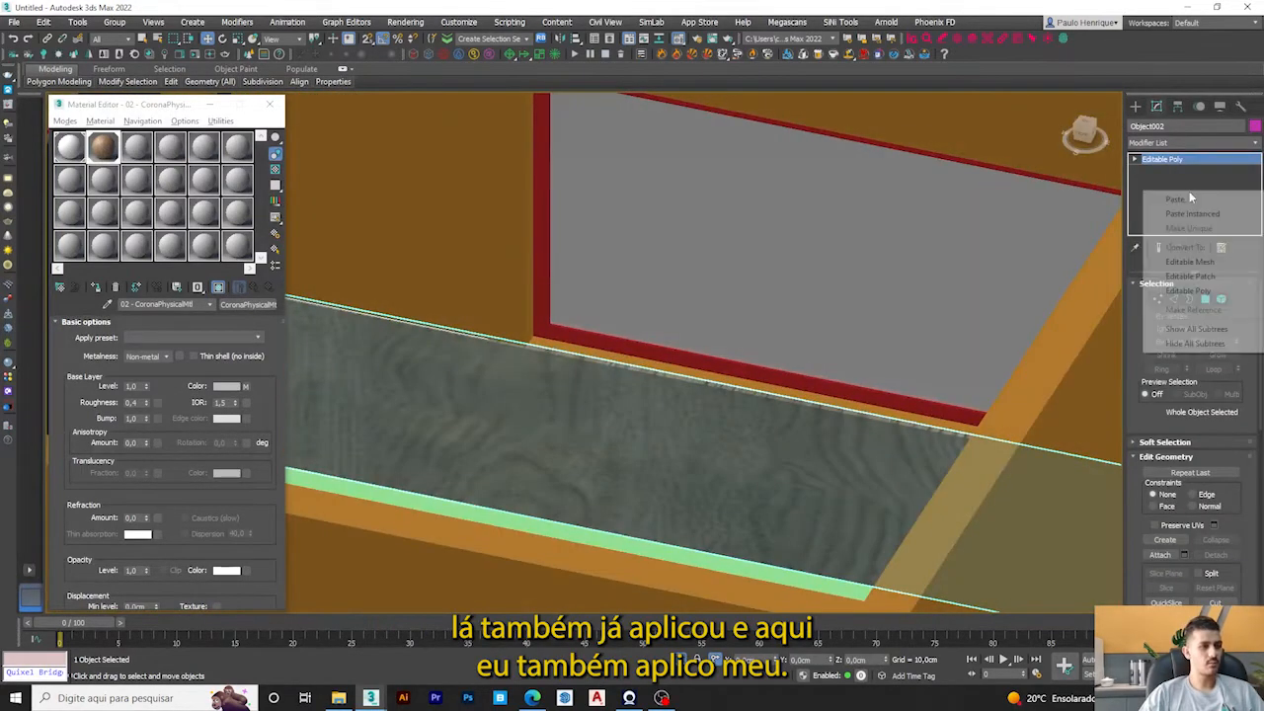
{"action": "left_click", "coordinate": [1189, 198]}
{"action": "middle_click_drag", "start_coordinate": [1027, 464], "coordinate": [1106, 513], "text": "alt"}
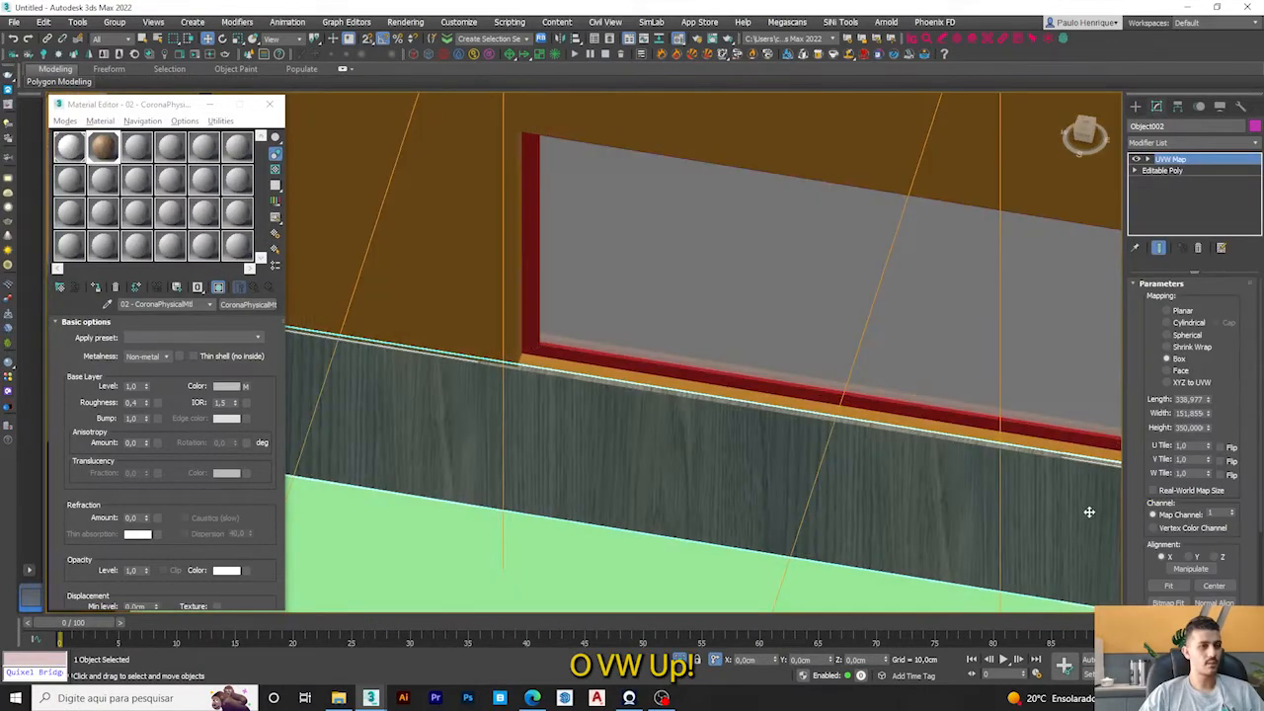
{"action": "scroll", "coordinate": [1105, 512], "scroll_direction": "down", "scroll_amount": 6}
{"action": "left_click", "coordinate": [780, 233]}
{"action": "scroll", "coordinate": [663, 376], "scroll_direction": "up", "scroll_amount": 6}
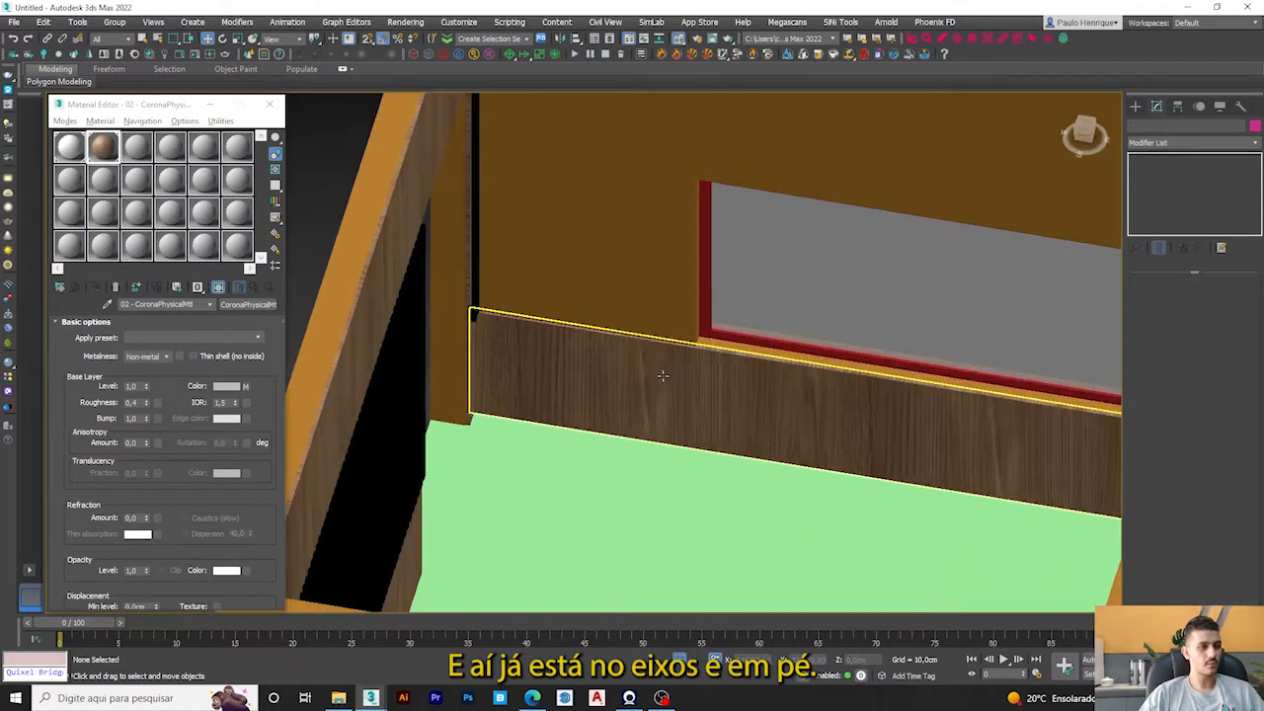
Convert the slatted wall panel back to a plain Editable Poly and attach the strip under the window to it.
{"action": "scroll", "coordinate": [663, 376], "scroll_direction": "down", "scroll_amount": 6}
{"action": "left_click", "coordinate": [656, 357]}
{"action": "right_click", "coordinate": [557, 238]}
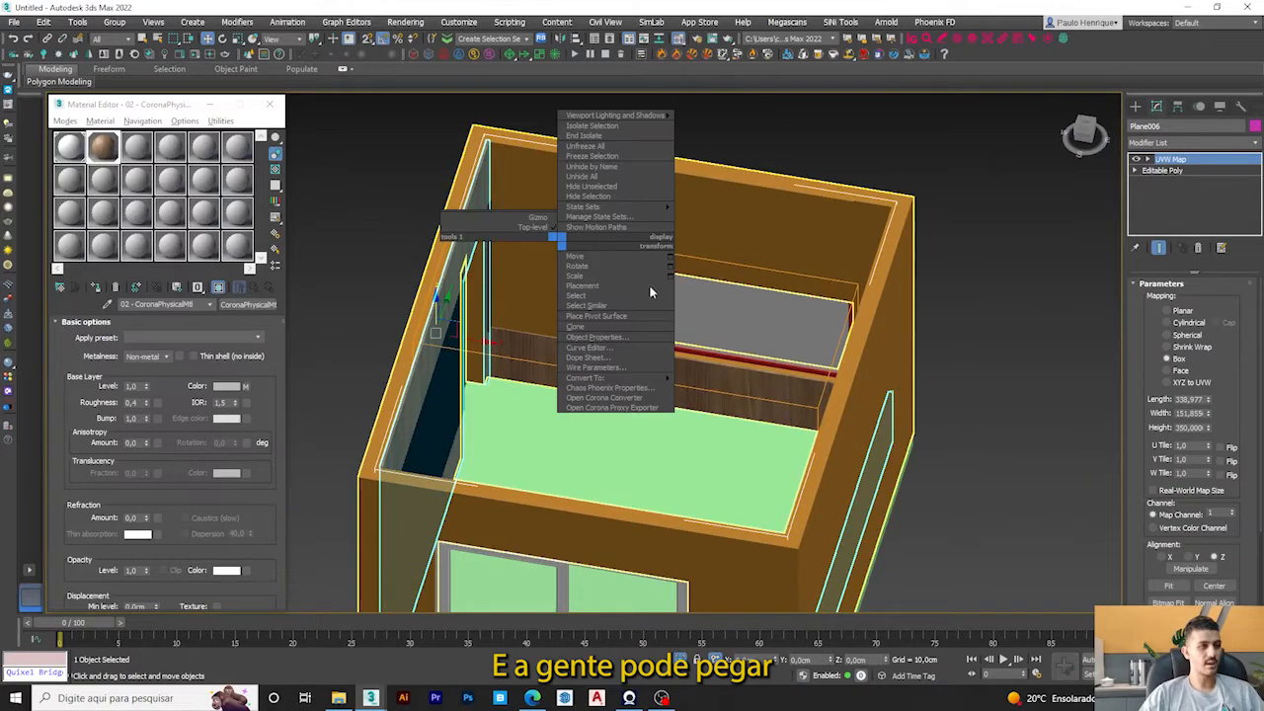
{"action": "left_click", "coordinate": [720, 387]}
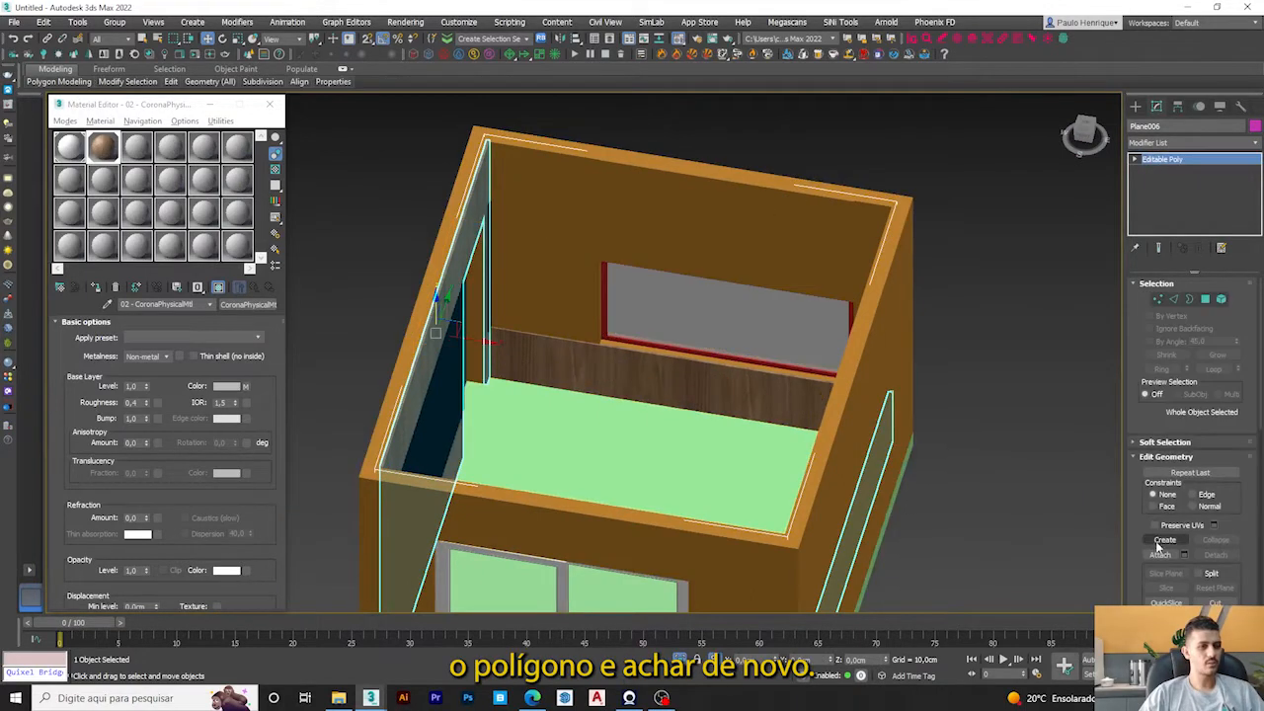
{"action": "left_click", "coordinate": [1159, 555]}
{"action": "middle_click_drag", "start_coordinate": [751, 375], "coordinate": [523, 298], "text": "alt"}
{"action": "key", "text": "w"}
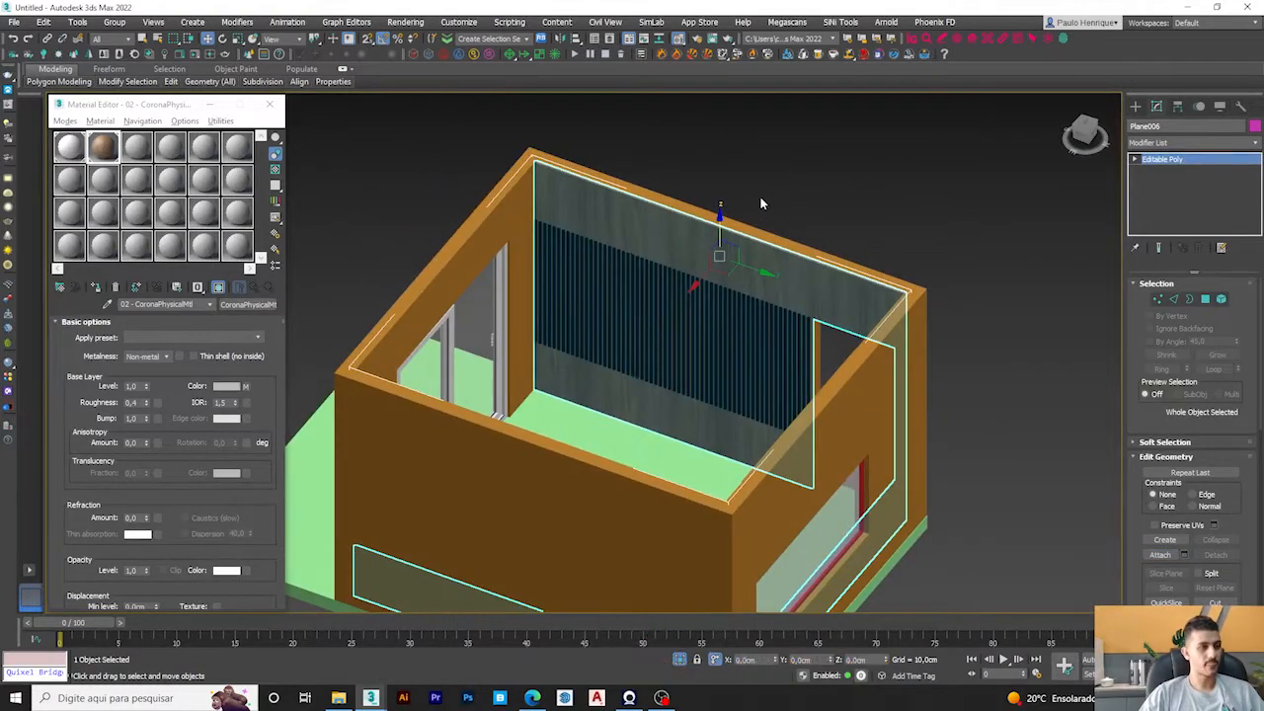
Select the vertical slats on the wall panel and assign the wood material from the second slot to them.
{"action": "left_click", "coordinate": [764, 201]}
{"action": "scroll", "coordinate": [682, 288], "scroll_direction": "up", "scroll_amount": 5}
{"action": "left_click", "coordinate": [698, 271]}
{"action": "scroll", "coordinate": [698, 272], "scroll_direction": "down", "scroll_amount": 5}
{"action": "scroll", "coordinate": [743, 404], "scroll_direction": "up", "scroll_amount": 4}
{"action": "middle_click_drag", "start_coordinate": [742, 403], "coordinate": [623, 270], "text": "alt"}
{"action": "scroll", "coordinate": [624, 270], "scroll_direction": "up", "scroll_amount": 3}
{"action": "scroll", "coordinate": [735, 250], "scroll_direction": "up", "scroll_amount": 2}
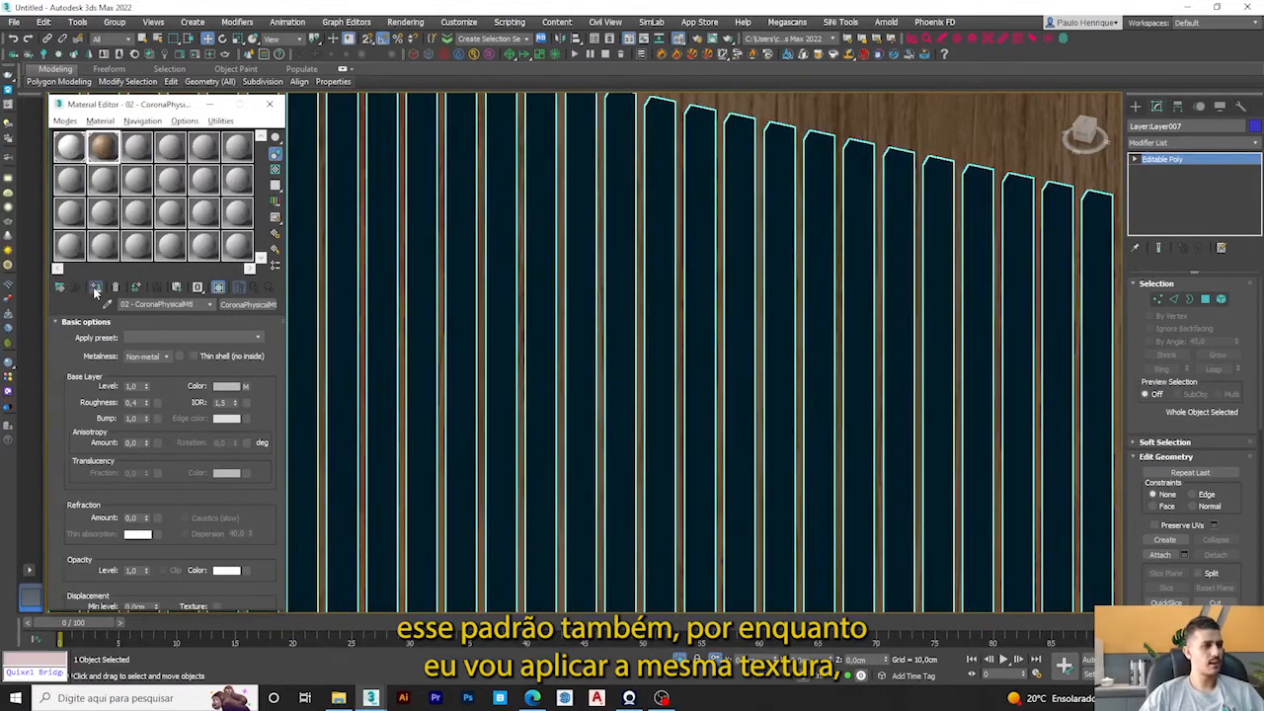
{"action": "left_click", "coordinate": [95, 286]}
Paste the copied UVW Map modifier onto the slats and align its mapping to the Z axis.
{"action": "scroll", "coordinate": [584, 302], "scroll_direction": "down", "scroll_amount": 4}
{"action": "left_click", "coordinate": [1194, 142]}
{"action": "left_click", "coordinate": [1174, 206]}
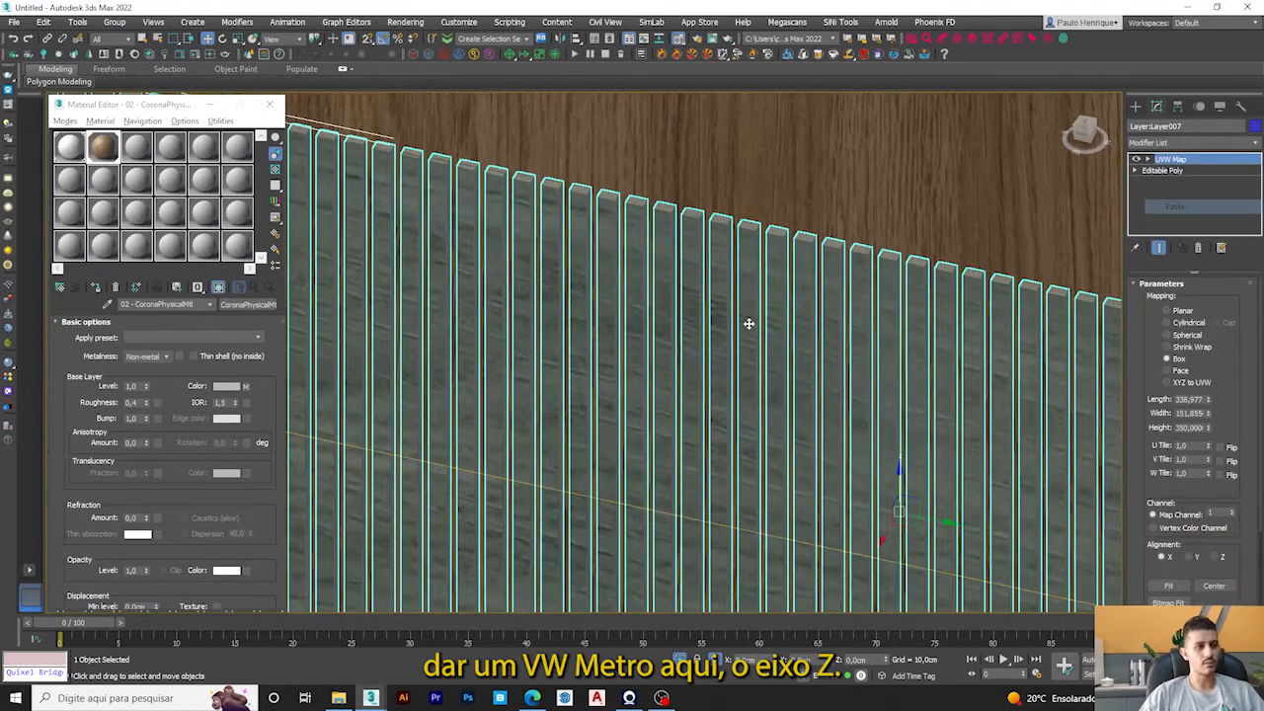
{"action": "left_click", "coordinate": [1223, 559]}
{"action": "scroll", "coordinate": [967, 424], "scroll_direction": "down", "scroll_amount": 5}
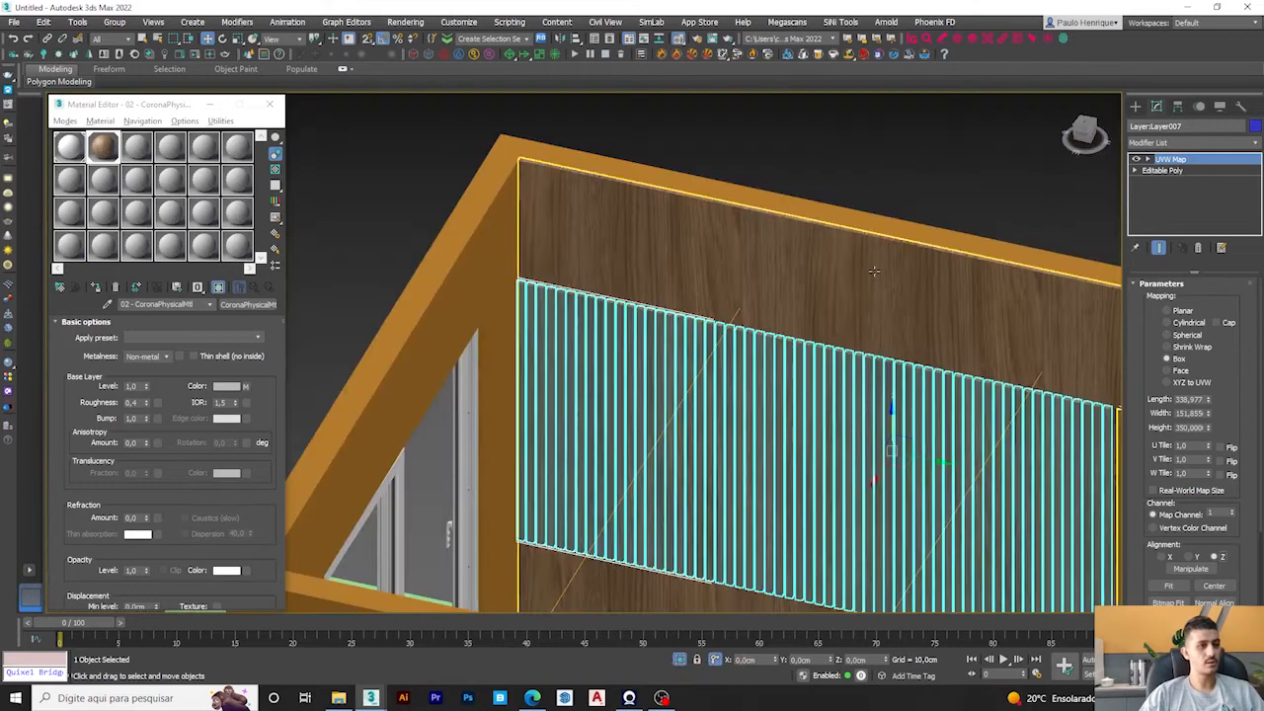
Select the wood wall panel together with its slats and hide both objects.
{"action": "key", "text": "Delete"}
{"action": "scroll", "coordinate": [726, 316], "scroll_direction": "down", "scroll_amount": 2}
{"action": "middle_click_drag", "start_coordinate": [718, 357], "coordinate": [692, 368]}
{"action": "scroll", "coordinate": [637, 292], "scroll_direction": "up", "scroll_amount": 5}
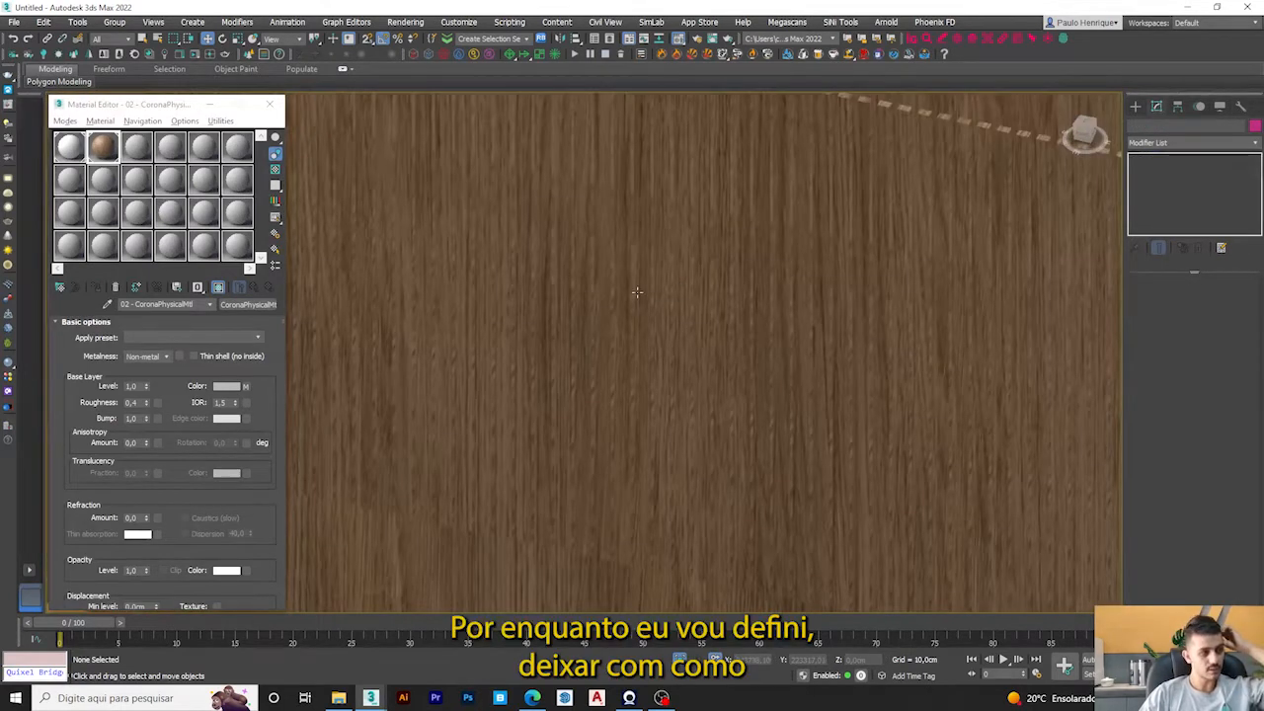
{"action": "scroll", "coordinate": [637, 292], "scroll_direction": "down", "scroll_amount": 5}
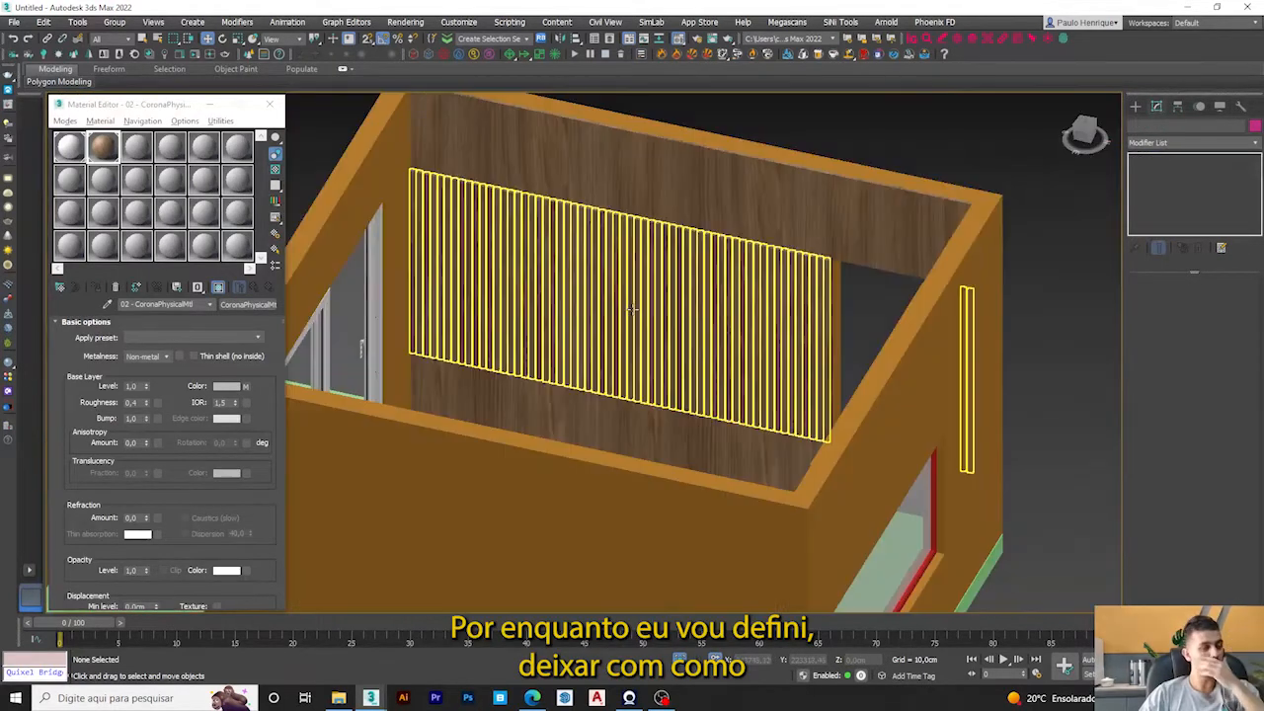
{"action": "left_click", "coordinate": [590, 264]}
{"action": "middle_click_drag", "start_coordinate": [593, 267], "coordinate": [656, 265], "text": "alt"}
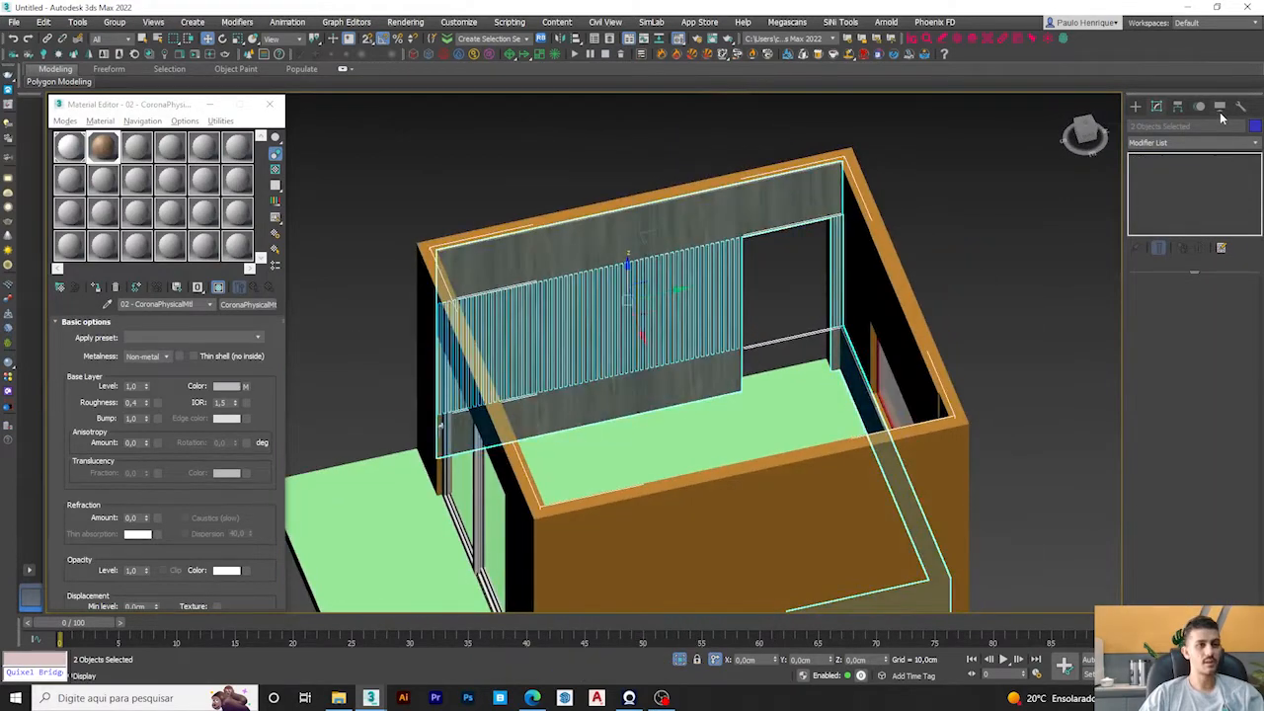
{"action": "left_click", "coordinate": [1220, 109]}
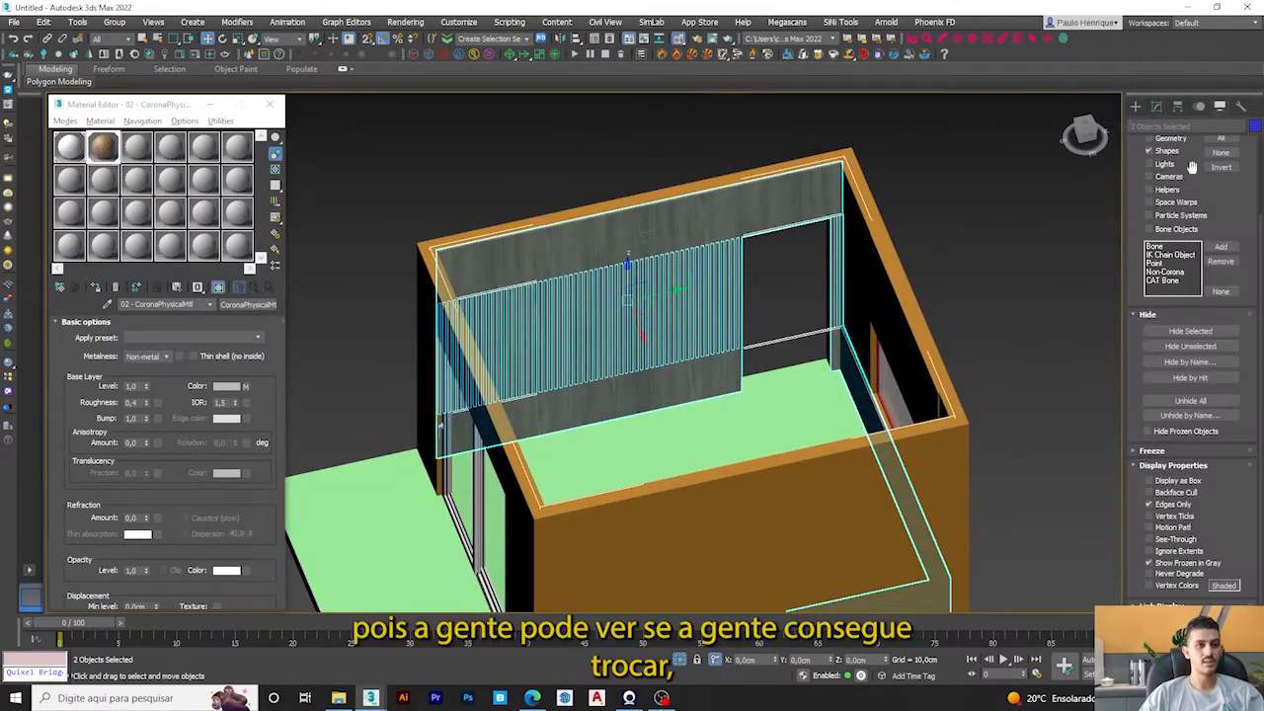
{"action": "left_click", "coordinate": [1190, 331]}
Select the window frame and sample the sliding door frame's white plastic material into the third material slot.
{"action": "middle_click_drag", "start_coordinate": [795, 324], "coordinate": [631, 226], "text": "alt"}
{"action": "scroll", "coordinate": [644, 337], "scroll_direction": "up", "scroll_amount": 4}
{"action": "left_click", "coordinate": [604, 337]}
{"action": "scroll", "coordinate": [605, 338], "scroll_direction": "down", "scroll_amount": 4}
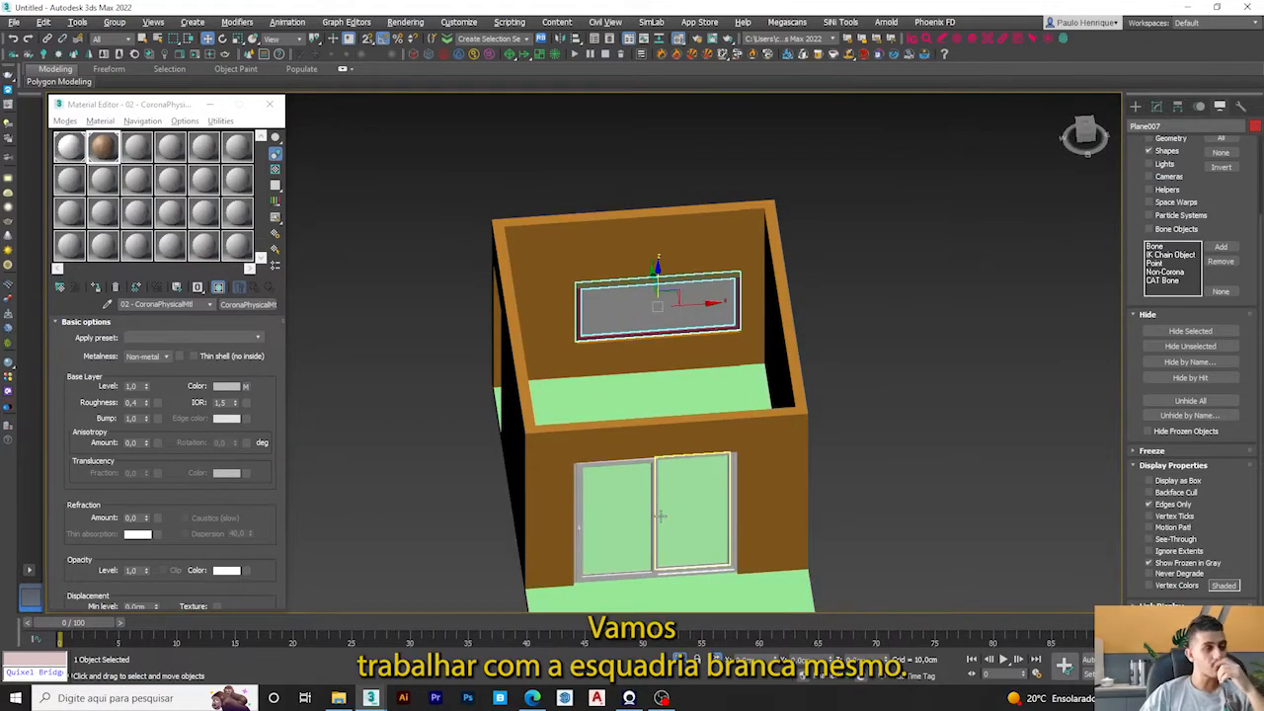
{"action": "scroll", "coordinate": [661, 514], "scroll_direction": "up", "scroll_amount": 6}
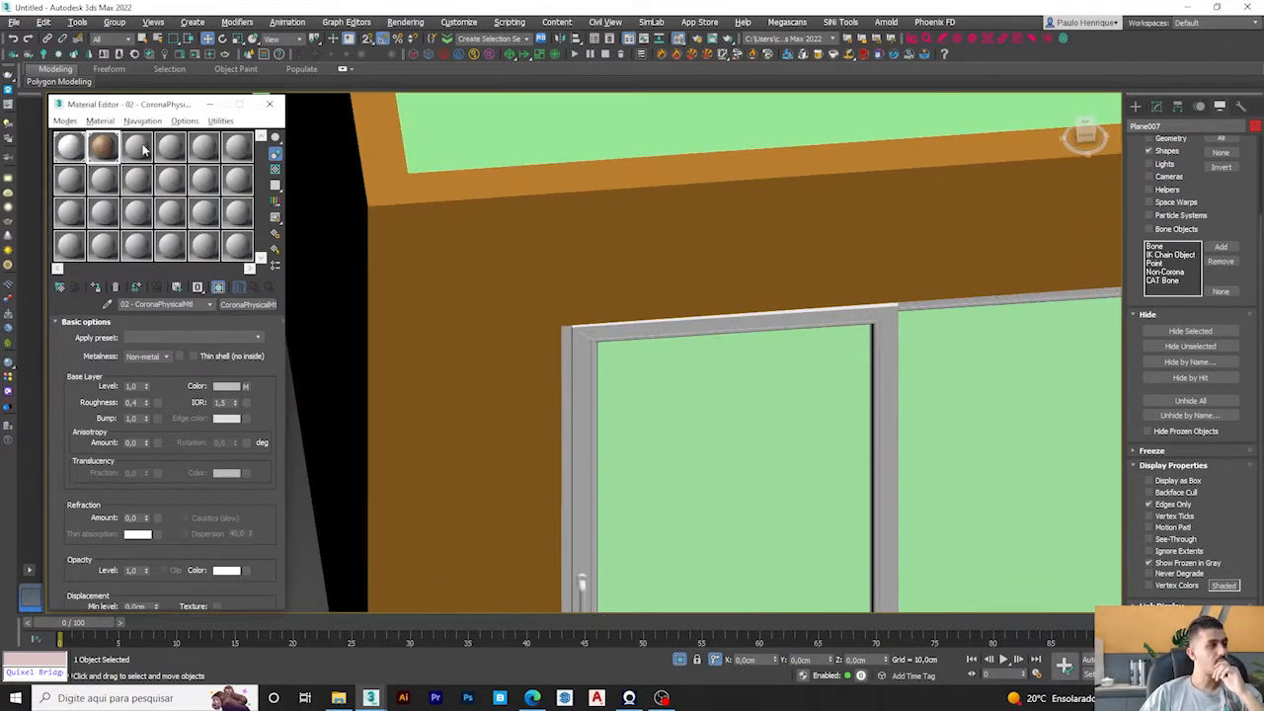
{"action": "left_click", "coordinate": [138, 147]}
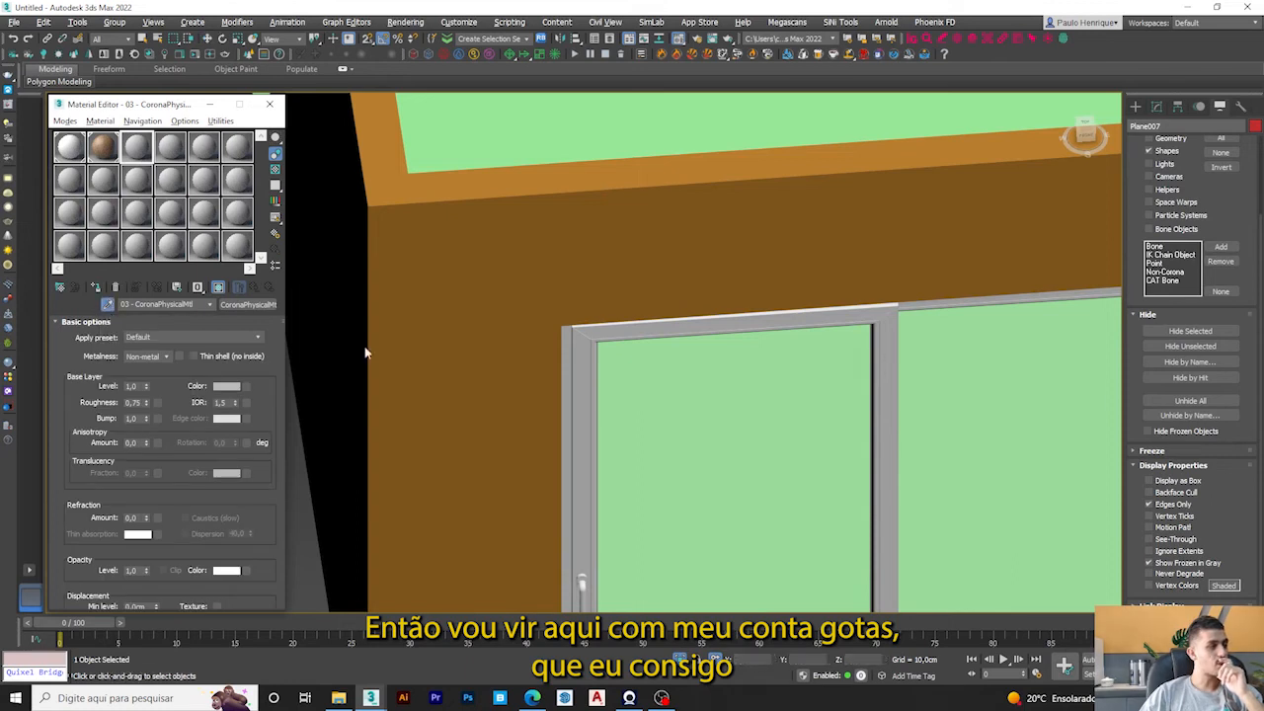
{"action": "middle_click_drag", "start_coordinate": [692, 406], "coordinate": [663, 299]}
{"action": "scroll", "coordinate": [594, 265], "scroll_direction": "up", "scroll_amount": 5}
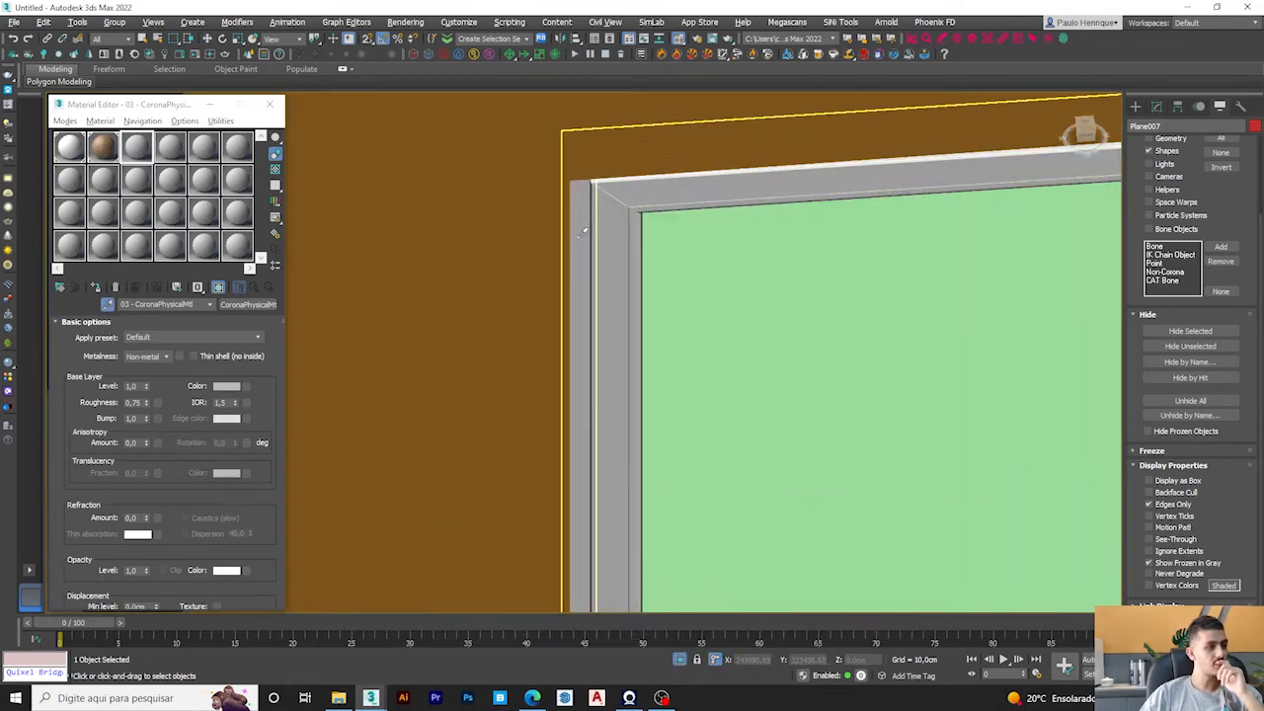
{"action": "left_click", "coordinate": [581, 237]}
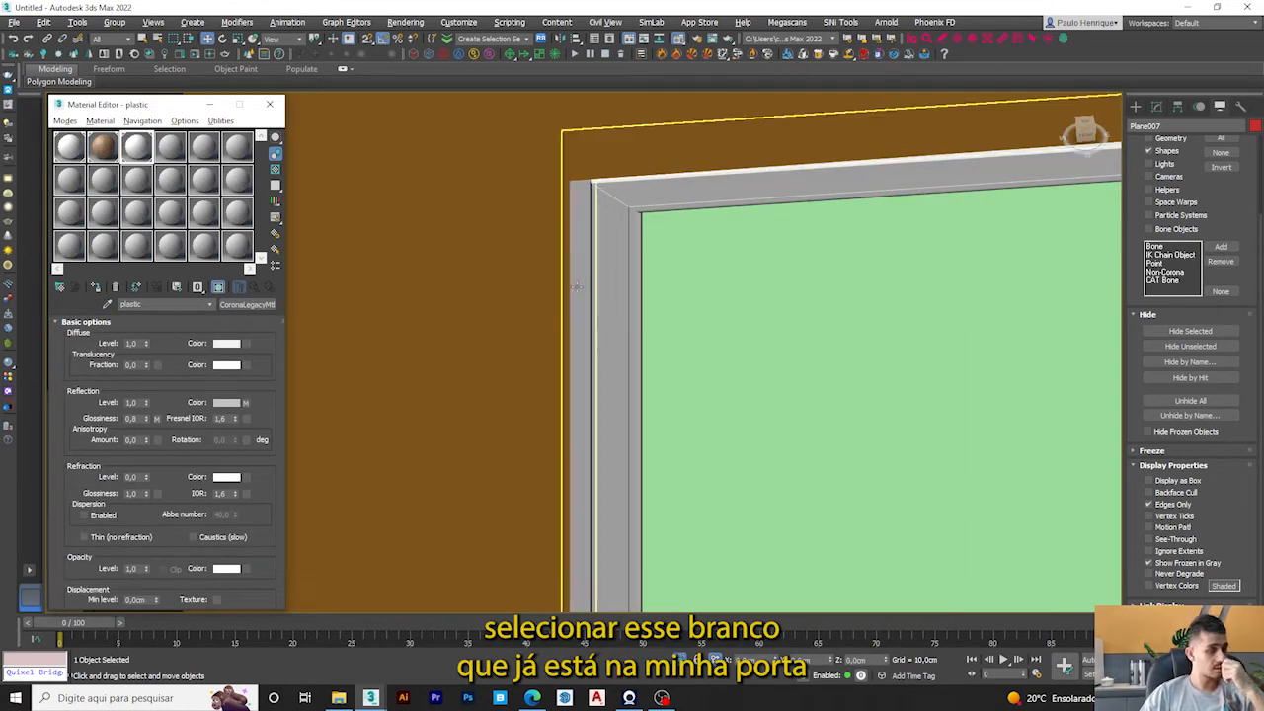
Assign the white plastic material to the selected window frame, then clear the selection.
{"action": "scroll", "coordinate": [586, 221], "scroll_direction": "down", "scroll_amount": 8}
{"action": "middle_click_drag", "start_coordinate": [586, 221], "coordinate": [586, 375], "text": "alt"}
{"action": "scroll", "coordinate": [628, 193], "scroll_direction": "up", "scroll_amount": 8}
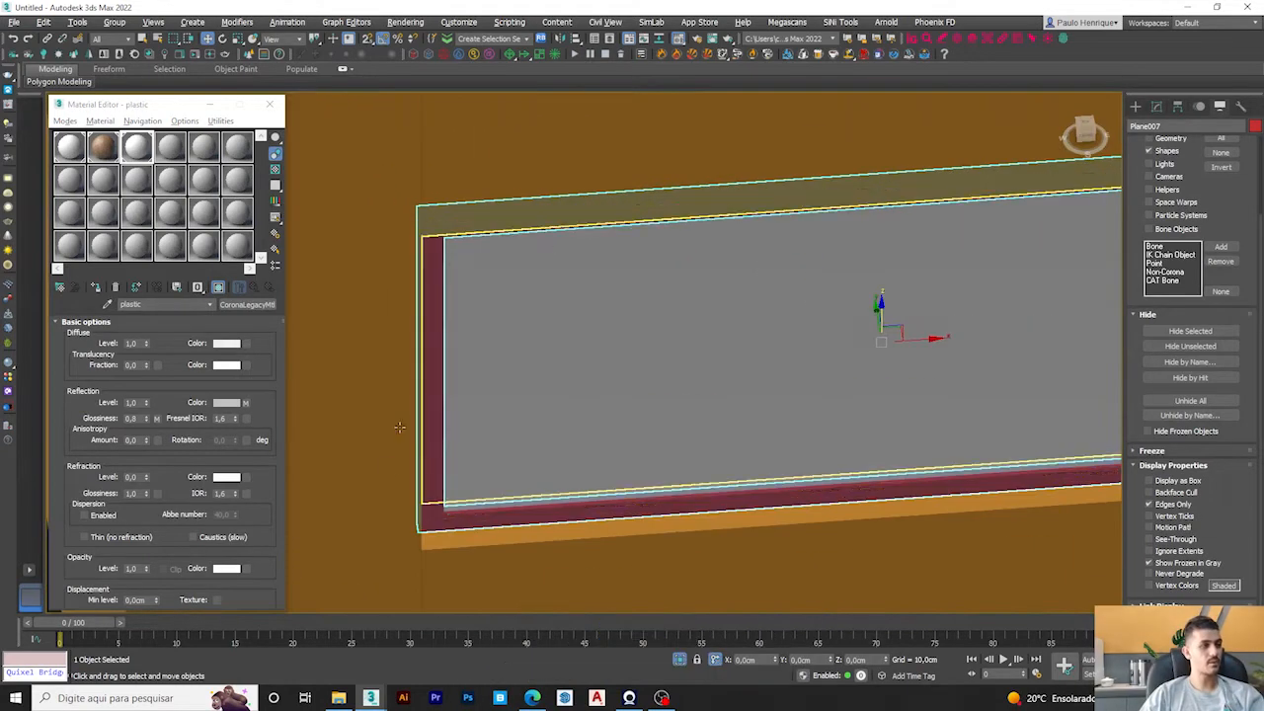
{"action": "scroll", "coordinate": [460, 529], "scroll_direction": "up", "scroll_amount": 2}
{"action": "scroll", "coordinate": [745, 423], "scroll_direction": "down", "scroll_amount": 10}
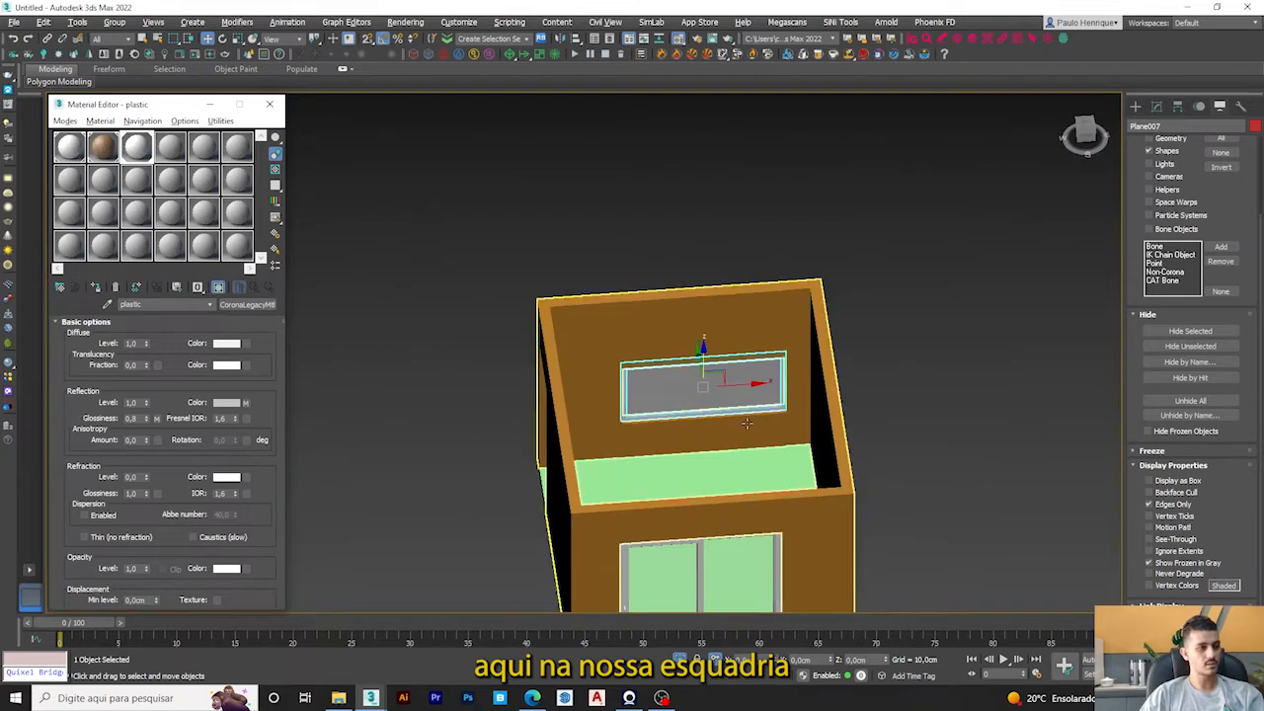
{"action": "middle_click_drag", "start_coordinate": [744, 423], "coordinate": [883, 256], "text": "alt"}
{"action": "left_click", "coordinate": [882, 257]}
Sample the sliding door's glass material into the fourth material slot.
{"action": "scroll", "coordinate": [883, 257], "scroll_direction": "up", "scroll_amount": 3}
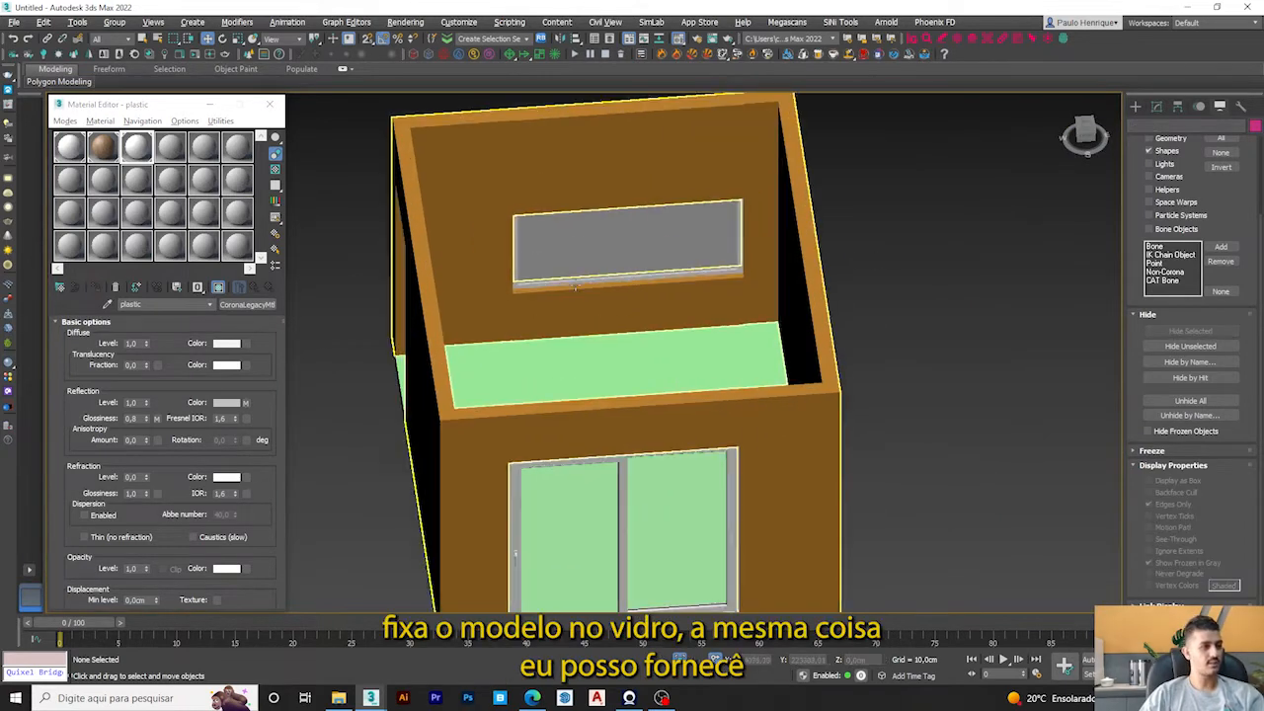
{"action": "left_click", "coordinate": [170, 148]}
{"action": "left_click", "coordinate": [107, 304]}
{"action": "scroll", "coordinate": [631, 362], "scroll_direction": "up", "scroll_amount": 5}
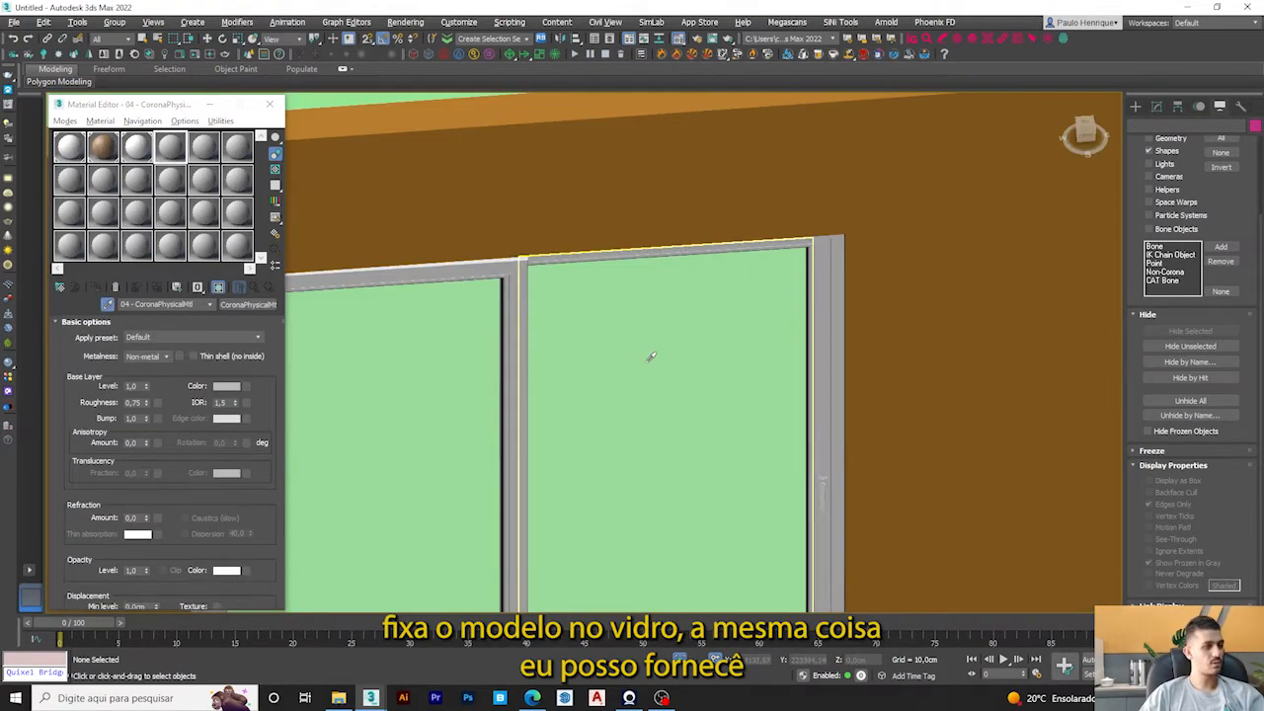
{"action": "left_click", "coordinate": [651, 356]}
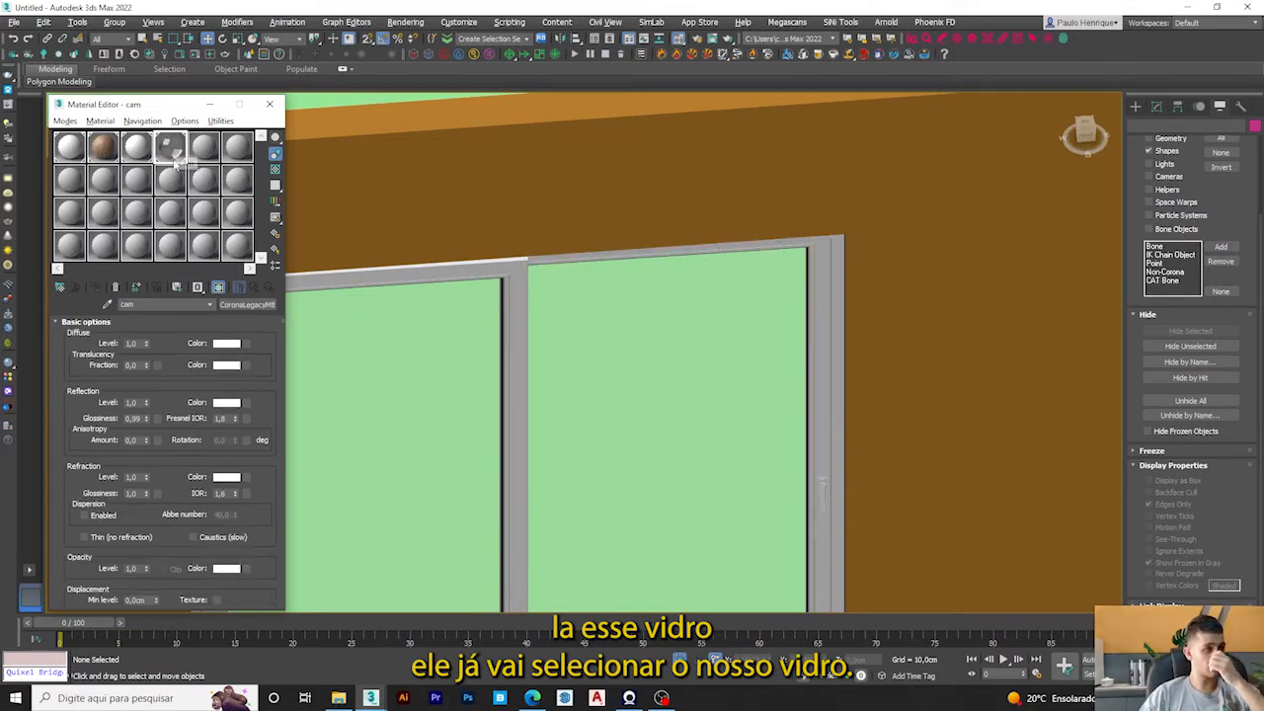
Select the window's glass pane and assign the sampled glass material to it.
{"action": "scroll", "coordinate": [657, 369], "scroll_direction": "down", "scroll_amount": 5}
{"action": "middle_click_drag", "start_coordinate": [626, 259], "coordinate": [587, 350]}
{"action": "scroll", "coordinate": [602, 198], "scroll_direction": "up", "scroll_amount": 4}
{"action": "left_click", "coordinate": [592, 261]}
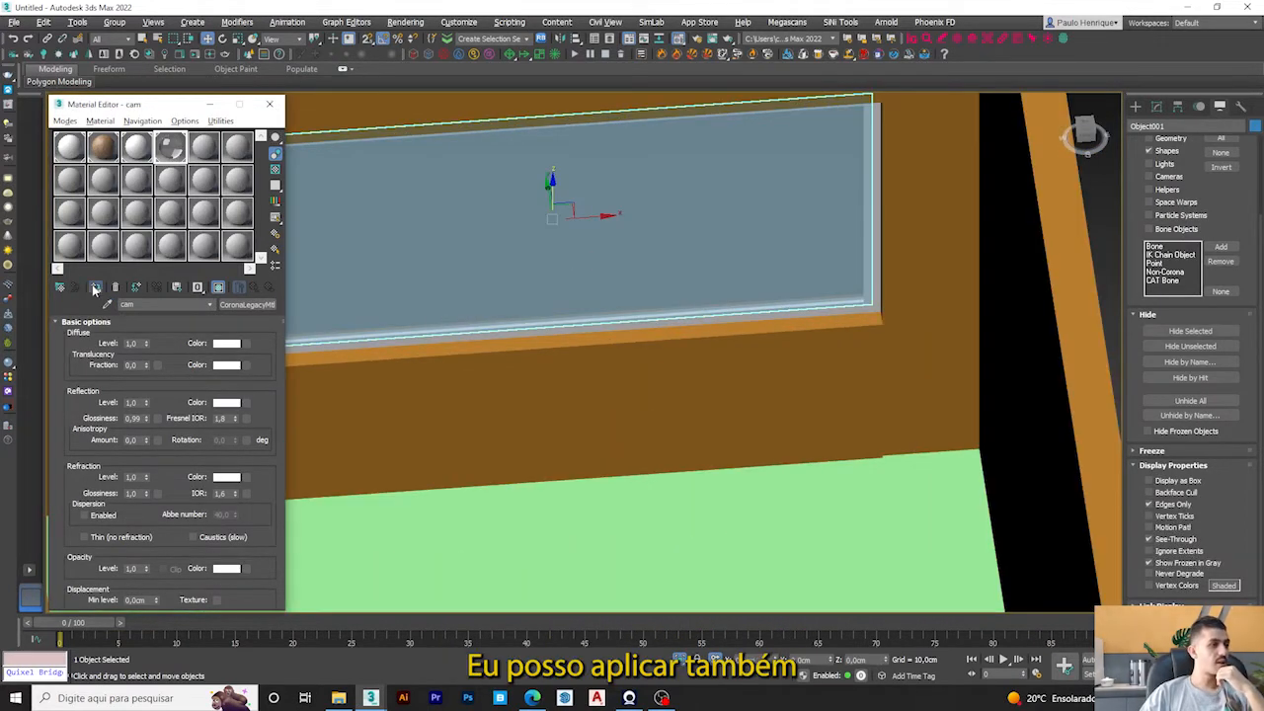
{"action": "scroll", "coordinate": [538, 317], "scroll_direction": "down", "scroll_amount": 5}
{"action": "middle_click_drag", "start_coordinate": [538, 318], "coordinate": [681, 269], "text": "alt"}
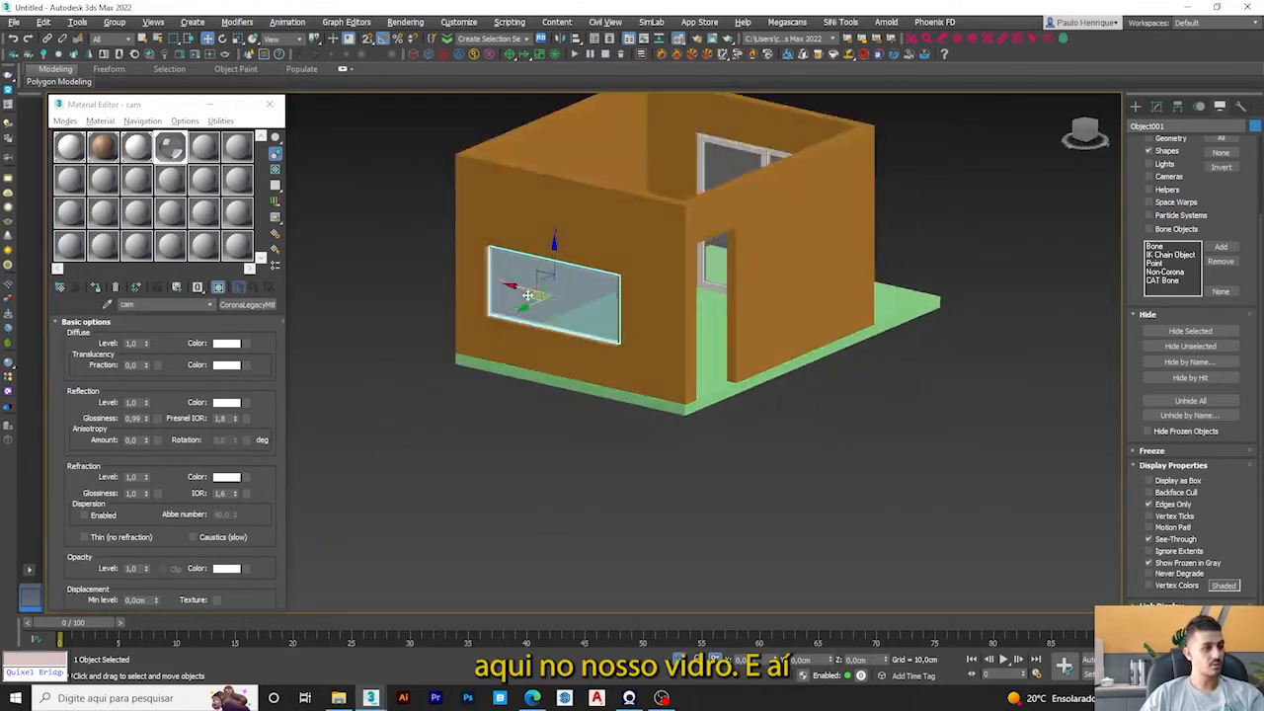
{"action": "scroll", "coordinate": [549, 306], "scroll_direction": "up", "scroll_amount": 3}
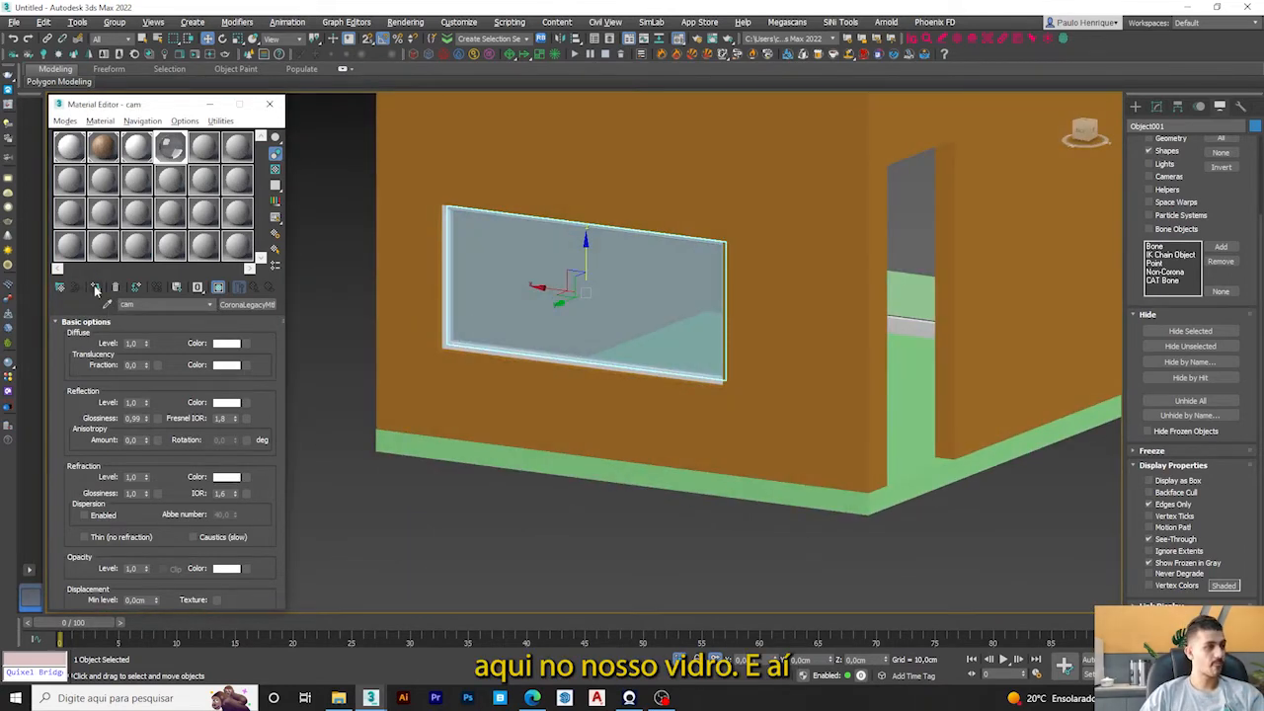
Enable Thin (no refraction) on the glass material, leaving Dispersion off, and clear the selection.
{"action": "left_click", "coordinate": [100, 515]}
{"action": "left_click", "coordinate": [100, 514]}
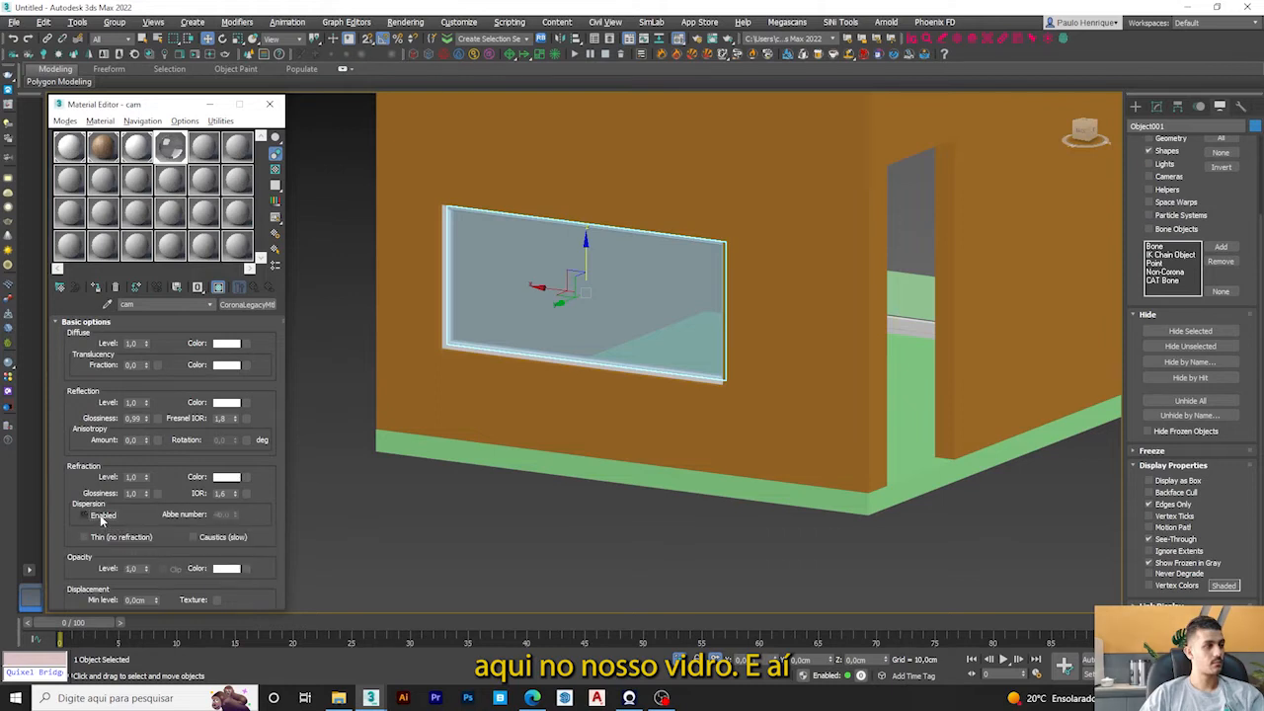
{"action": "left_click", "coordinate": [84, 536]}
{"action": "scroll", "coordinate": [609, 380], "scroll_direction": "down", "scroll_amount": 4}
{"action": "key", "text": "ctrl+d"}
Select the window's glass and its frame together and hide both.
{"action": "middle_click_drag", "start_coordinate": [609, 381], "coordinate": [478, 438], "text": "alt"}
{"action": "left_click", "coordinate": [477, 438]}
{"action": "scroll", "coordinate": [478, 438], "scroll_direction": "up", "scroll_amount": 4}
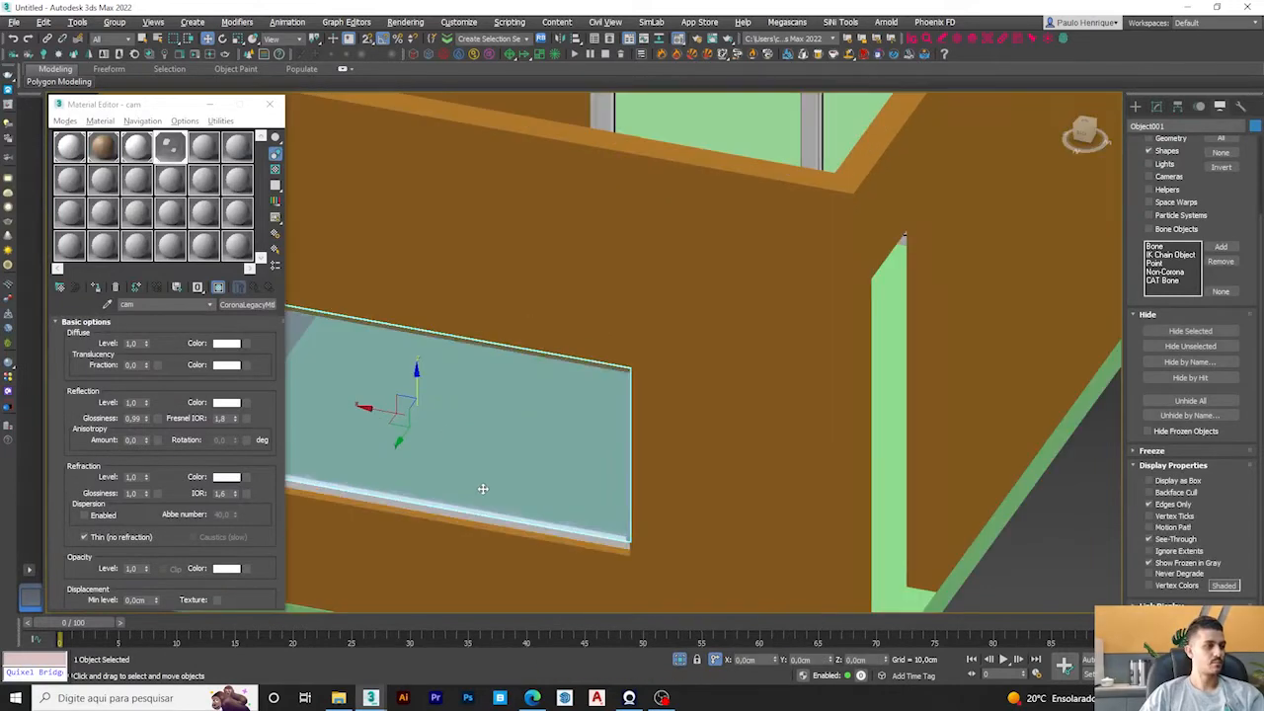
{"action": "left_click", "coordinate": [1010, 424], "text": "ctrl"}
{"action": "left_click", "coordinate": [1189, 332]}
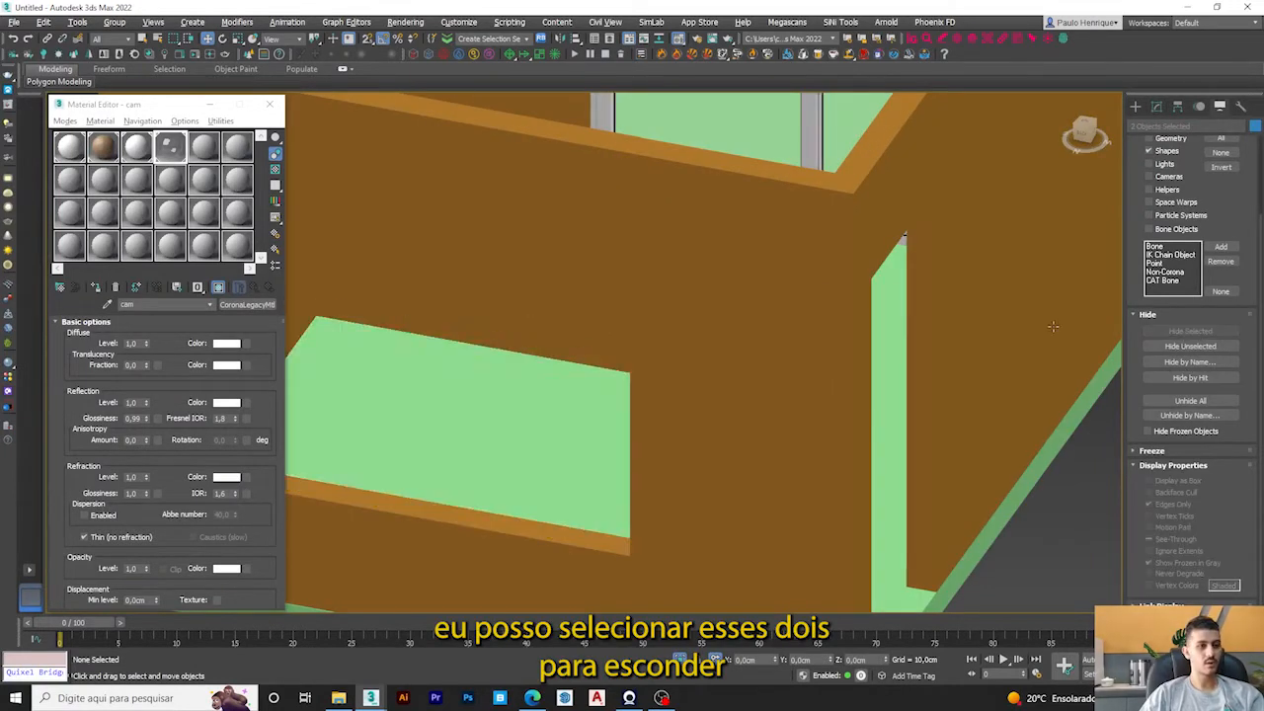
Select all the sliding door's pieces in the top view, removing the walls and floor from the selection.
{"action": "left_click", "coordinate": [685, 344]}
{"action": "key", "text": "alt+q"}
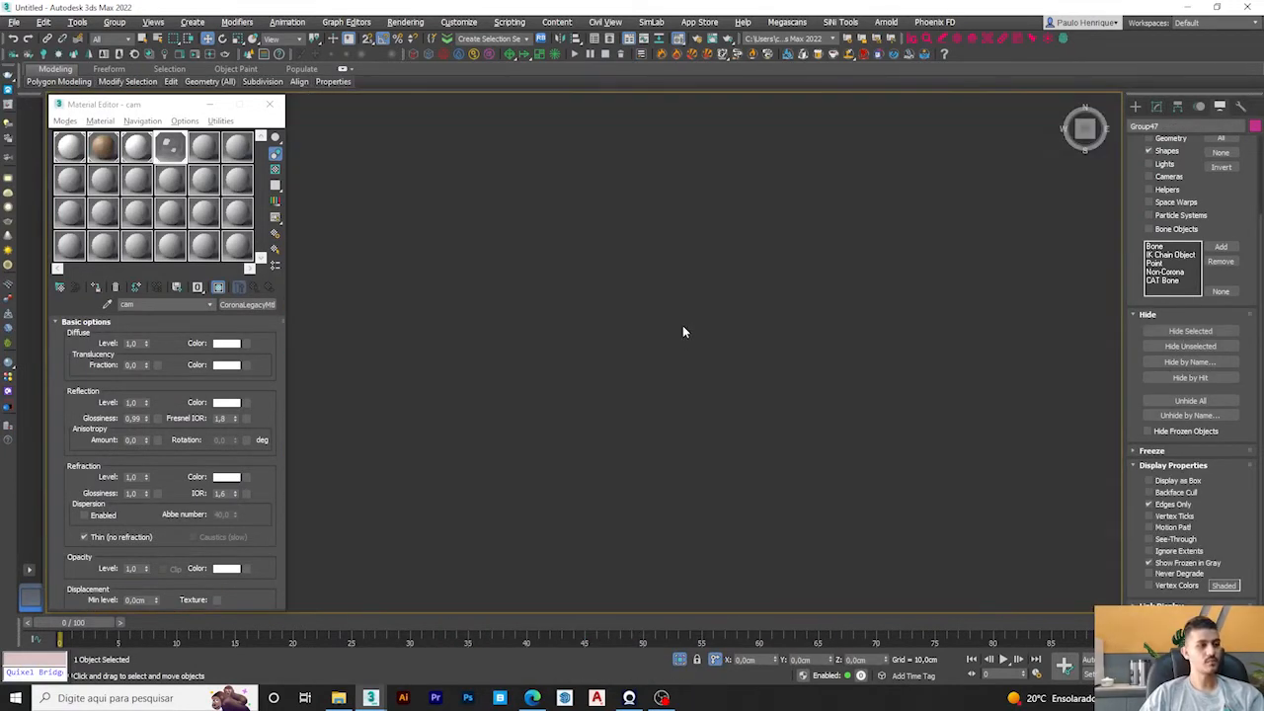
{"action": "left_click_drag", "start_coordinate": [770, 239], "coordinate": [435, 363]}
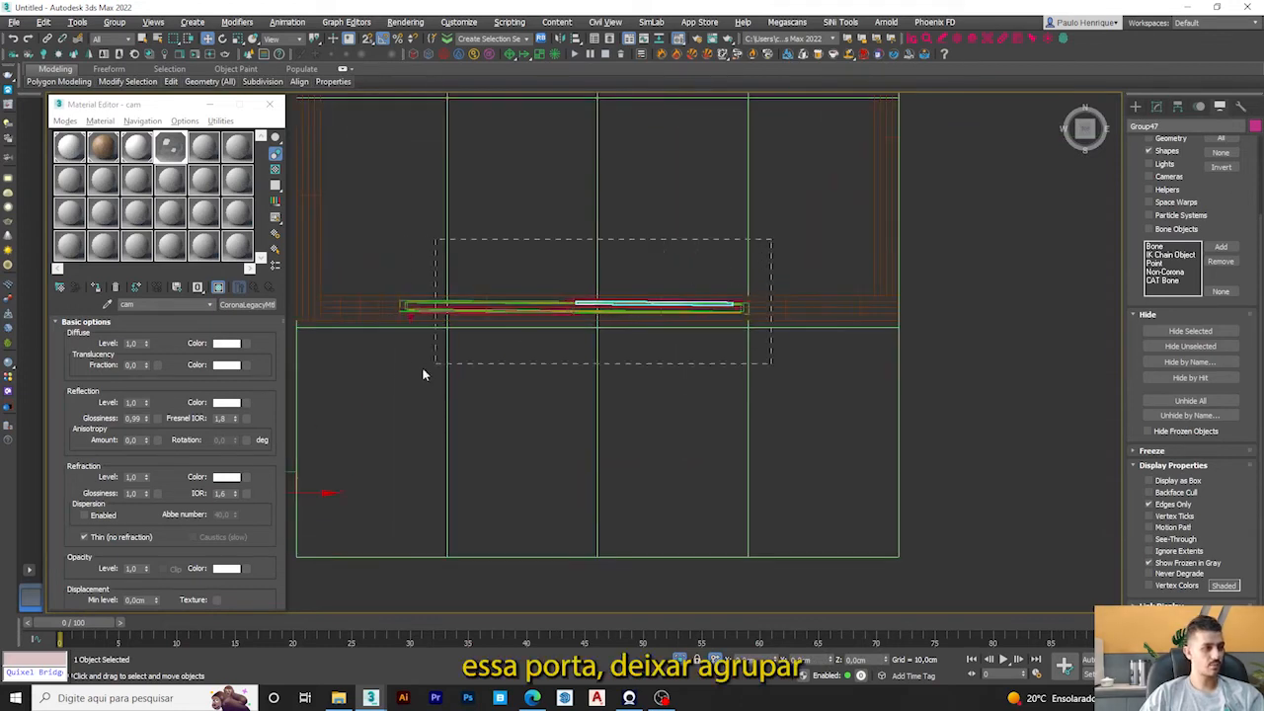
{"action": "left_click_drag", "start_coordinate": [523, 360], "coordinate": [357, 412]}
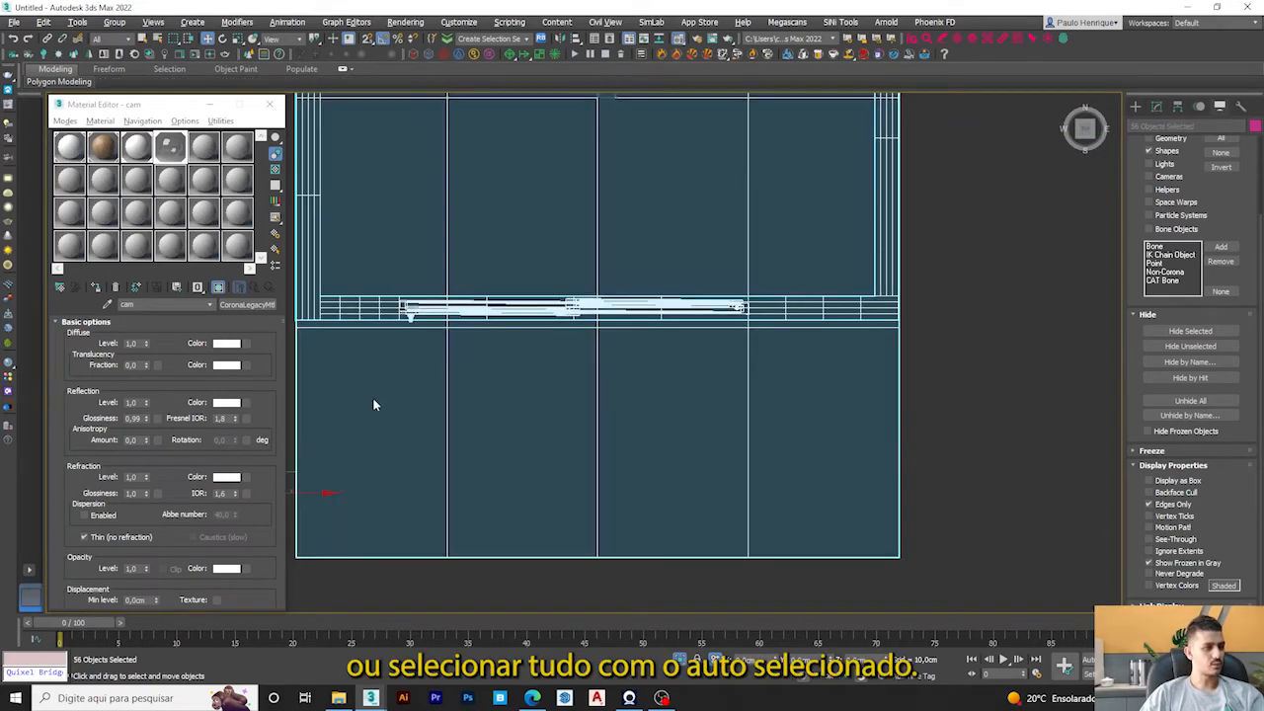
{"action": "left_click_drag", "start_coordinate": [954, 205], "coordinate": [787, 494], "text": "alt"}
Group the selected sliding door pieces and hide the group.
{"action": "scroll", "coordinate": [641, 365], "scroll_direction": "down", "scroll_amount": 4}
{"action": "mouse_move", "coordinate": [639, 363]}
{"action": "middle_mouse_down", "text": "alt"}
{"action": "mouse_move", "coordinate": [582, 318]}
{"action": "mouse_move", "coordinate": [589, 307]}
{"action": "middle_mouse_up", "text": "alt"}
{"action": "key", "text": "F3"}
{"action": "scroll", "coordinate": [577, 330], "scroll_direction": "up", "scroll_amount": 4}
{"action": "left_click", "coordinate": [114, 22]}
{"action": "left_click", "coordinate": [128, 40]}
{"action": "left_click", "coordinate": [642, 366]}
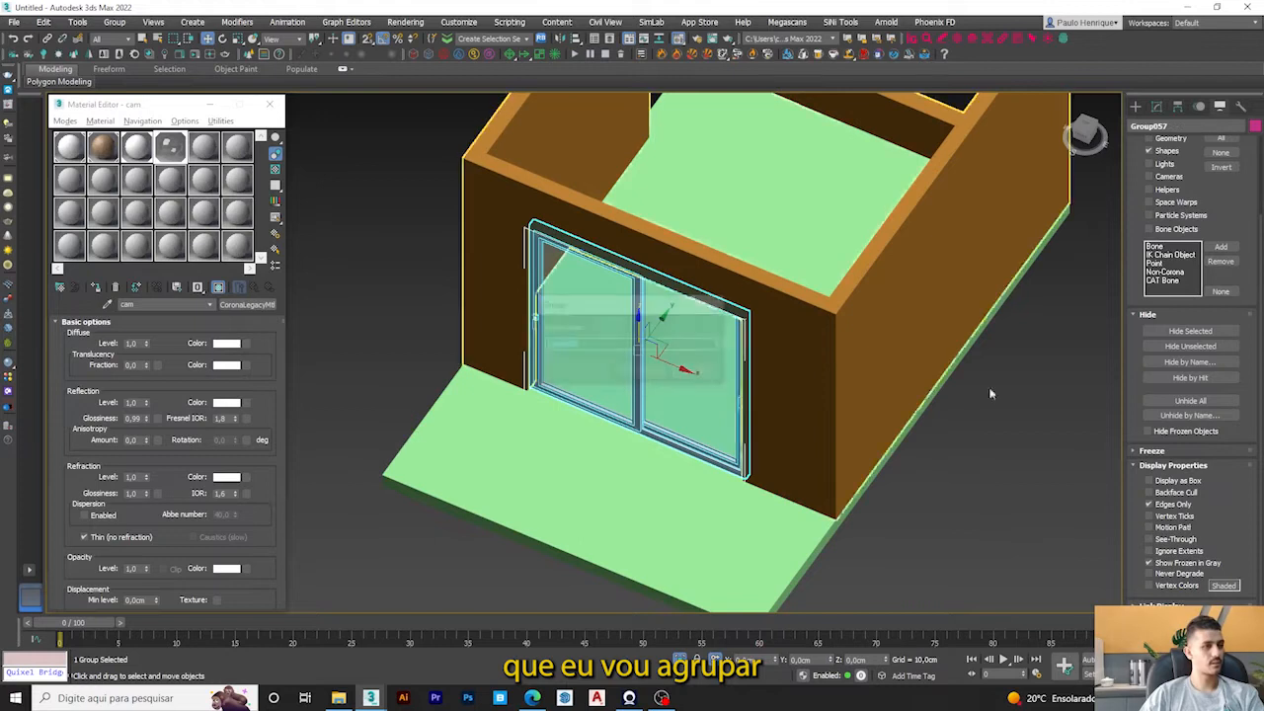
{"action": "left_click", "coordinate": [1190, 332]}
Select the house walls and assign the Corona physical material from the fifth slot to them.
{"action": "scroll", "coordinate": [578, 316], "scroll_direction": "down", "scroll_amount": 6}
{"action": "scroll", "coordinate": [558, 277], "scroll_direction": "up", "scroll_amount": 5}
{"action": "middle_click_drag", "start_coordinate": [578, 316], "coordinate": [549, 333], "text": "alt"}
{"action": "left_click", "coordinate": [557, 277]}
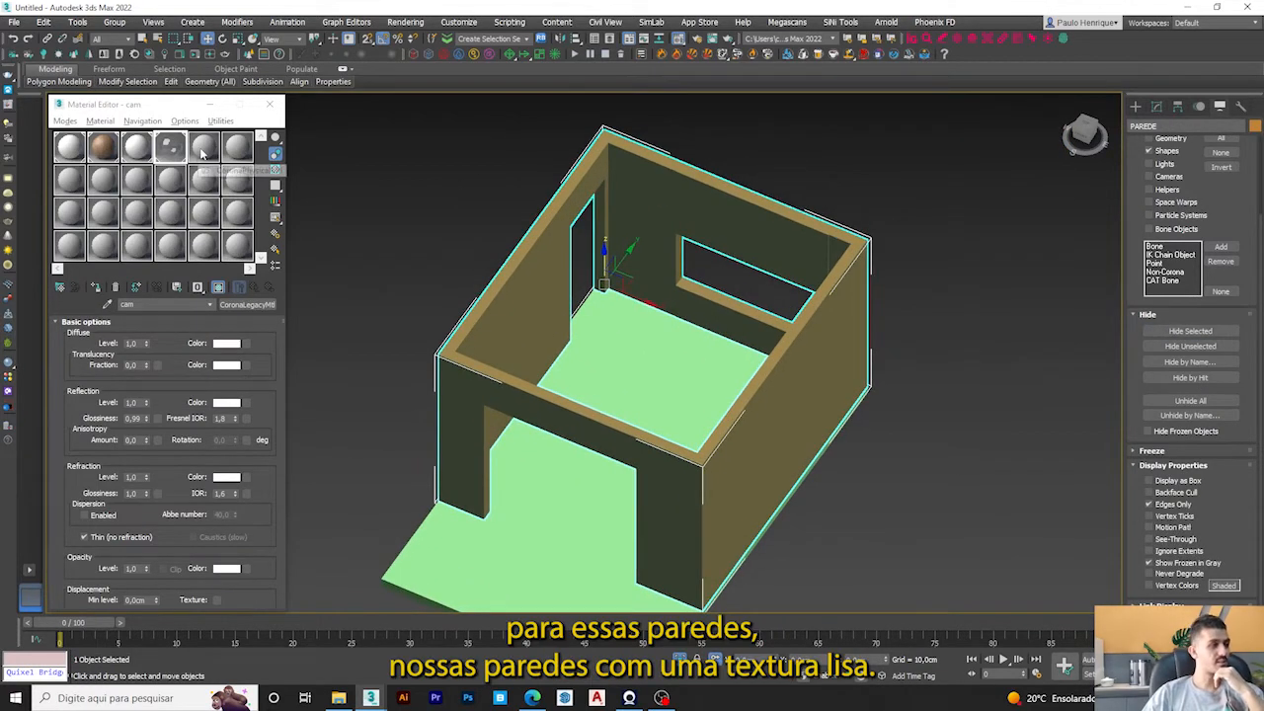
{"action": "scroll", "coordinate": [682, 339], "scroll_direction": "down", "scroll_amount": 3}
{"action": "middle_click_drag", "start_coordinate": [682, 338], "coordinate": [601, 285], "text": "alt"}
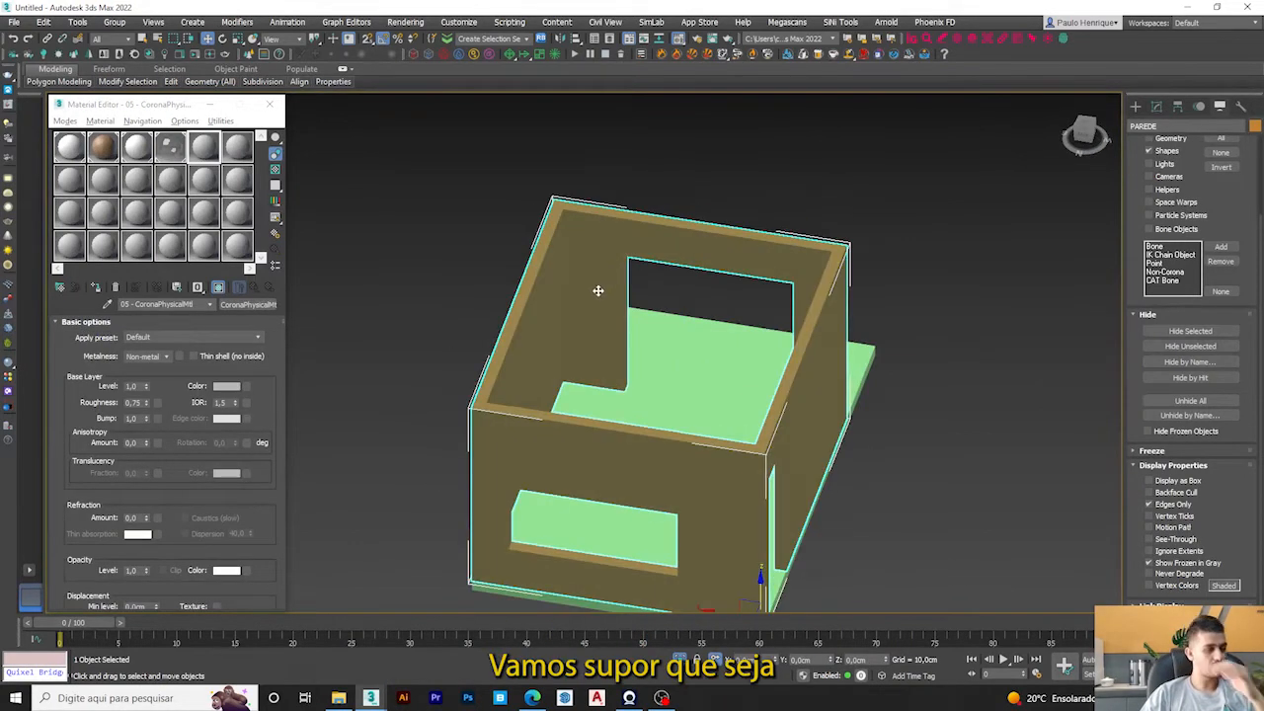
{"action": "scroll", "coordinate": [597, 289], "scroll_direction": "up", "scroll_amount": 5}
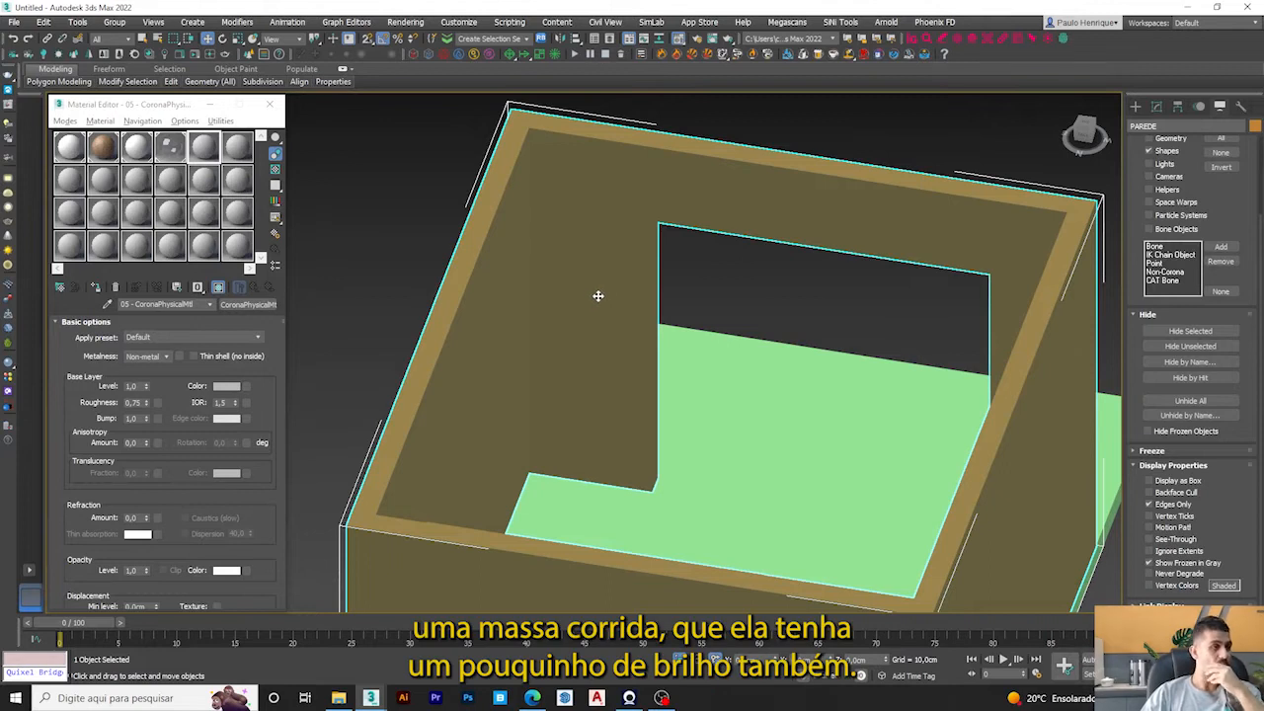
{"action": "scroll", "coordinate": [600, 288], "scroll_direction": "down", "scroll_amount": 5}
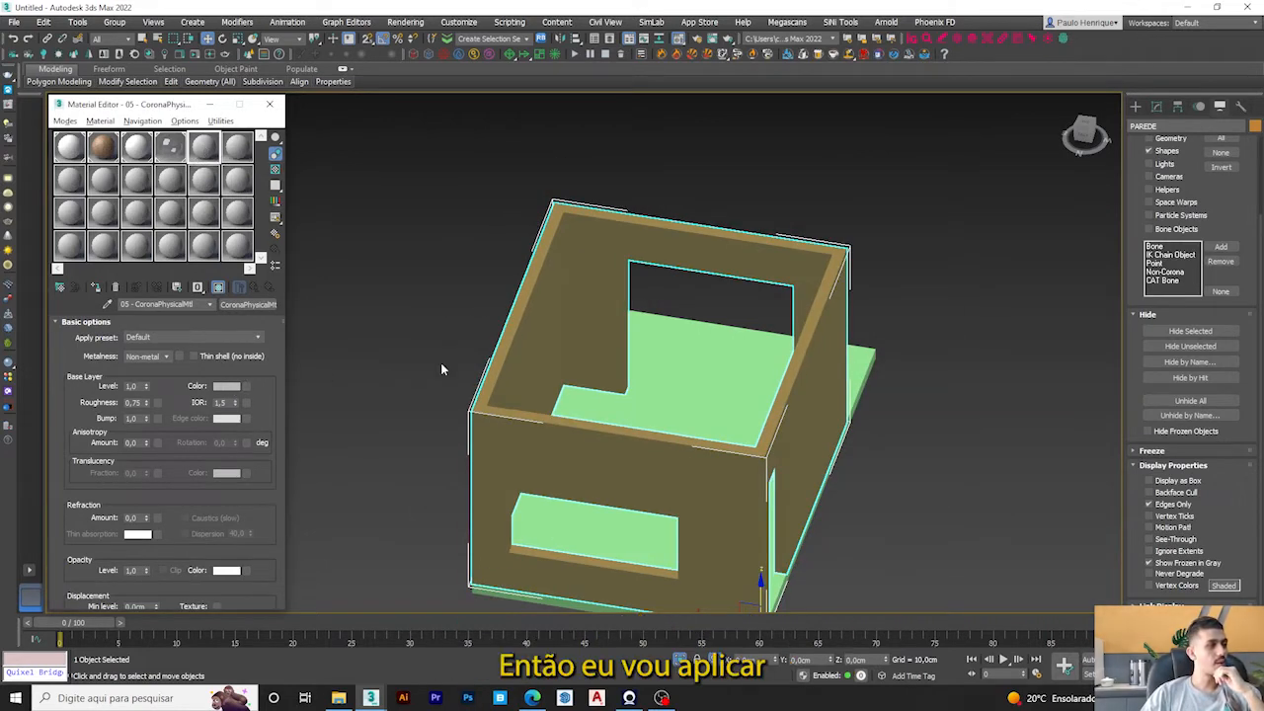
{"action": "scroll", "coordinate": [612, 318], "scroll_direction": "up", "scroll_amount": 5}
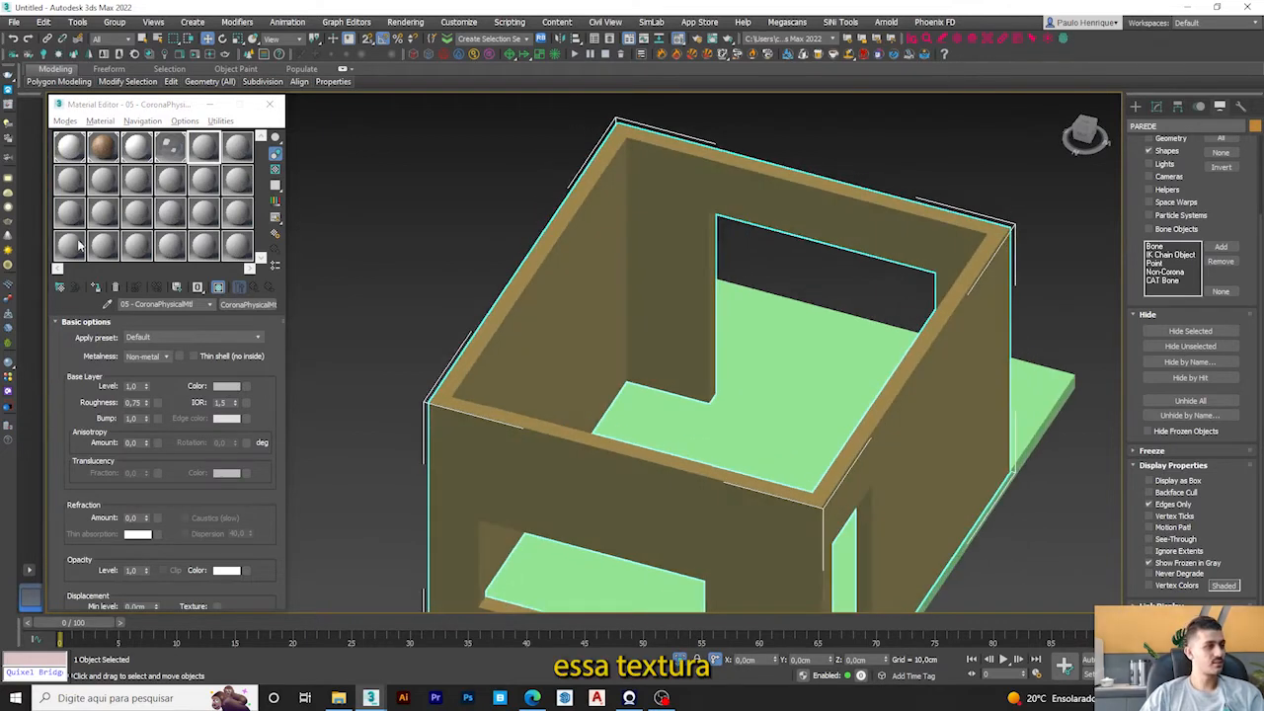
{"action": "left_click", "coordinate": [95, 288]}
{"action": "scroll", "coordinate": [629, 319], "scroll_direction": "up", "scroll_amount": 3}
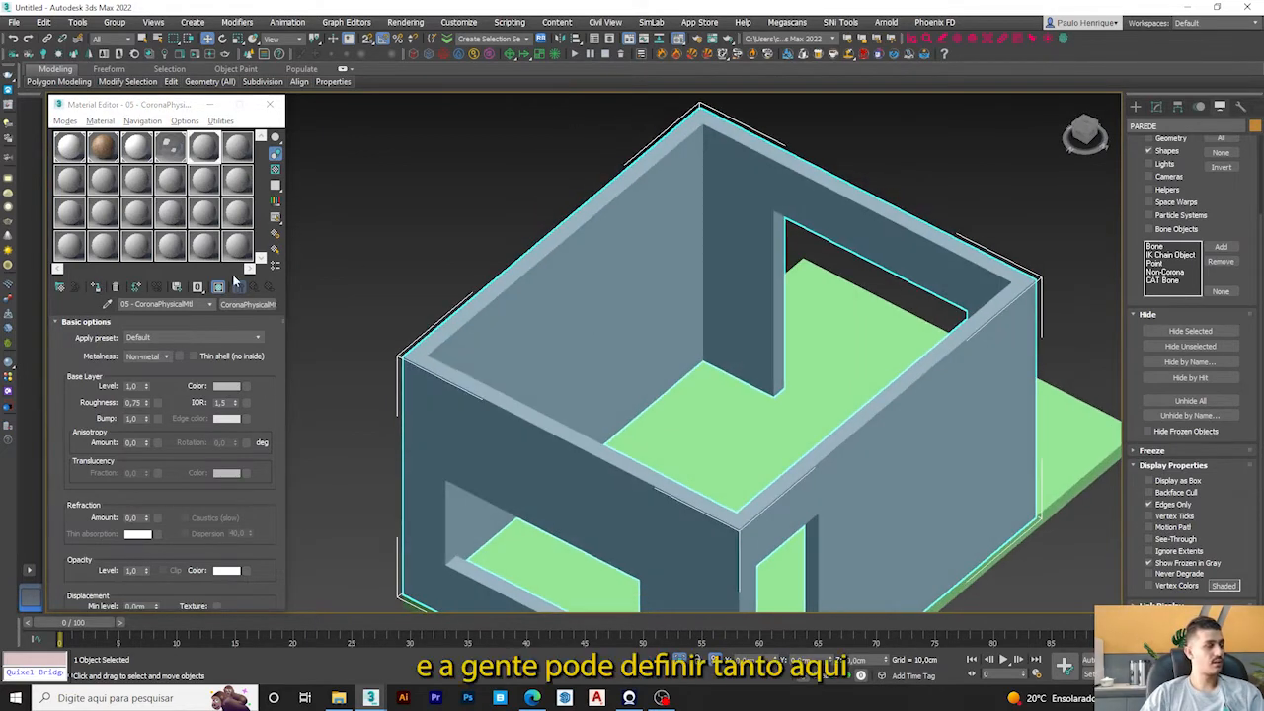
{"action": "left_click", "coordinate": [227, 387]}
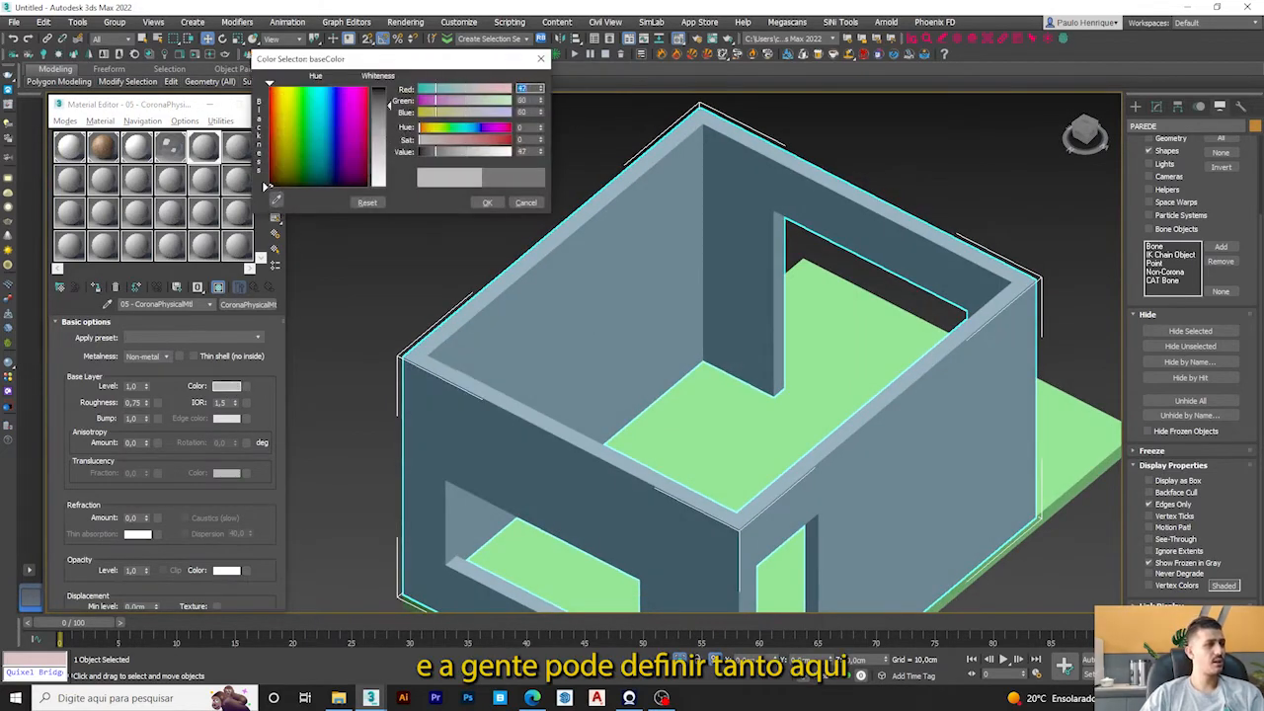
{"action": "left_click", "coordinate": [267, 185]}
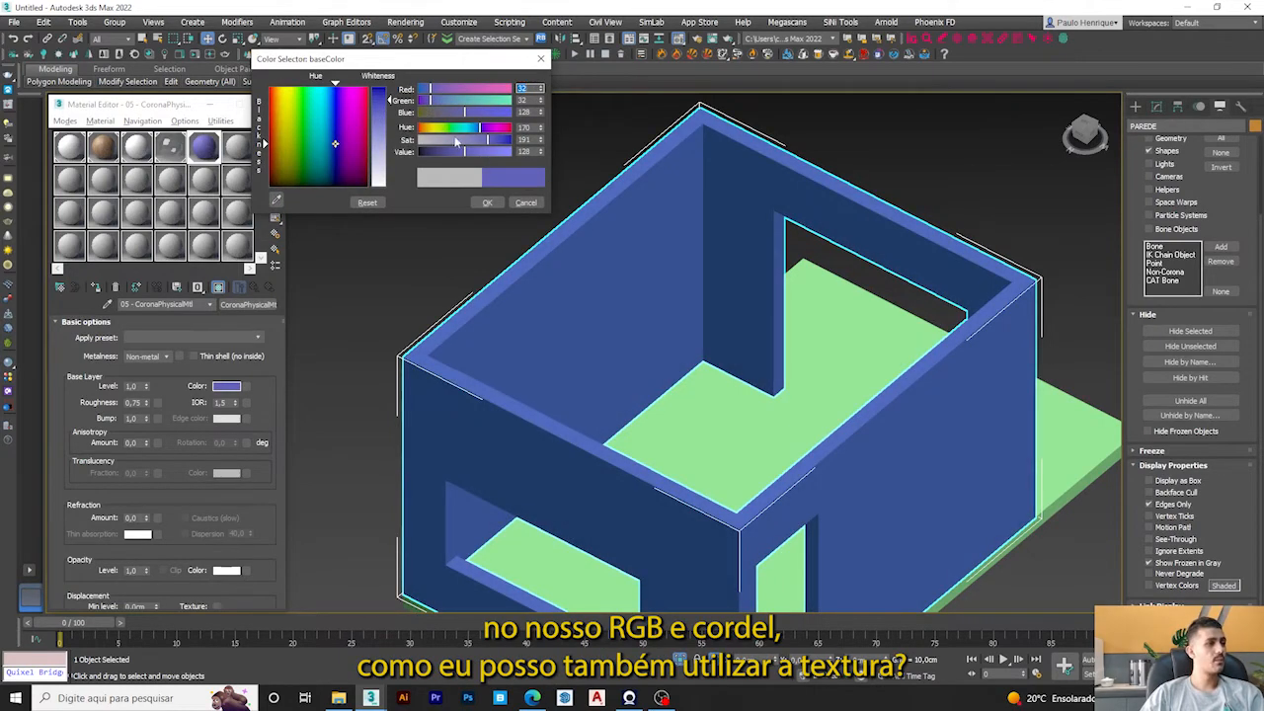
{"action": "left_click_drag", "start_coordinate": [459, 150], "coordinate": [450, 156]}
{"action": "left_click", "coordinate": [524, 203]}
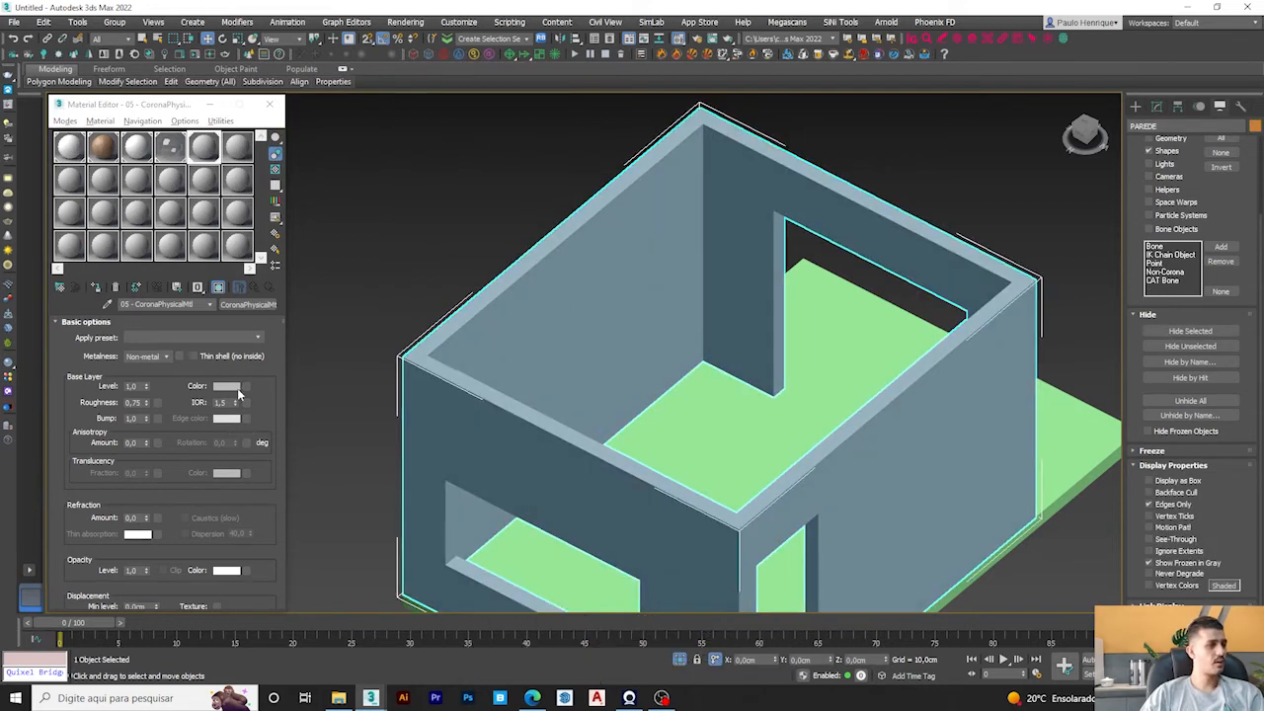
Load 1509 - Suvinil - Prata.jpg as a CoronaBitmap in the wall material's base color and return to the parent material.
{"action": "left_click", "coordinate": [243, 387]}
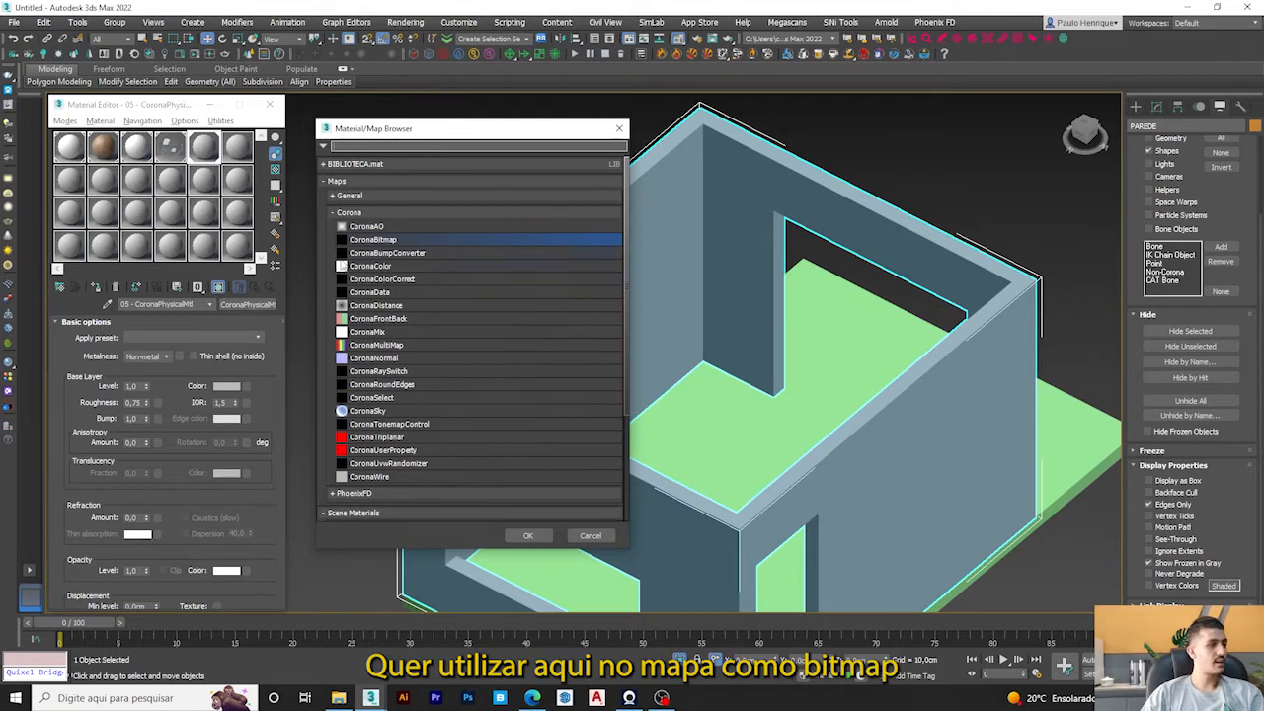
{"action": "double_click", "coordinate": [365, 241]}
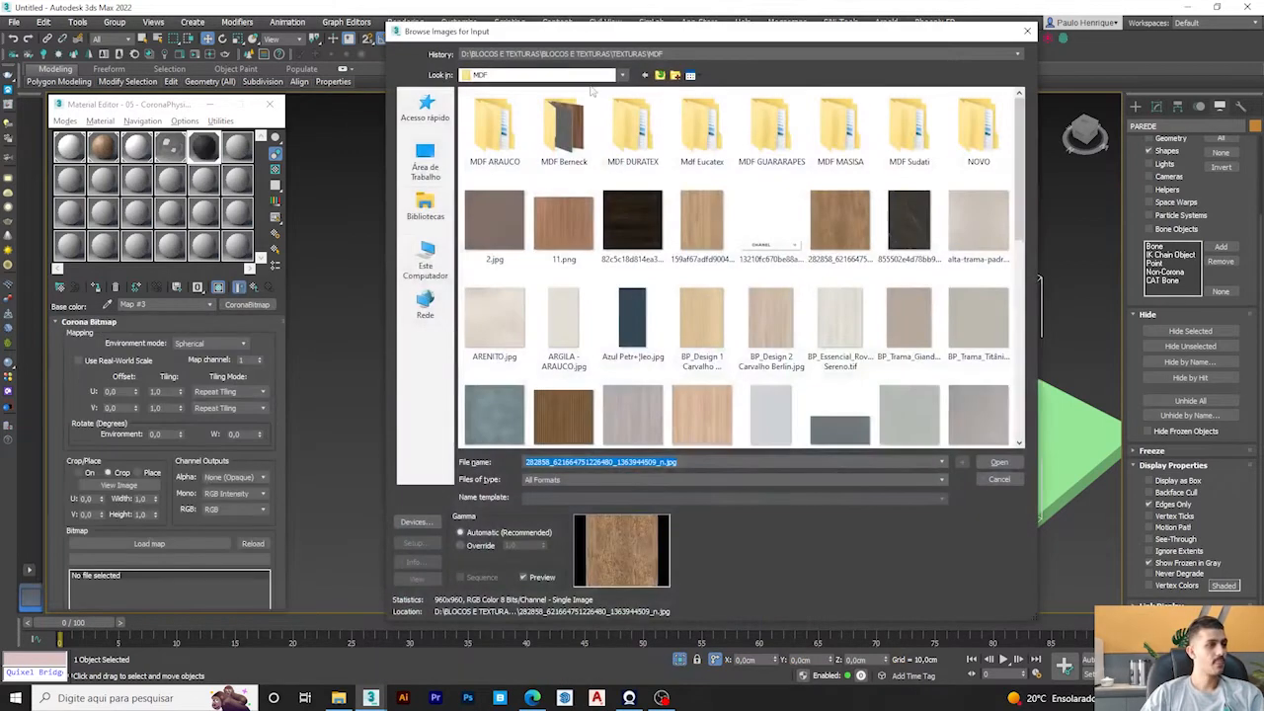
{"action": "left_click", "coordinate": [659, 75]}
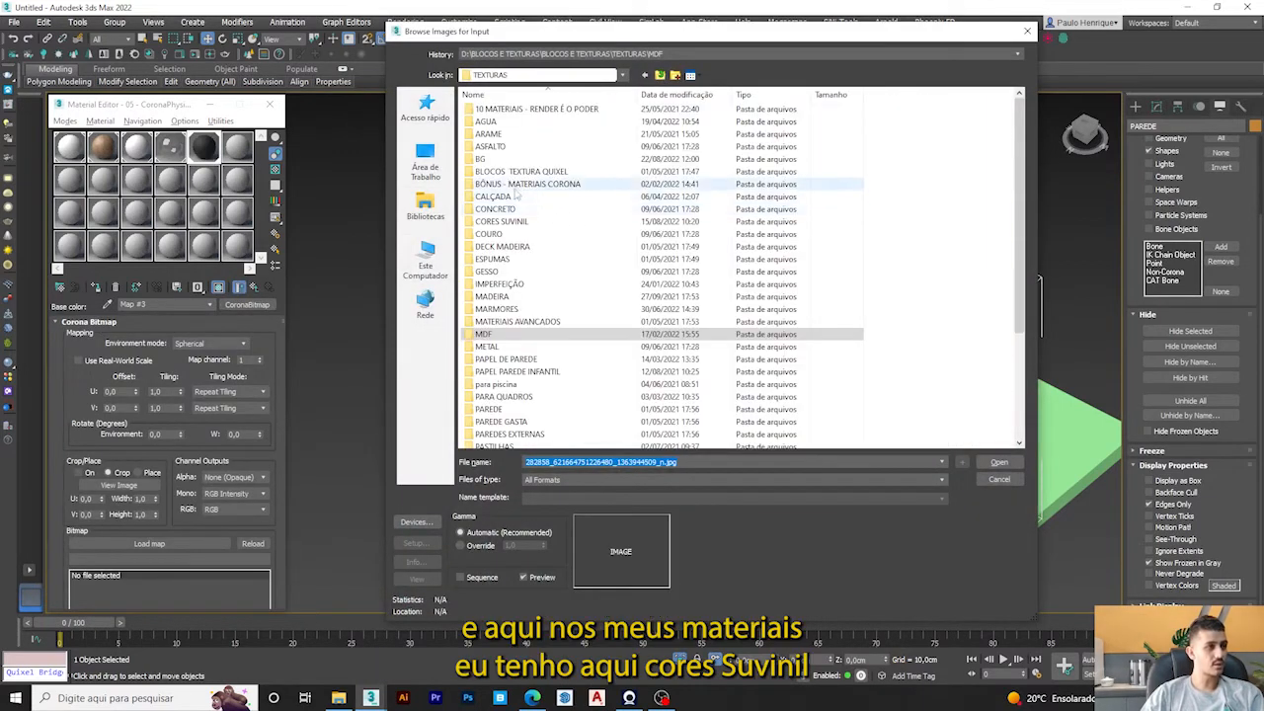
{"action": "double_click", "coordinate": [517, 225]}
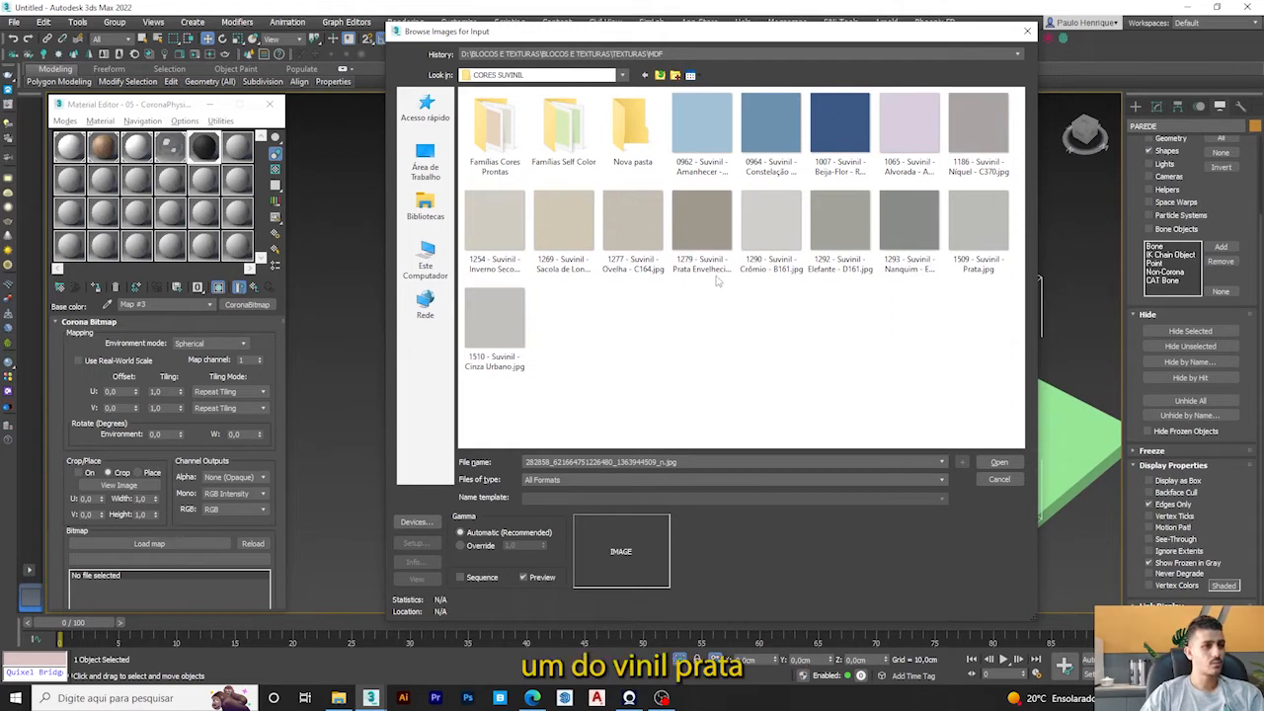
{"action": "left_click", "coordinate": [957, 231]}
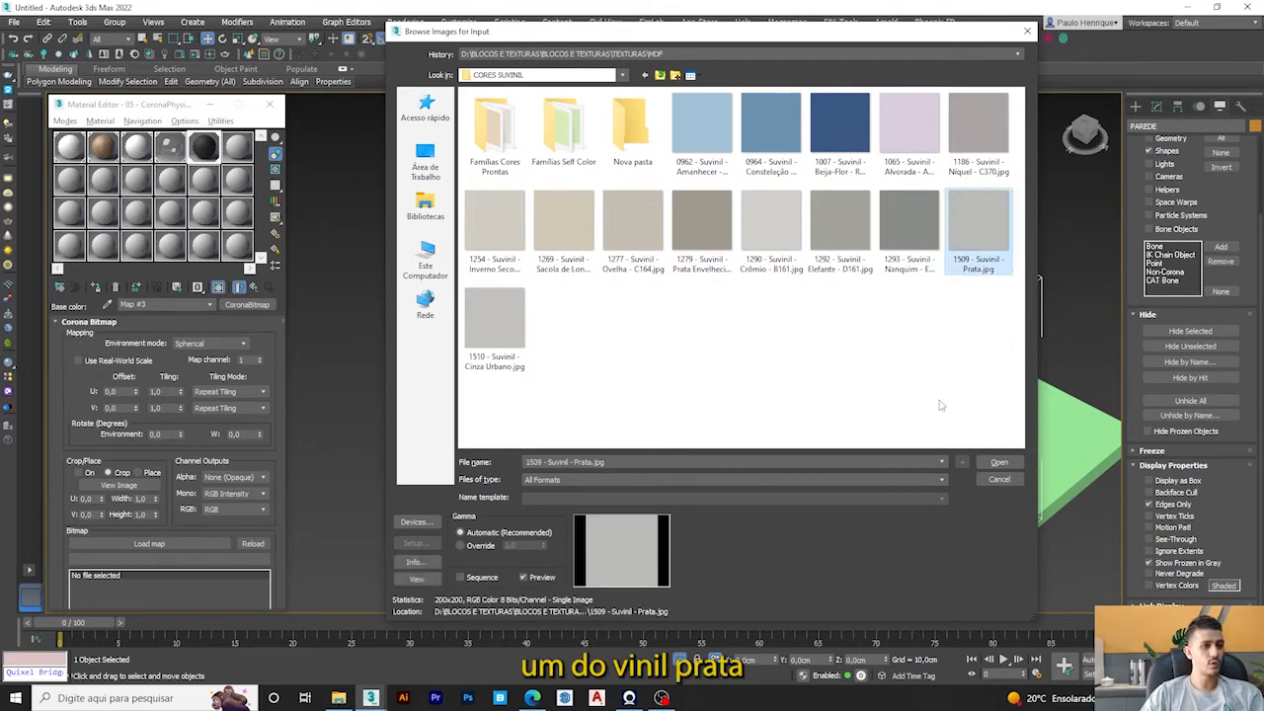
{"action": "left_click", "coordinate": [998, 463]}
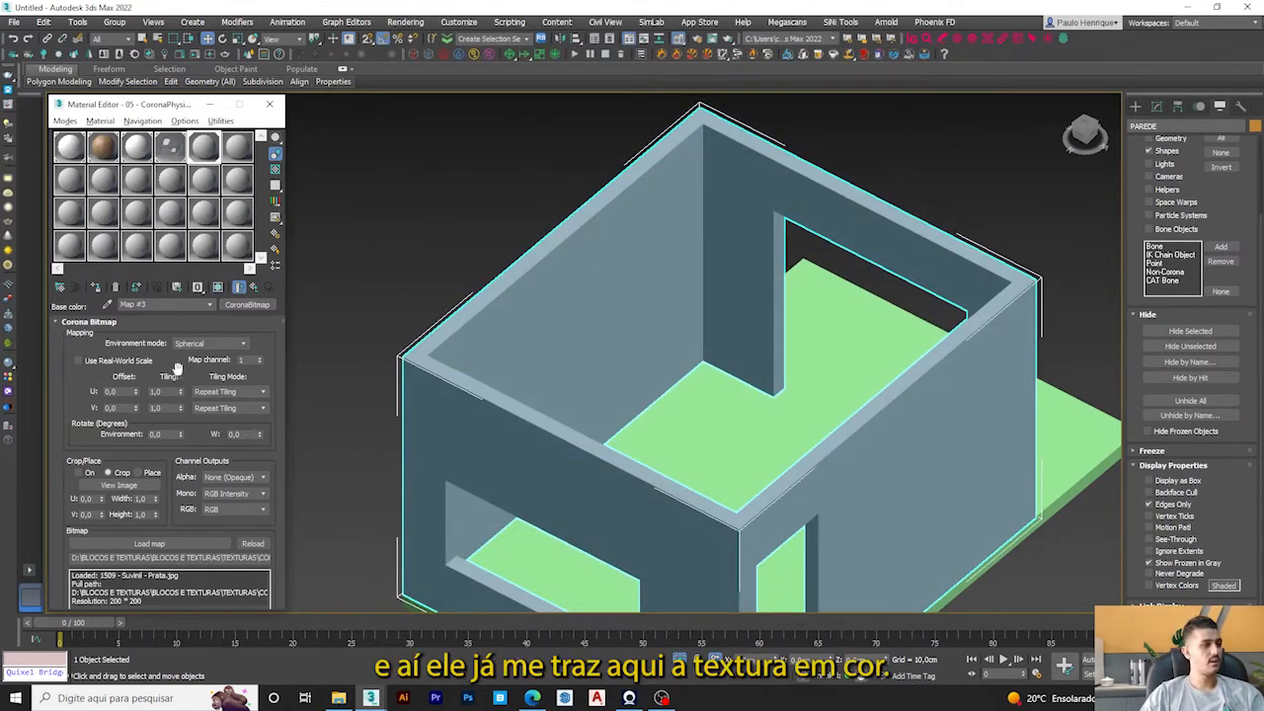
{"action": "left_click", "coordinate": [254, 287]}
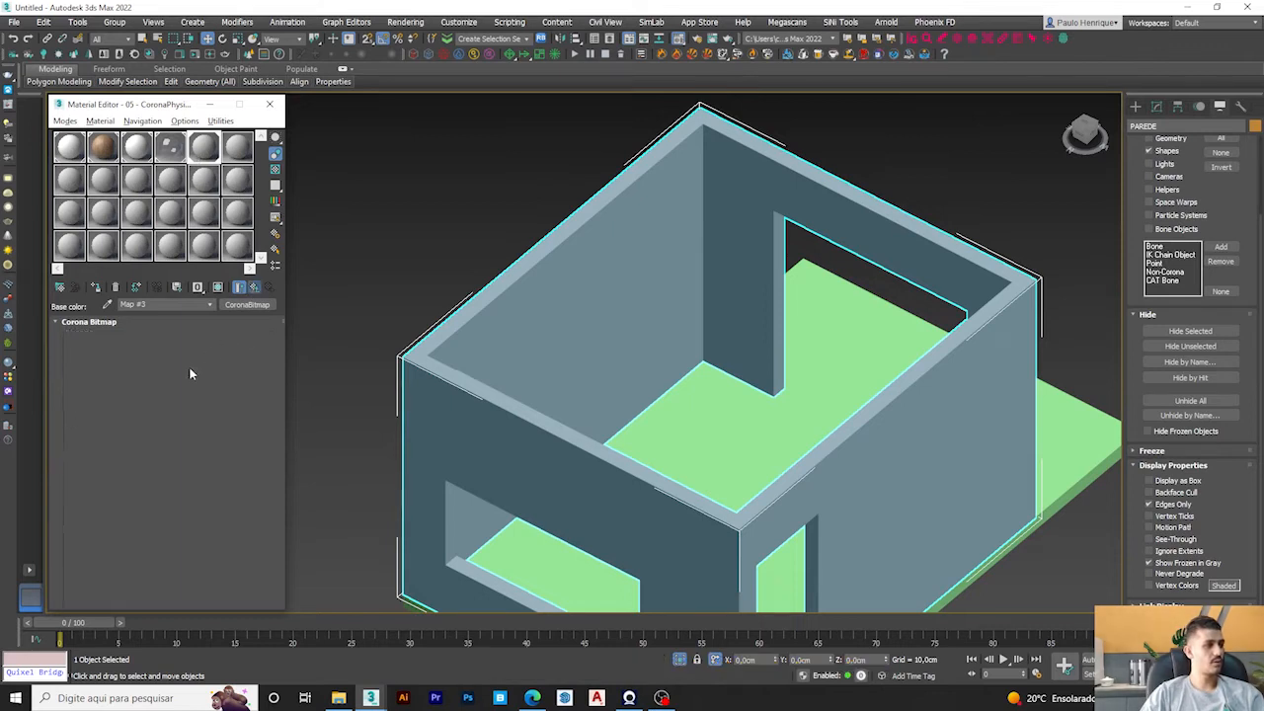
Set the wall material's base layer roughness to 0,5, checking its enlarged preview, and assign the material to the walls.
{"action": "double_click", "coordinate": [204, 149]}
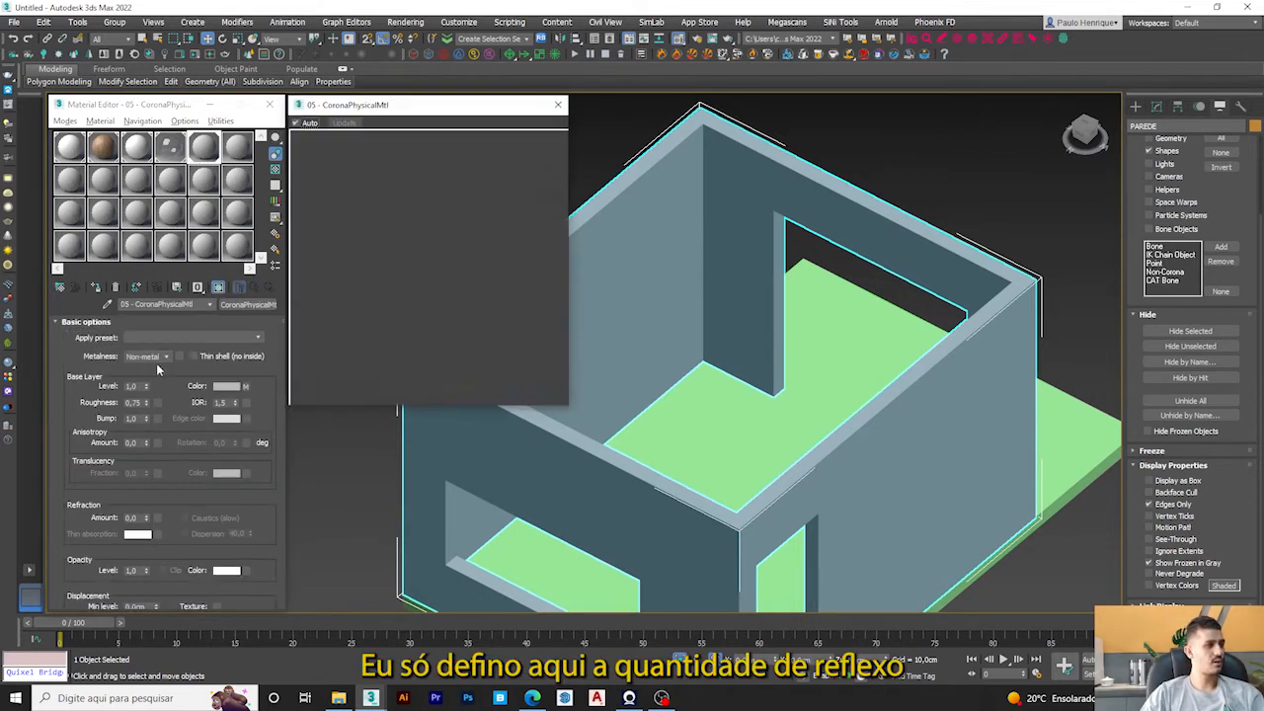
{"action": "double_click", "coordinate": [135, 403]}
{"action": "type", "text": "0,5"}
{"action": "key", "text": "Return"}
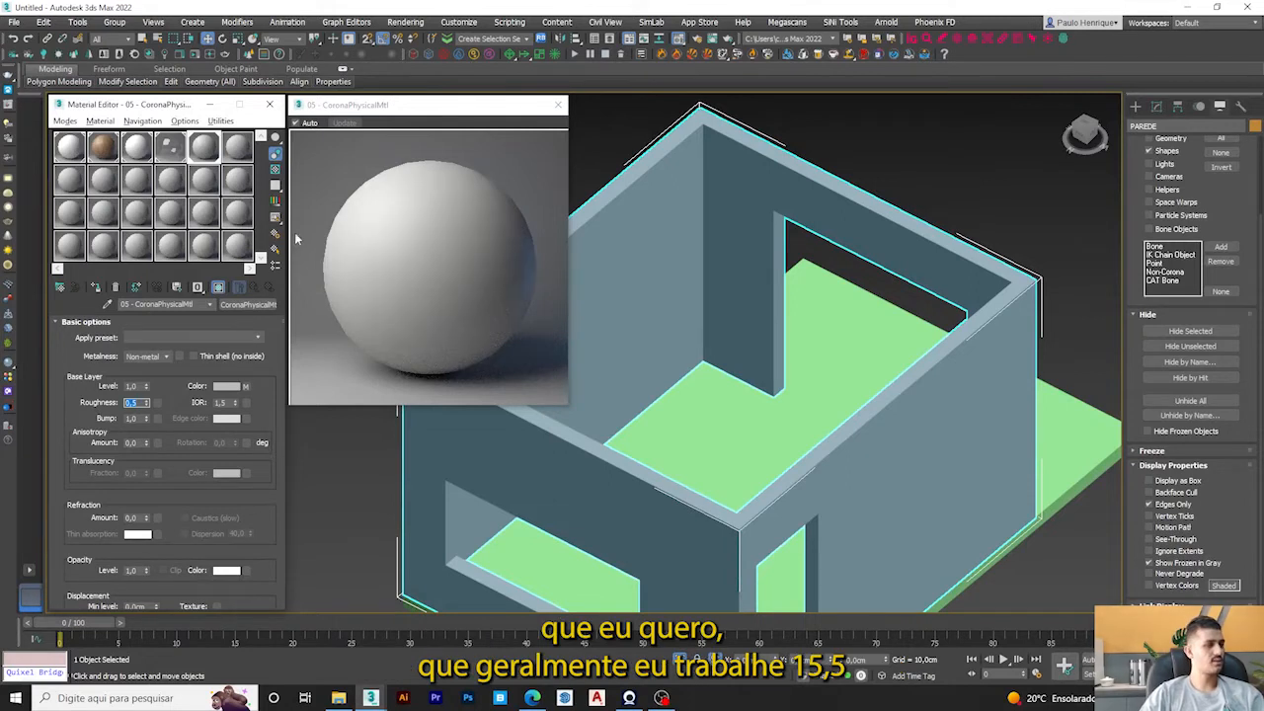
{"action": "left_click", "coordinate": [558, 102]}
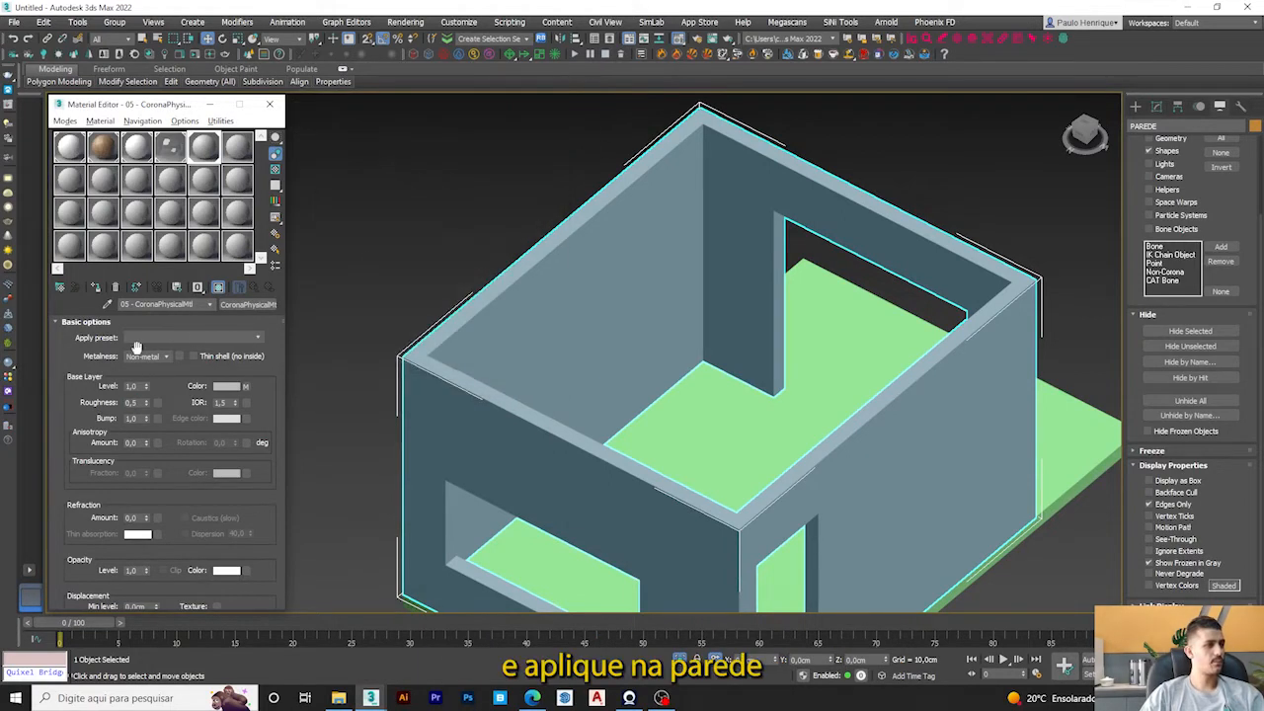
{"action": "left_click", "coordinate": [94, 288]}
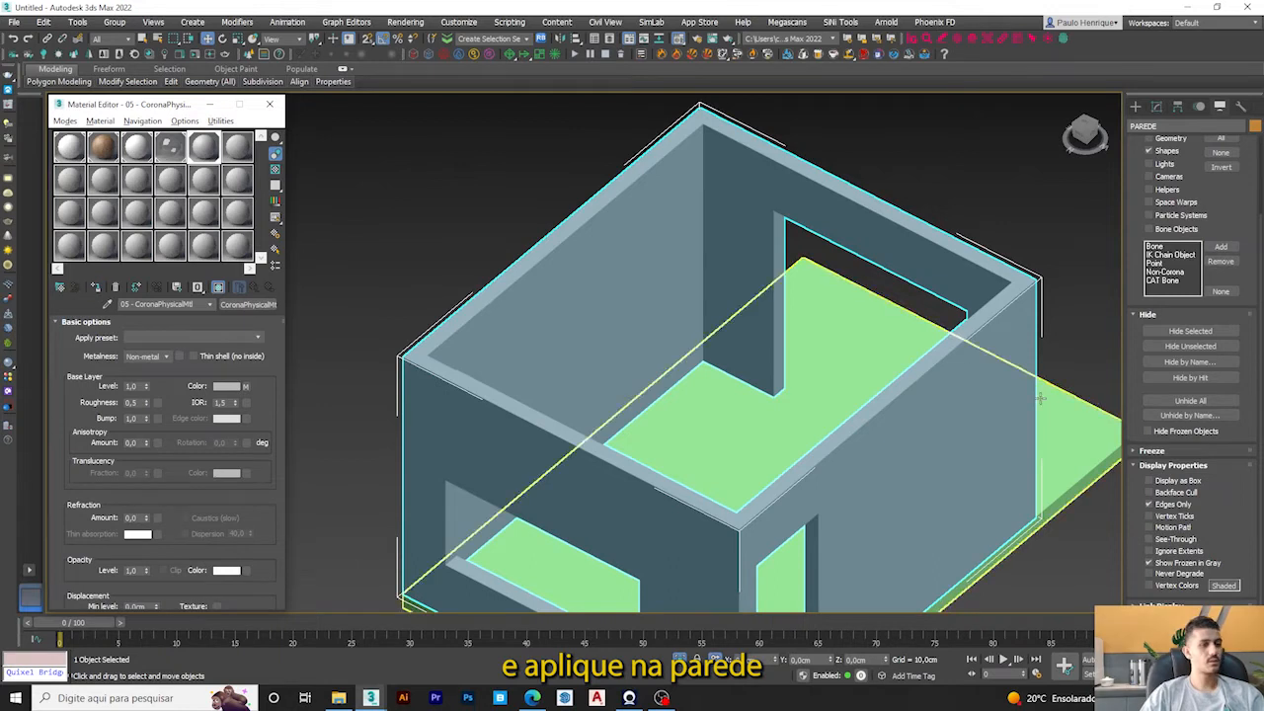
Hide the walls and select the floor slab.
{"action": "left_click", "coordinate": [1175, 335]}
{"action": "scroll", "coordinate": [840, 360], "scroll_direction": "down", "scroll_amount": 5}
{"action": "left_click", "coordinate": [800, 400]}
{"action": "middle_click_drag", "start_coordinate": [800, 400], "coordinate": [712, 383], "text": "alt"}
{"action": "scroll", "coordinate": [711, 383], "scroll_direction": "up", "scroll_amount": 5}
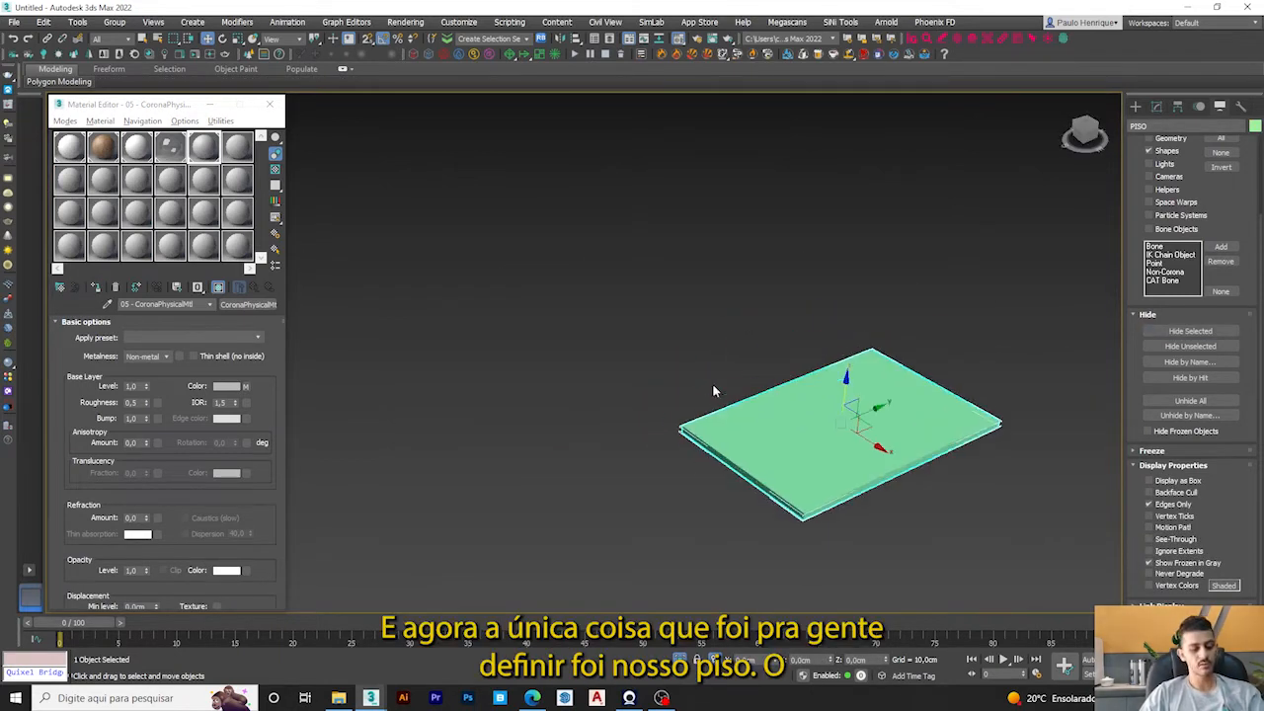
{"action": "middle_click_drag", "start_coordinate": [728, 429], "coordinate": [776, 465], "text": "alt"}
{"action": "scroll", "coordinate": [776, 451], "scroll_direction": "up", "scroll_amount": 3}
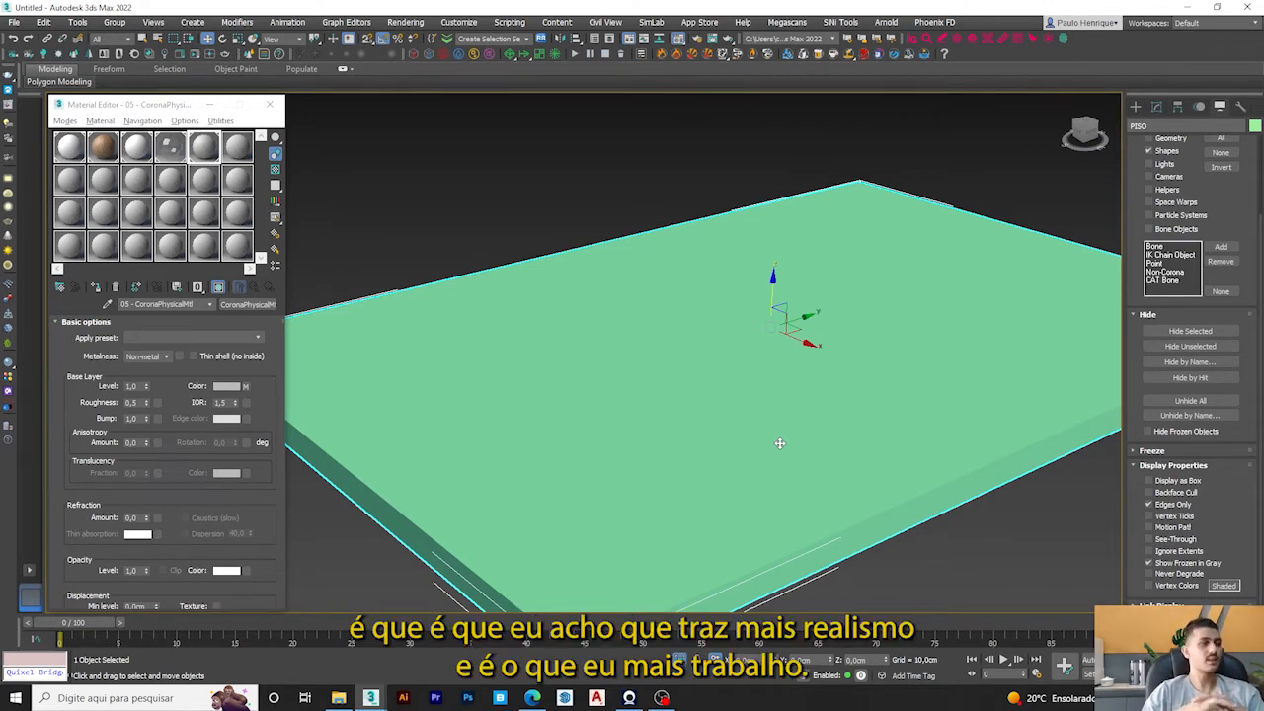
Assign the Corona physical material from the sixth slot to the floor slab.
{"action": "mouse_move", "coordinate": [632, 377]}
{"action": "middle_mouse_down", "text": "alt"}
{"action": "mouse_move", "coordinate": [582, 366]}
{"action": "mouse_move", "coordinate": [628, 372]}
{"action": "mouse_move", "coordinate": [614, 389]}
{"action": "middle_mouse_up", "text": "alt"}
{"action": "left_click", "coordinate": [236, 151]}
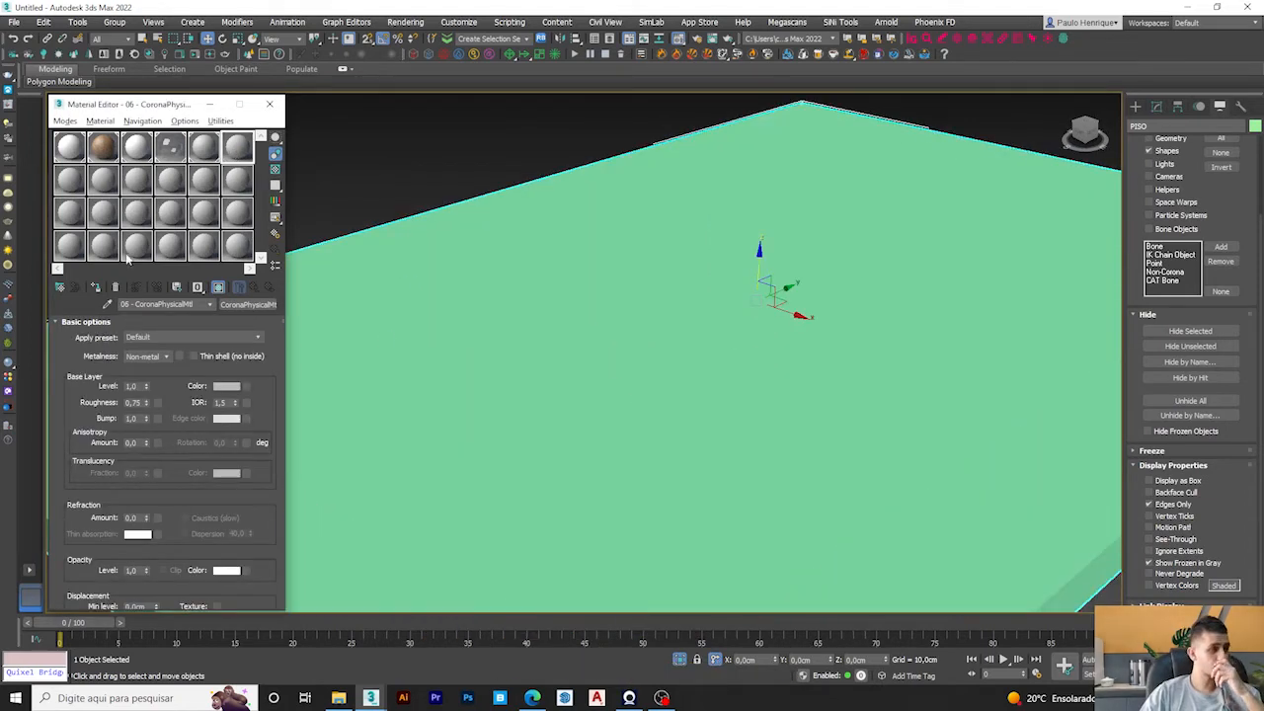
{"action": "left_click", "coordinate": [97, 287]}
{"action": "middle_click_drag", "start_coordinate": [653, 453], "coordinate": [668, 426]}
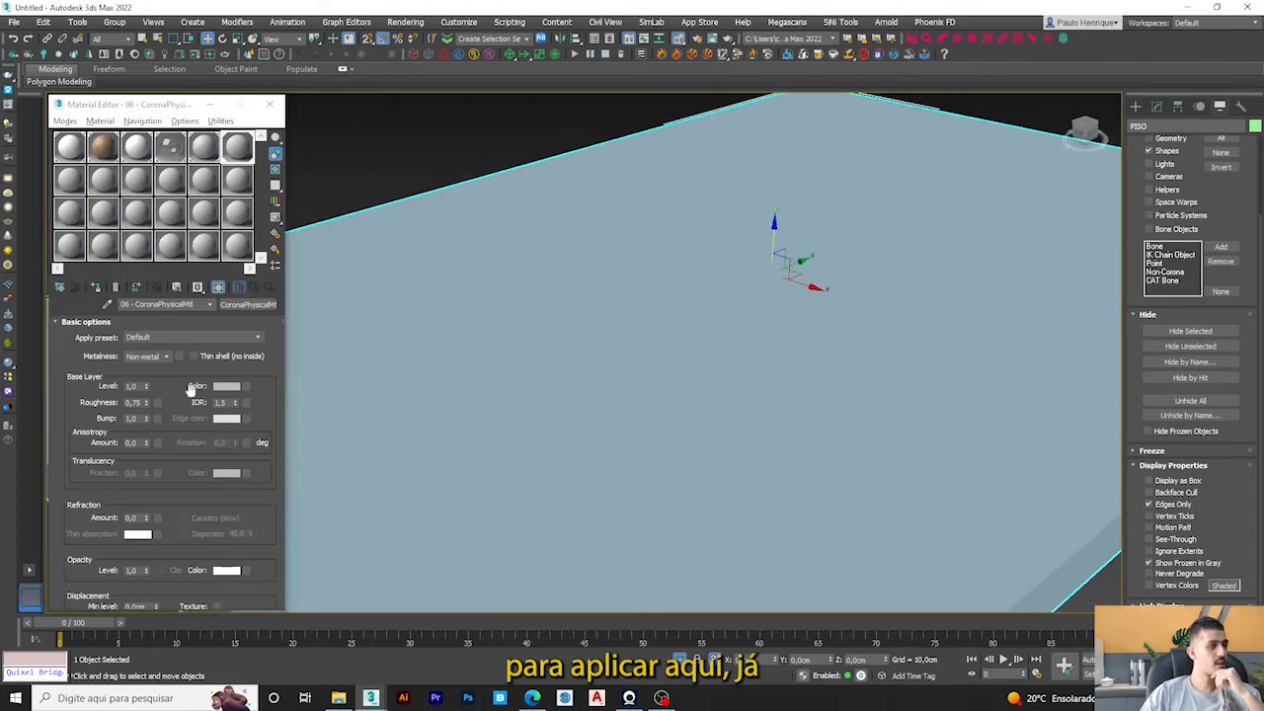
Add a Tiles map to the floor material's base color and display the map in an enlarged preview.
{"action": "left_click", "coordinate": [249, 388]}
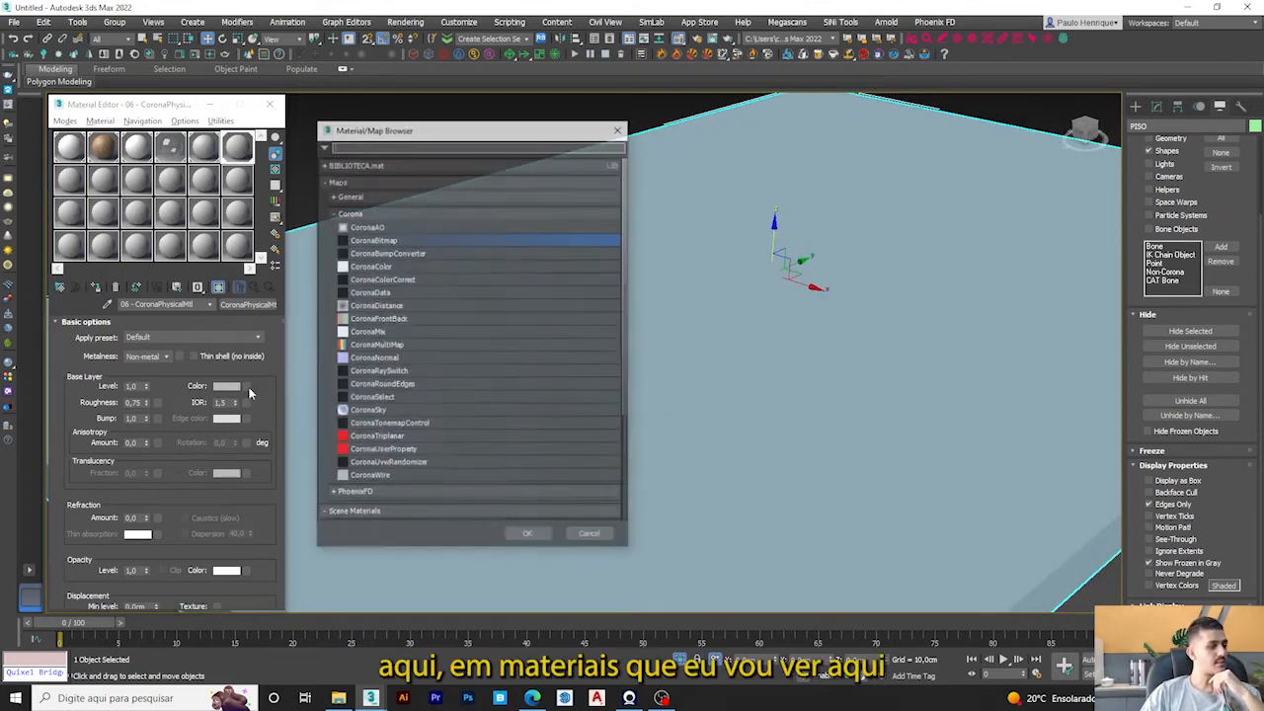
{"action": "left_click", "coordinate": [352, 197]}
{"action": "scroll", "coordinate": [385, 253], "scroll_direction": "down", "scroll_amount": 5}
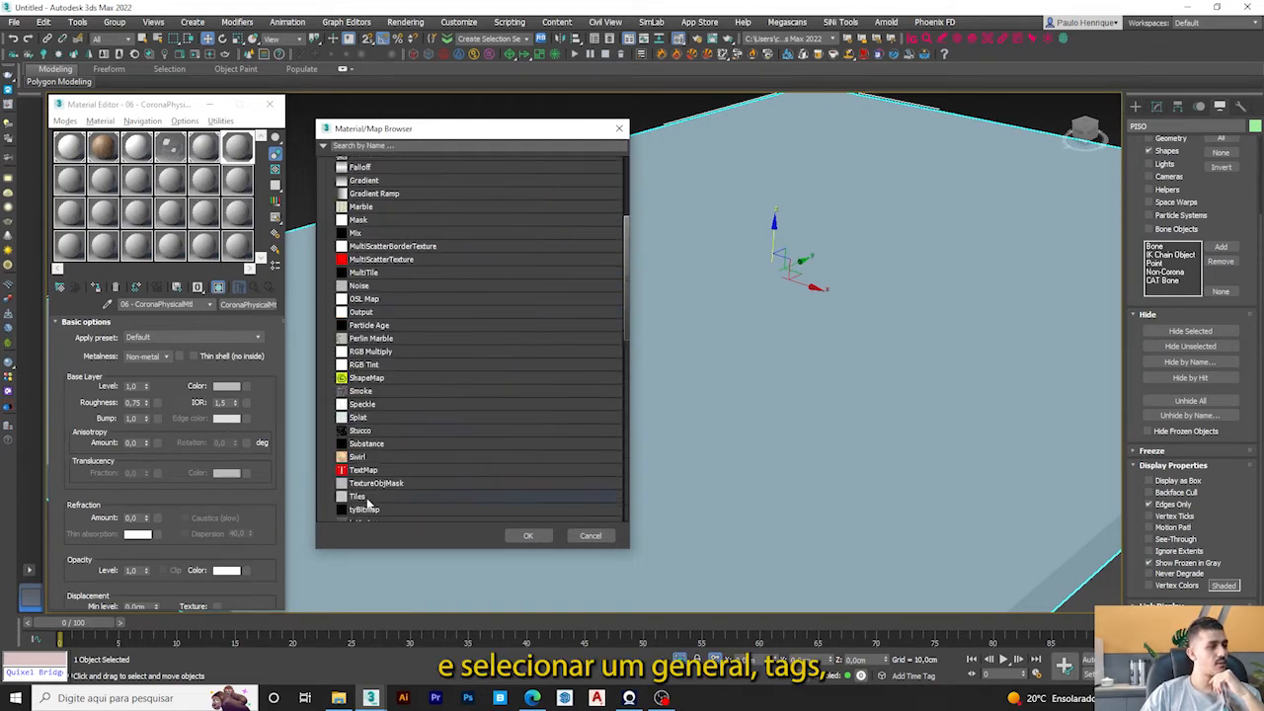
{"action": "scroll", "coordinate": [365, 501], "scroll_direction": "down", "scroll_amount": 1}
{"action": "left_click", "coordinate": [360, 482]}
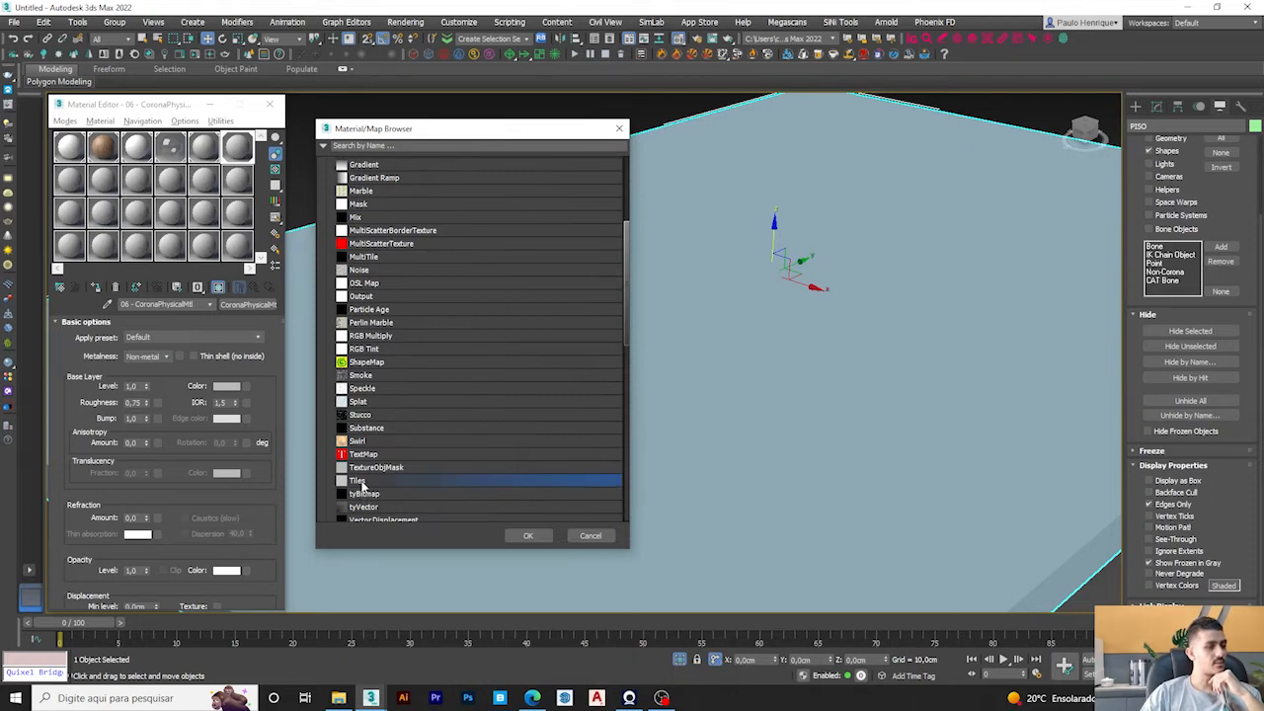
{"action": "double_click", "coordinate": [359, 482]}
{"action": "double_click", "coordinate": [237, 146]}
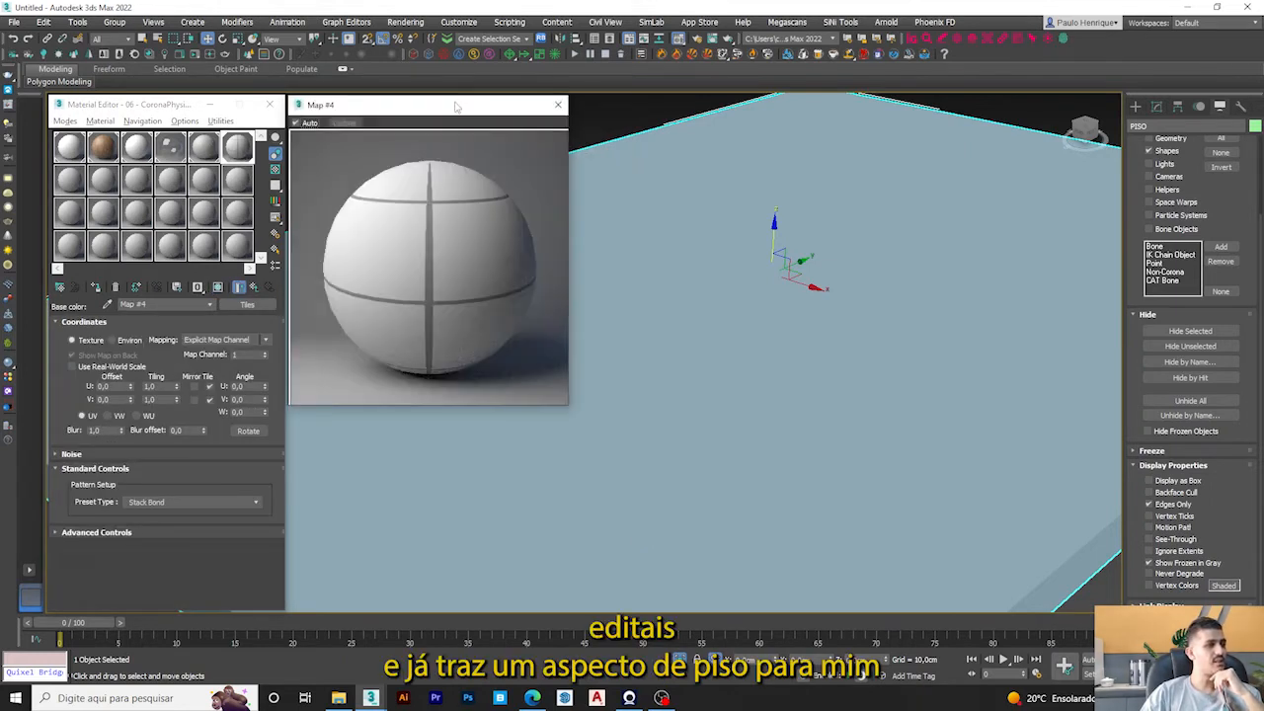
{"action": "left_click_drag", "start_coordinate": [456, 105], "coordinate": [469, 110]}
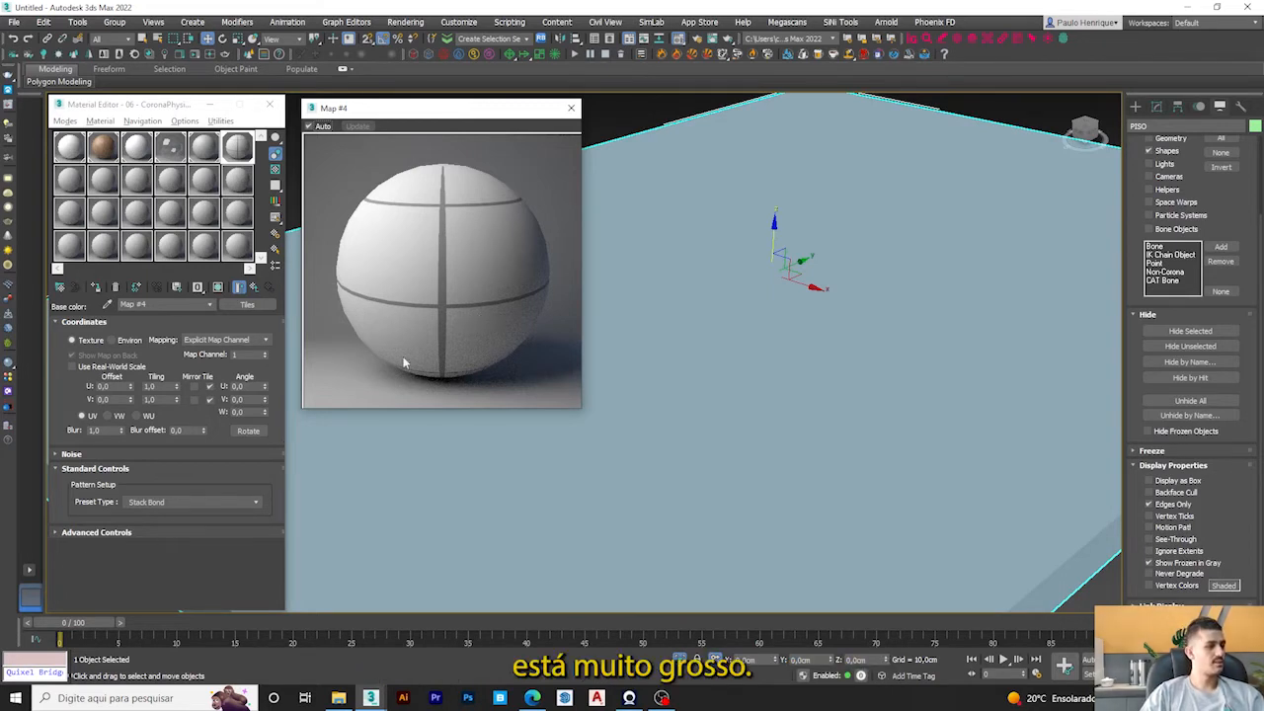
Set the horizontal and vertical grout gaps of the Tiles map to 0,02.
{"action": "left_click", "coordinate": [88, 533]}
{"action": "left_click", "coordinate": [144, 436]}
{"action": "scroll", "coordinate": [110, 390], "scroll_direction": "up", "scroll_amount": 2}
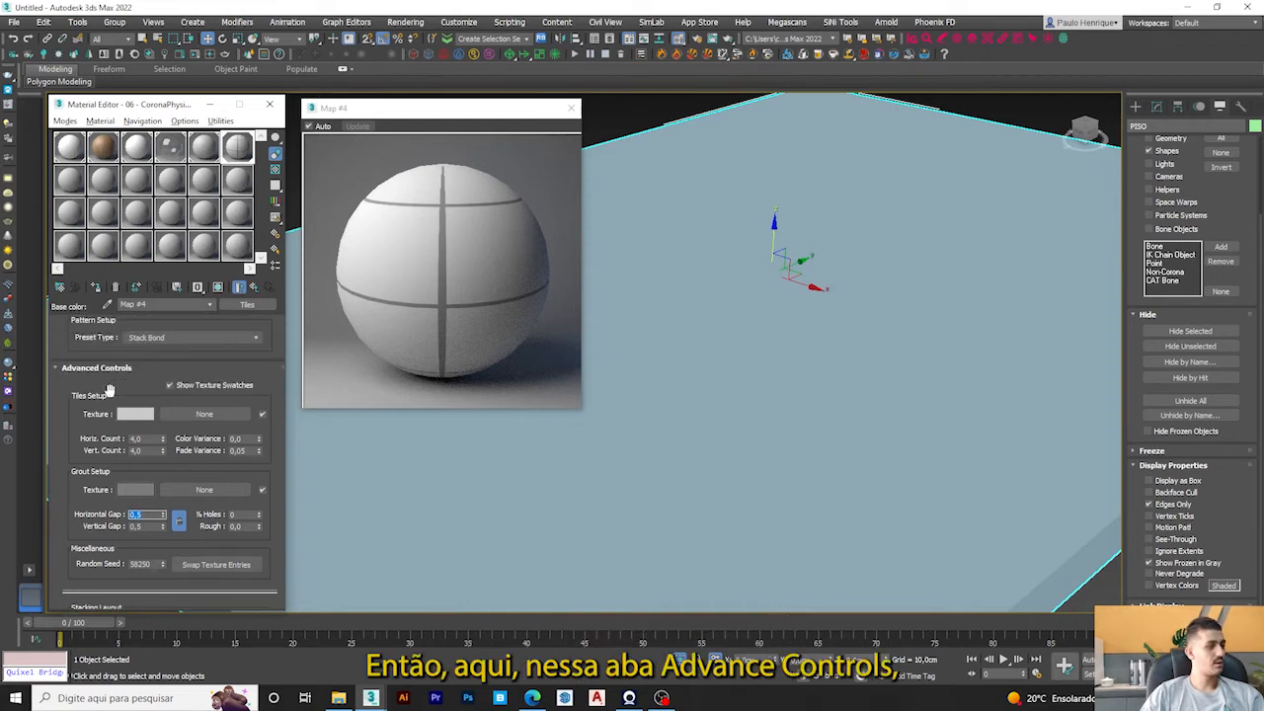
{"action": "scroll", "coordinate": [139, 472], "scroll_direction": "down", "scroll_amount": 1}
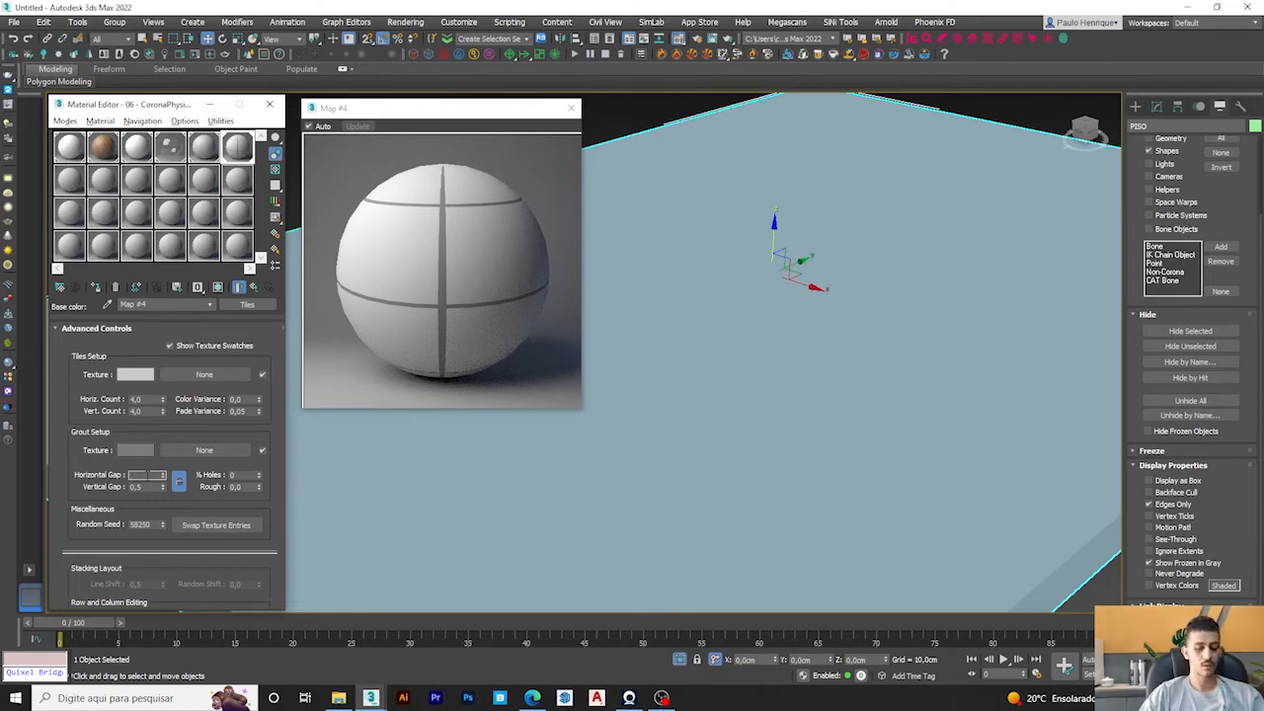
{"action": "type", "text": "2"}
{"action": "key", "text": "Return"}
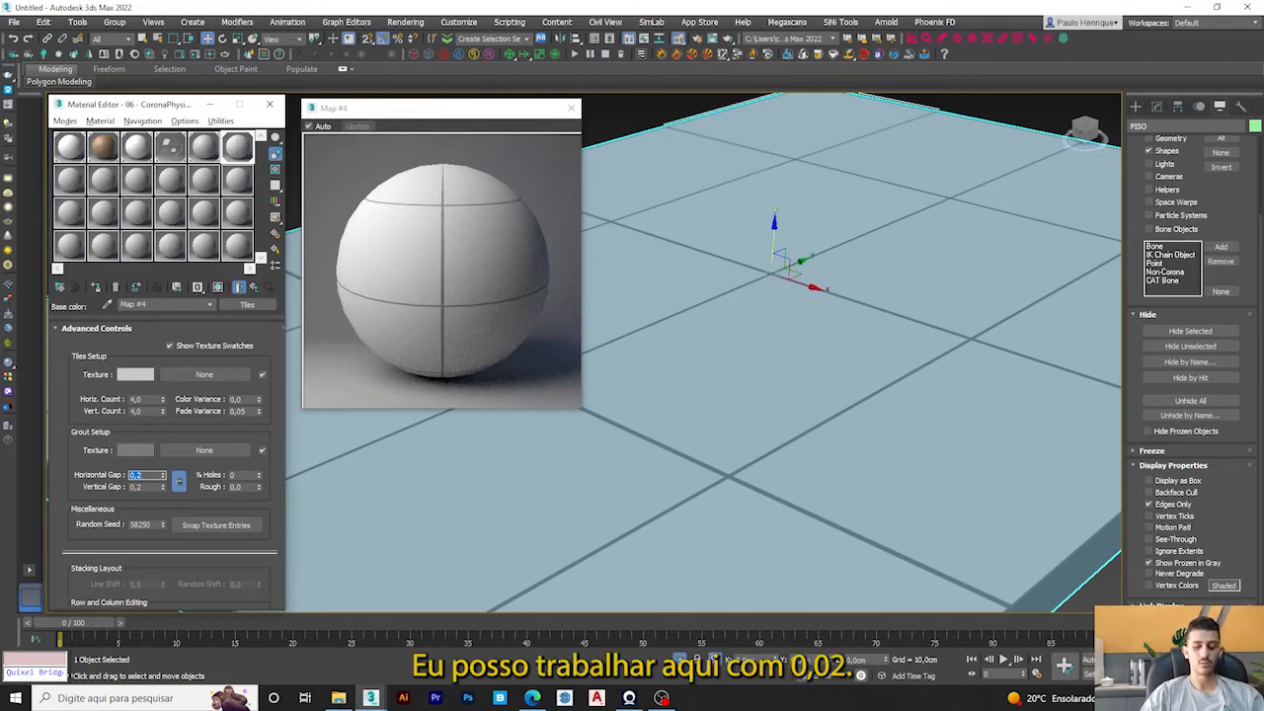
{"action": "type", "text": "0,02"}
{"action": "key", "text": "Return"}
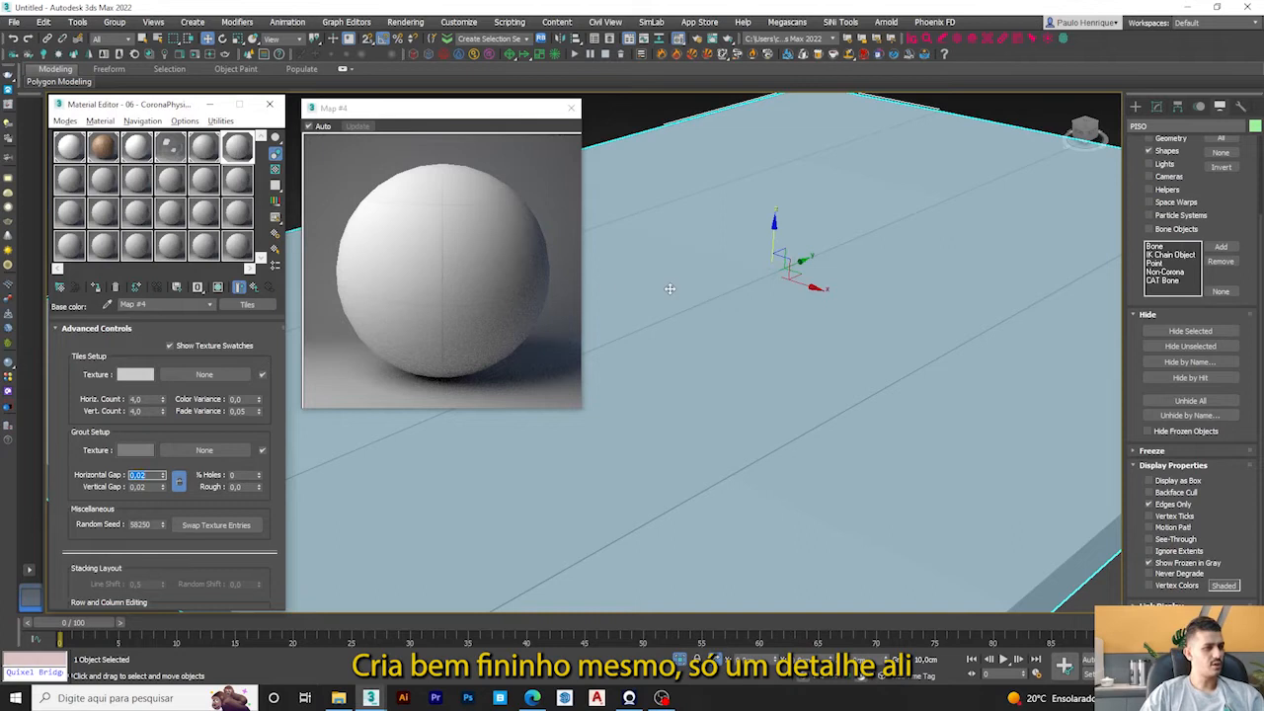
Inspect the grout lines on the floor and darken the grout color to a gray of value 32.
{"action": "scroll", "coordinate": [608, 287], "scroll_direction": "down", "scroll_amount": 5}
{"action": "scroll", "coordinate": [732, 370], "scroll_direction": "up", "scroll_amount": 6}
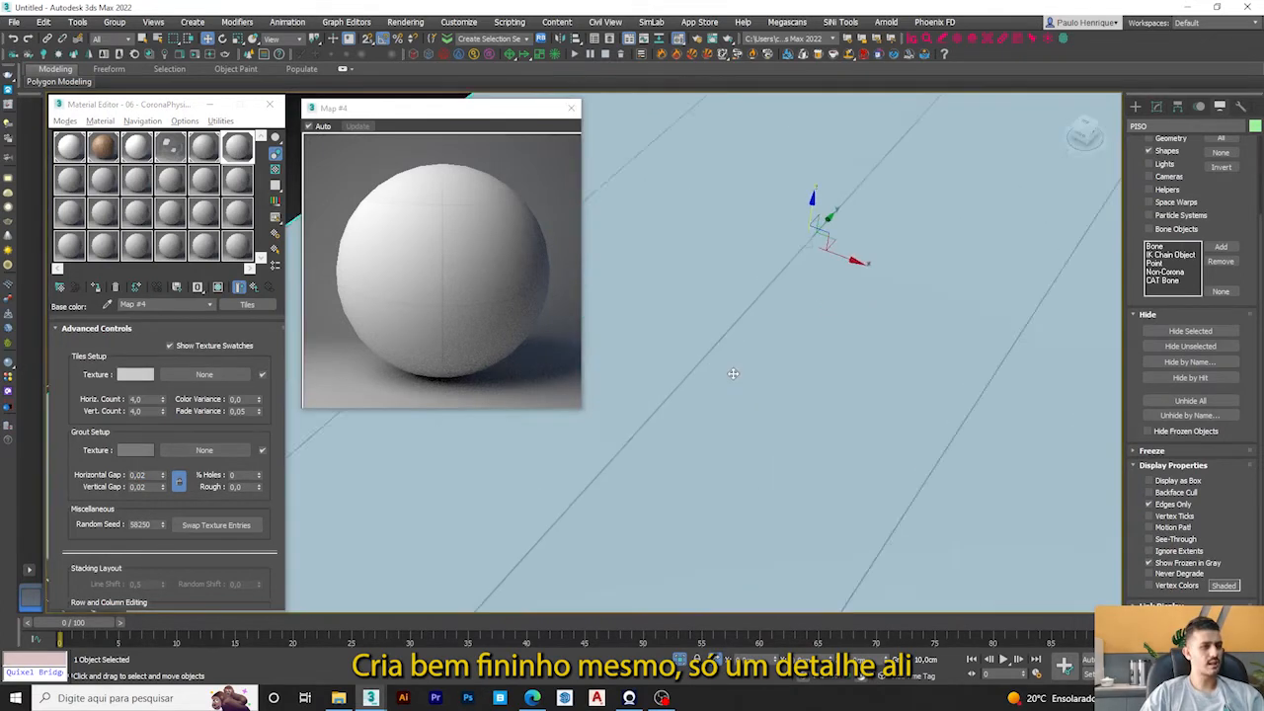
{"action": "scroll", "coordinate": [732, 373], "scroll_direction": "up", "scroll_amount": 2}
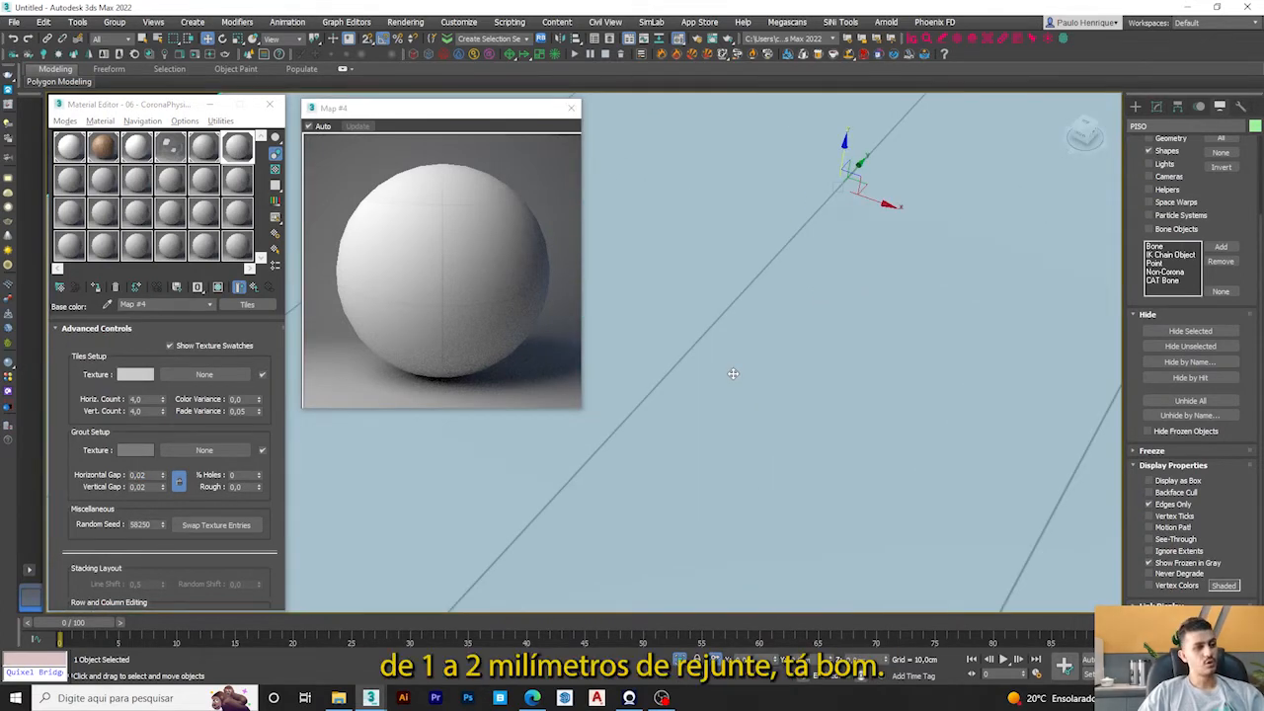
{"action": "scroll", "coordinate": [722, 366], "scroll_direction": "down", "scroll_amount": 4}
{"action": "scroll", "coordinate": [663, 367], "scroll_direction": "up", "scroll_amount": 4}
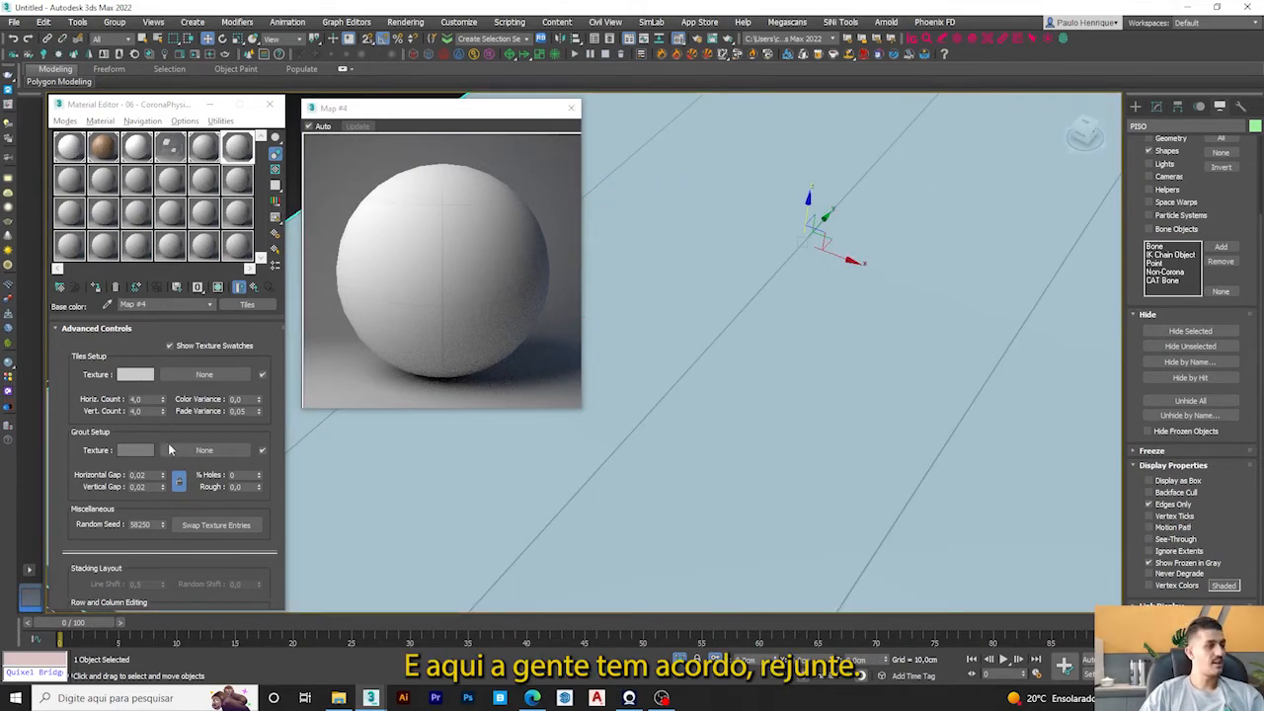
{"action": "left_click", "coordinate": [134, 450]}
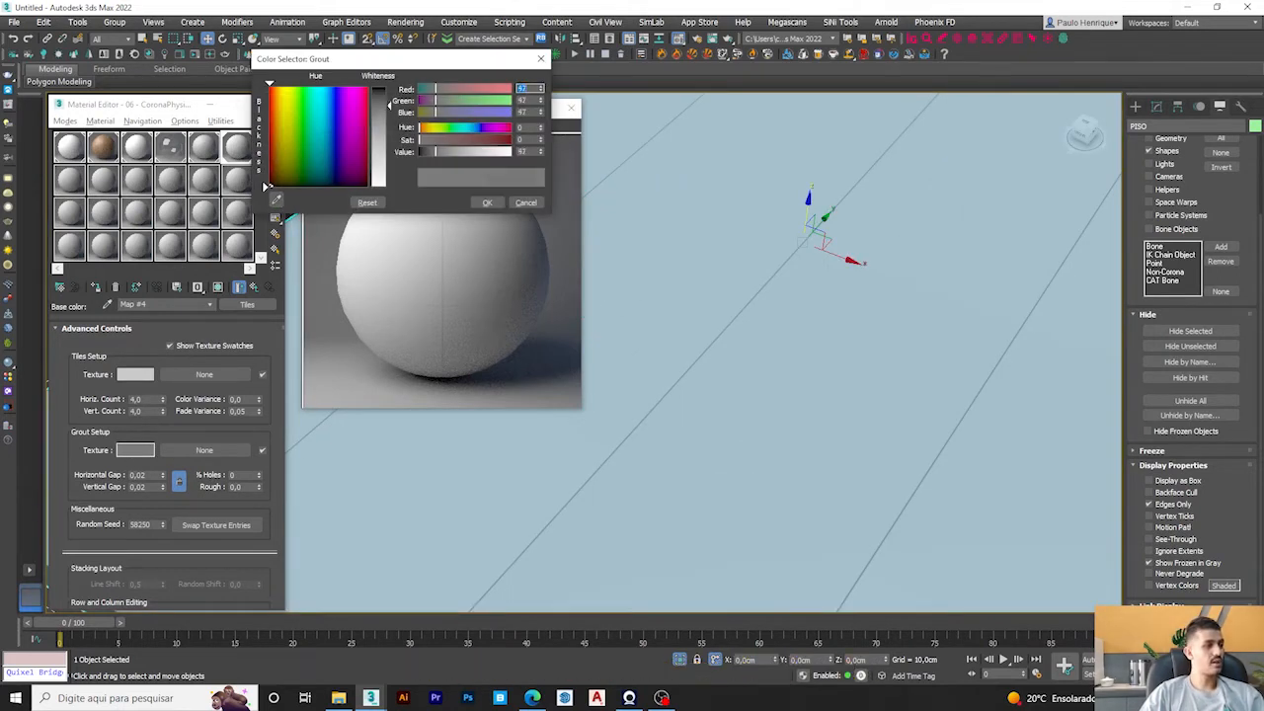
{"action": "left_click_drag", "start_coordinate": [391, 102], "coordinate": [391, 100]}
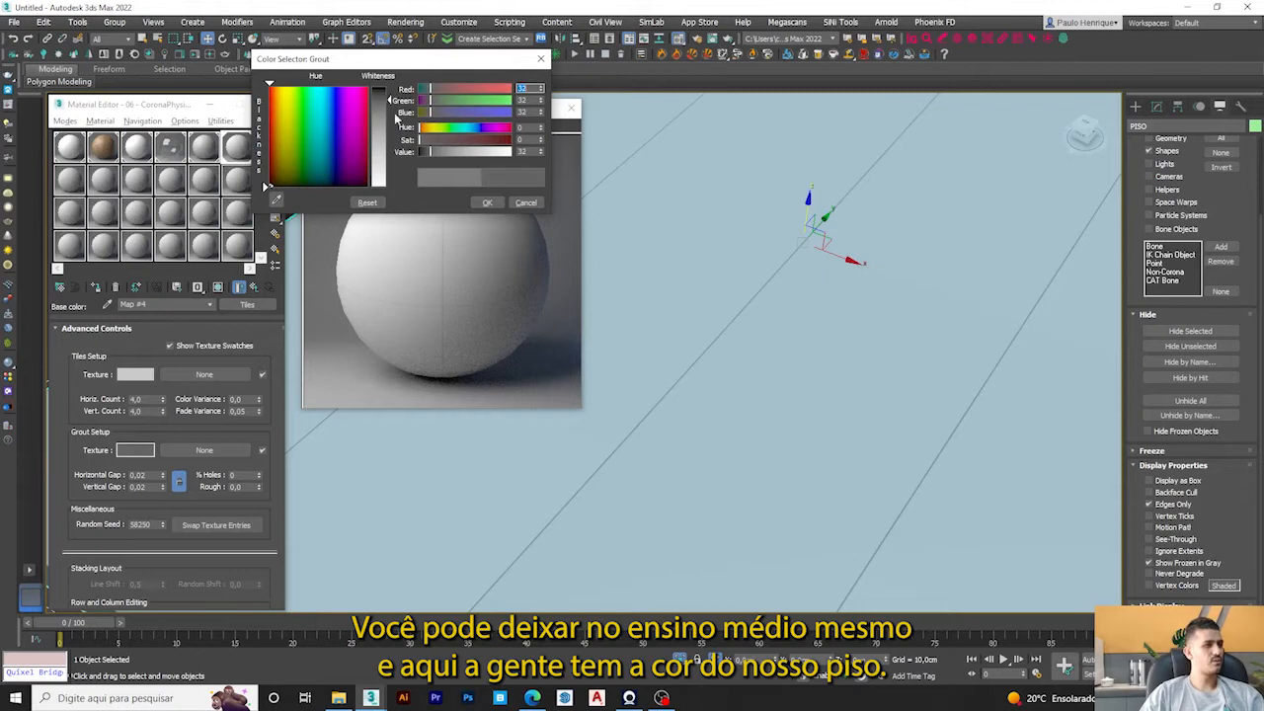
{"action": "left_click", "coordinate": [486, 203]}
Set the tile color of the floor's Tiles map to a light beige with red 154, green 135 and blue 102.
{"action": "left_click", "coordinate": [134, 375]}
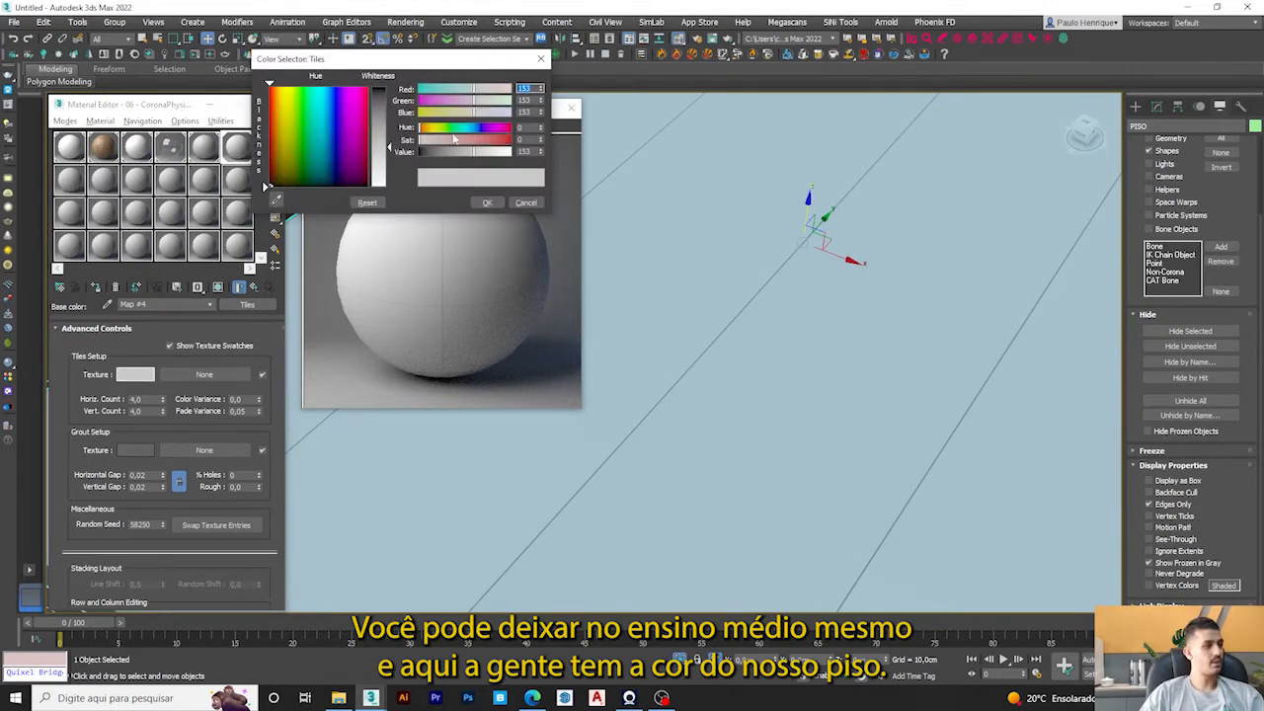
{"action": "left_click_drag", "start_coordinate": [389, 146], "coordinate": [363, 131]}
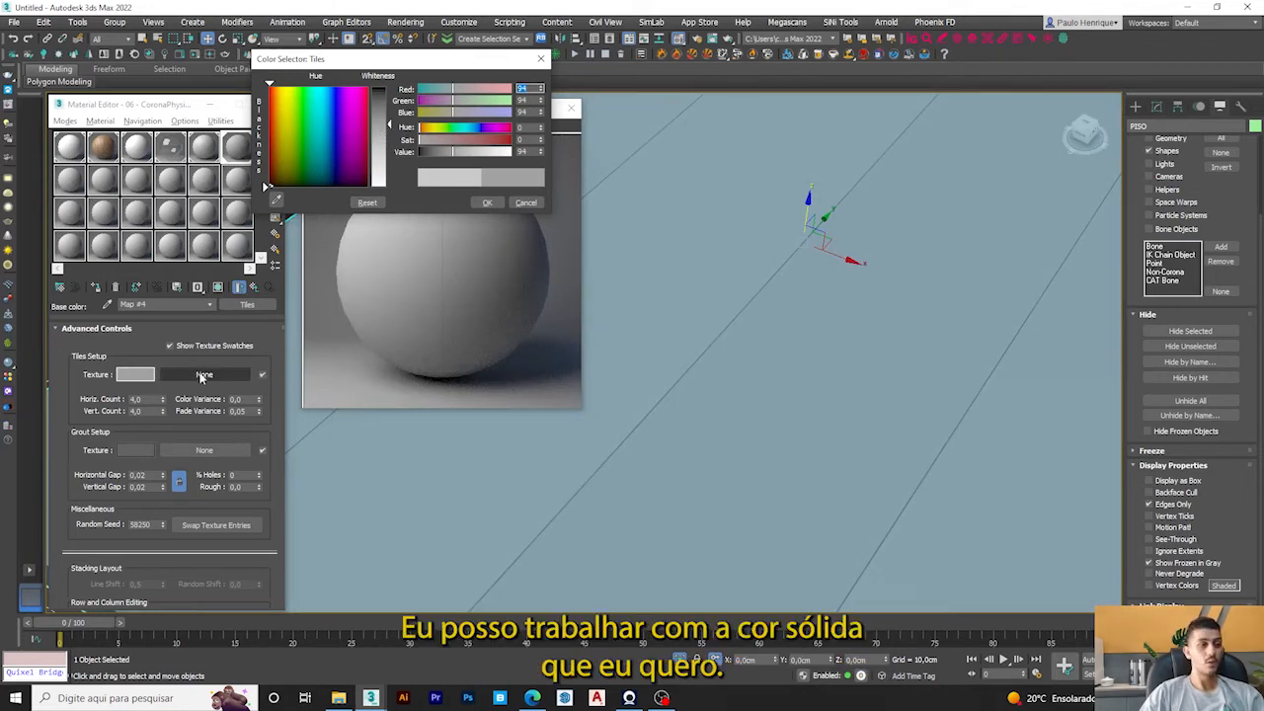
{"action": "mouse_move", "coordinate": [389, 125]}
{"action": "left_mouse_down"}
{"action": "mouse_move", "coordinate": [389, 112]}
{"action": "mouse_move", "coordinate": [279, 94]}
{"action": "left_mouse_up"}
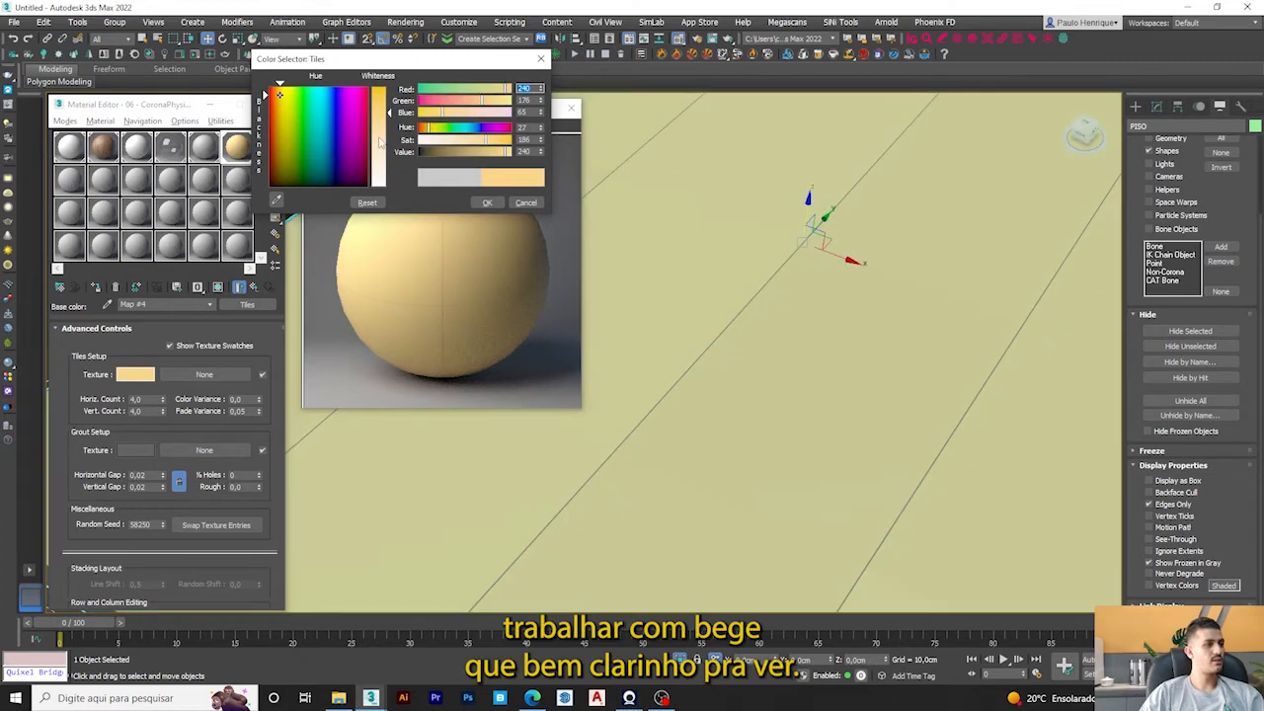
{"action": "left_click", "coordinate": [380, 147]}
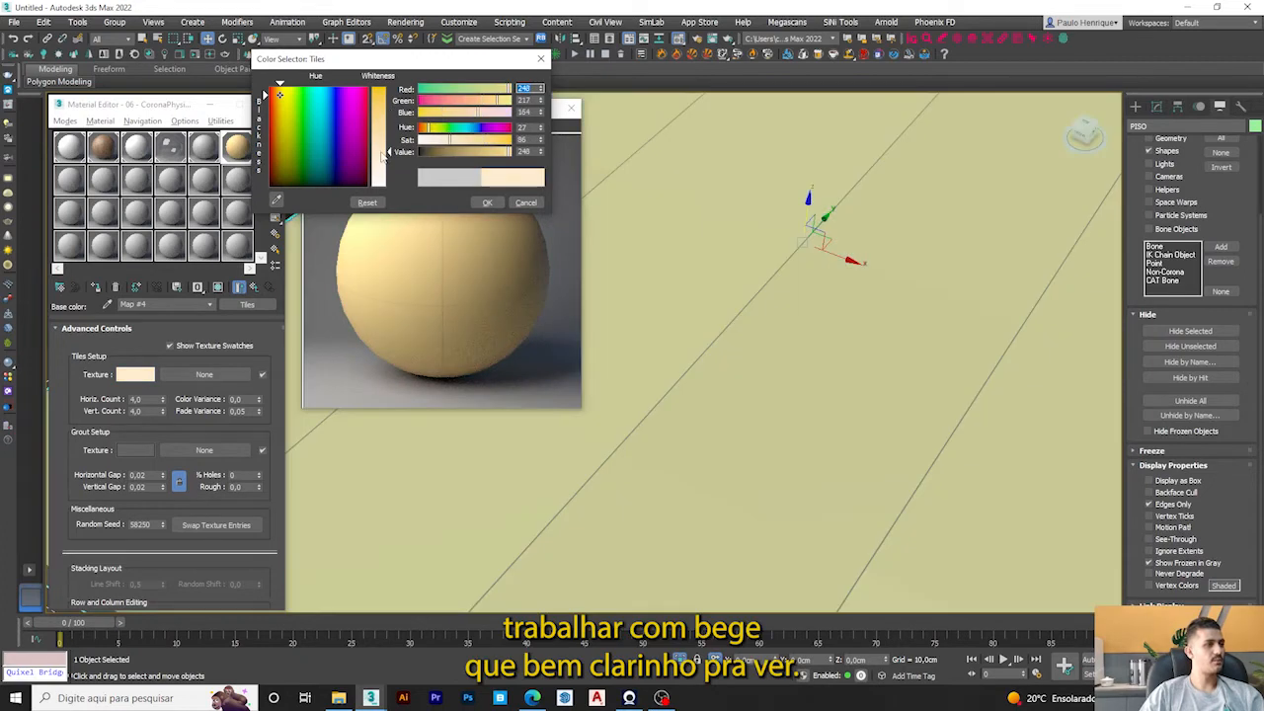
{"action": "left_click", "coordinate": [473, 153]}
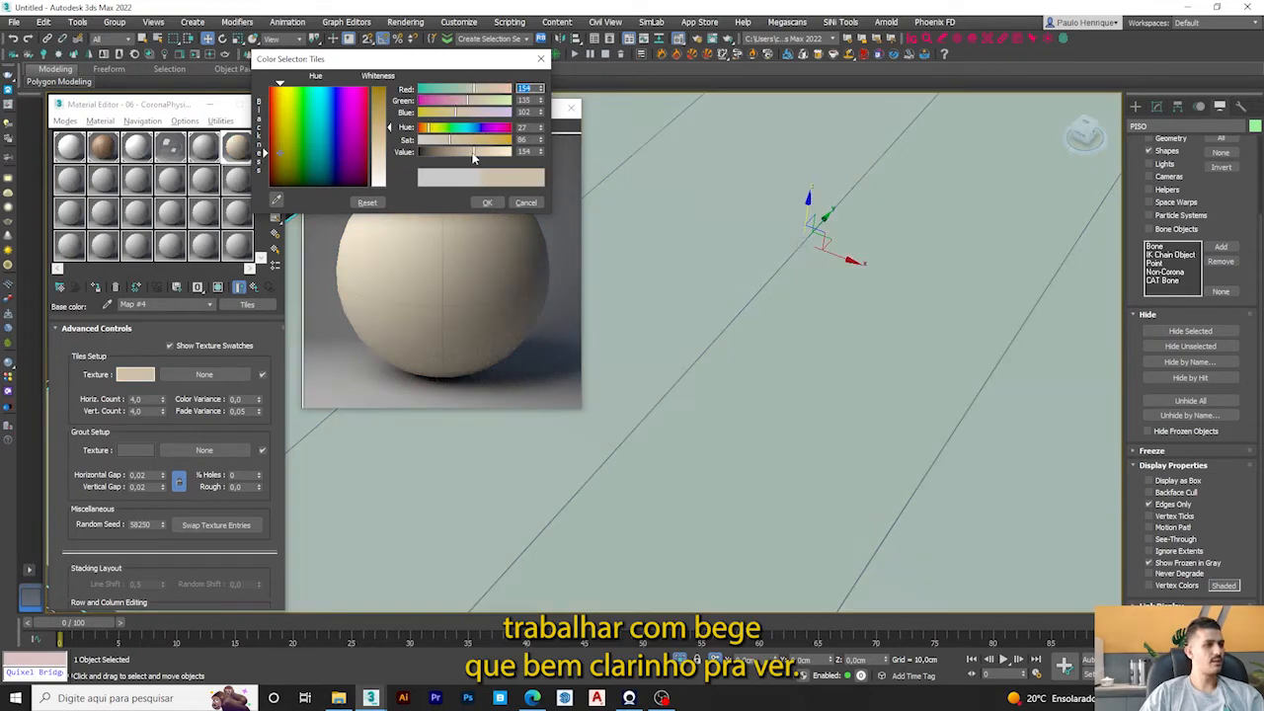
{"action": "left_click", "coordinate": [487, 202]}
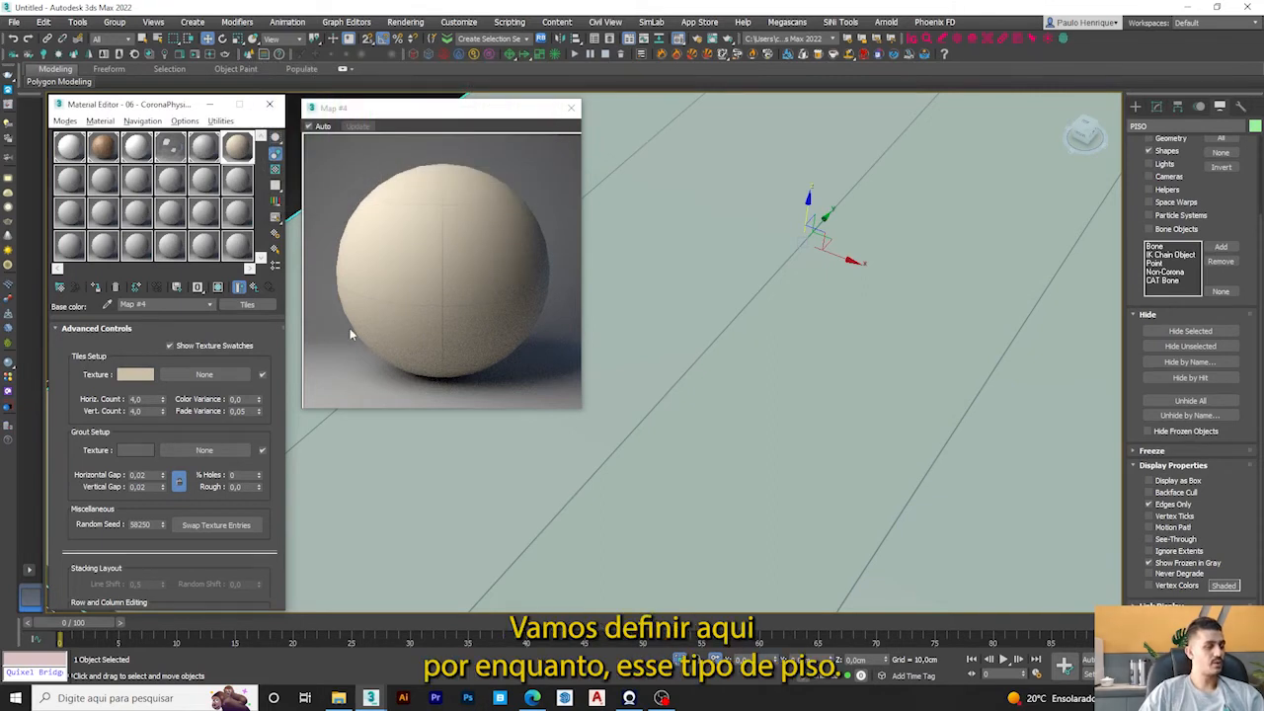
Return to the floor material's basic options and set its base layer roughness to 0,1.
{"action": "left_click", "coordinate": [253, 287]}
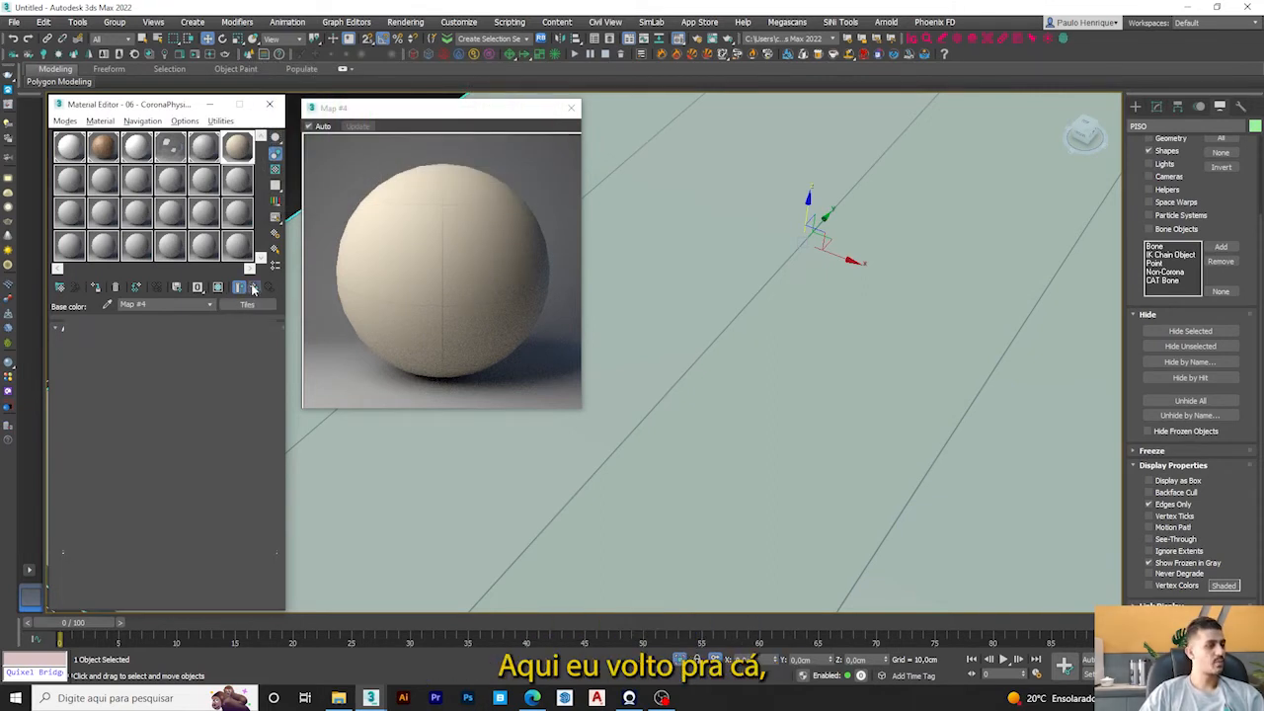
{"action": "double_click", "coordinate": [135, 402]}
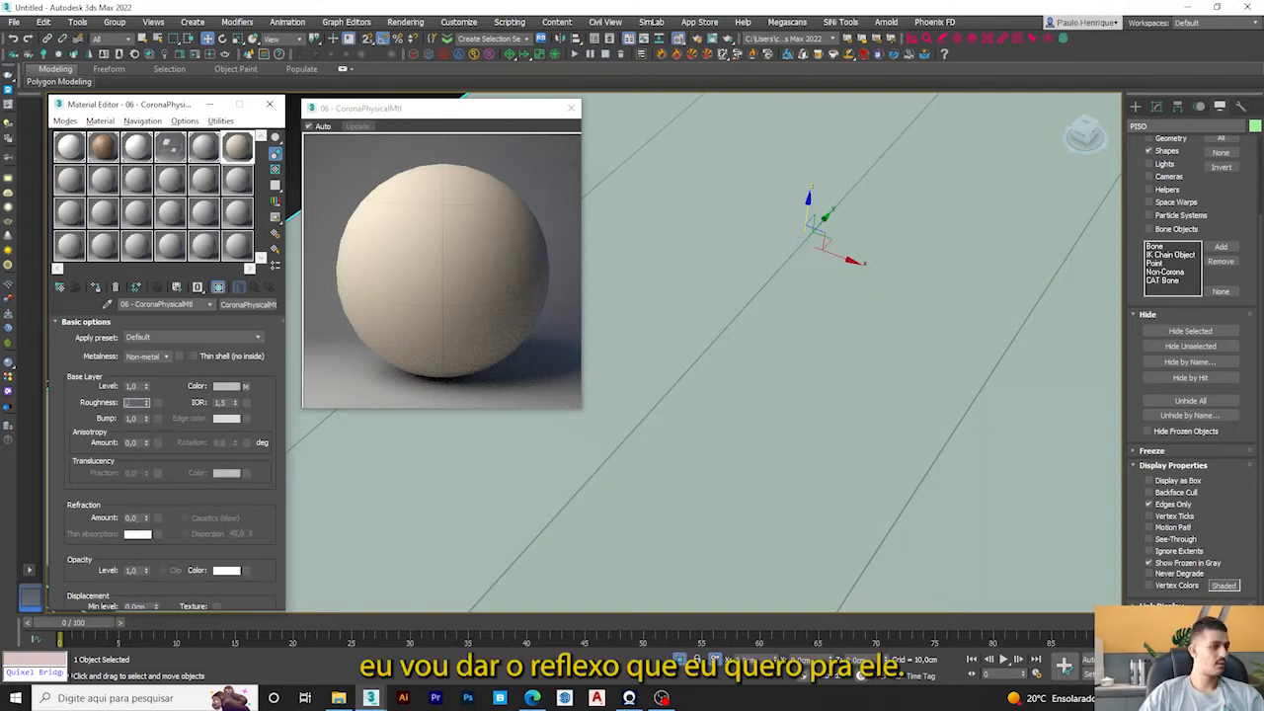
{"action": "type", "text": "0,2"}
{"action": "key", "text": "Return"}
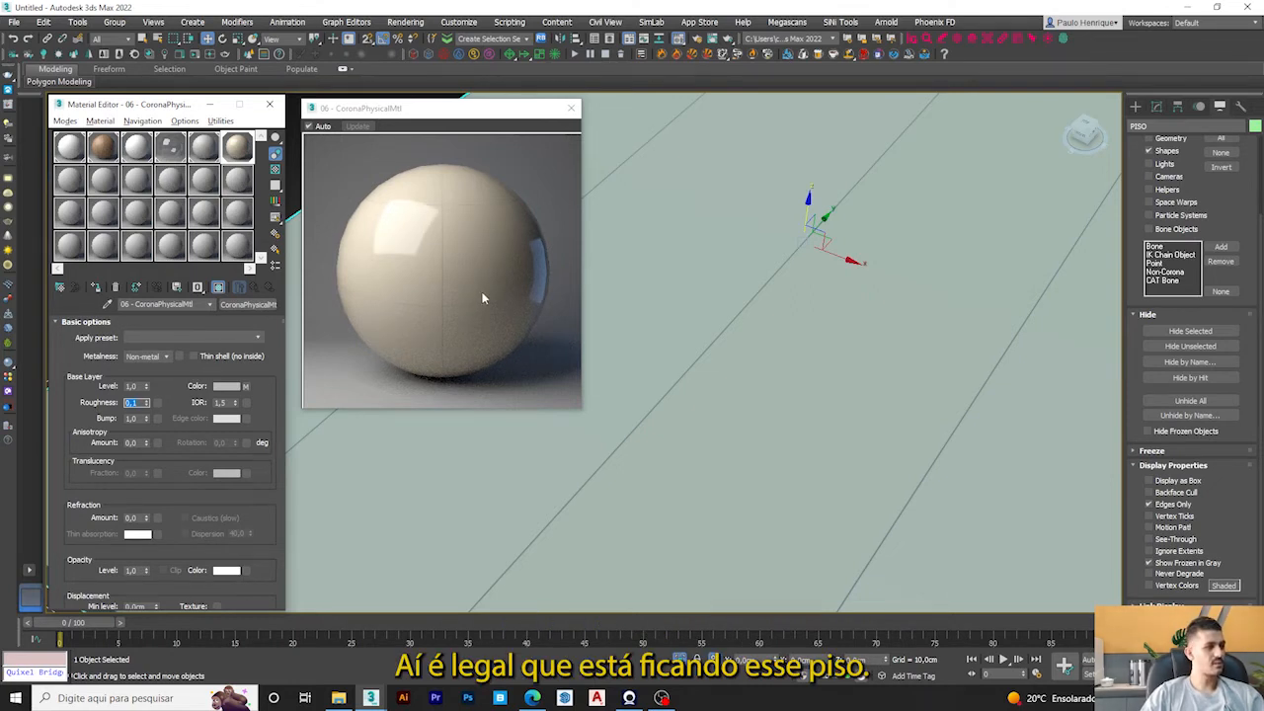
Copy the beige tile color of the floor's Tiles map onto its grout color.
{"action": "left_click", "coordinate": [244, 388]}
{"action": "left_click", "coordinate": [242, 367]}
{"action": "scroll", "coordinate": [215, 530], "scroll_direction": "down", "scroll_amount": 3}
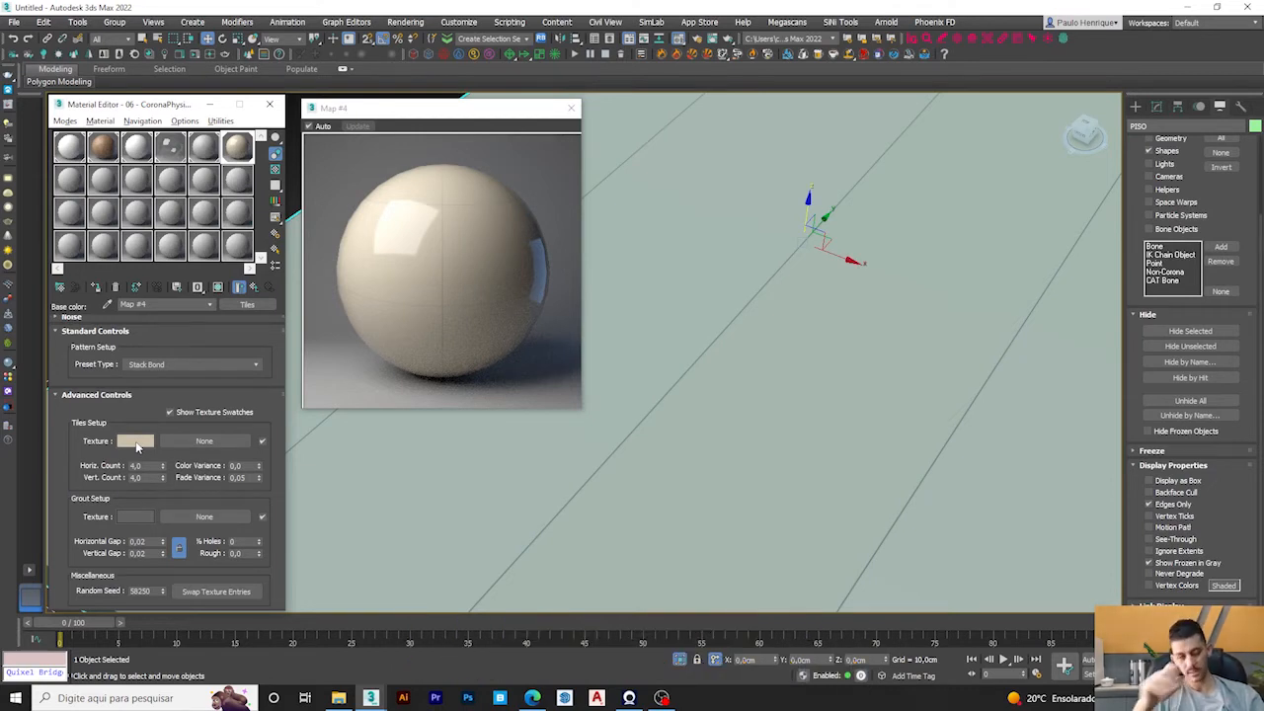
{"action": "right_click", "coordinate": [137, 446]}
{"action": "left_click", "coordinate": [164, 448]}
{"action": "right_click", "coordinate": [132, 527]}
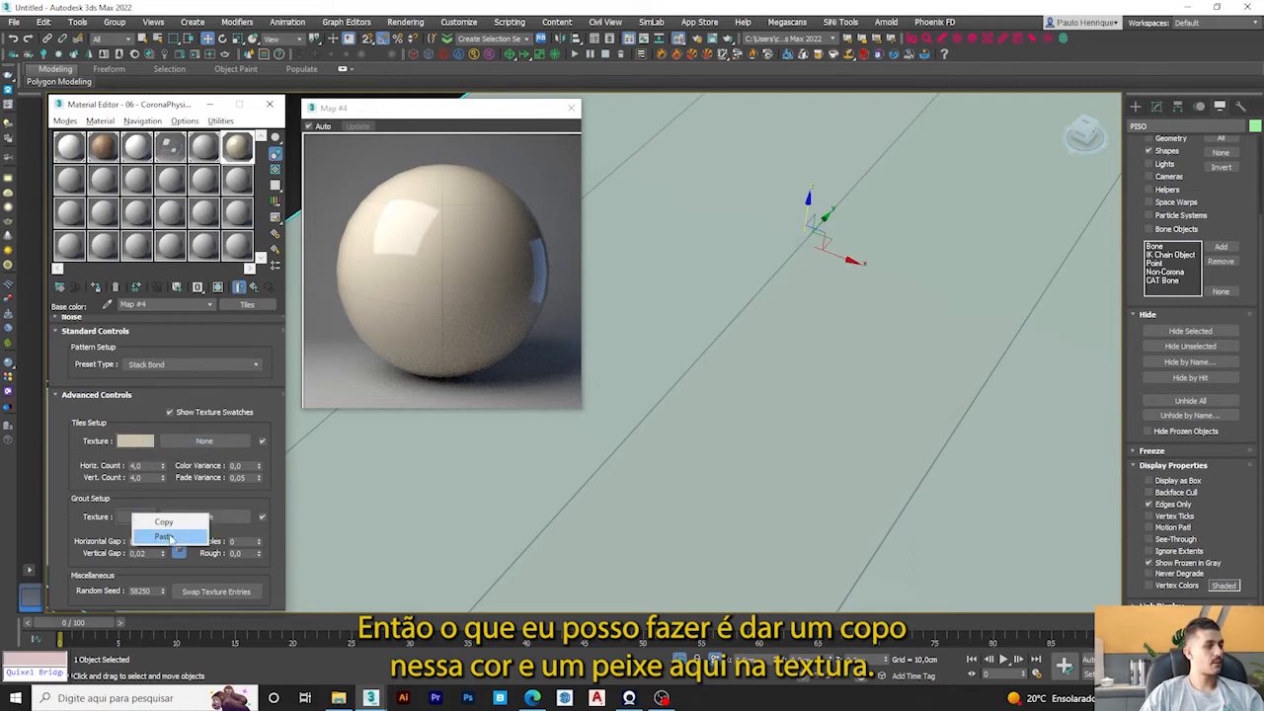
{"action": "left_click", "coordinate": [170, 539]}
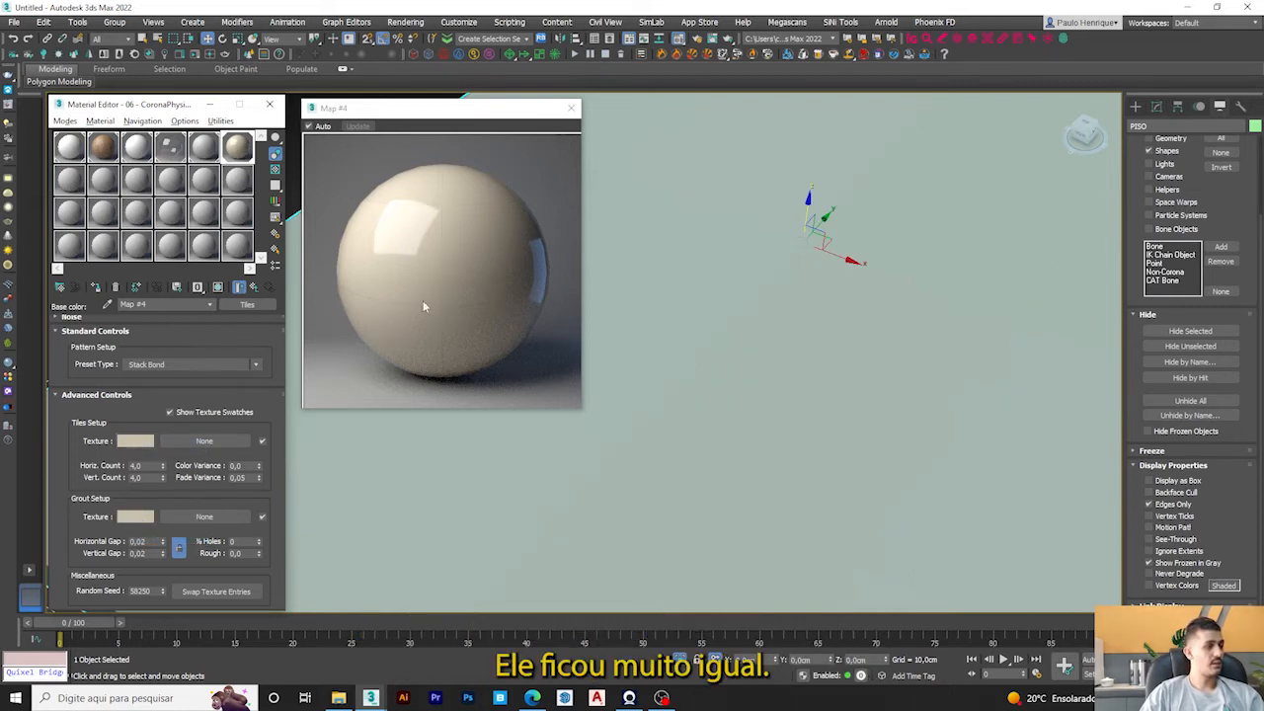
Darken the grout color of the floor's Tiles map to a brownish beige of value 60.
{"action": "left_click", "coordinate": [133, 516]}
{"action": "left_click_drag", "start_coordinate": [469, 156], "coordinate": [455, 158]}
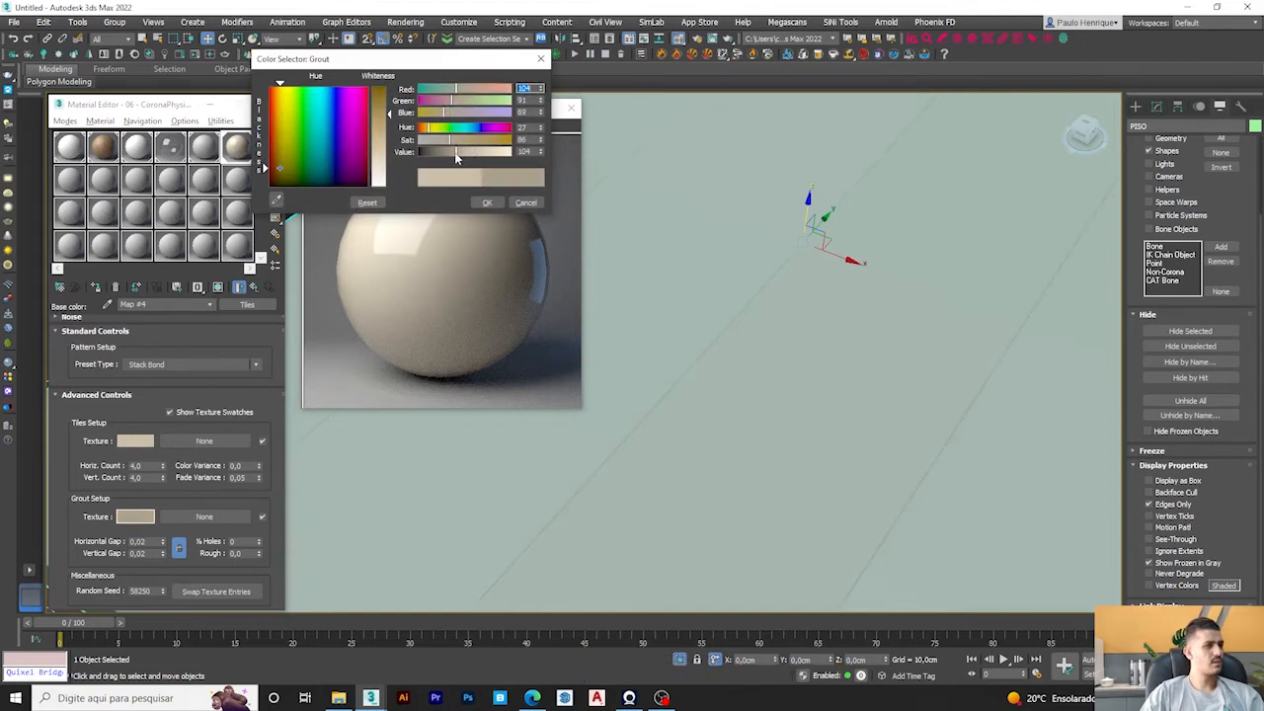
{"action": "left_click", "coordinate": [449, 154]}
{"action": "left_click_drag", "start_coordinate": [447, 158], "coordinate": [439, 153]}
{"action": "left_click", "coordinate": [487, 202]}
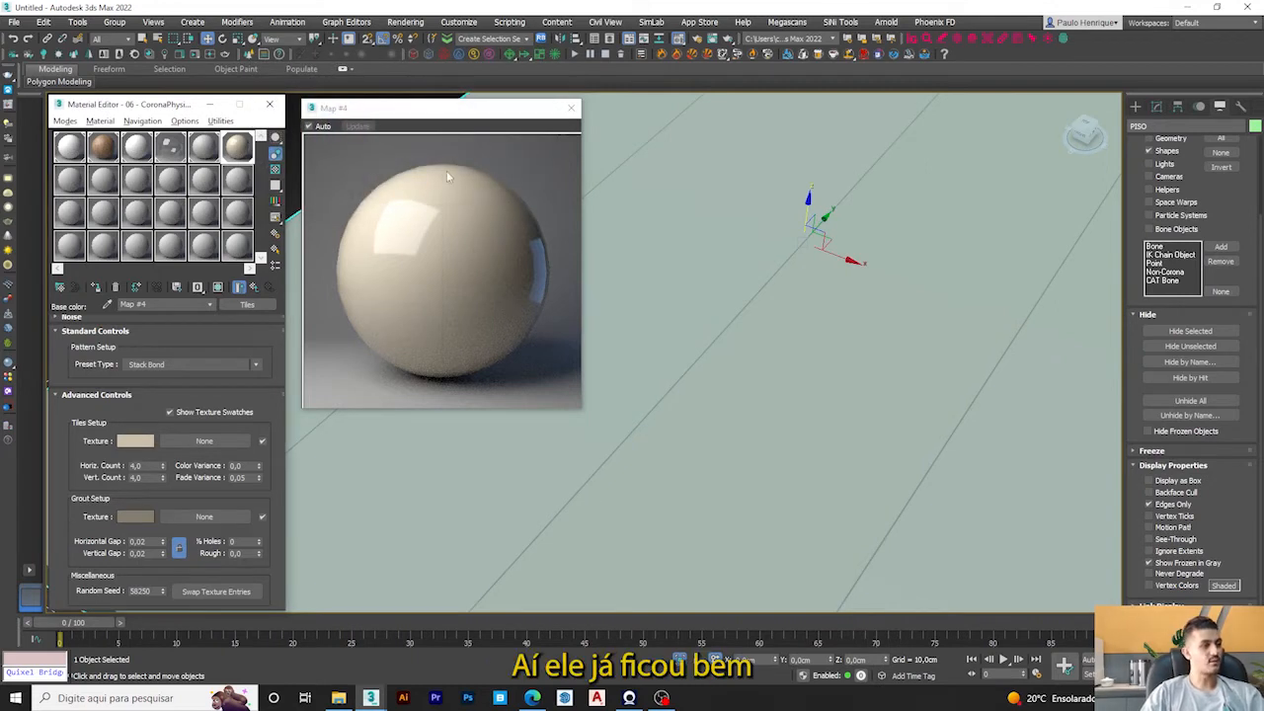
Paste the floor's Tiles map as a copy into the base color of the material one slot below and show that material in an enlarged preview.
{"action": "left_click", "coordinate": [254, 288]}
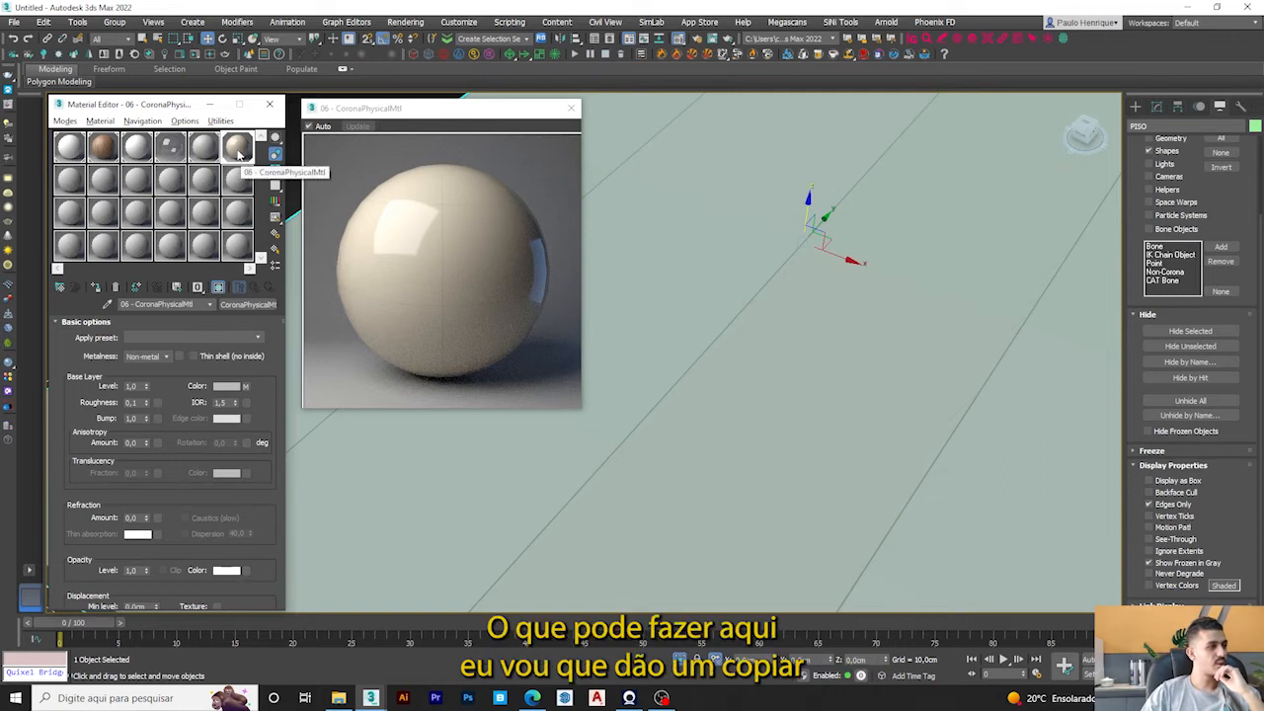
{"action": "right_click", "coordinate": [247, 388]}
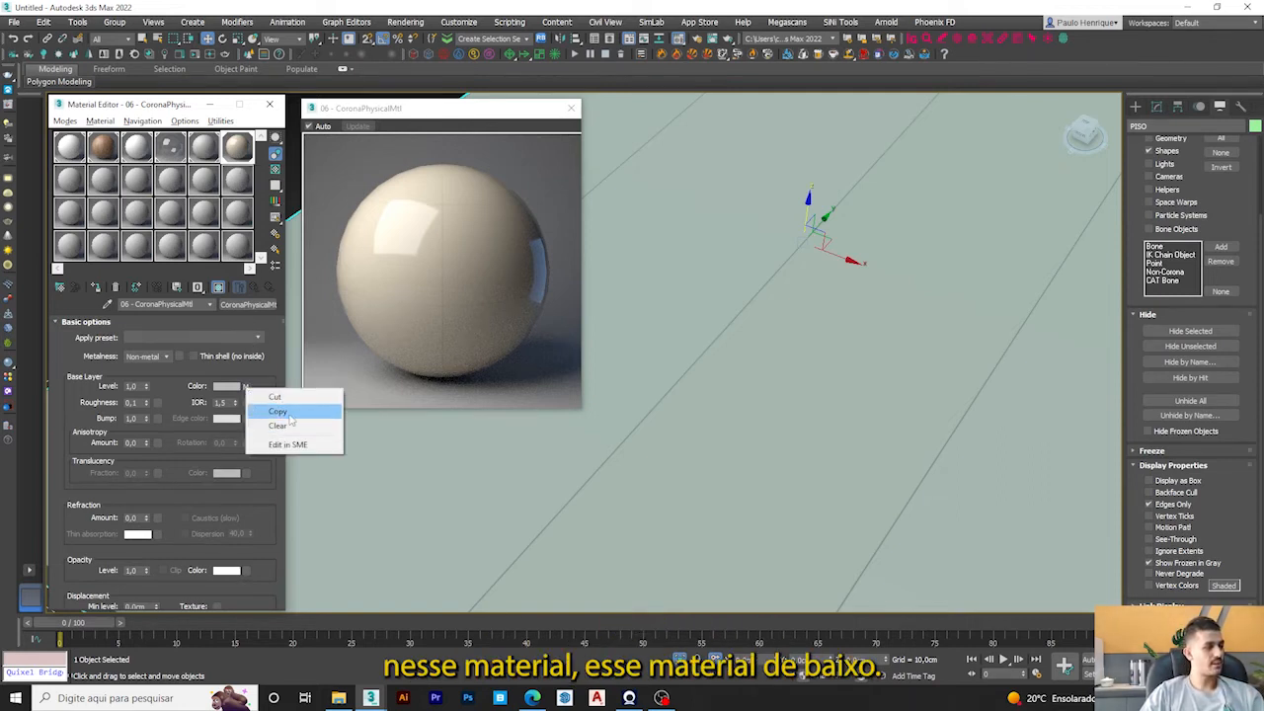
{"action": "left_click", "coordinate": [280, 411]}
{"action": "left_click", "coordinate": [236, 179]}
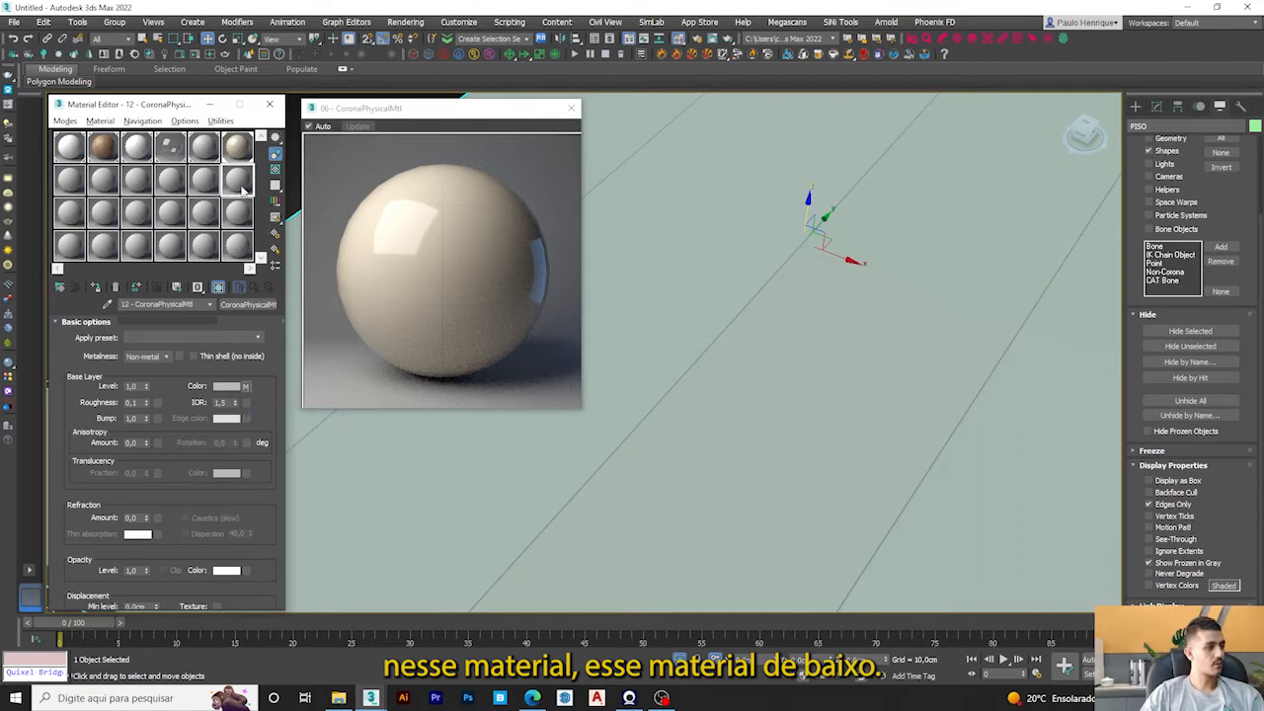
{"action": "right_click", "coordinate": [240, 387]}
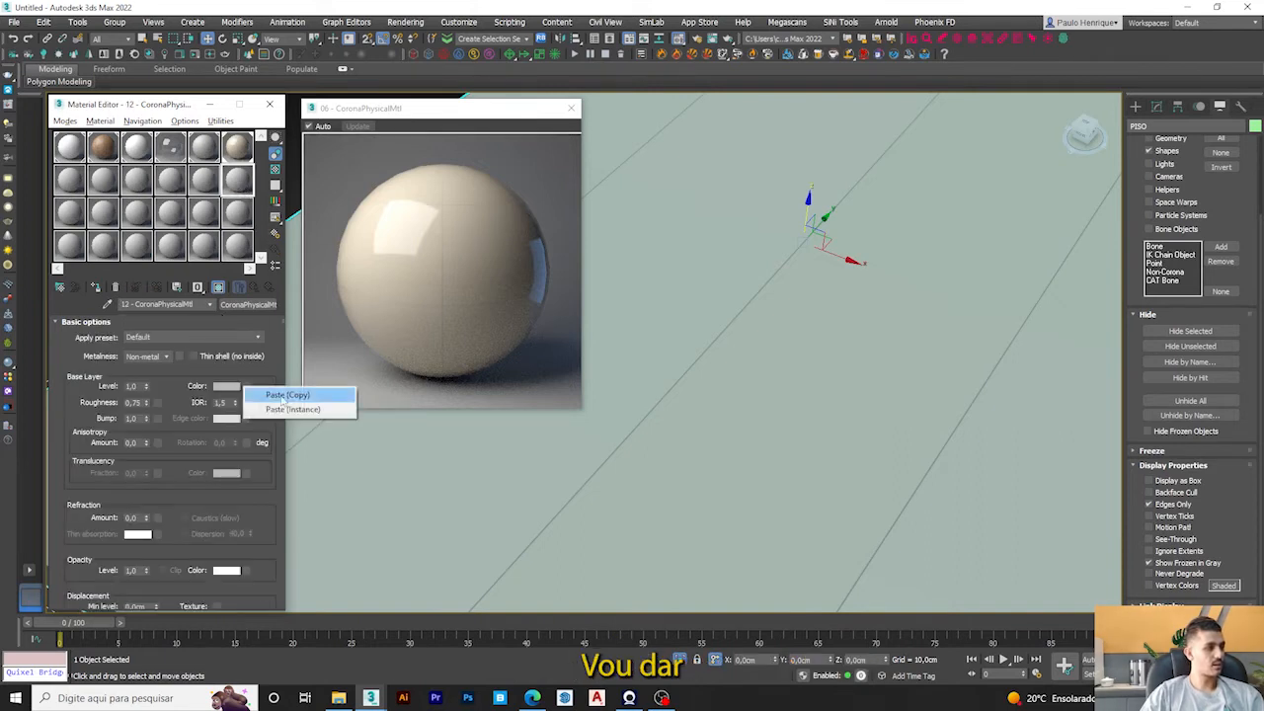
{"action": "left_click", "coordinate": [287, 395]}
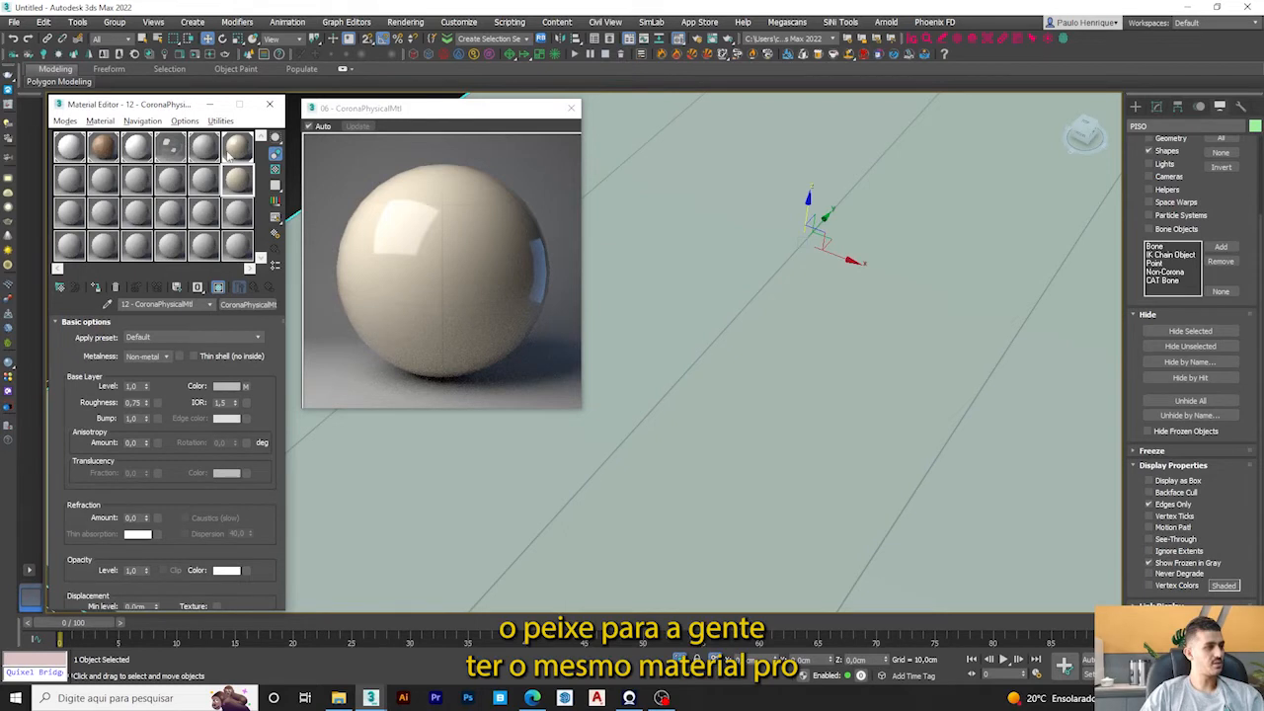
{"action": "double_click", "coordinate": [237, 179]}
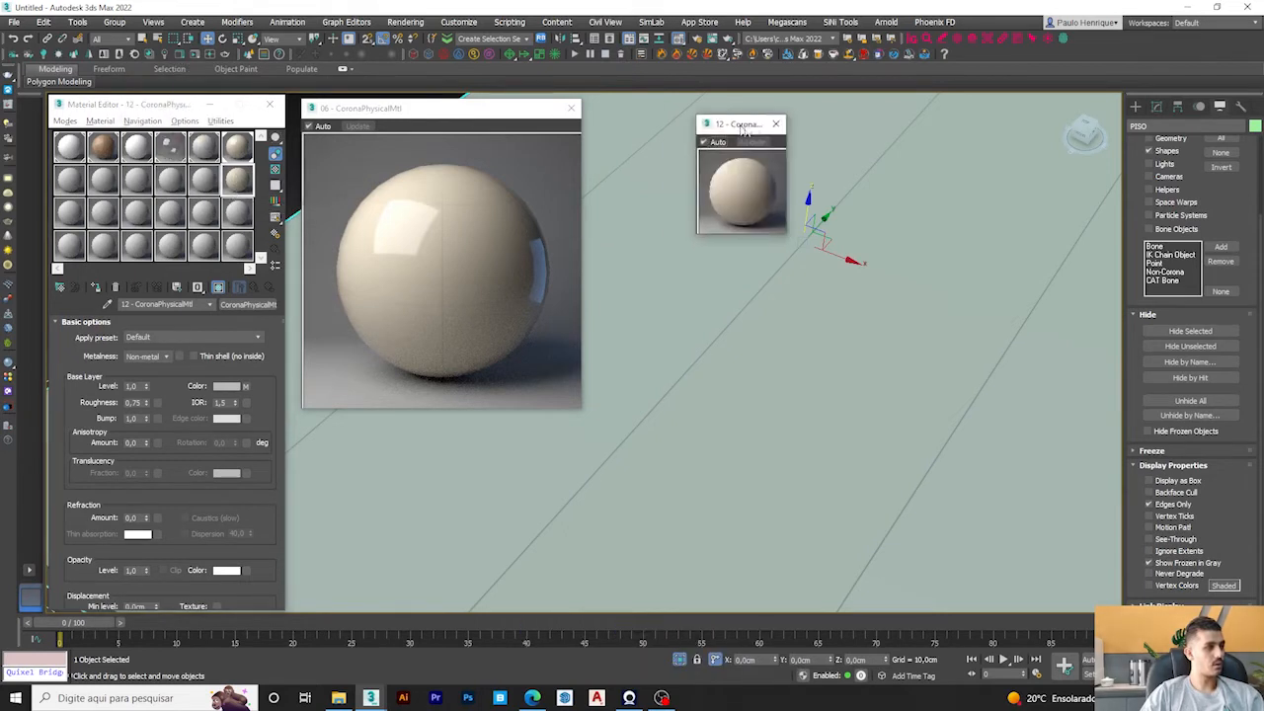
{"action": "left_click_drag", "start_coordinate": [730, 219], "coordinate": [977, 437]}
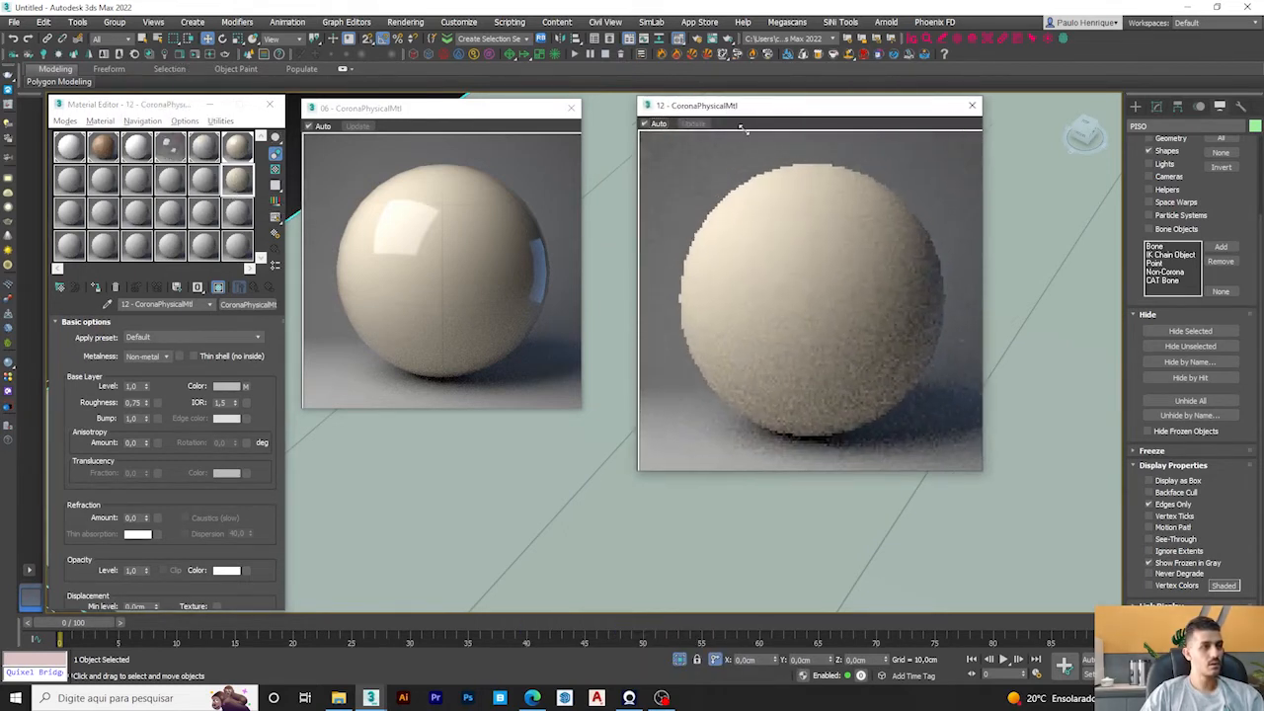
Set the grout color of the duplicated Tiles map to black.
{"action": "left_click", "coordinate": [245, 386]}
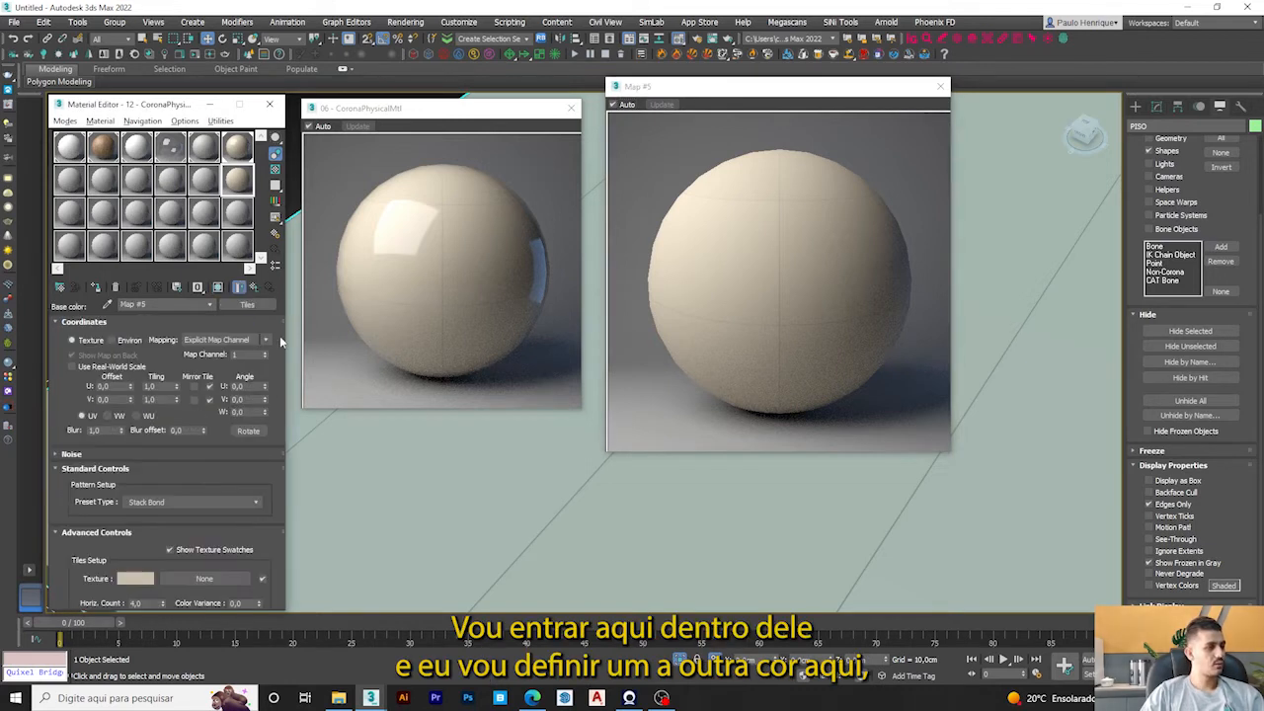
{"action": "left_click_drag", "start_coordinate": [266, 472], "coordinate": [263, 245]}
{"action": "left_click_drag", "start_coordinate": [190, 419], "coordinate": [191, 464]}
{"action": "left_click", "coordinate": [135, 472]}
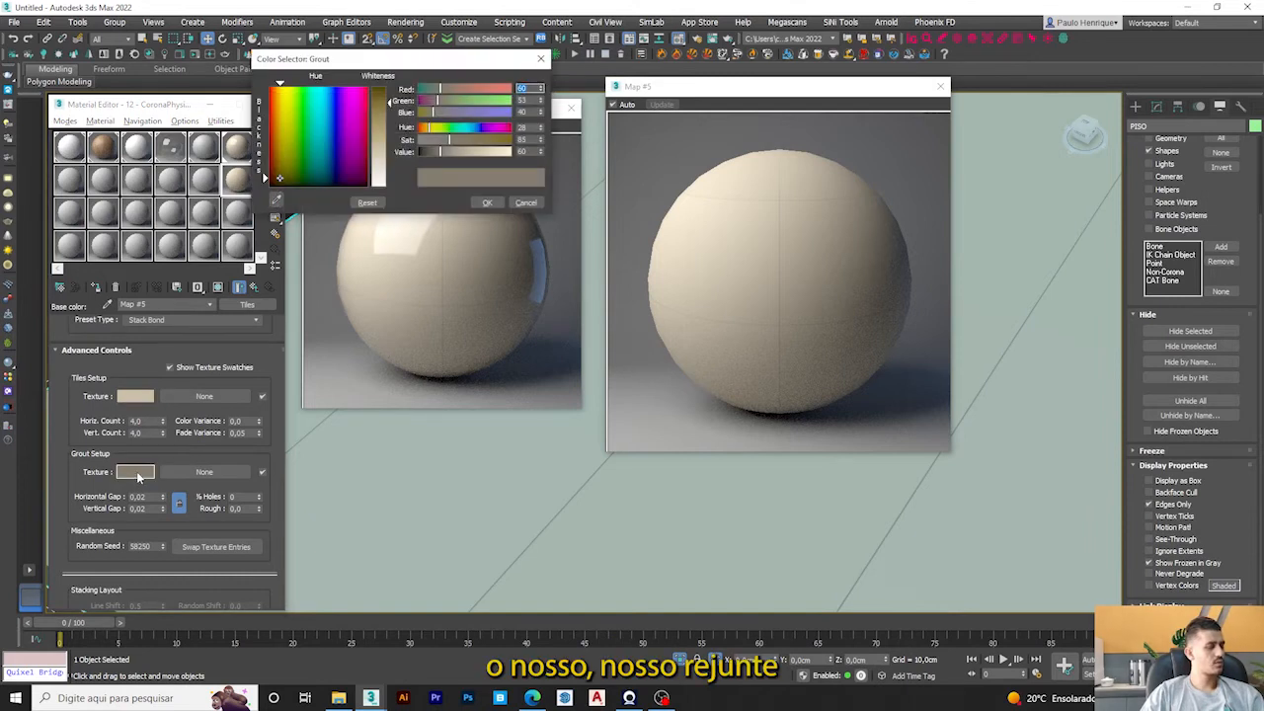
{"action": "left_click_drag", "start_coordinate": [440, 153], "coordinate": [418, 152]}
{"action": "left_click", "coordinate": [486, 202]}
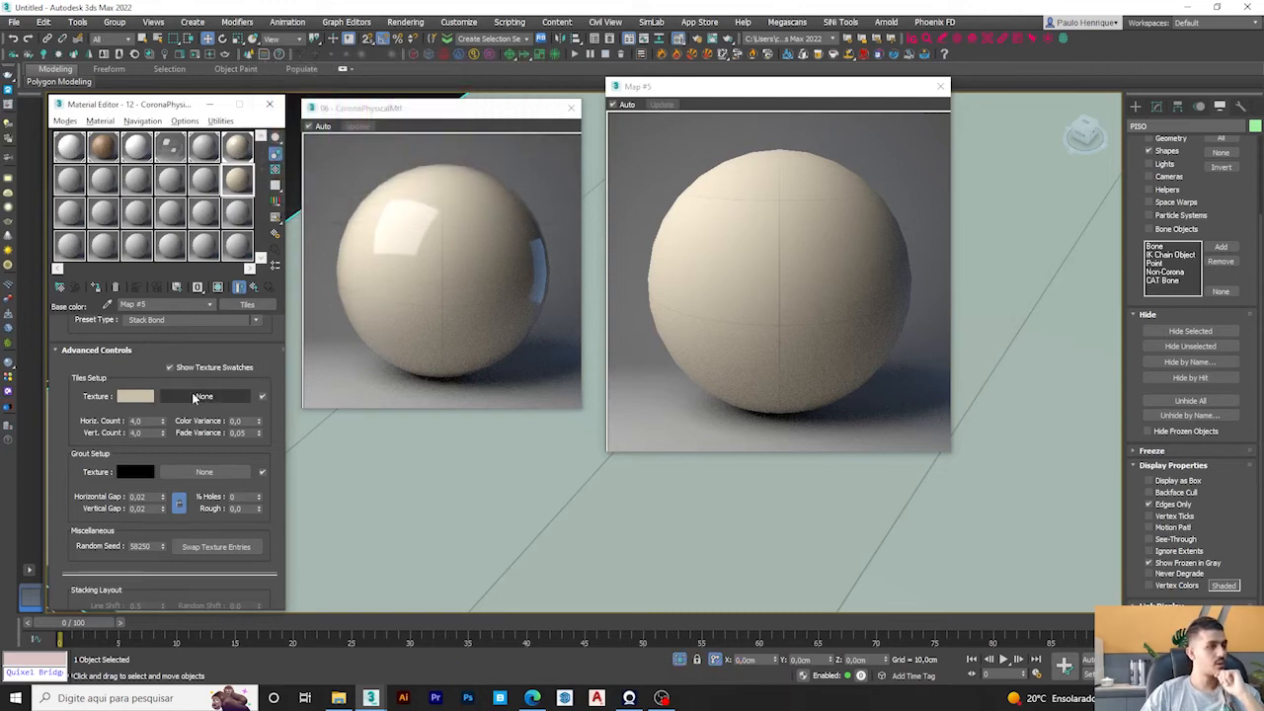
Set the tile color of the duplicated Tiles map to pure white, value 255 with saturation 0.
{"action": "left_click", "coordinate": [154, 392]}
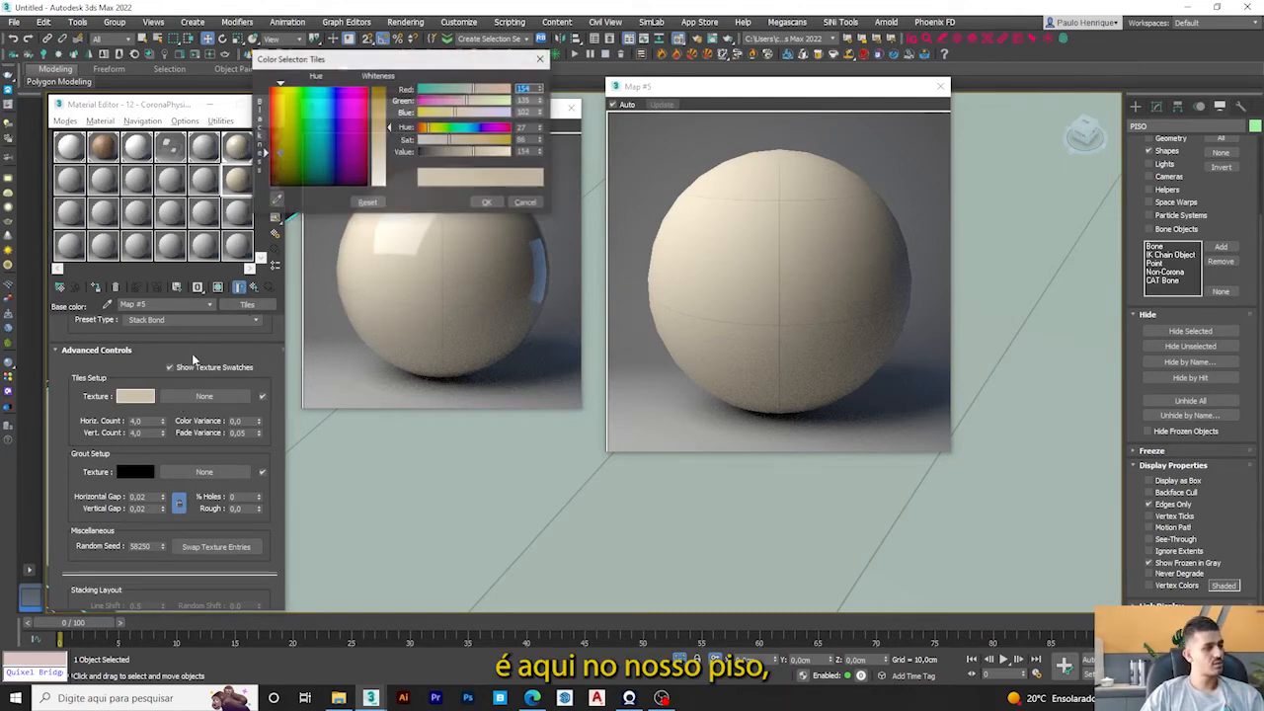
{"action": "left_click_drag", "start_coordinate": [472, 153], "coordinate": [556, 154]}
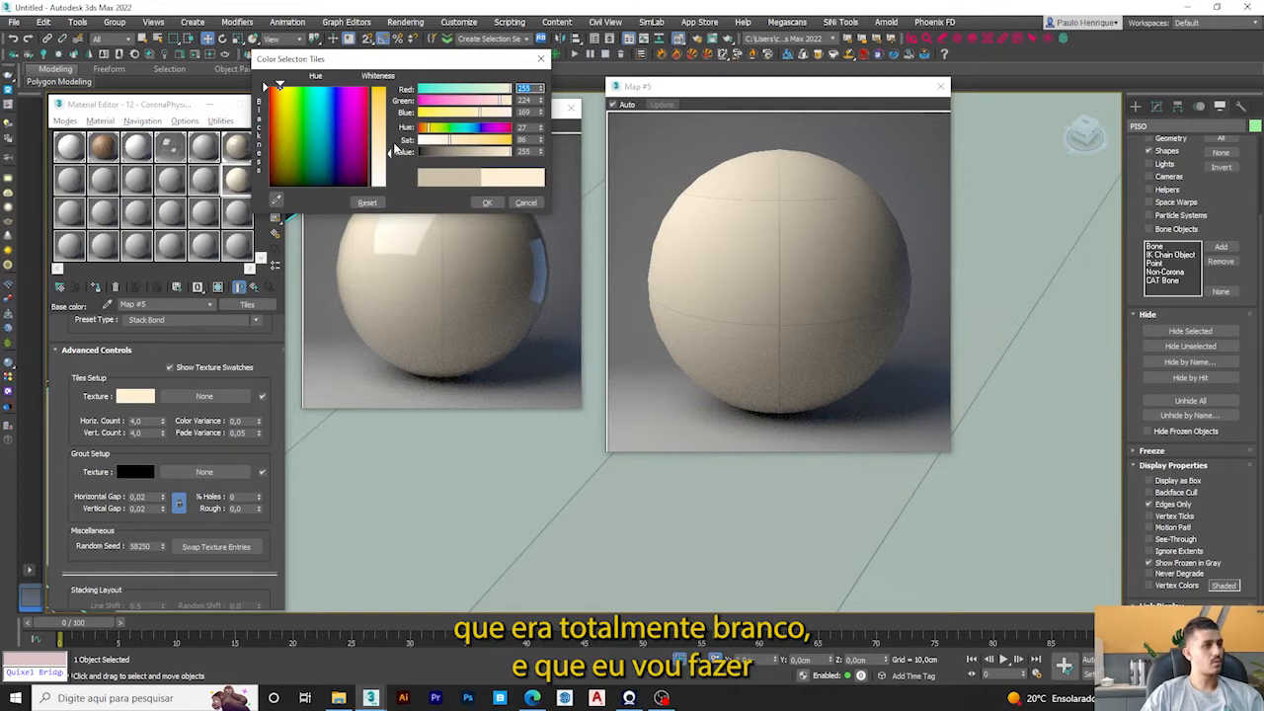
{"action": "left_click_drag", "start_coordinate": [403, 151], "coordinate": [393, 188]}
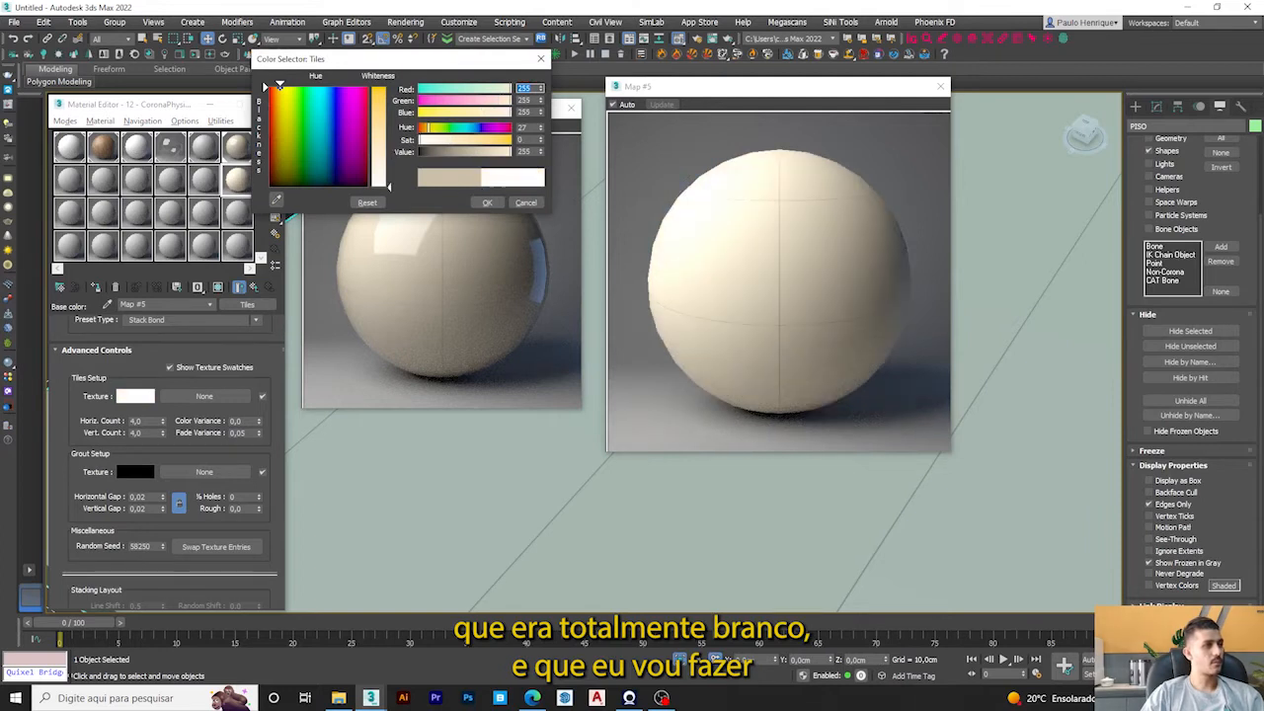
{"action": "left_click", "coordinate": [485, 203]}
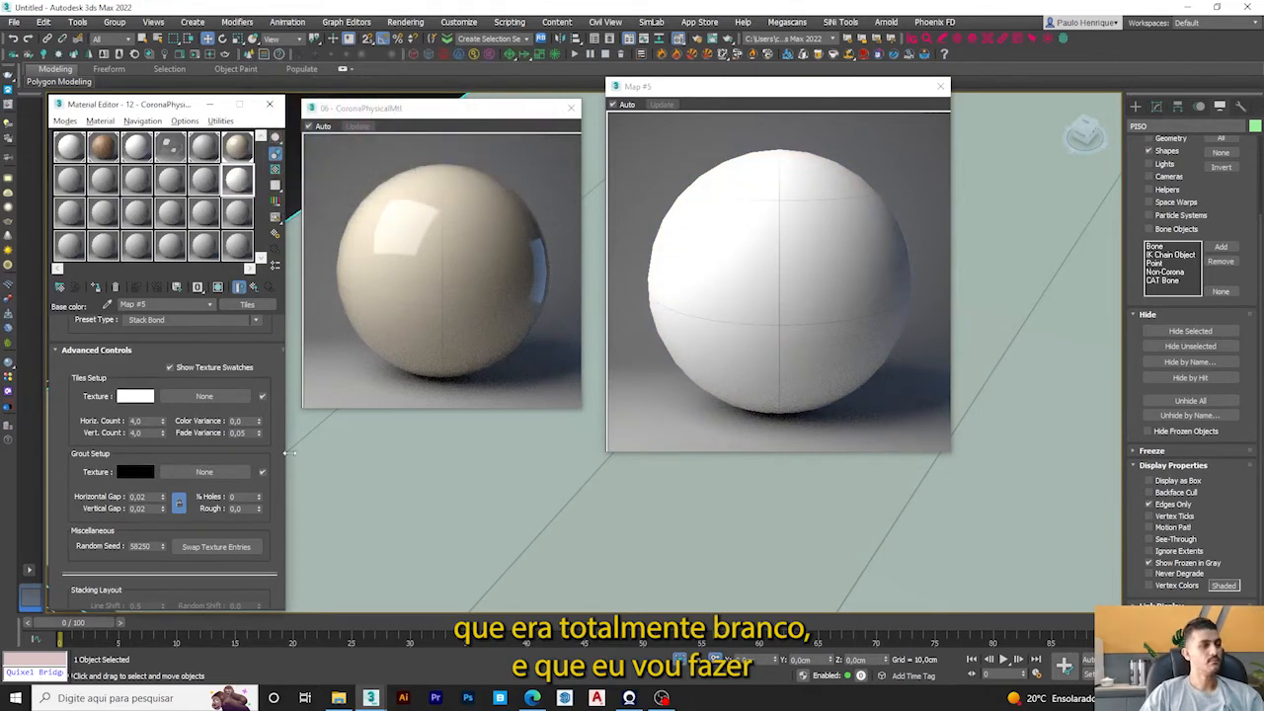
Copy the black-and-white Tiles map from the base color of the duplicate material.
{"action": "left_click", "coordinate": [253, 287]}
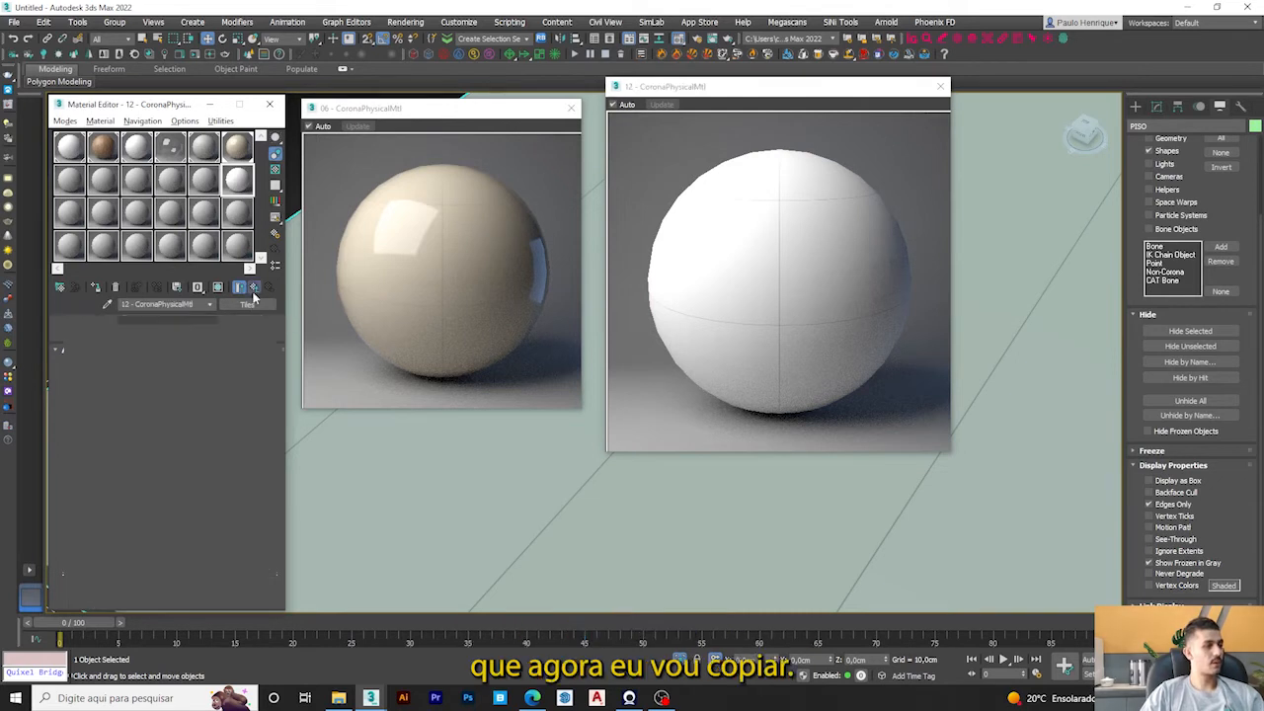
{"action": "right_click", "coordinate": [245, 390]}
{"action": "left_click", "coordinate": [277, 406]}
Paste the black-and-white Tiles map as a copy into the base bump slot of the beige floor material.
{"action": "left_click", "coordinate": [242, 150]}
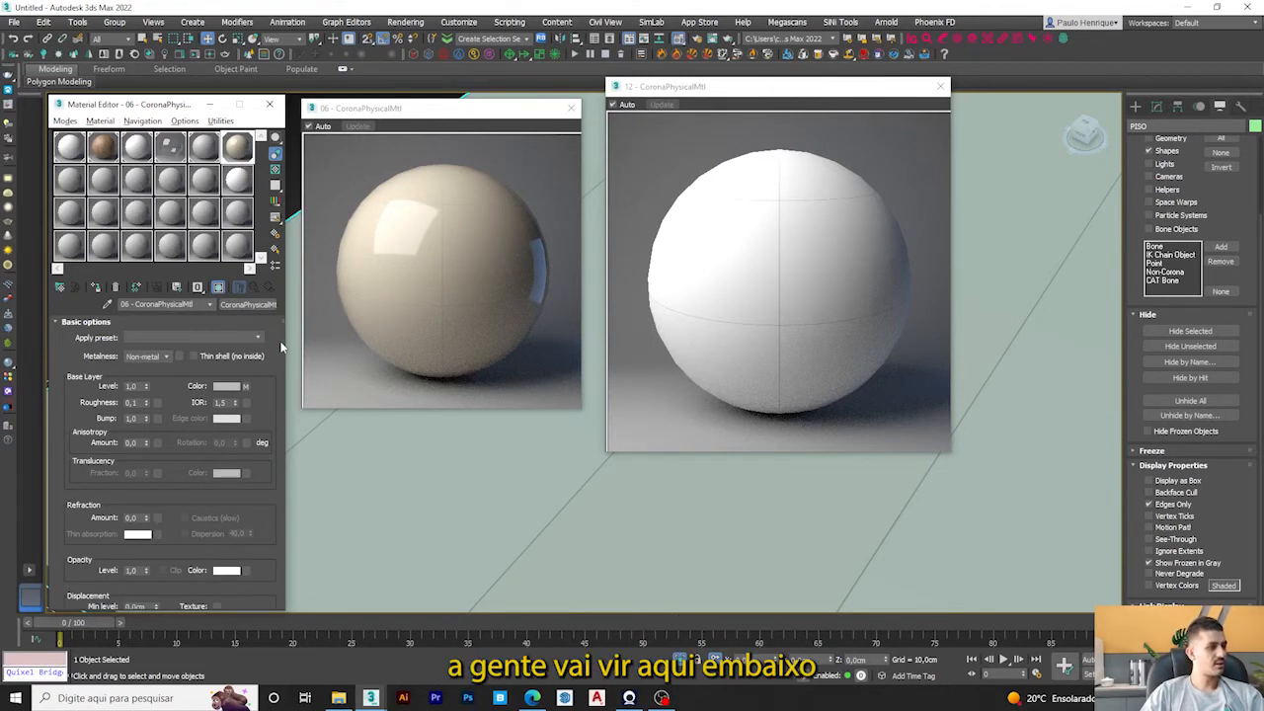
{"action": "scroll", "coordinate": [260, 395], "scroll_direction": "down", "scroll_amount": 2}
{"action": "scroll", "coordinate": [227, 464], "scroll_direction": "down", "scroll_amount": 10}
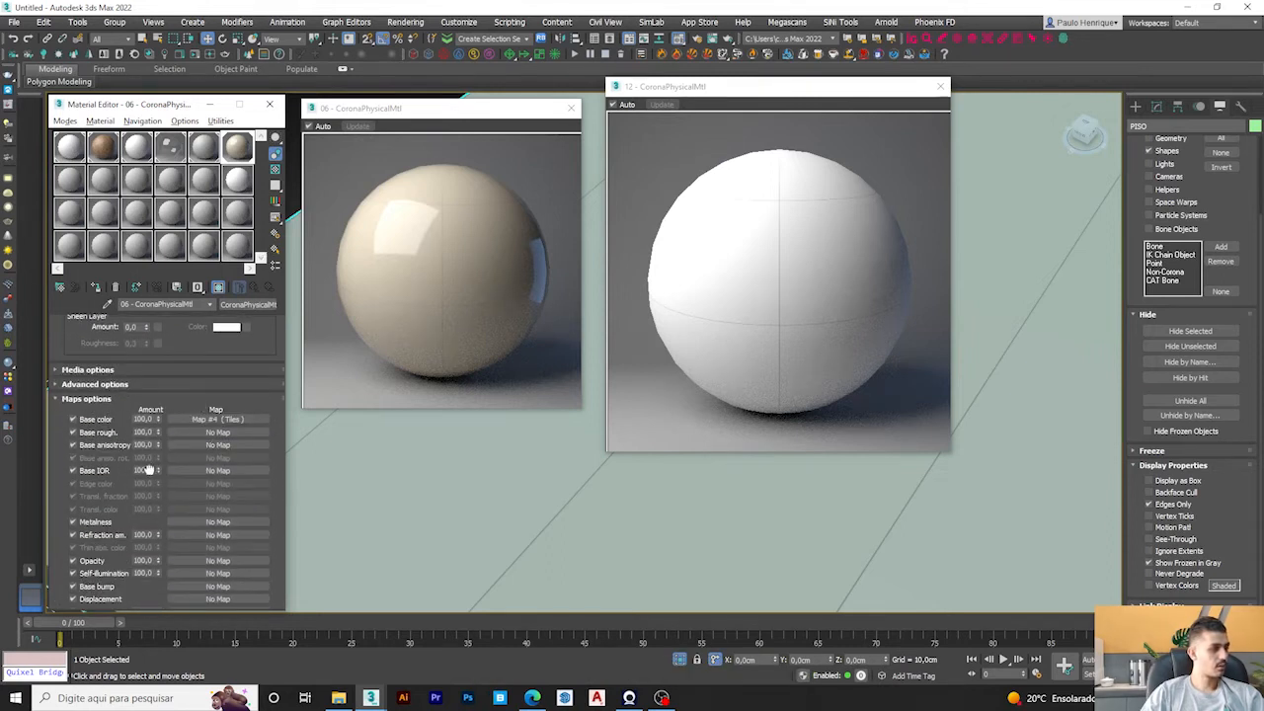
{"action": "scroll", "coordinate": [150, 470], "scroll_direction": "down", "scroll_amount": 7}
{"action": "scroll", "coordinate": [118, 410], "scroll_direction": "up", "scroll_amount": 10}
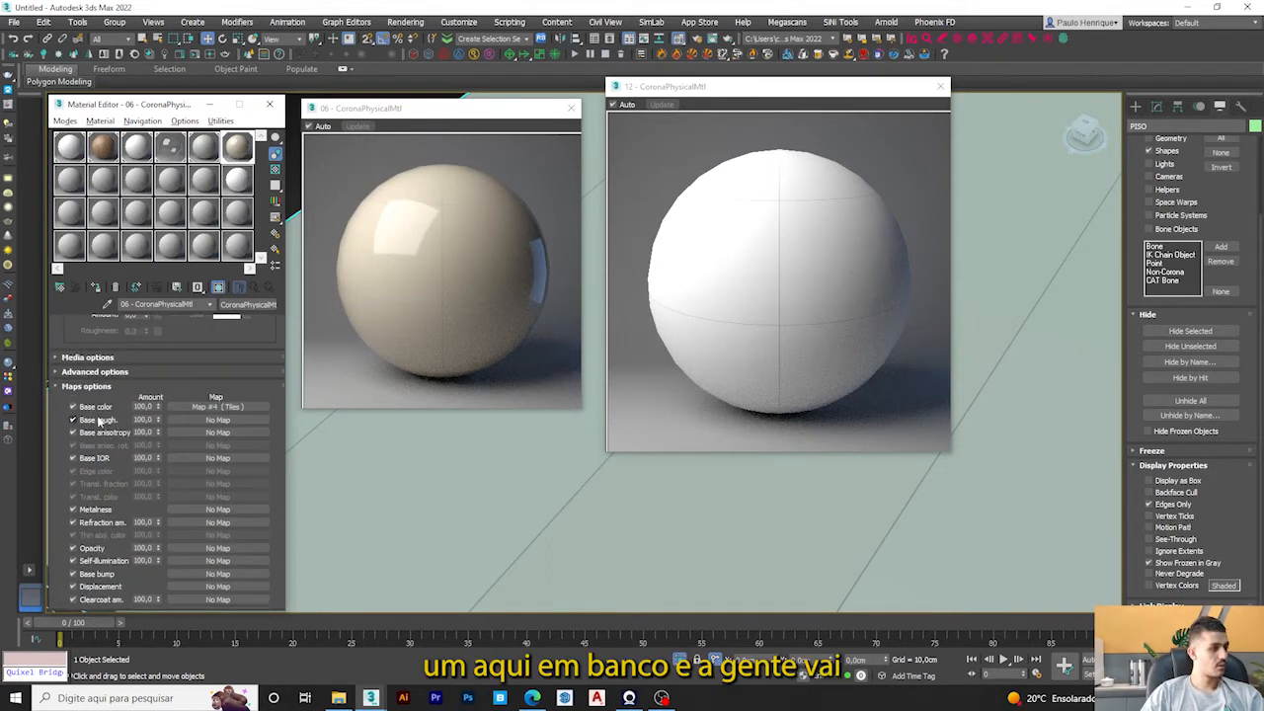
{"action": "scroll", "coordinate": [85, 474], "scroll_direction": "up", "scroll_amount": 5}
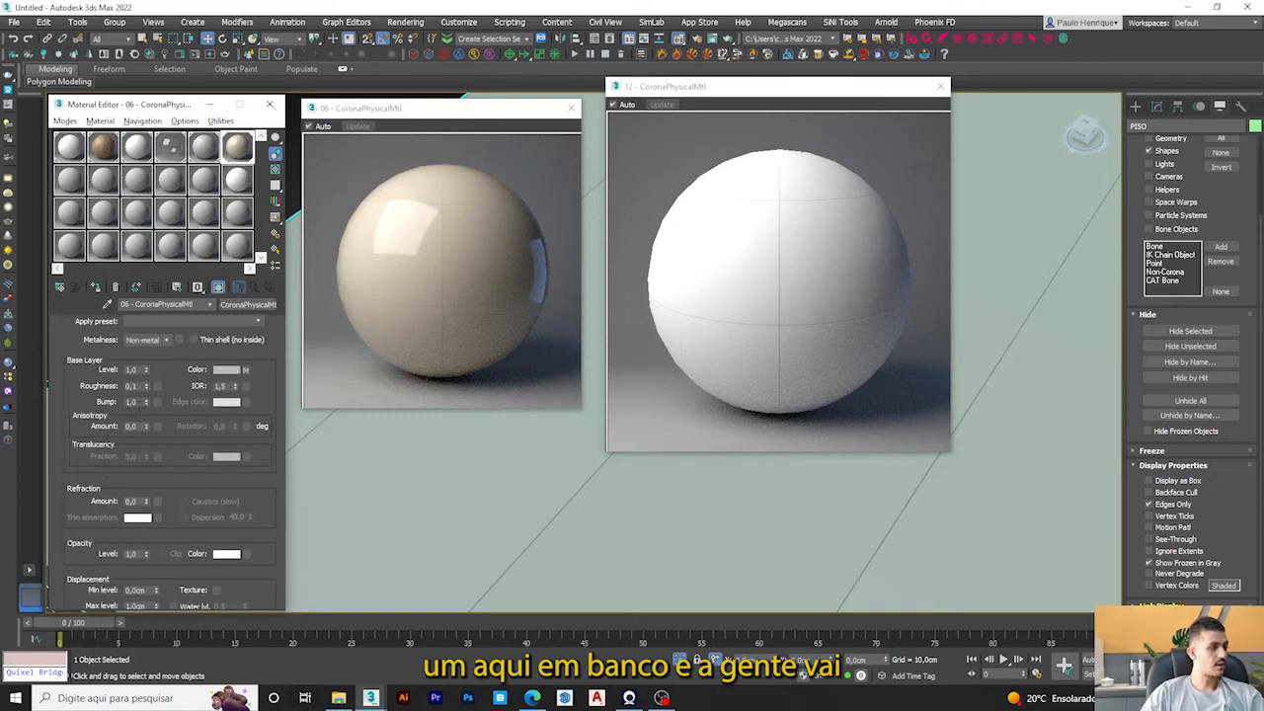
{"action": "scroll", "coordinate": [156, 418], "scroll_direction": "up", "scroll_amount": 1}
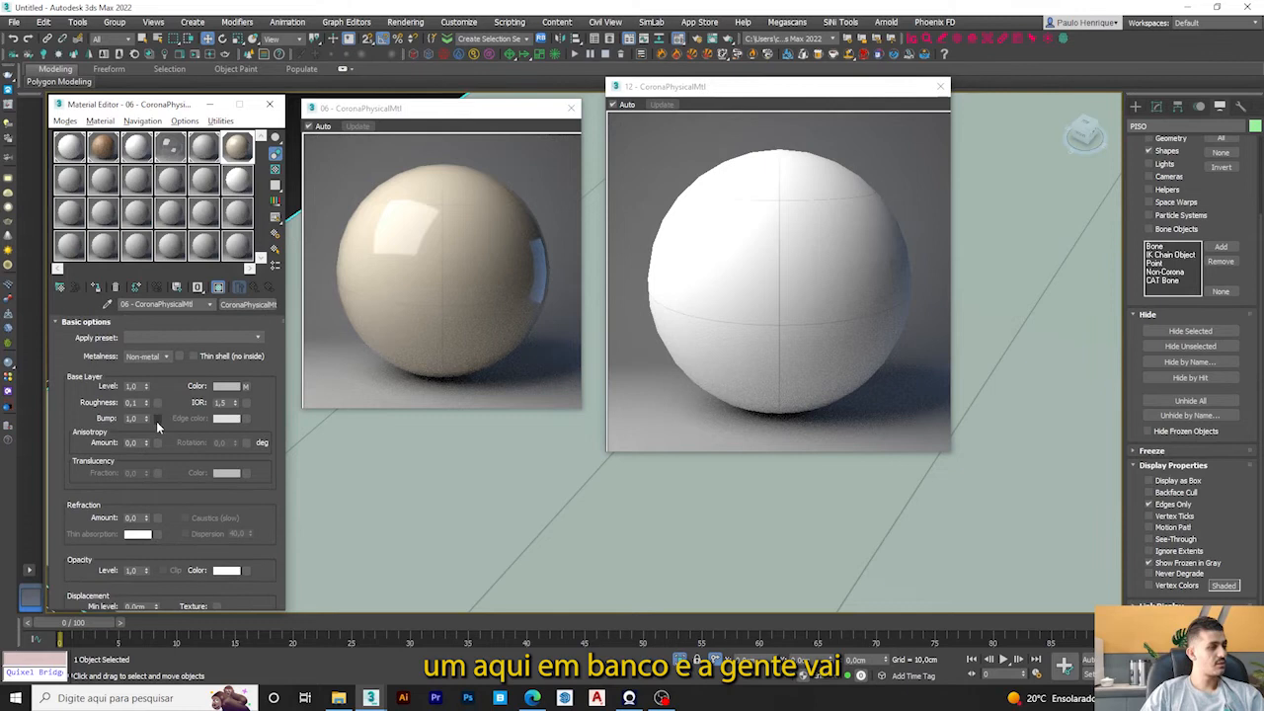
{"action": "right_click", "coordinate": [156, 419]}
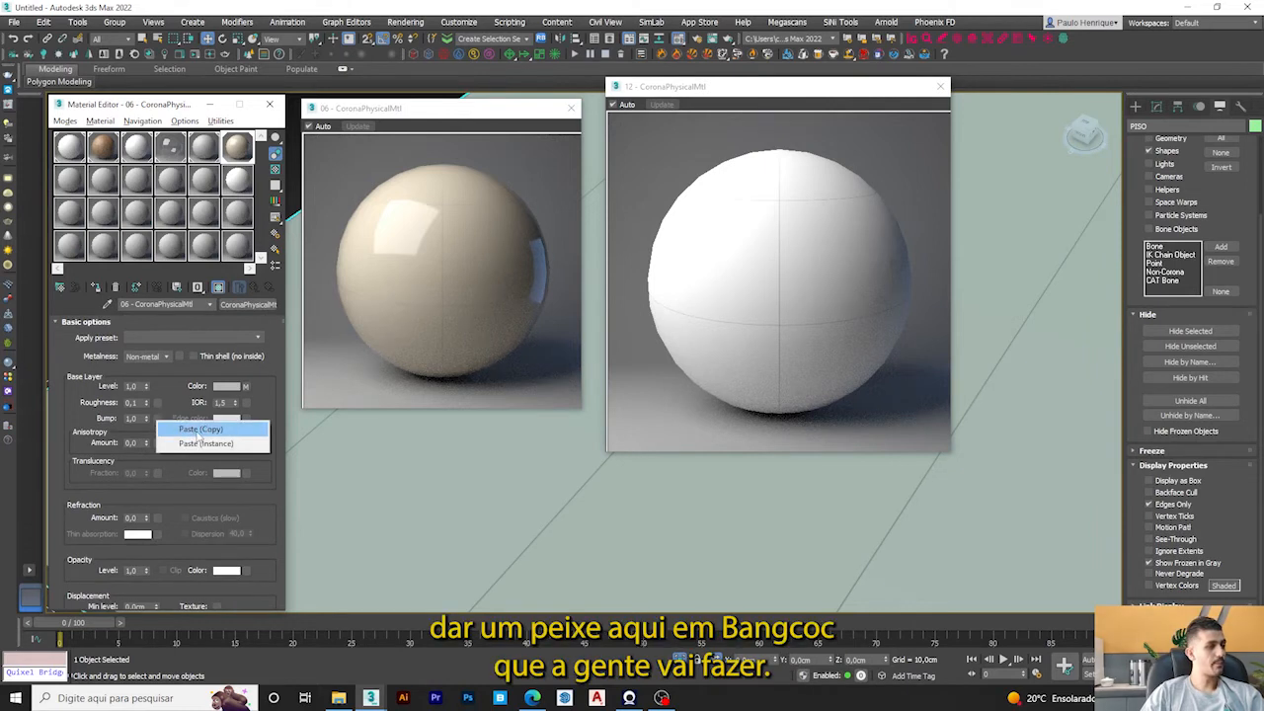
{"action": "left_click", "coordinate": [198, 431]}
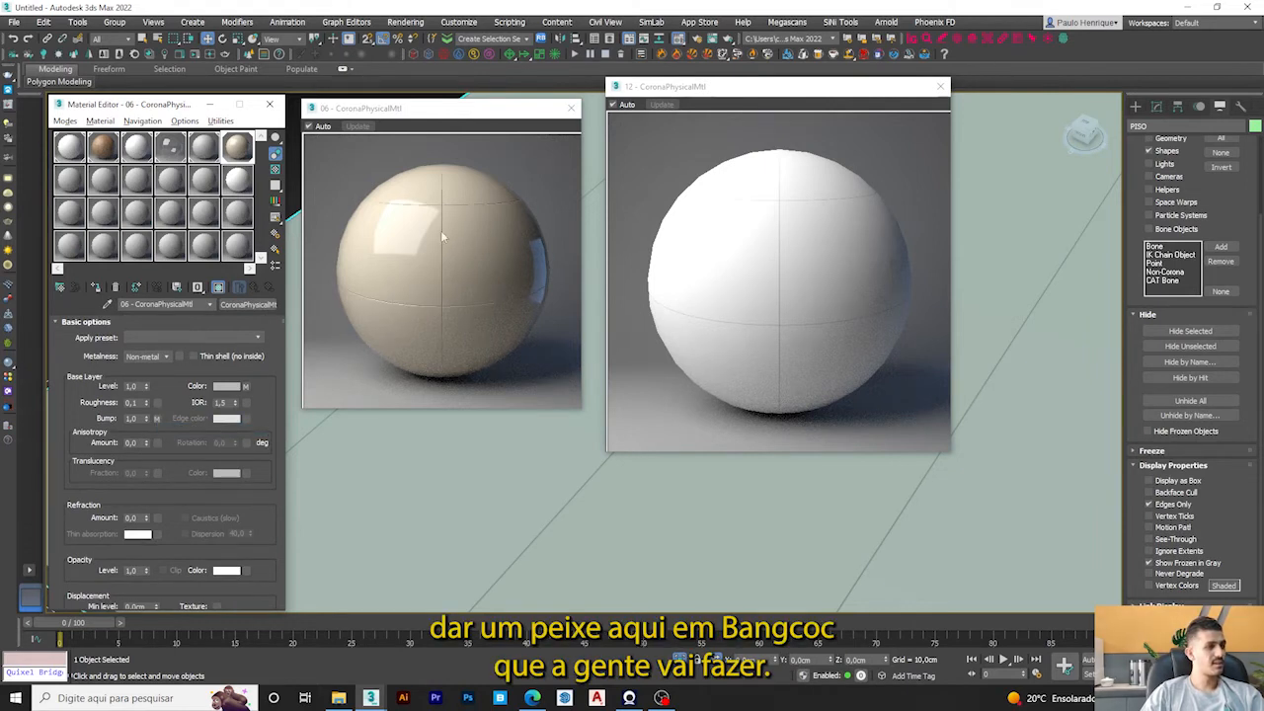
Close the white material's preview and enlarge the preview of the beige floor material.
{"action": "left_click", "coordinate": [939, 87]}
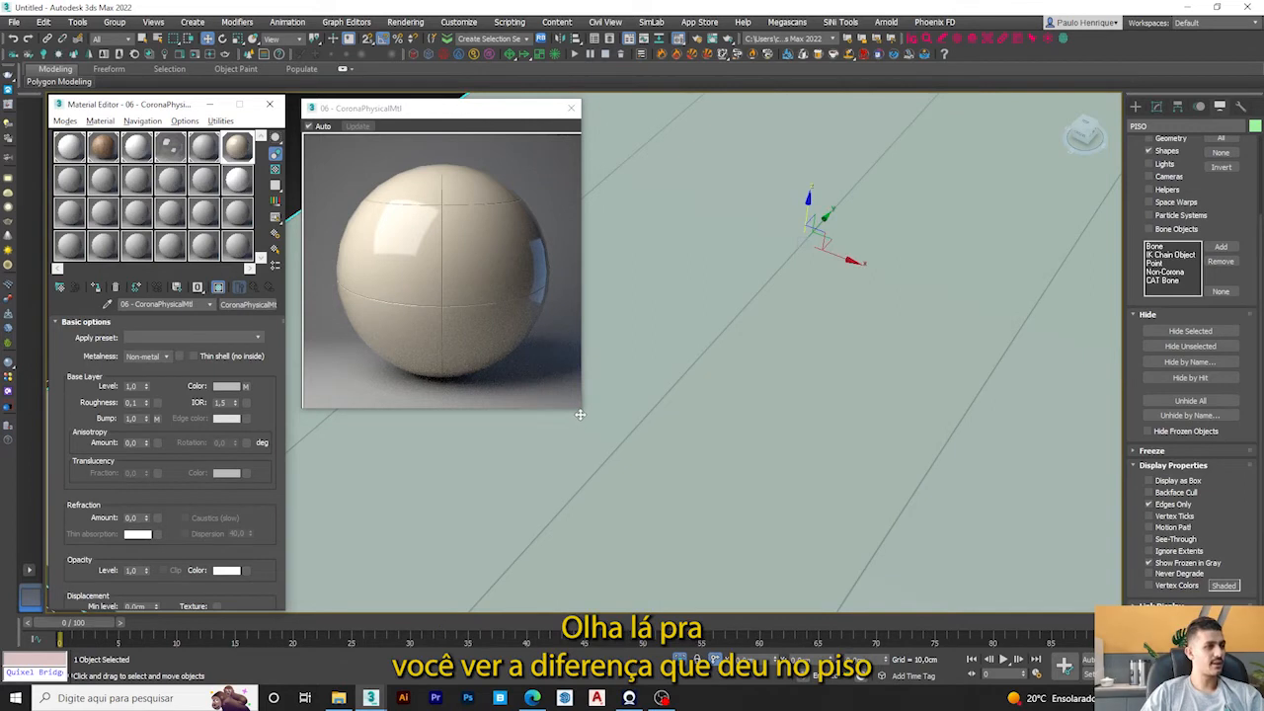
{"action": "left_click_drag", "start_coordinate": [582, 412], "coordinate": [713, 540]}
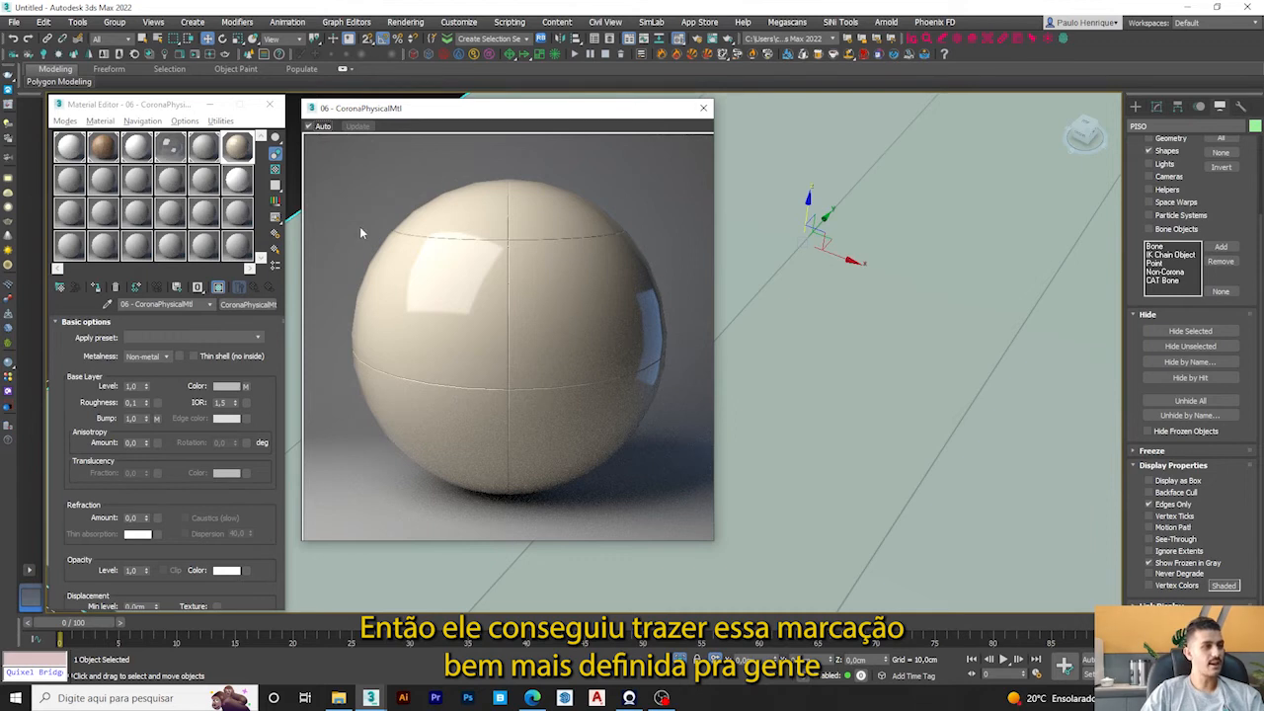
Compare bump amounts of 0, 1 and 0.5 on the floor material, settle on 0.4 and close its preview.
{"action": "double_click", "coordinate": [133, 418]}
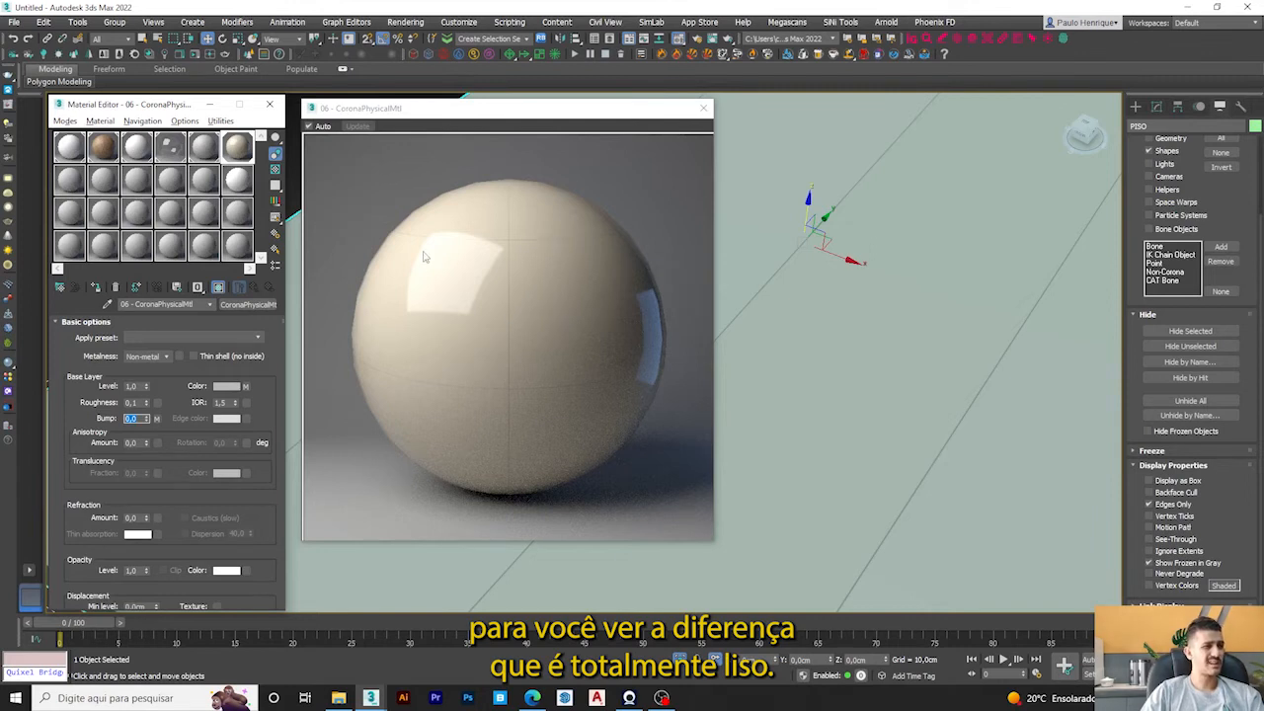
{"action": "type", "text": "1"}
{"action": "key", "text": "Return"}
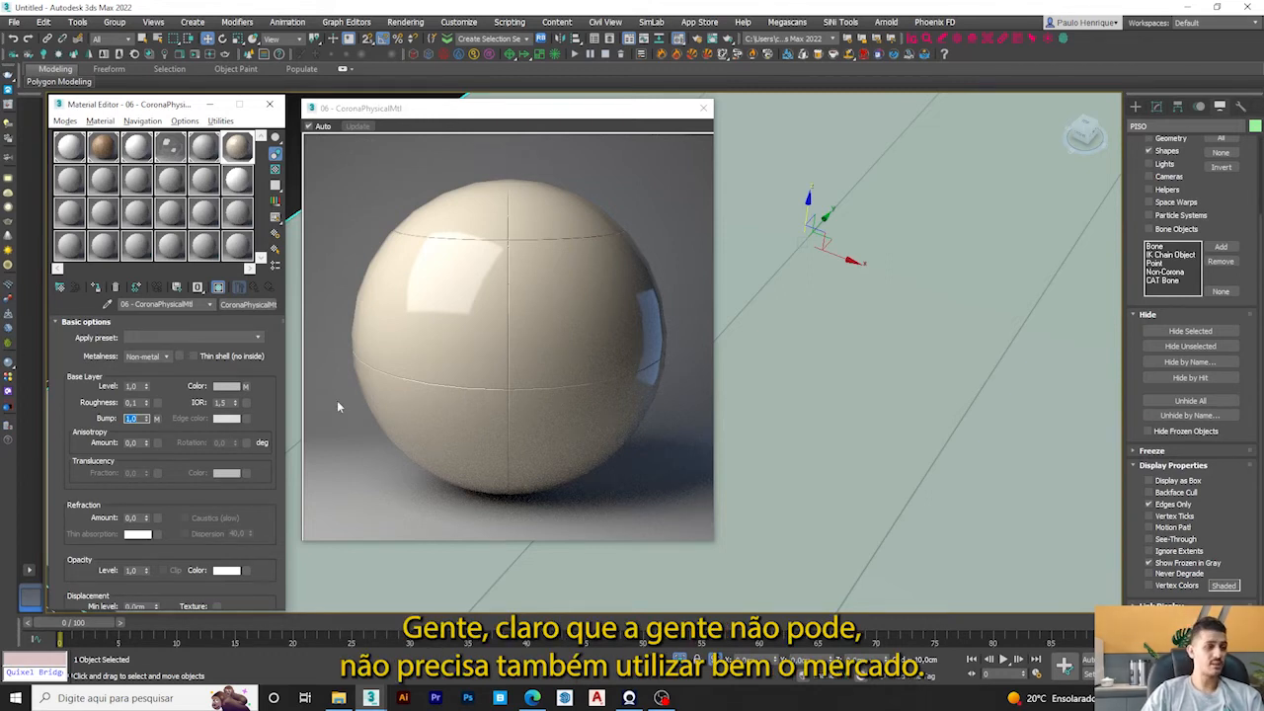
{"action": "type", "text": ",5"}
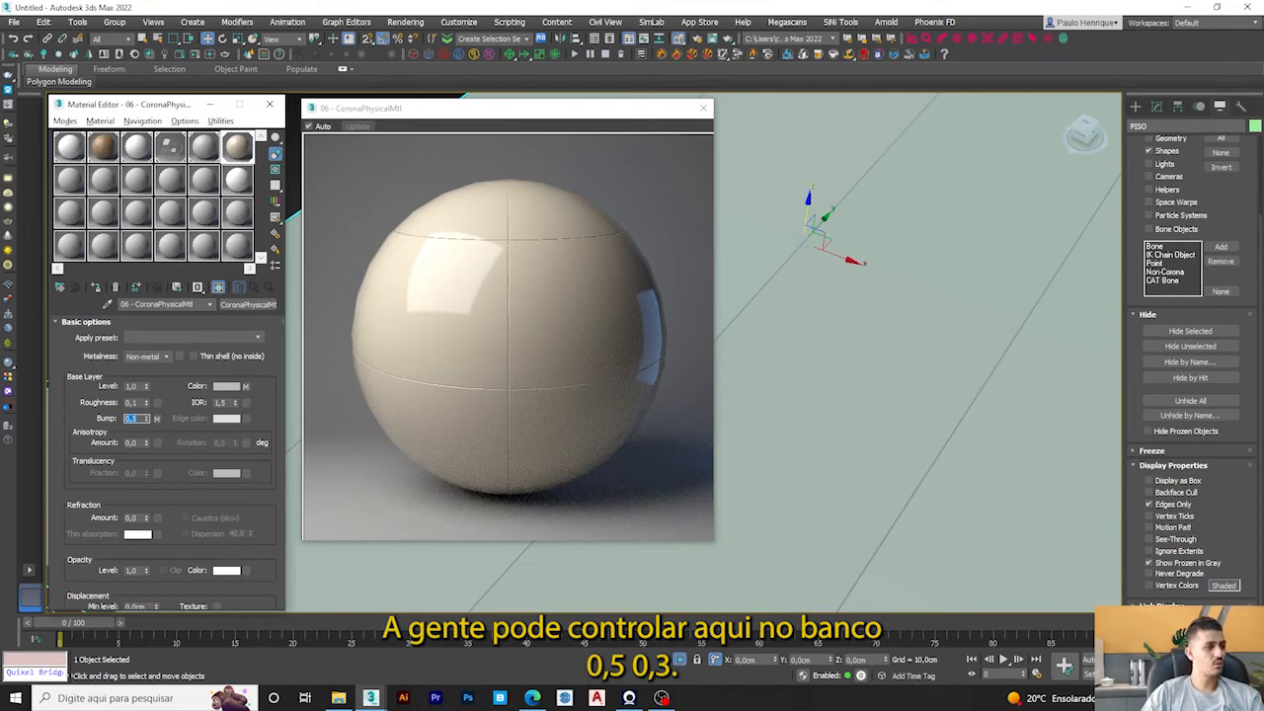
{"action": "type", "text": ","}
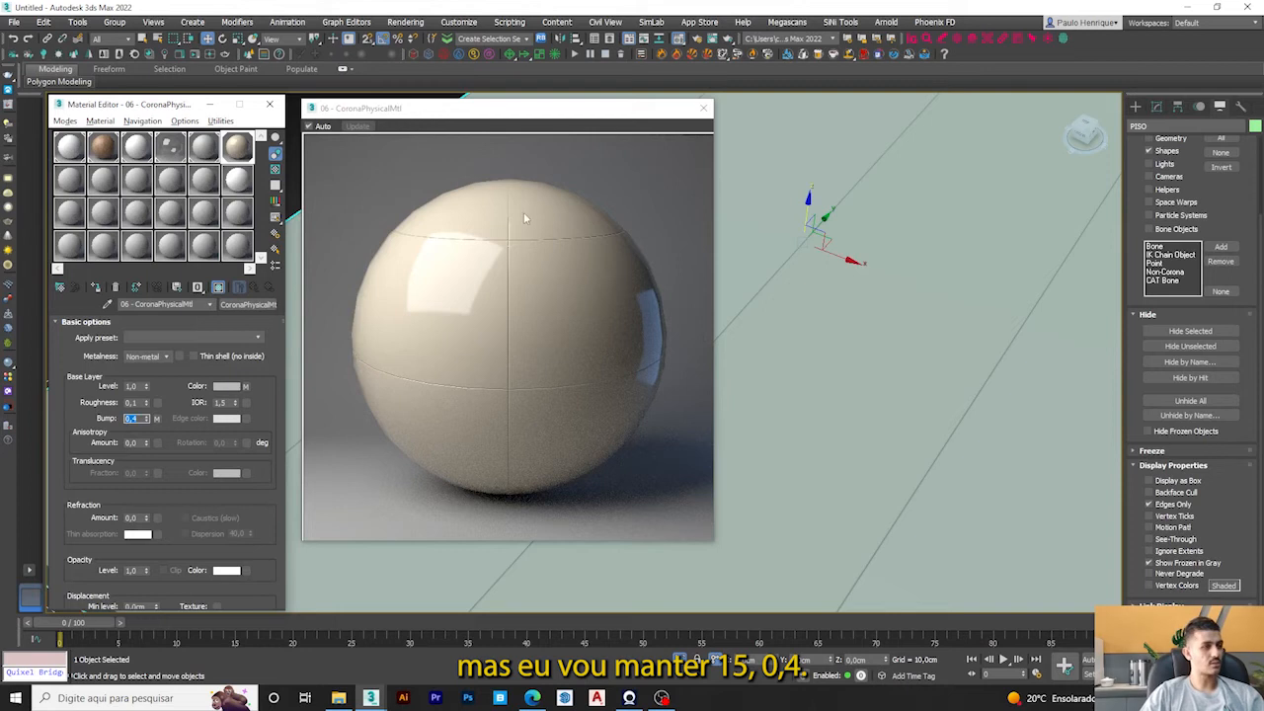
{"action": "left_click", "coordinate": [703, 107]}
Examine the tile lines on the floor slab in the viewport from close up and from farther away.
{"action": "scroll", "coordinate": [696, 308], "scroll_direction": "down", "scroll_amount": 5}
{"action": "scroll", "coordinate": [696, 308], "scroll_direction": "up", "scroll_amount": 5}
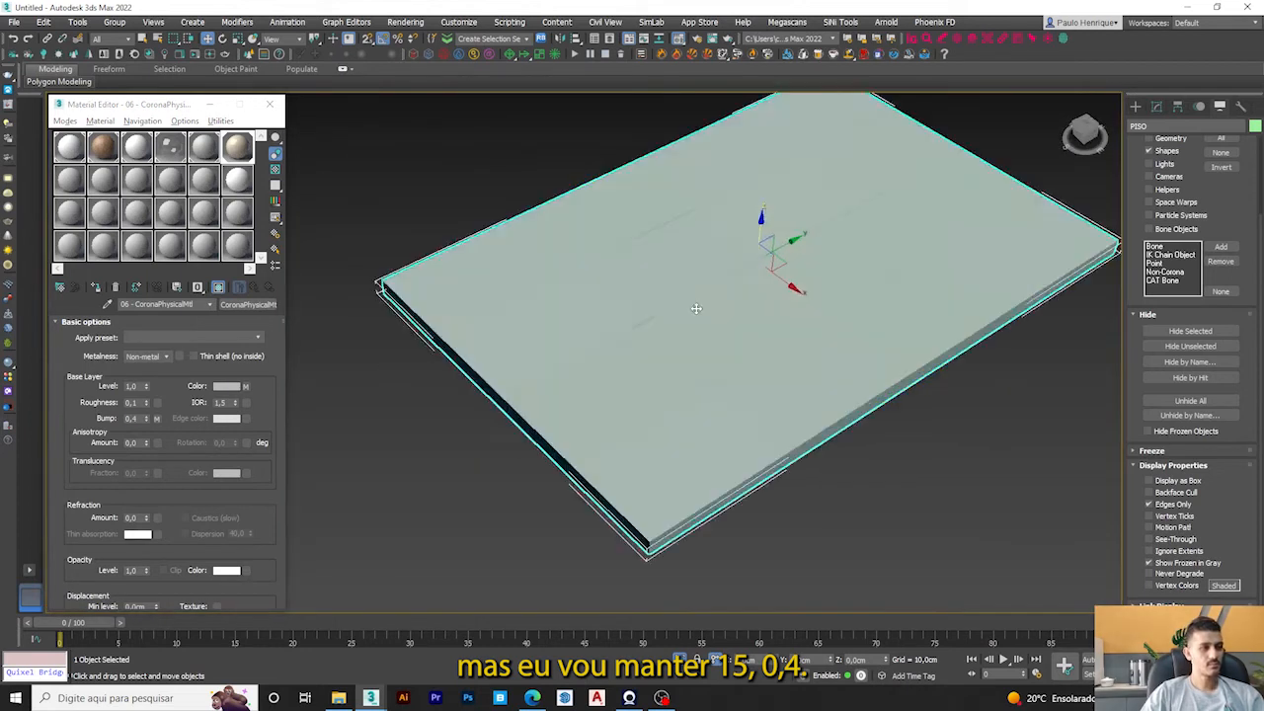
{"action": "scroll", "coordinate": [696, 308], "scroll_direction": "up", "scroll_amount": 3}
{"action": "scroll", "coordinate": [751, 413], "scroll_direction": "up", "scroll_amount": 2}
{"action": "scroll", "coordinate": [751, 412], "scroll_direction": "down", "scroll_amount": 5}
{"action": "scroll", "coordinate": [721, 341], "scroll_direction": "up", "scroll_amount": 5}
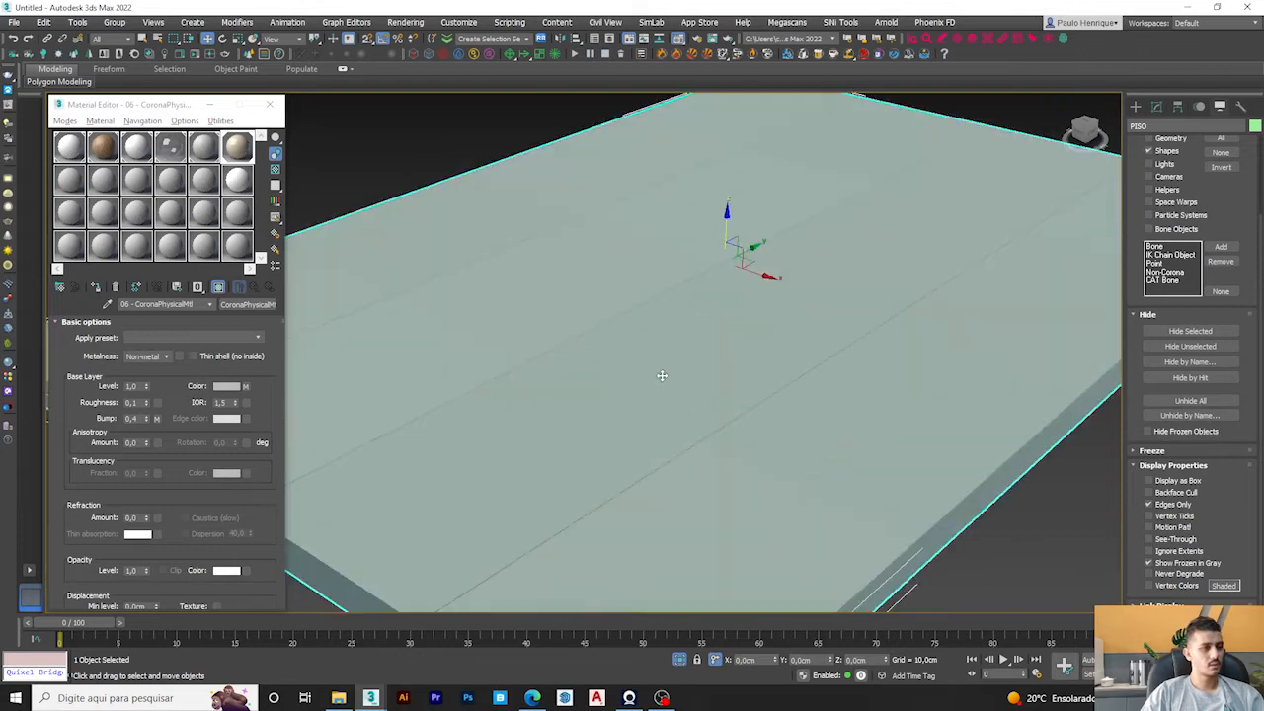
{"action": "scroll", "coordinate": [668, 369], "scroll_direction": "up", "scroll_amount": 2}
{"action": "scroll", "coordinate": [592, 370], "scroll_direction": "down", "scroll_amount": 5}
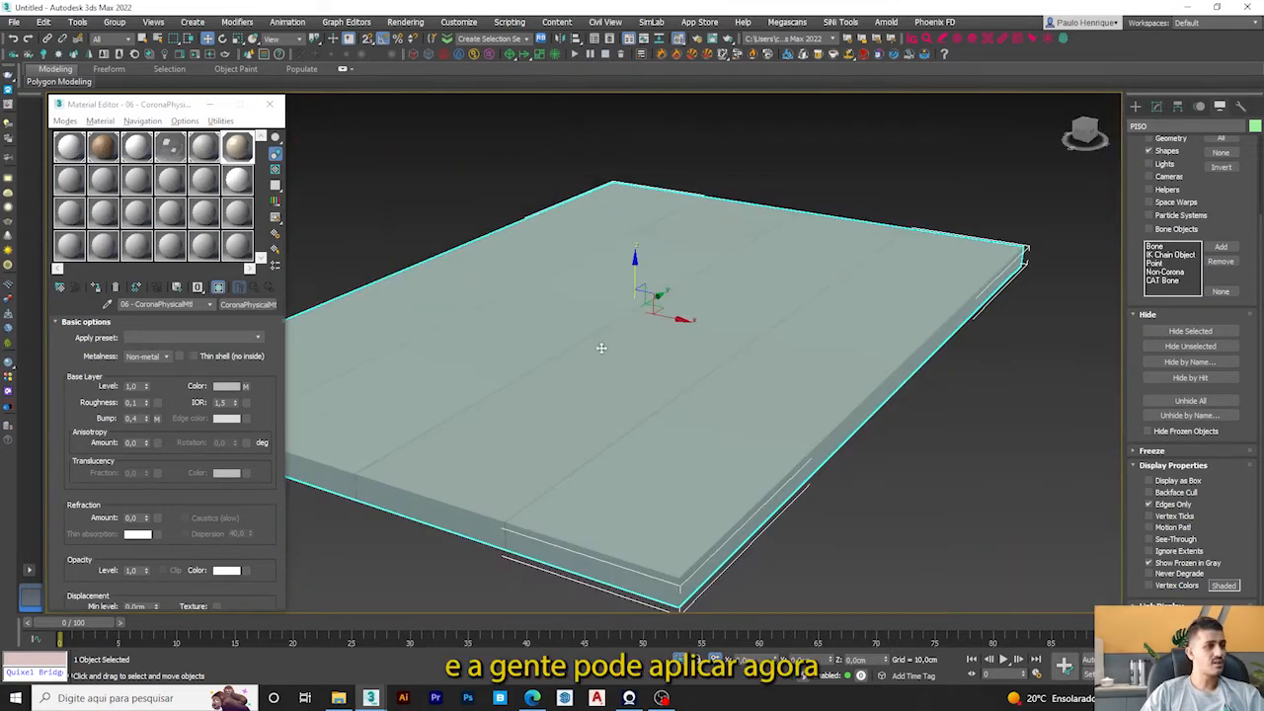
{"action": "scroll", "coordinate": [444, 385], "scroll_direction": "up", "scroll_amount": 1}
{"action": "scroll", "coordinate": [474, 407], "scroll_direction": "up", "scroll_amount": 4}
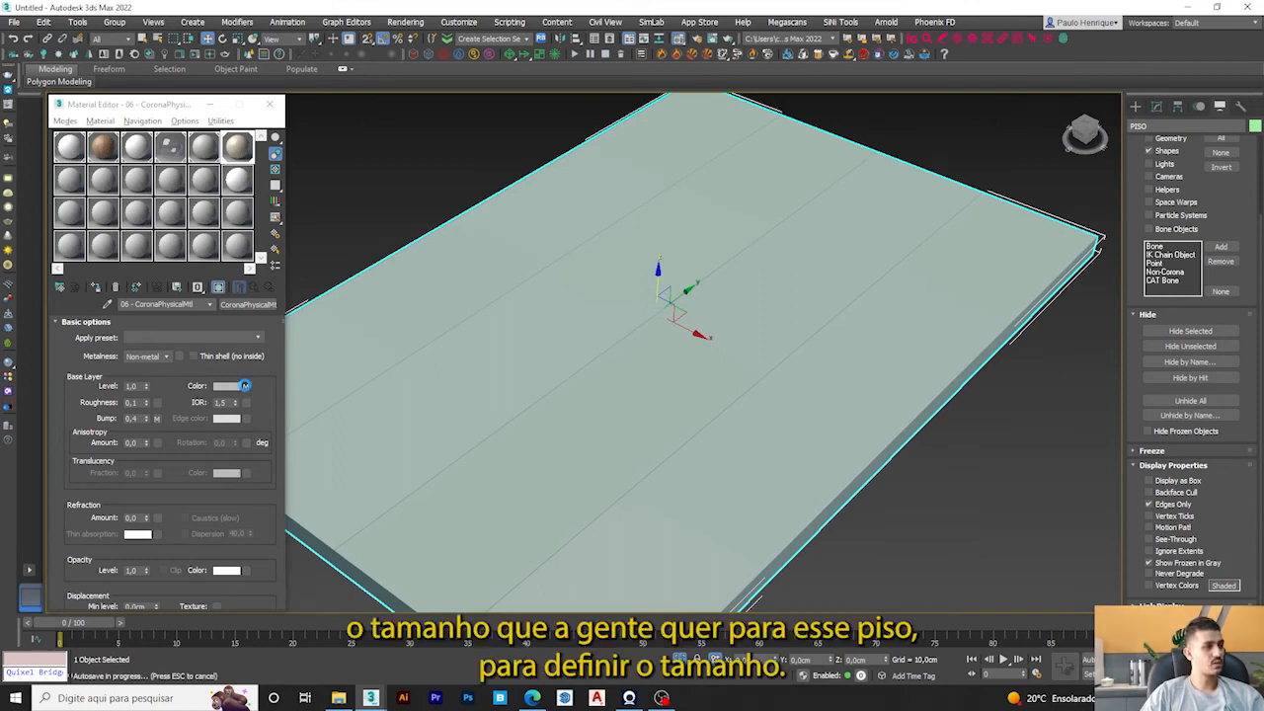
Open the floor material's base color Tiles map and go to its horizontal and vertical tile counts.
{"action": "left_click", "coordinate": [247, 389]}
{"action": "left_click_drag", "start_coordinate": [240, 498], "coordinate": [281, 393]}
{"action": "scroll", "coordinate": [176, 424], "scroll_direction": "down", "scroll_amount": 2}
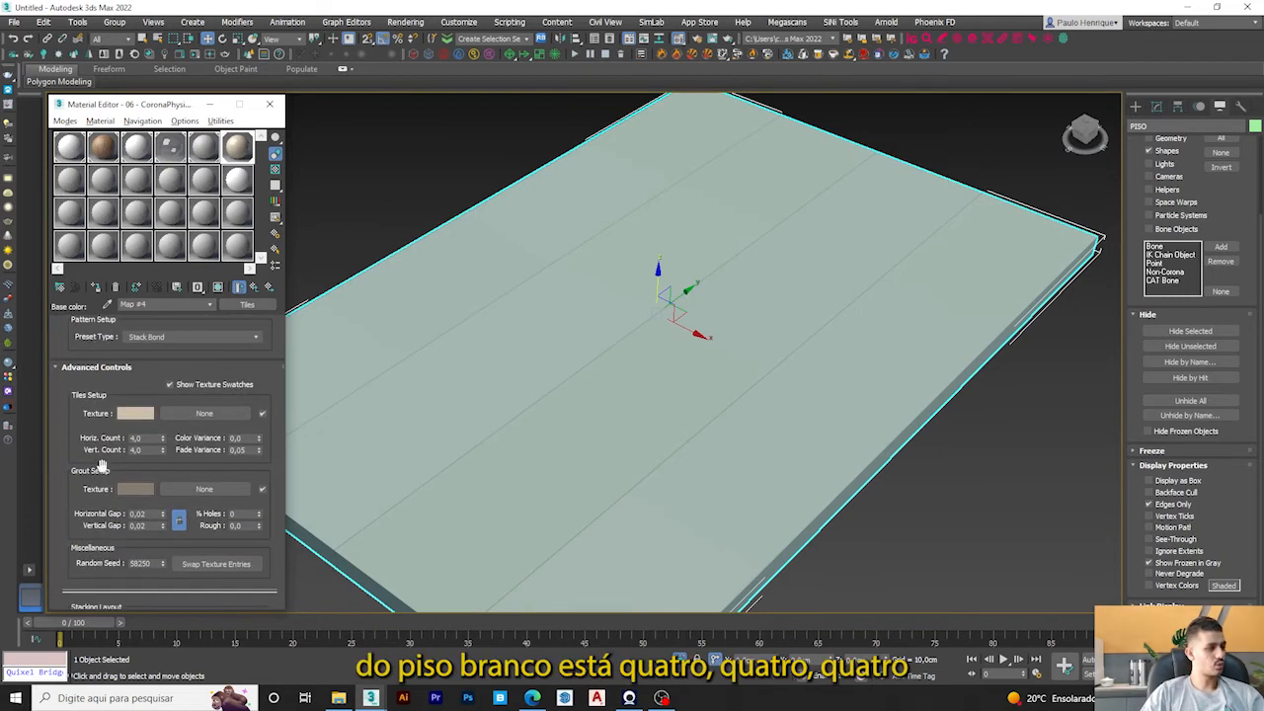
{"action": "double_click", "coordinate": [138, 438]}
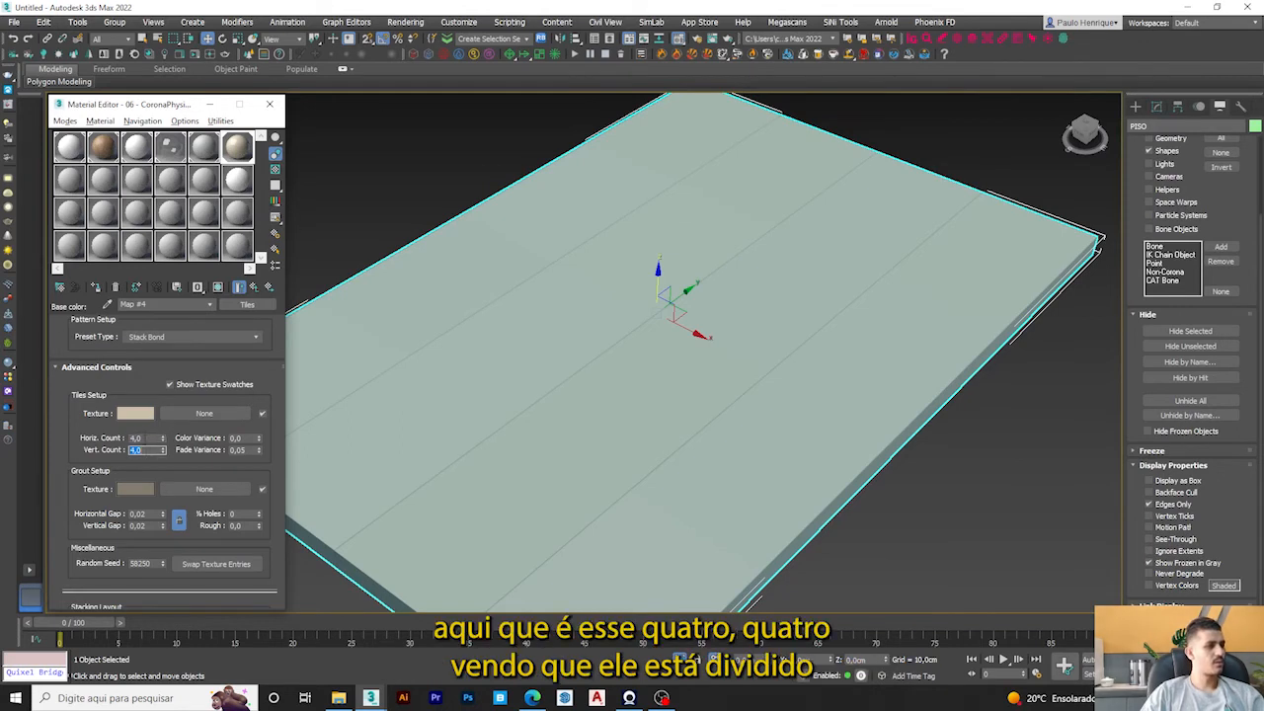
Examine from above, along both directions of the floor slab, how the tile counts divide its surface.
{"action": "scroll", "coordinate": [592, 336], "scroll_direction": "down", "scroll_amount": 5}
{"action": "middle_click_drag", "start_coordinate": [592, 336], "coordinate": [615, 302], "text": "alt"}
{"action": "scroll", "coordinate": [612, 296], "scroll_direction": "up", "scroll_amount": 4}
{"action": "scroll", "coordinate": [652, 262], "scroll_direction": "down", "scroll_amount": 2}
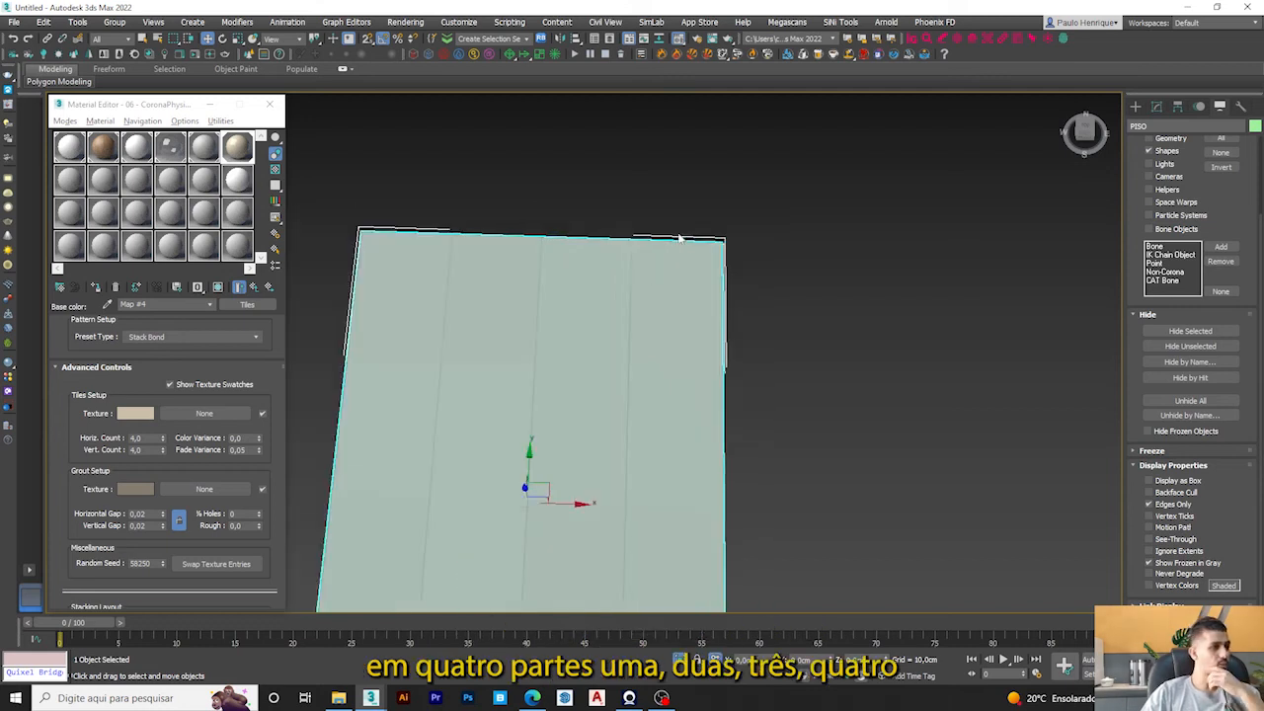
{"action": "scroll", "coordinate": [378, 234], "scroll_direction": "down", "scroll_amount": 3}
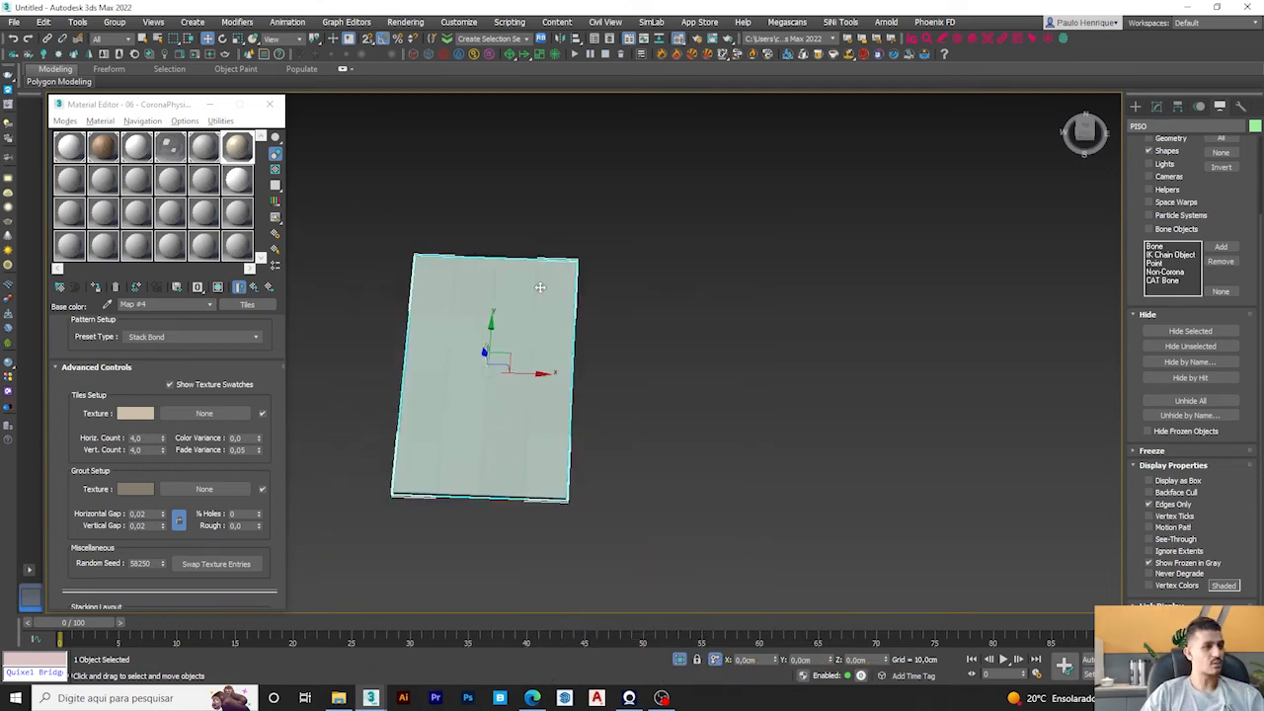
{"action": "middle_click_drag", "start_coordinate": [579, 333], "coordinate": [689, 292], "text": "alt"}
{"action": "scroll", "coordinate": [470, 312], "scroll_direction": "up", "scroll_amount": 3}
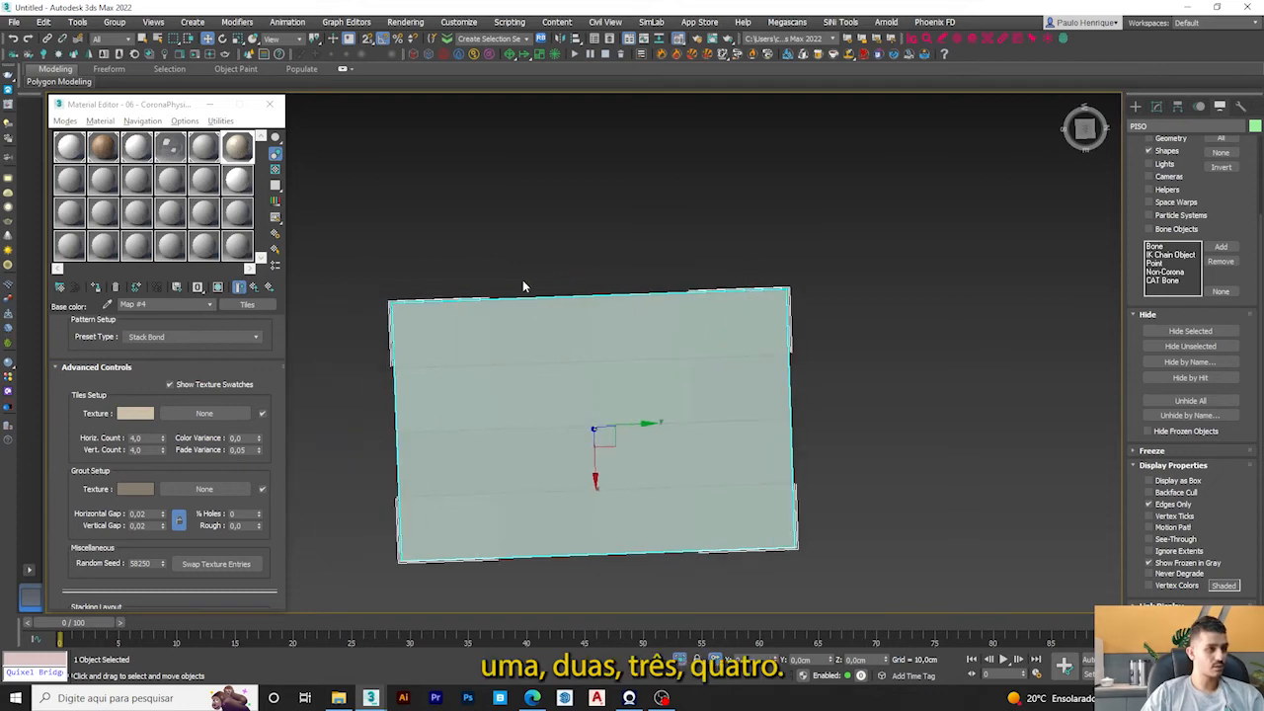
{"action": "middle_click_drag", "start_coordinate": [480, 344], "coordinate": [549, 304], "text": "alt"}
{"action": "scroll", "coordinate": [533, 375], "scroll_direction": "up", "scroll_amount": 3}
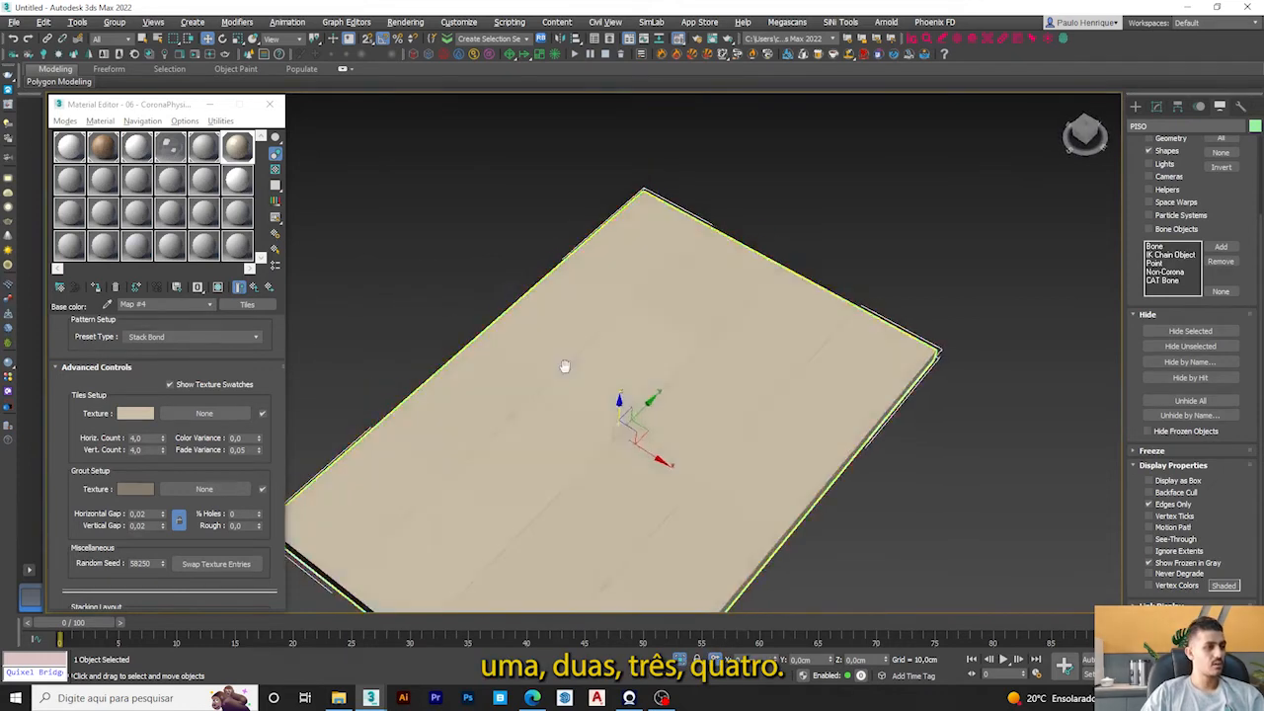
{"action": "middle_click_drag", "start_coordinate": [433, 478], "coordinate": [452, 344]}
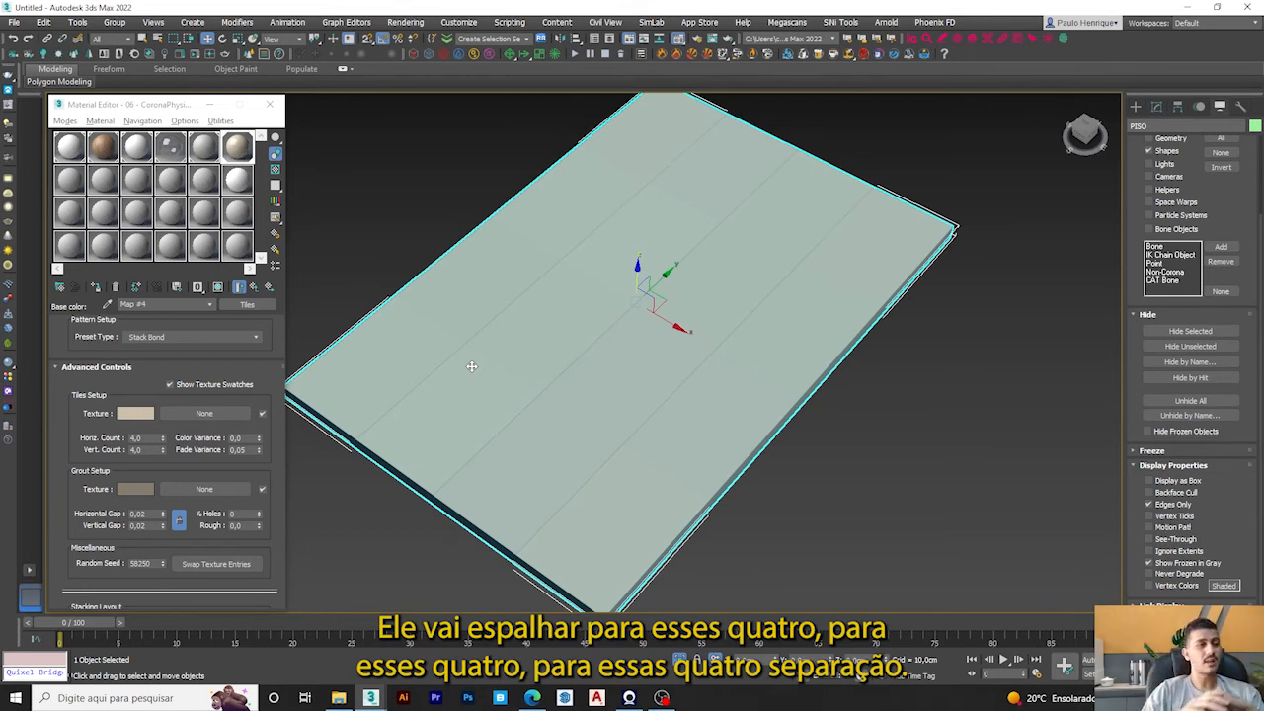
Inspect the size of the tile divisions near the floor slab's corner and edges at an oblique angle.
{"action": "scroll", "coordinate": [554, 328], "scroll_direction": "down", "scroll_amount": 5}
{"action": "middle_click_drag", "start_coordinate": [593, 343], "coordinate": [621, 371], "text": "alt"}
{"action": "scroll", "coordinate": [632, 380], "scroll_direction": "up", "scroll_amount": 3}
{"action": "scroll", "coordinate": [611, 382], "scroll_direction": "up", "scroll_amount": 2}
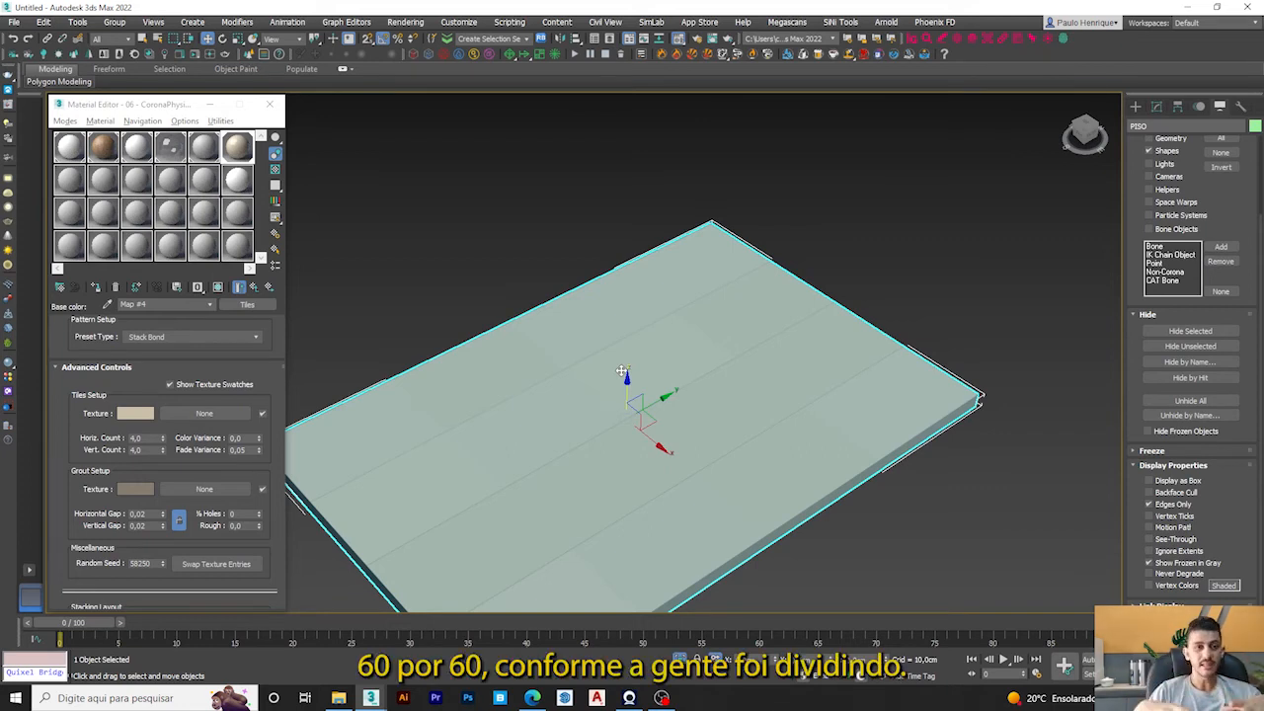
{"action": "scroll", "coordinate": [869, 375], "scroll_direction": "up", "scroll_amount": 4}
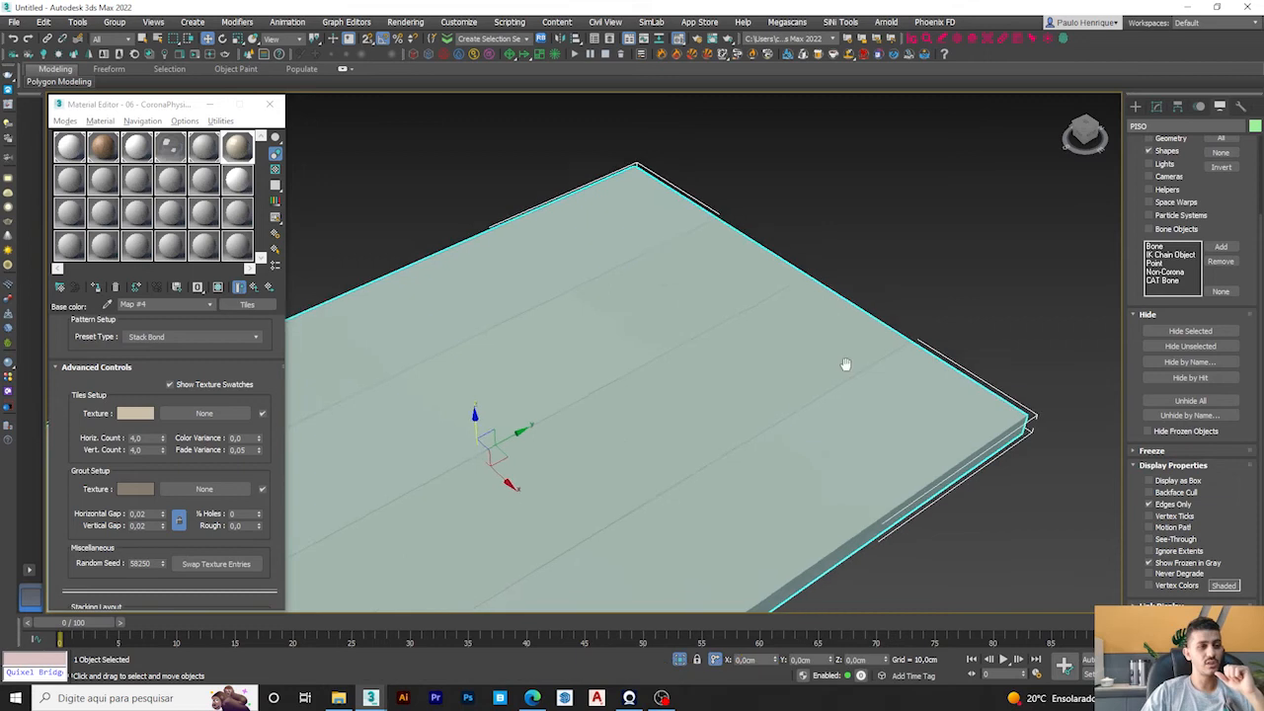
{"action": "scroll", "coordinate": [793, 296], "scroll_direction": "down", "scroll_amount": 3}
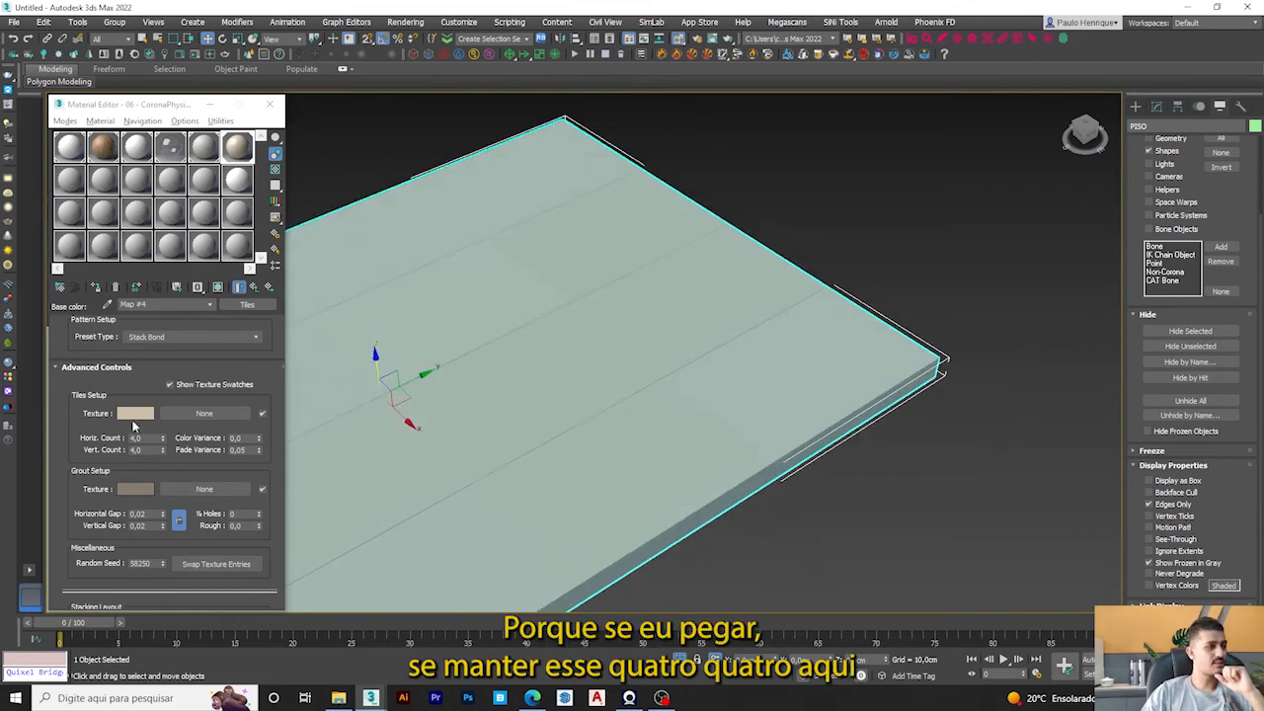
{"action": "scroll", "coordinate": [765, 314], "scroll_direction": "up", "scroll_amount": 3}
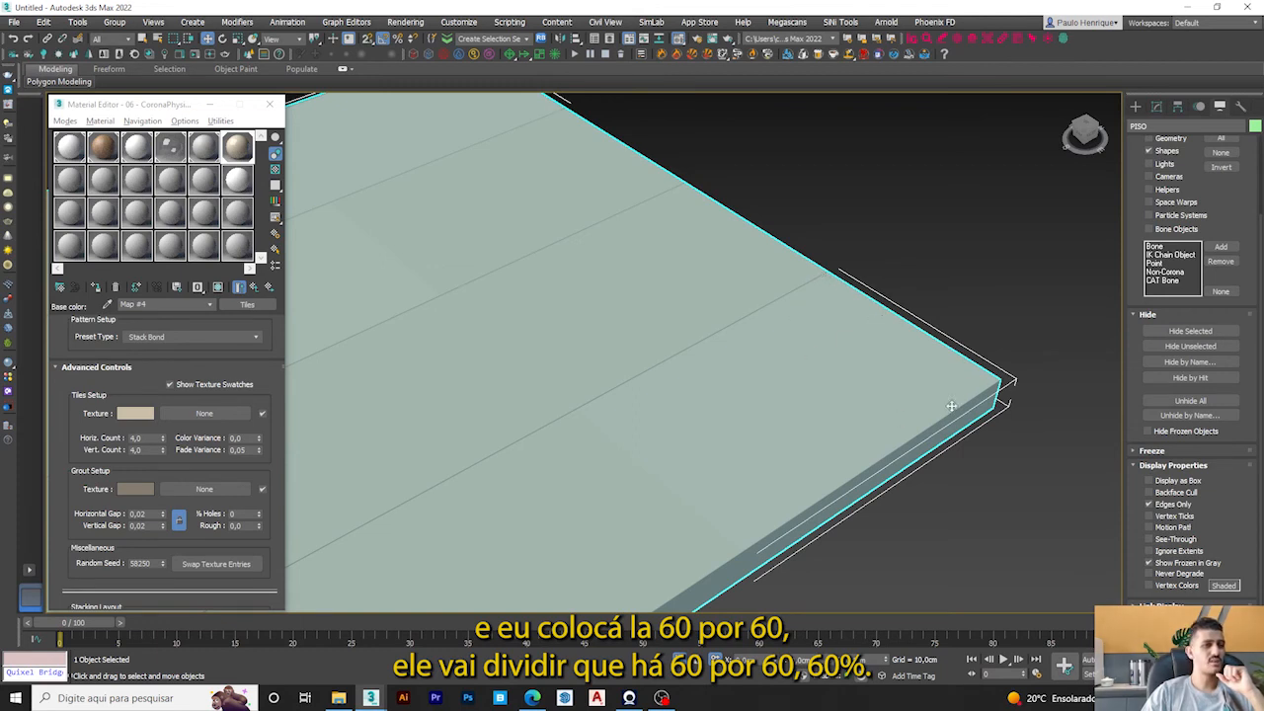
{"action": "middle_click_drag", "start_coordinate": [831, 358], "coordinate": [918, 316]}
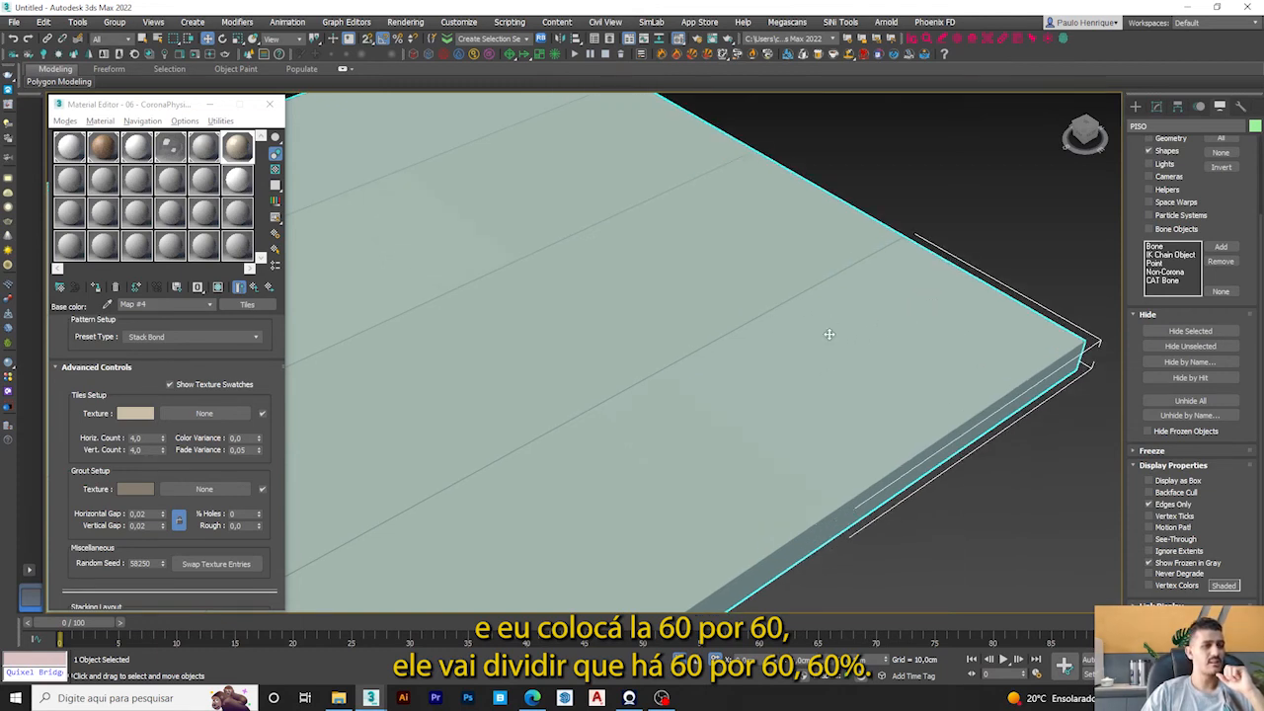
{"action": "scroll", "coordinate": [865, 326], "scroll_direction": "down", "scroll_amount": 5}
{"action": "scroll", "coordinate": [838, 310], "scroll_direction": "up", "scroll_amount": 4}
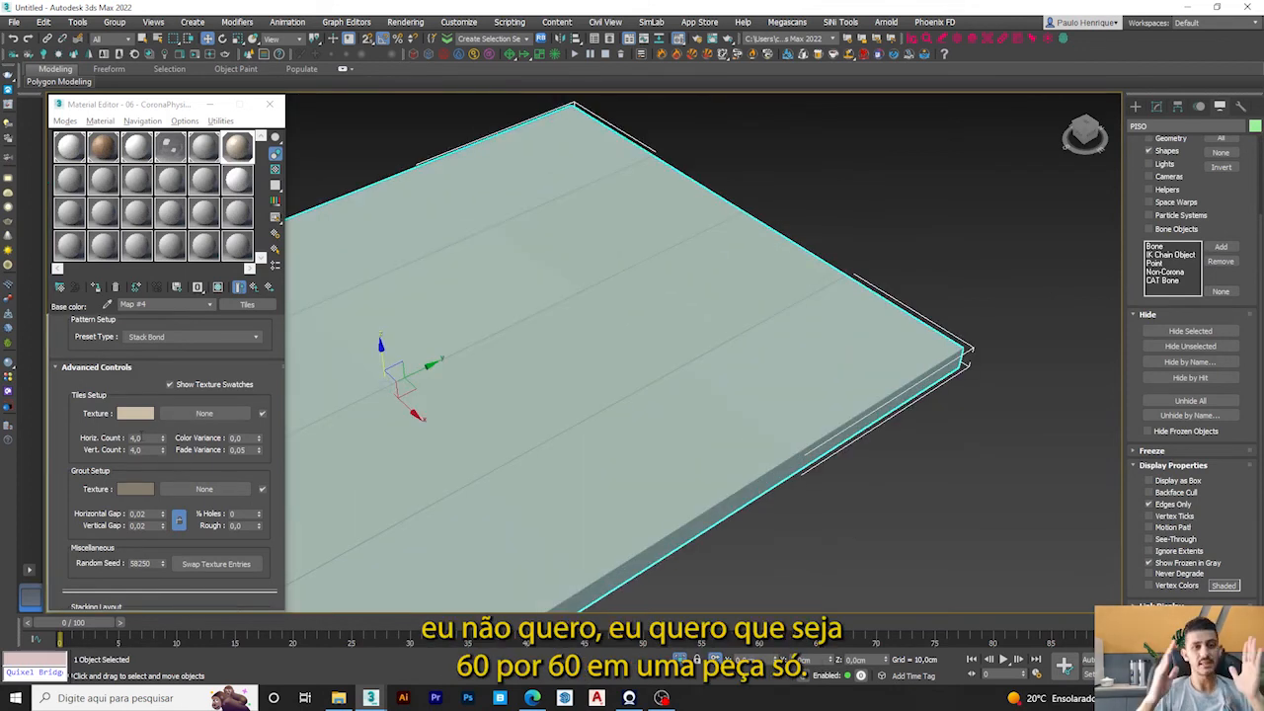
Set both the horizontal and vertical tile counts of the floor's base color Tiles map to 1.
{"action": "double_click", "coordinate": [142, 436]}
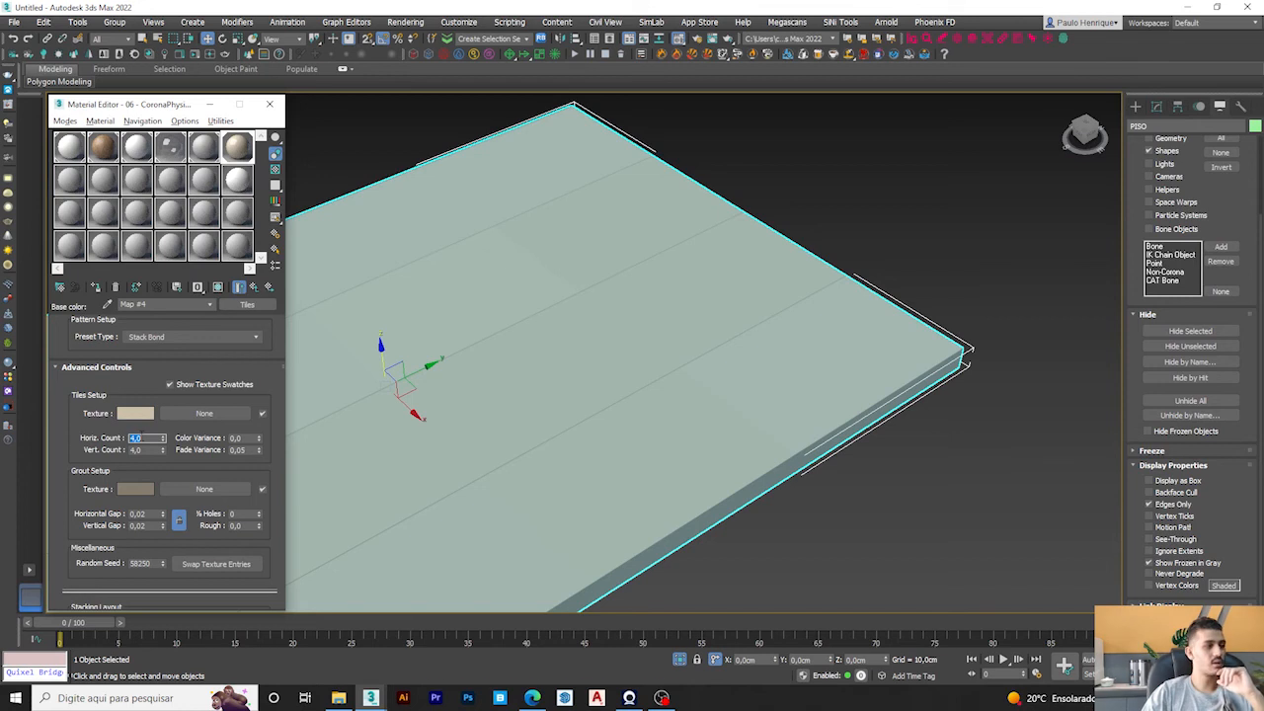
{"action": "type", "text": "1"}
{"action": "key", "text": "Return"}
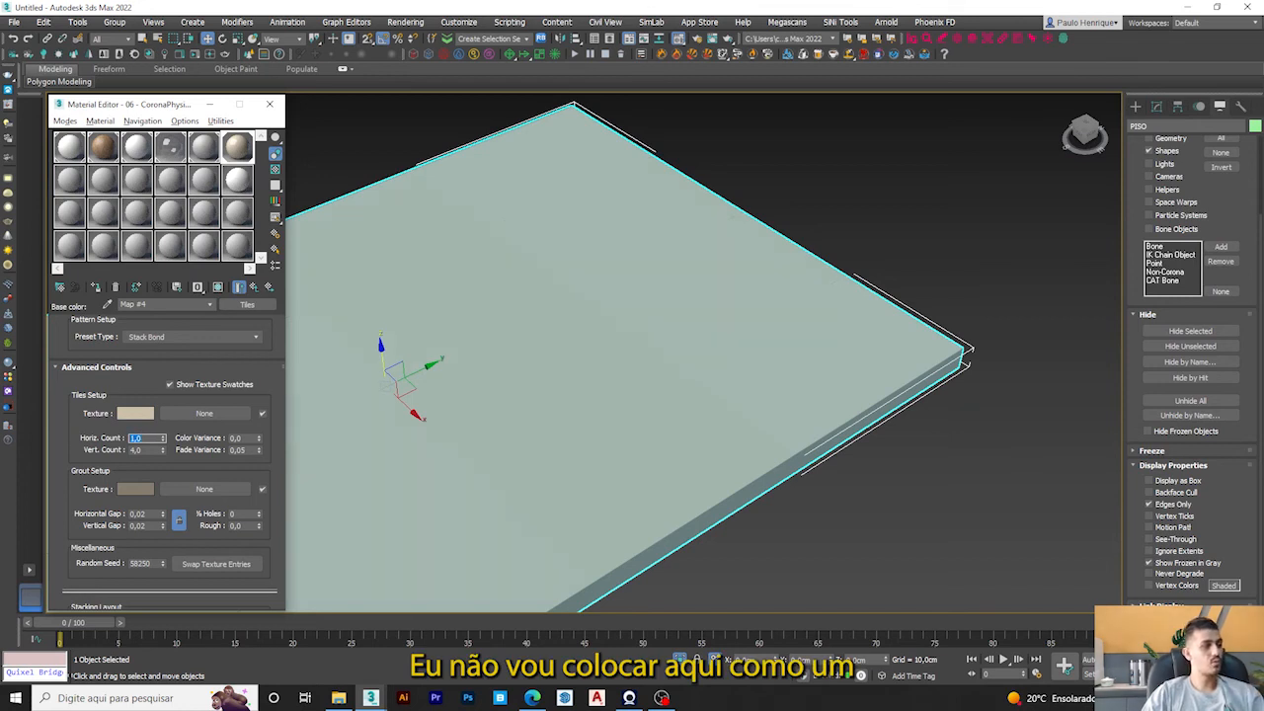
{"action": "key", "text": "Tab"}
{"action": "type", "text": "1"}
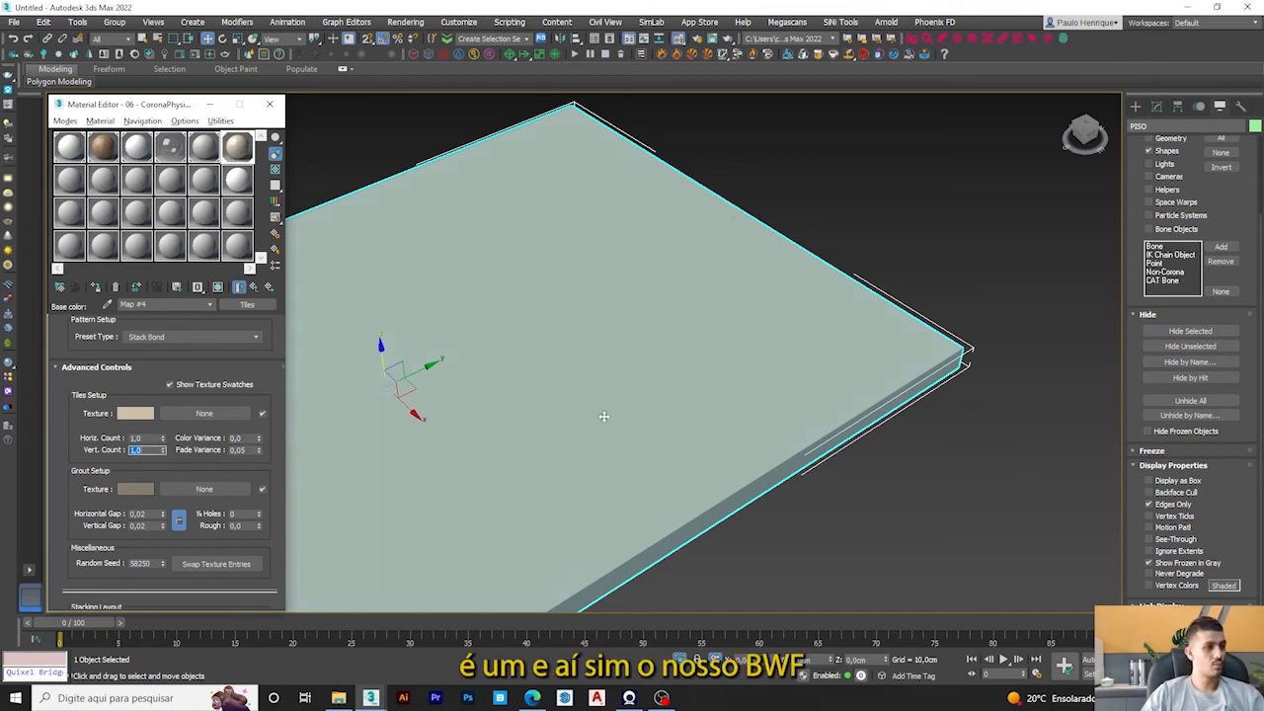
{"action": "scroll", "coordinate": [591, 424], "scroll_direction": "down", "scroll_amount": 4}
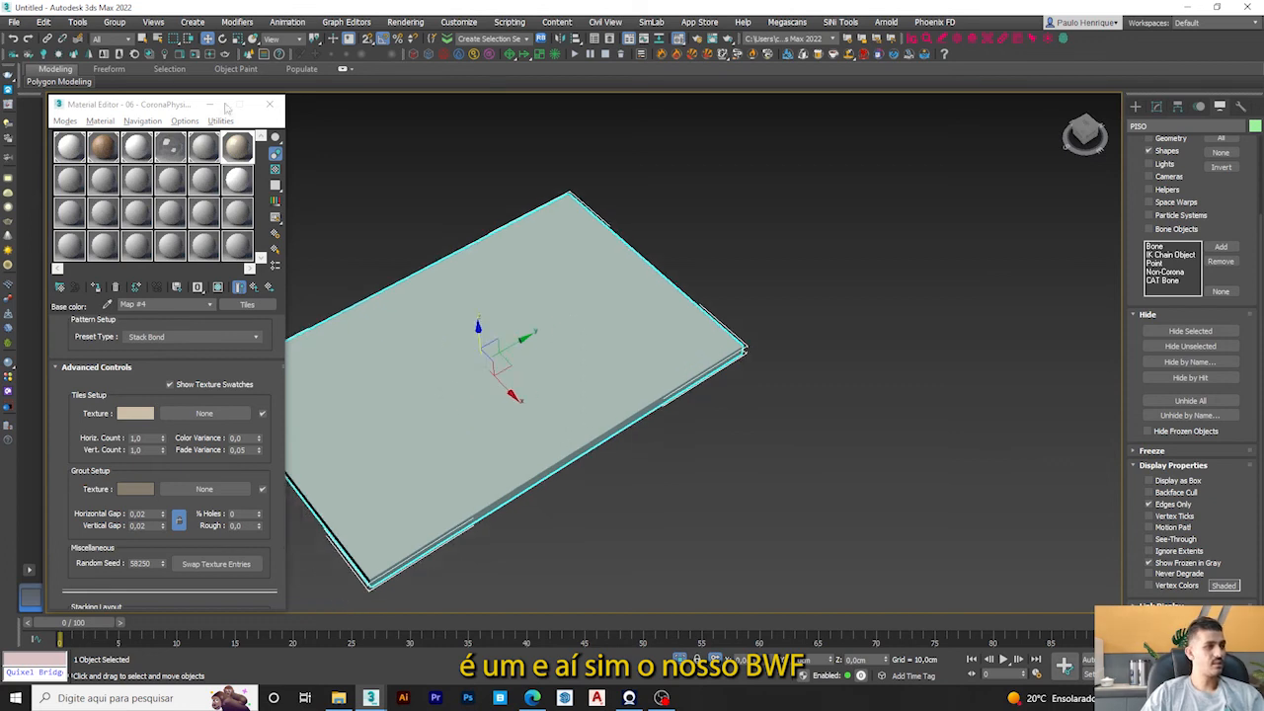
Add a UVW Map modifier to the floor slab with Box mapping, setting its length, width and height to 60 cm.
{"action": "left_click", "coordinate": [236, 22]}
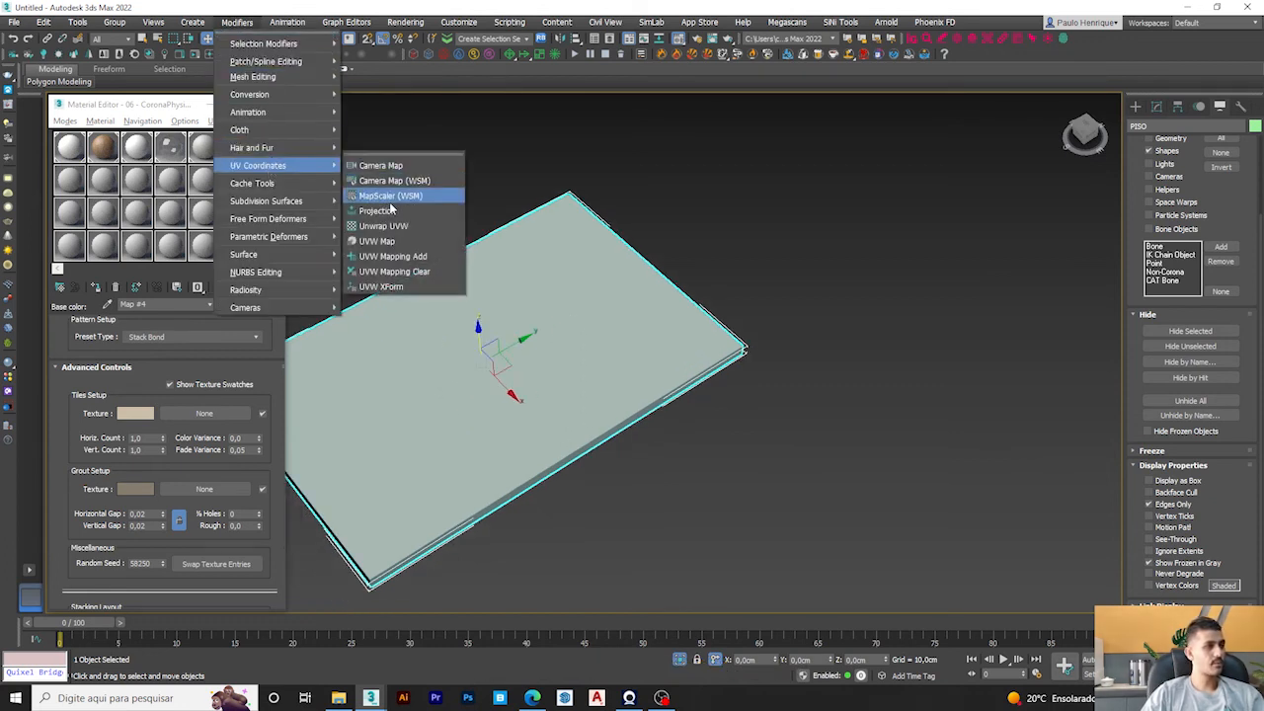
{"action": "left_click", "coordinate": [381, 239]}
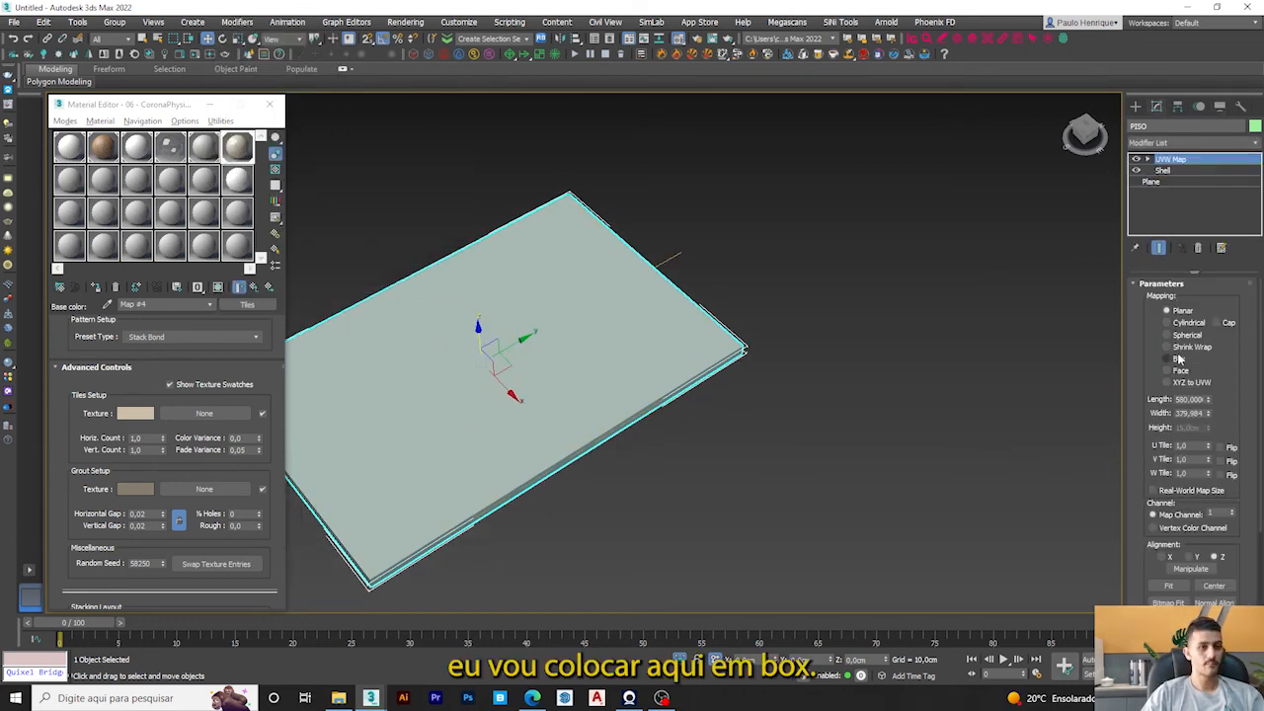
{"action": "left_click", "coordinate": [1168, 359]}
{"action": "double_click", "coordinate": [1189, 399]}
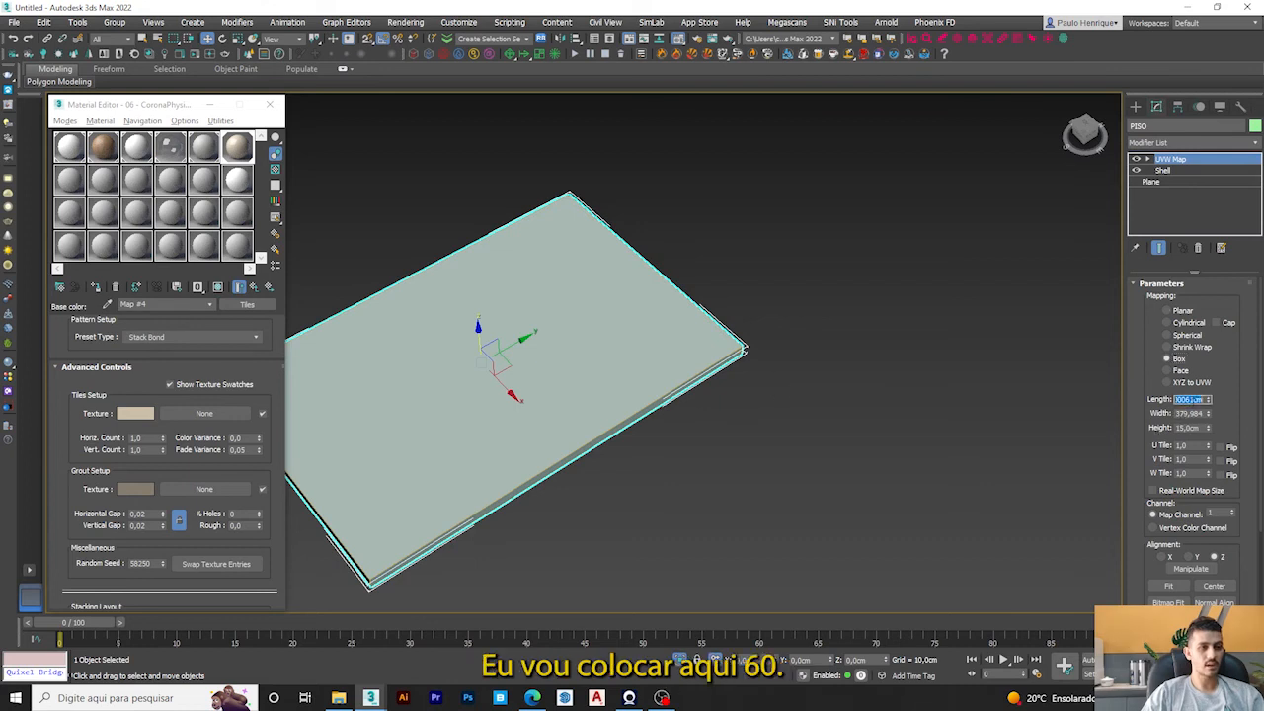
{"action": "type", "text": "60"}
{"action": "key", "text": "Tab"}
{"action": "type", "text": "60"}
{"action": "key", "text": "Tab"}
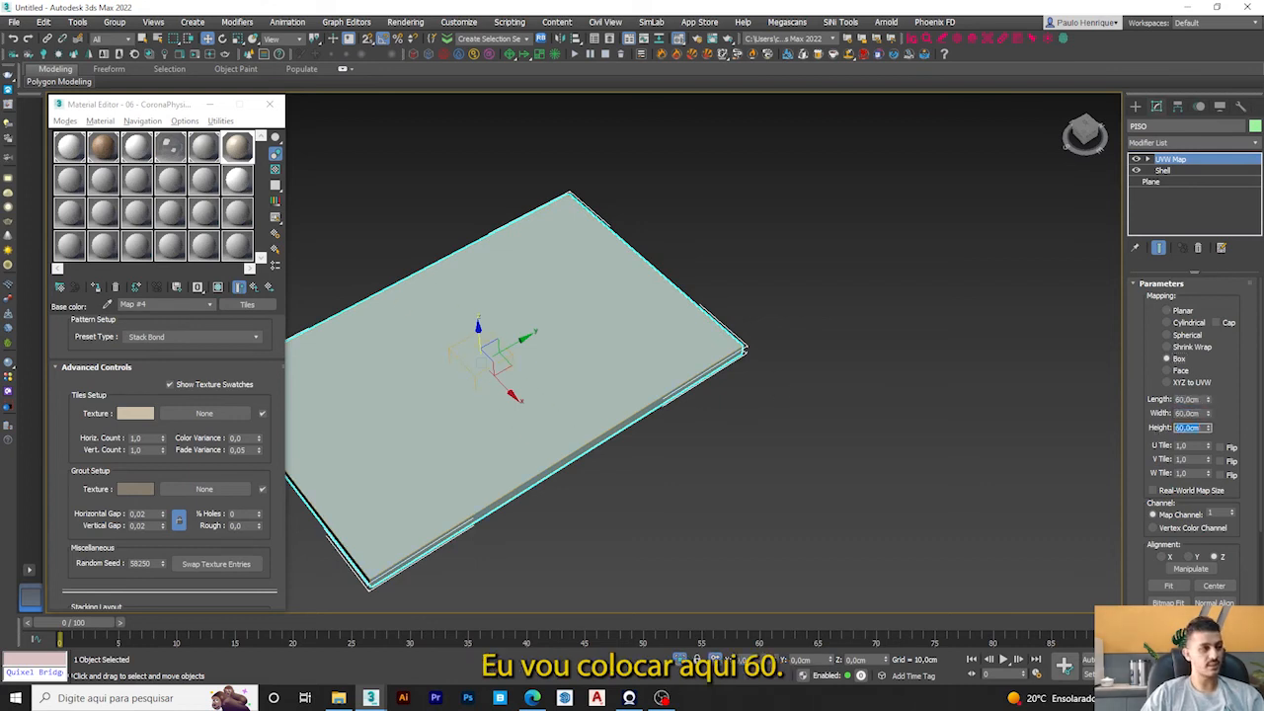
Examine the floor slab's tile joints up close, across the middle of its surface and near its corner and edges.
{"action": "scroll", "coordinate": [575, 353], "scroll_direction": "up", "scroll_amount": 4}
{"action": "middle_click_drag", "start_coordinate": [545, 348], "coordinate": [664, 350], "text": "alt"}
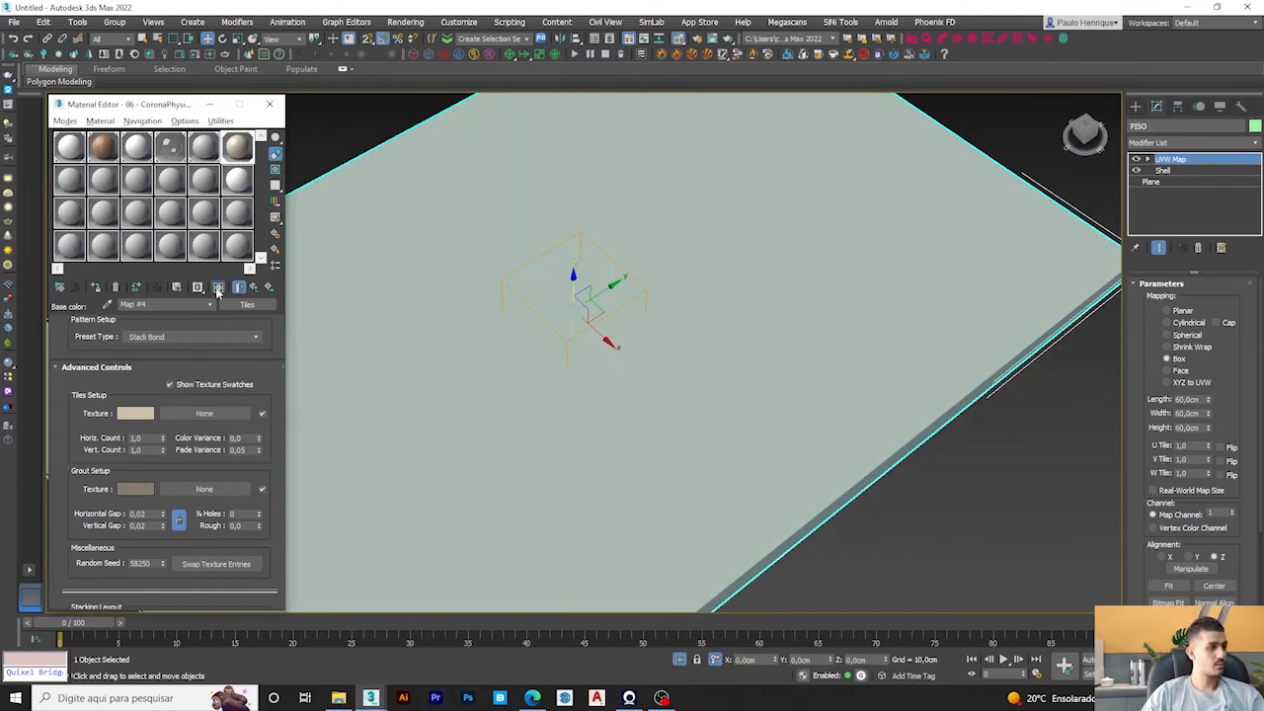
{"action": "scroll", "coordinate": [762, 337], "scroll_direction": "up", "scroll_amount": 4}
{"action": "scroll", "coordinate": [762, 337], "scroll_direction": "up", "scroll_amount": 2}
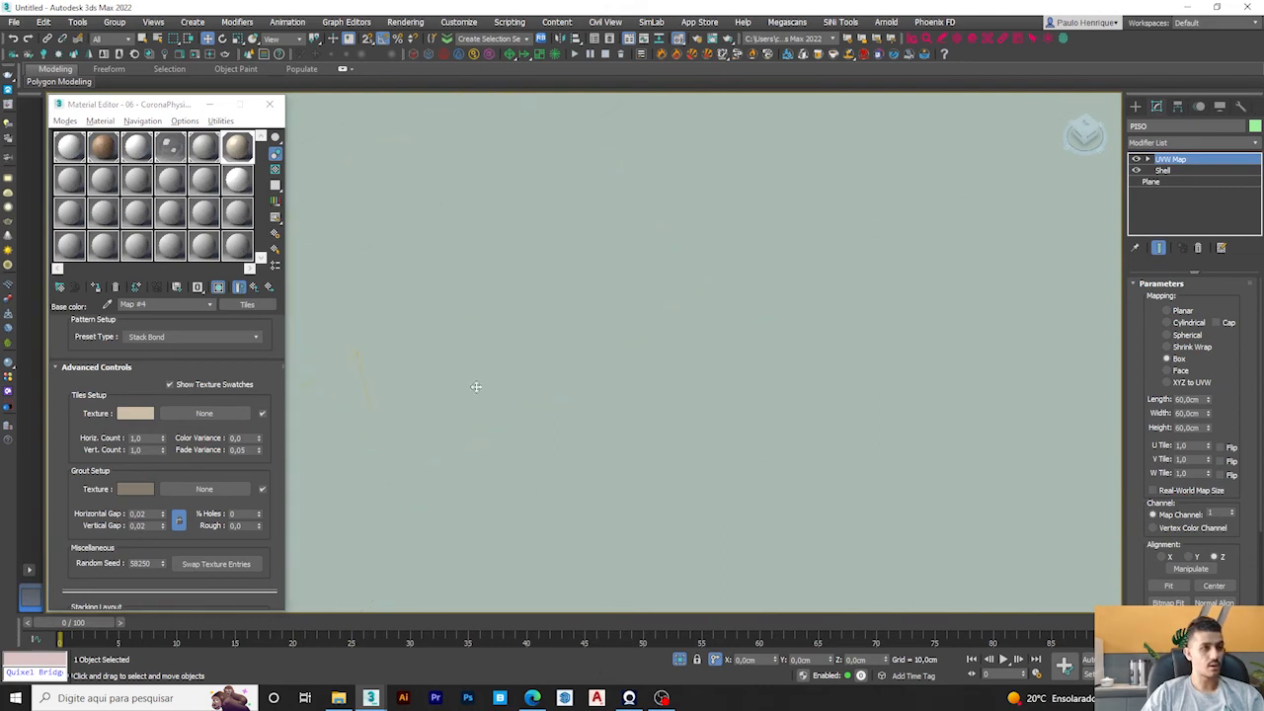
{"action": "scroll", "coordinate": [779, 302], "scroll_direction": "down", "scroll_amount": 8}
{"action": "scroll", "coordinate": [724, 409], "scroll_direction": "up", "scroll_amount": 6}
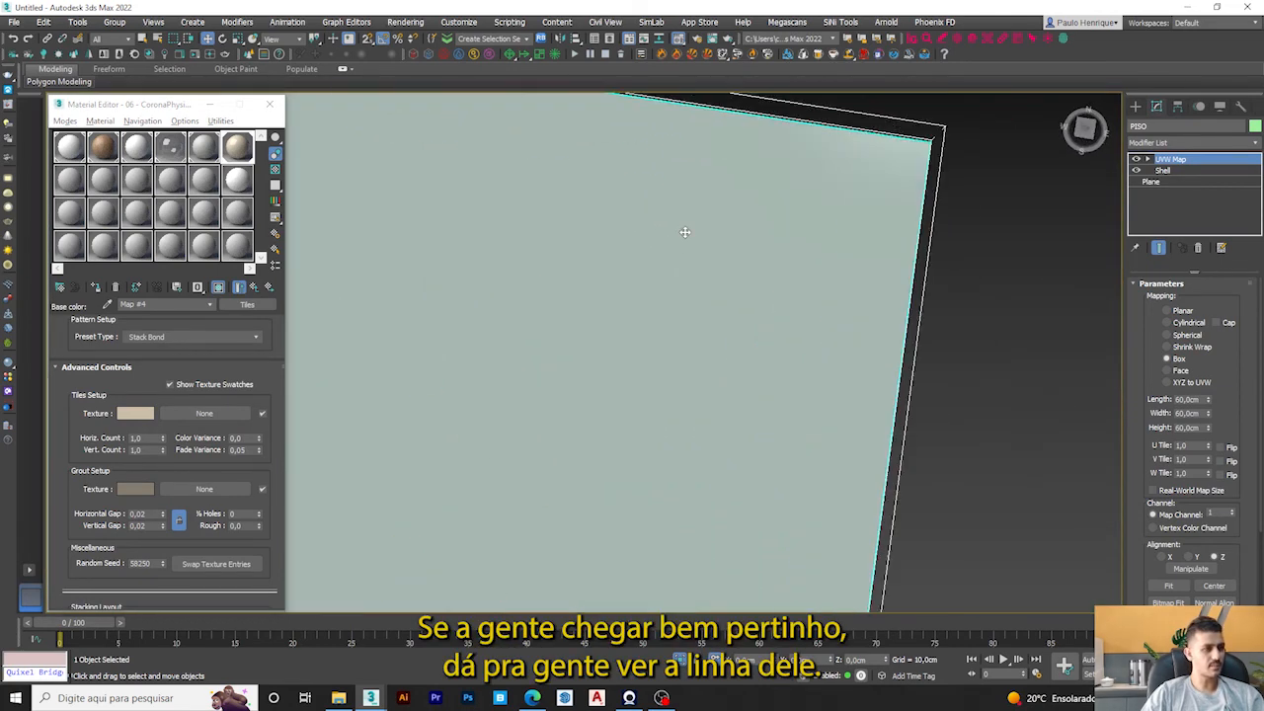
{"action": "scroll", "coordinate": [480, 231], "scroll_direction": "up", "scroll_amount": 2}
{"action": "scroll", "coordinate": [567, 355], "scroll_direction": "down", "scroll_amount": 2}
{"action": "scroll", "coordinate": [576, 362], "scroll_direction": "up", "scroll_amount": 4}
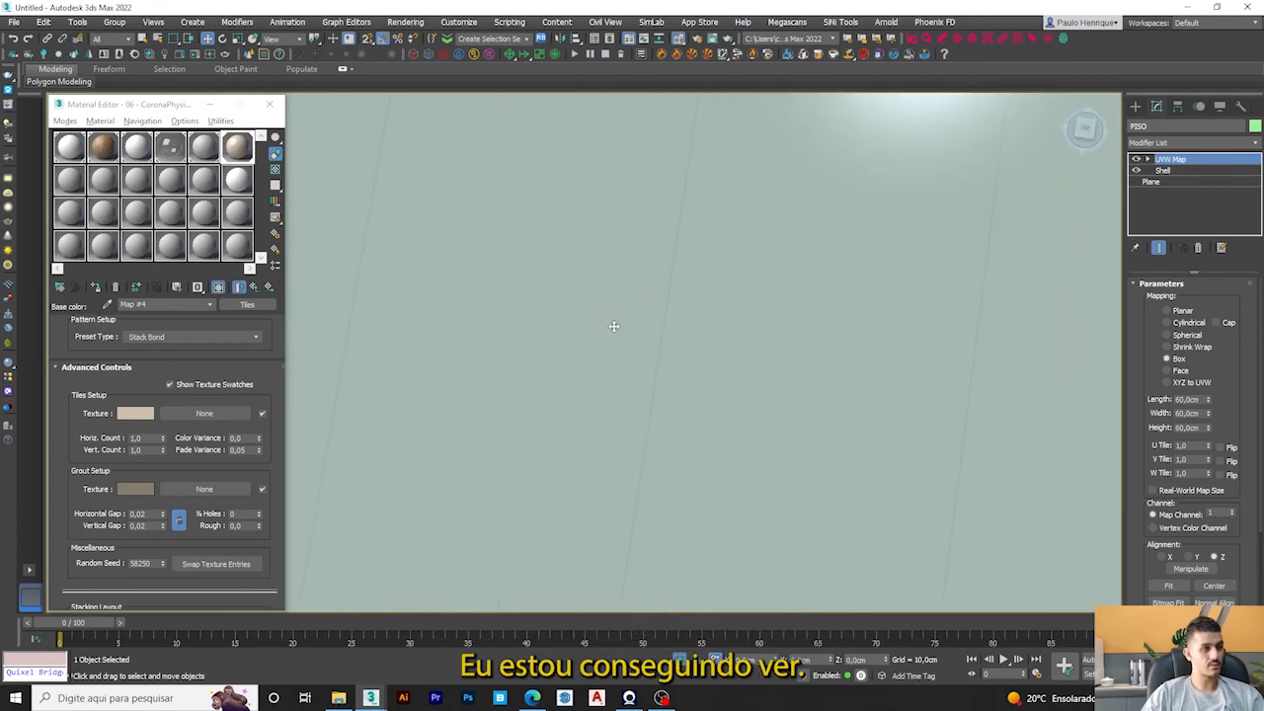
{"action": "scroll", "coordinate": [617, 326], "scroll_direction": "down", "scroll_amount": 8}
{"action": "middle_click_drag", "start_coordinate": [596, 418], "coordinate": [576, 381], "text": "alt"}
{"action": "scroll", "coordinate": [577, 381], "scroll_direction": "up", "scroll_amount": 3}
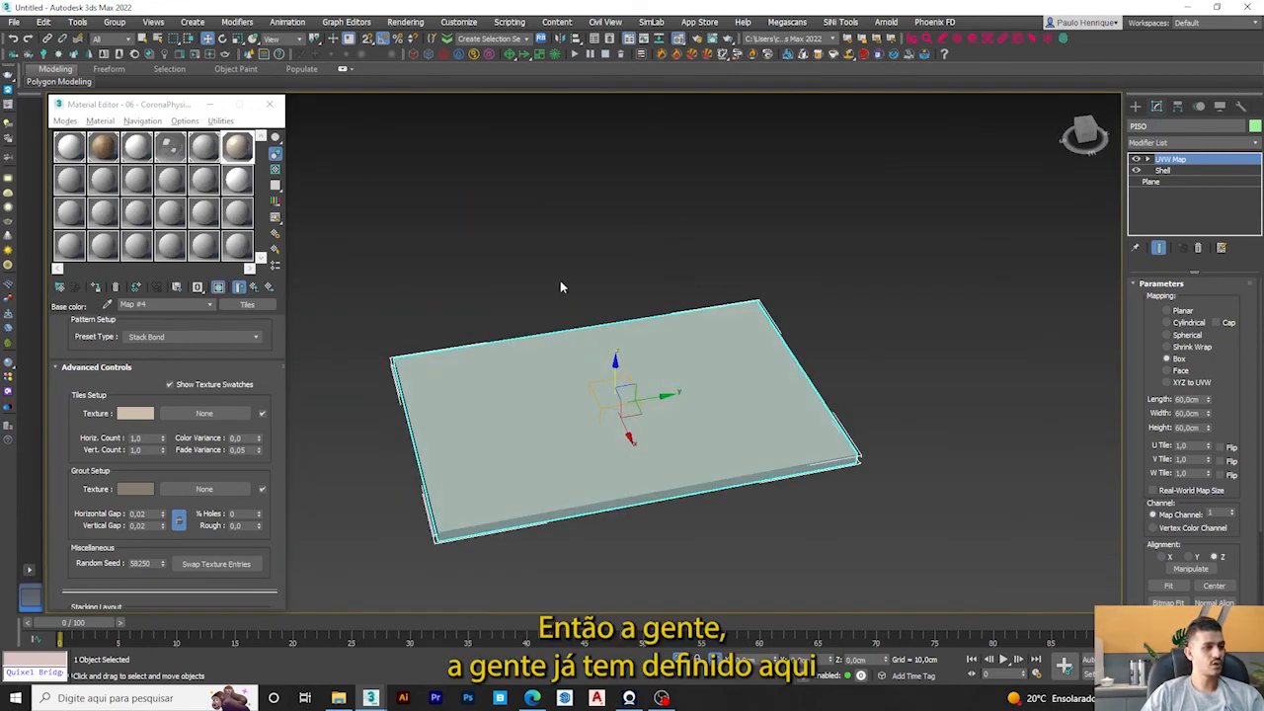
Deselect the floor slab to check its beige finish, and preview the Tiles map in an enlarged window.
{"action": "left_click", "coordinate": [561, 283]}
{"action": "scroll", "coordinate": [743, 329], "scroll_direction": "up", "scroll_amount": 3}
{"action": "middle_click_drag", "start_coordinate": [743, 329], "coordinate": [743, 362], "text": "alt"}
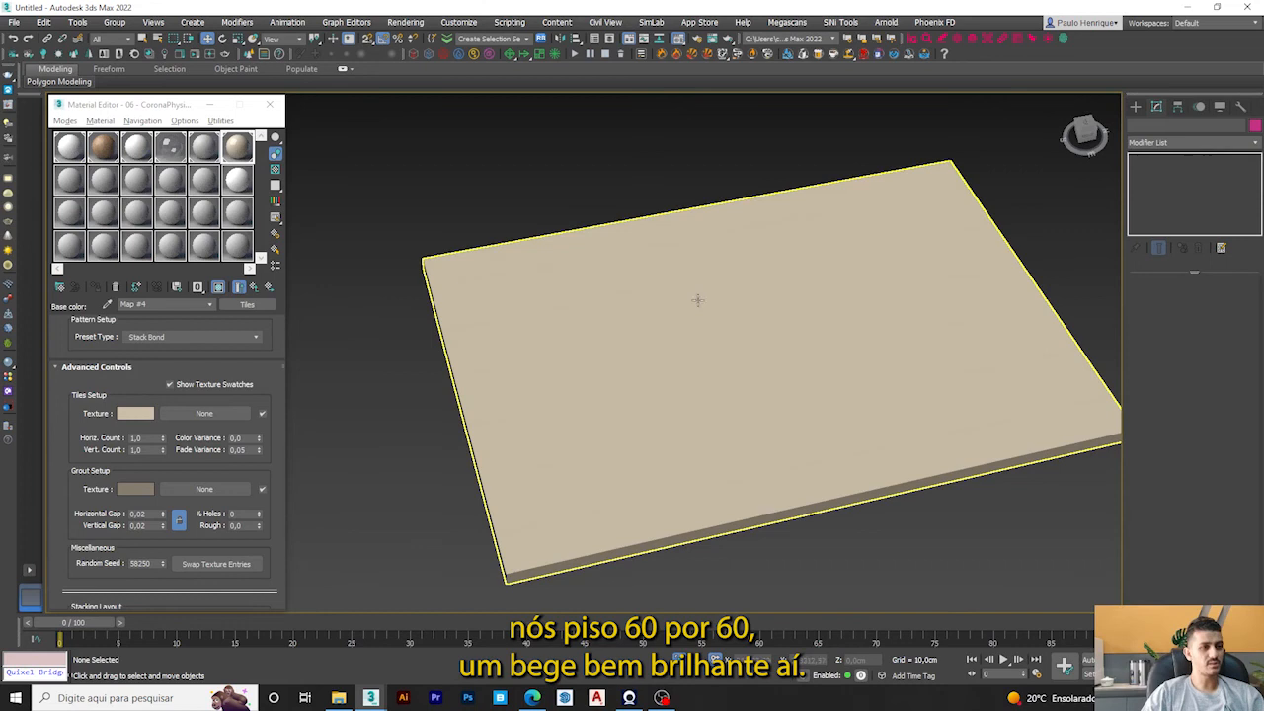
{"action": "middle_click_drag", "start_coordinate": [690, 311], "coordinate": [673, 315]}
{"action": "double_click", "coordinate": [235, 155]}
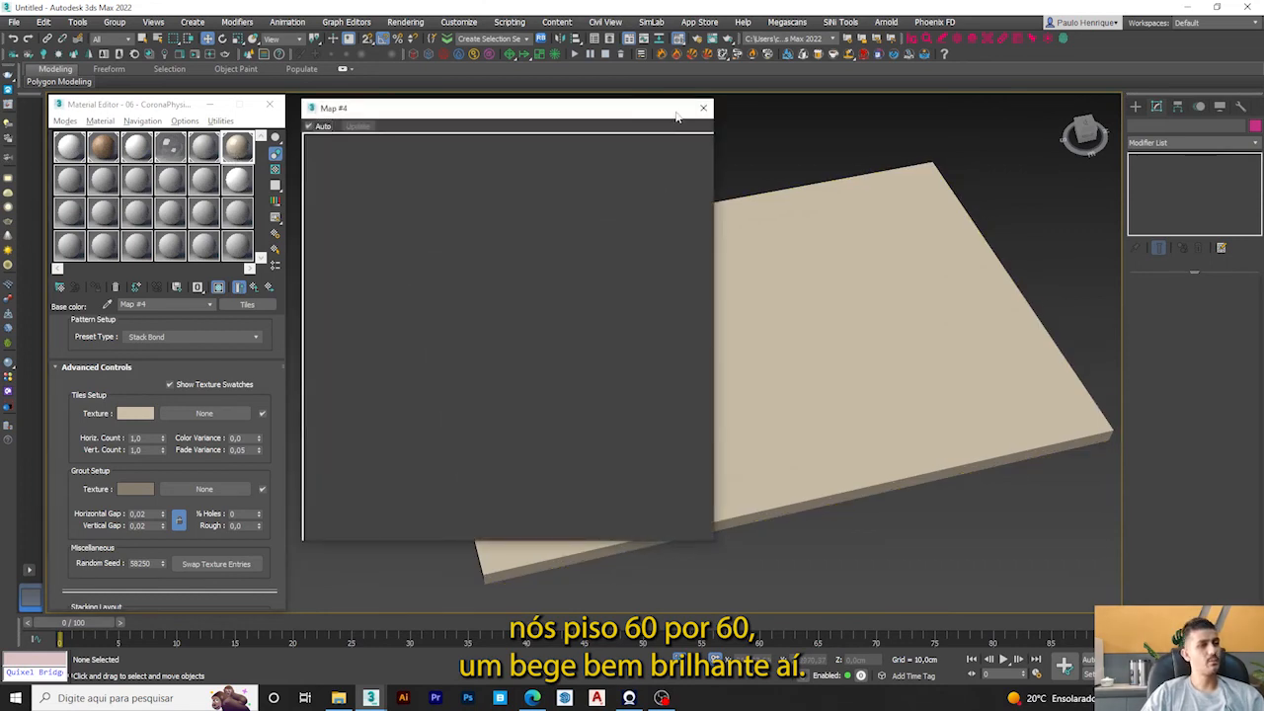
{"action": "left_click", "coordinate": [700, 111]}
Hide the floor slab and unhide all objects of the house model.
{"action": "scroll", "coordinate": [633, 178], "scroll_direction": "down", "scroll_amount": 3}
{"action": "left_click", "coordinate": [1226, 104]}
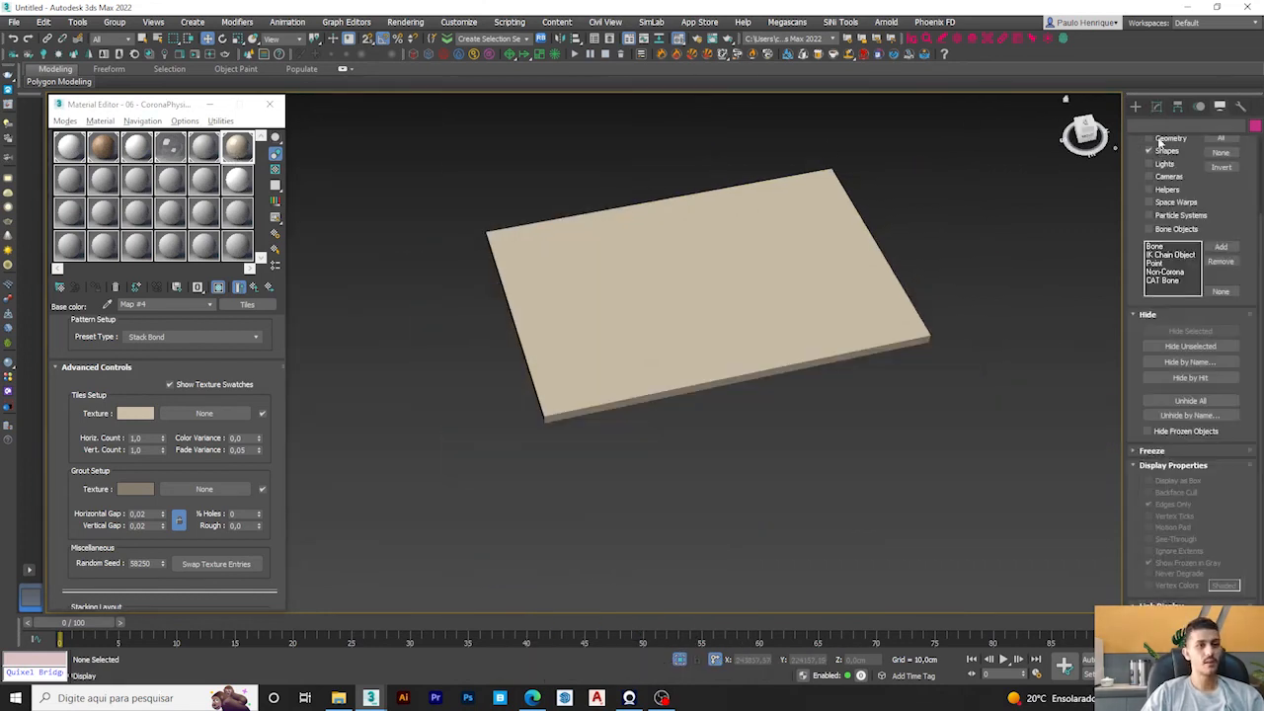
{"action": "middle_click_drag", "start_coordinate": [731, 296], "coordinate": [693, 302]}
{"action": "left_click", "coordinate": [681, 297]}
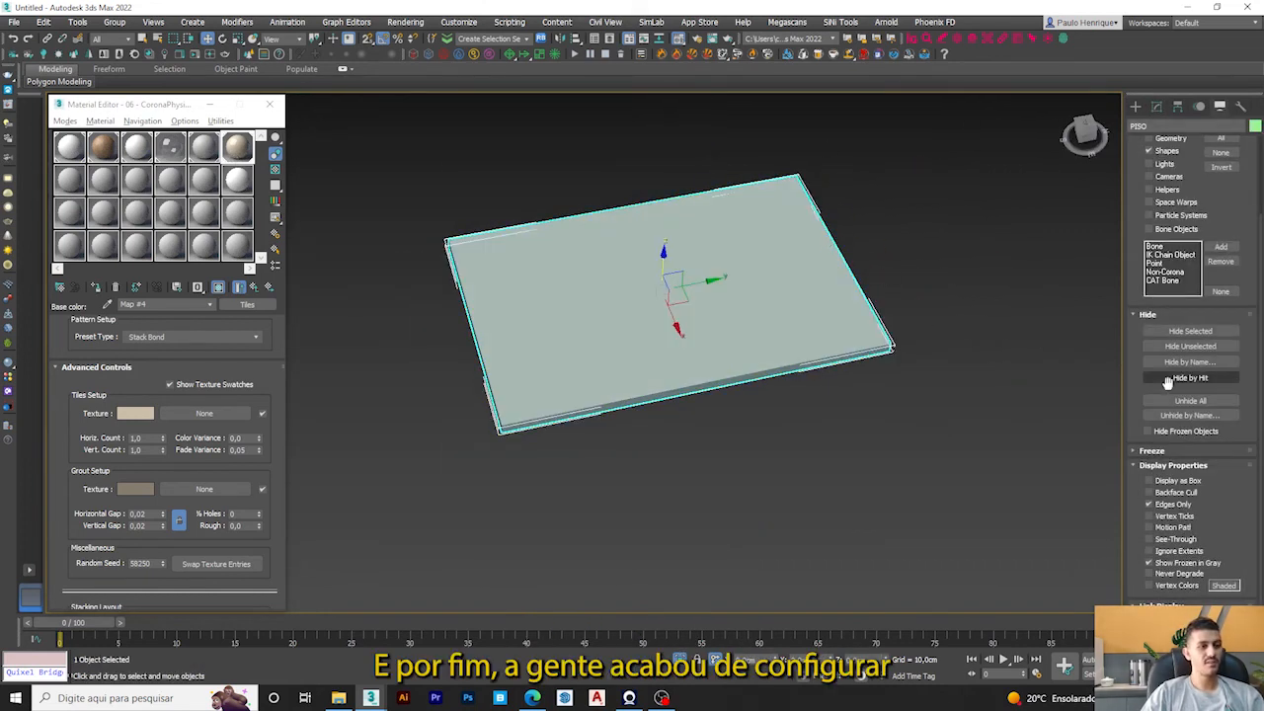
{"action": "left_click", "coordinate": [1191, 331]}
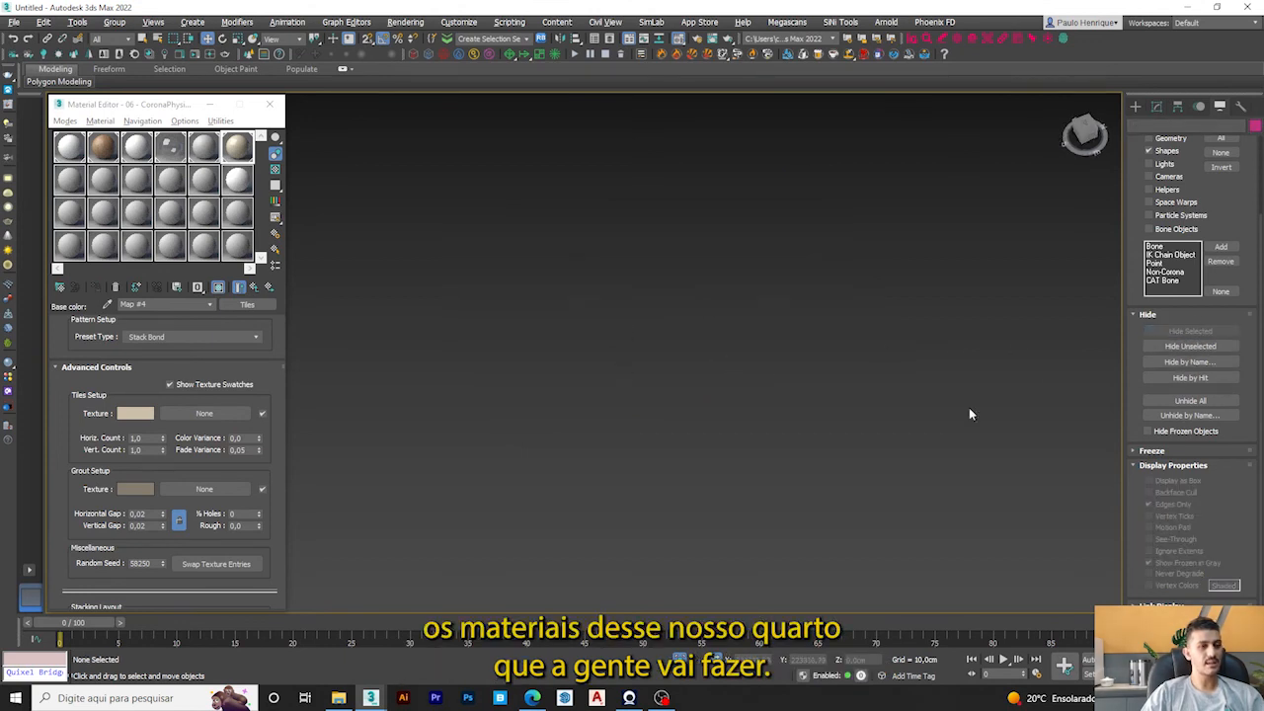
{"action": "left_click", "coordinate": [1190, 400]}
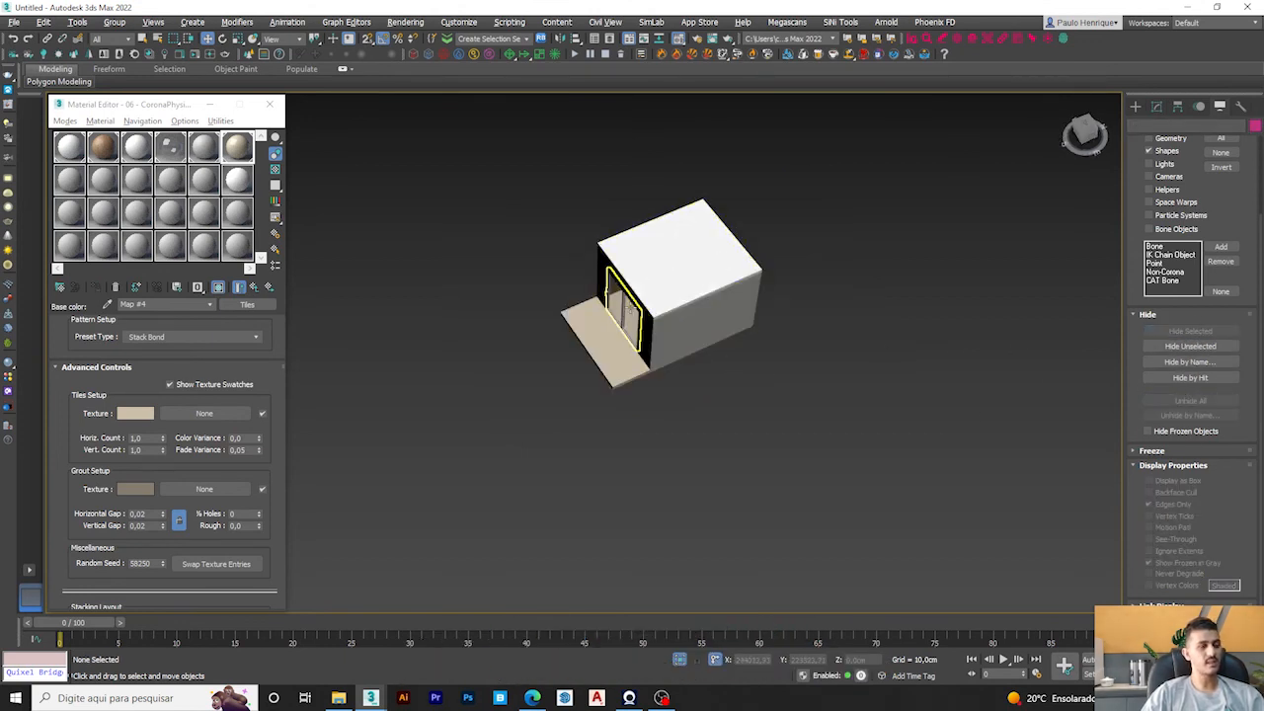
Select the sliding glass door group in the house's front wall, seen from the terrace side.
{"action": "scroll", "coordinate": [572, 311], "scroll_direction": "up", "scroll_amount": 5}
{"action": "middle_click_drag", "start_coordinate": [573, 312], "coordinate": [635, 356], "text": "alt"}
{"action": "scroll", "coordinate": [598, 345], "scroll_direction": "up", "scroll_amount": 3}
{"action": "left_click", "coordinate": [598, 345]}
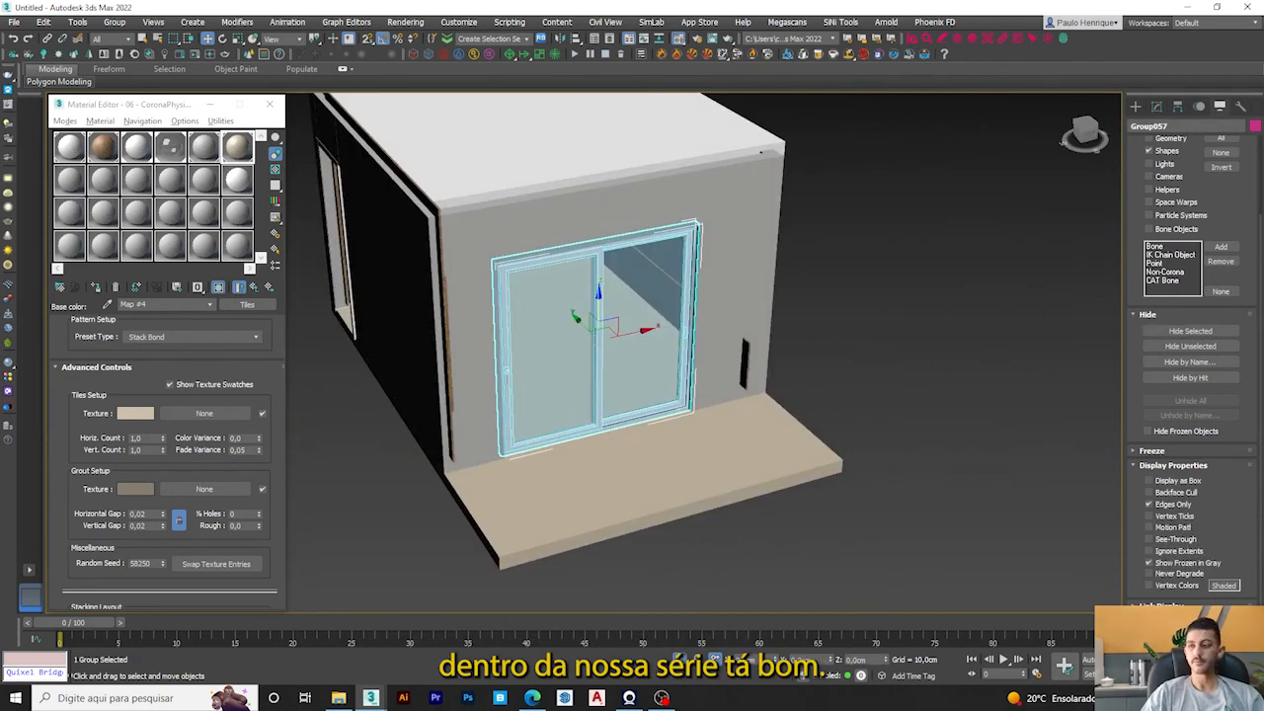